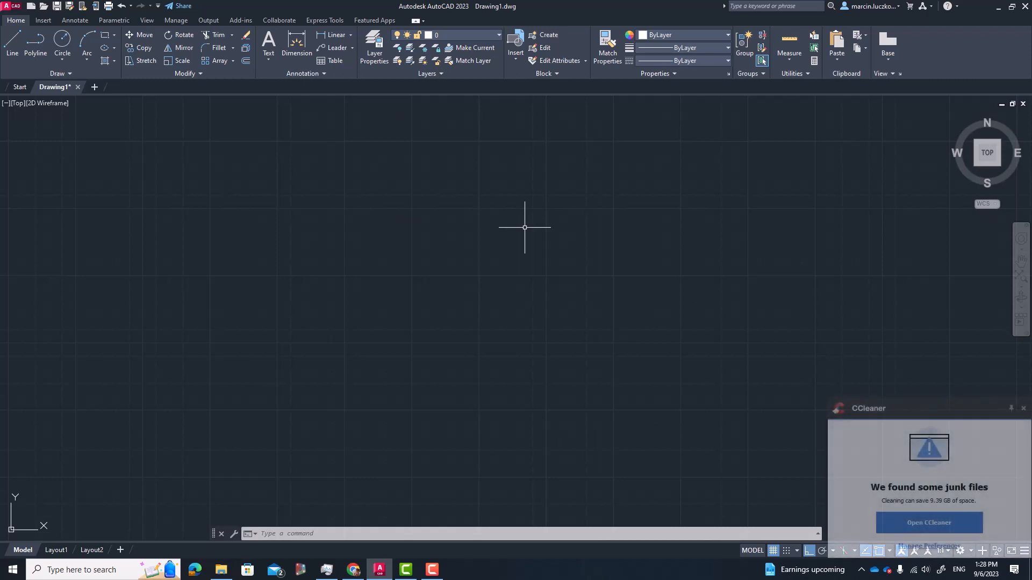
# Step: Dismiss the CCleaner notification and draw a large rectangular frame in the empty drawing area
pyautogui.click(1023, 409)
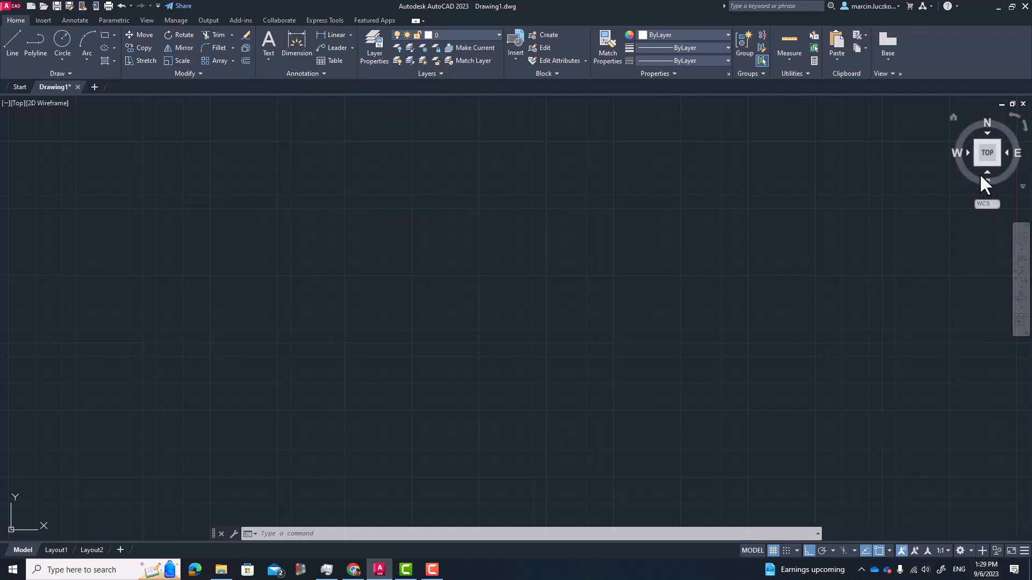
pyautogui.scroll(-2, 535, 311)
pyautogui.moveTo(535, 311); pyautogui.dragTo(502, 259, button='middle')
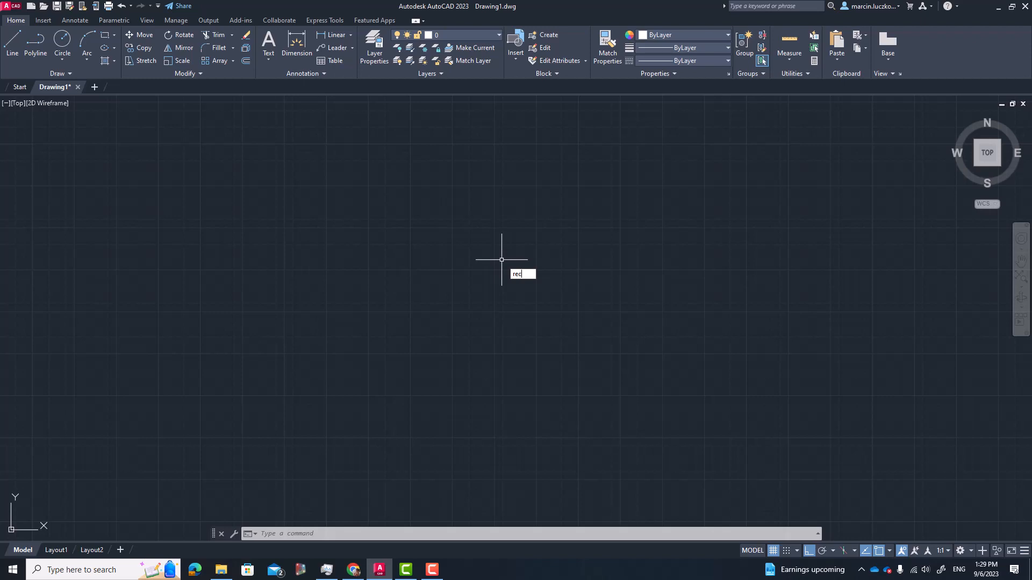
pyautogui.press('Return')
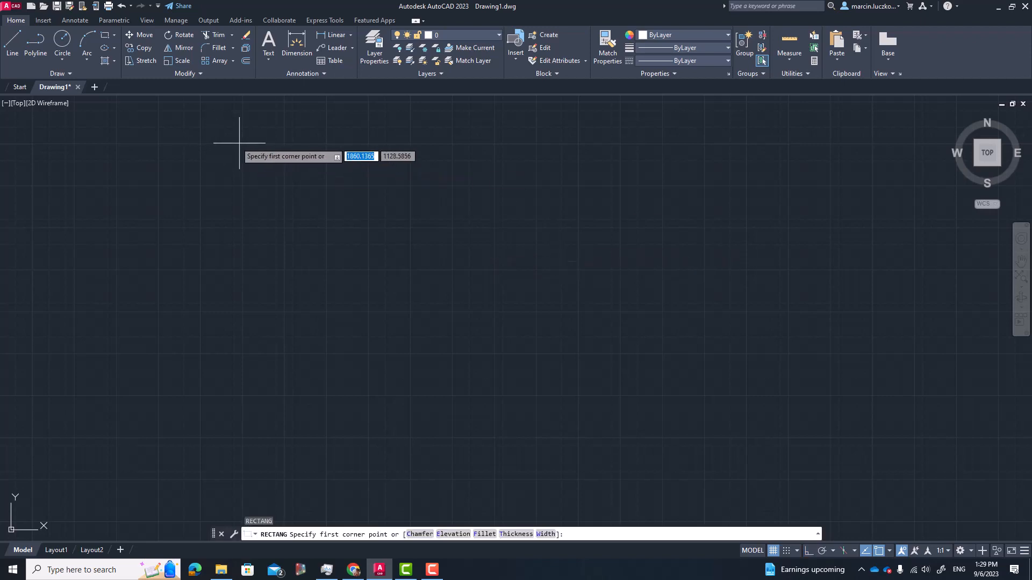
pyautogui.click(309, 153)
pyautogui.click(852, 487)
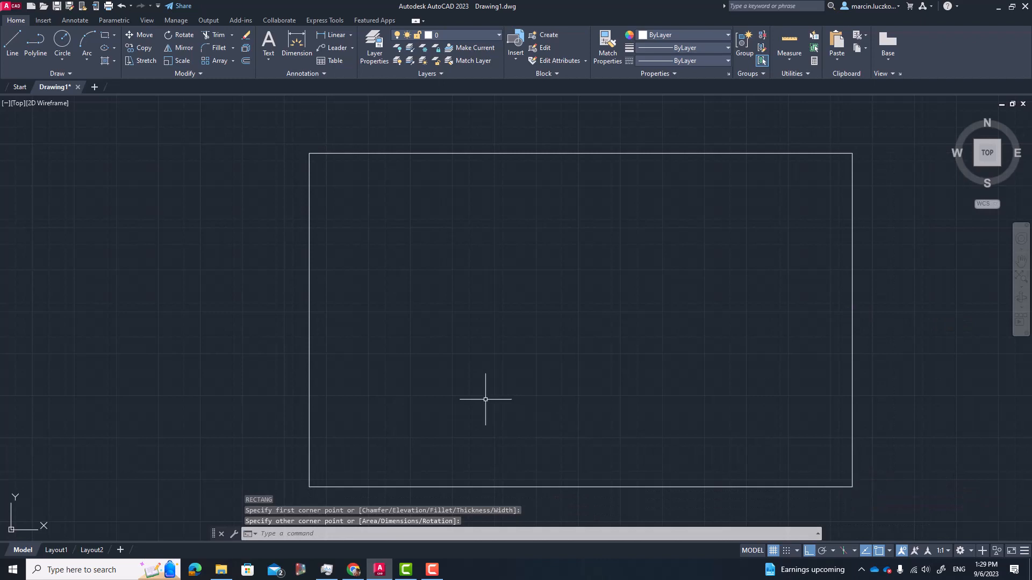
pyautogui.press('Escape')
# Step: Draw a closed upright column outline, 240 high and 20 wide, with lines in the left part of the frame
pyautogui.scroll(2, 465, 354)
pyautogui.scroll(1, 454, 344)
pyautogui.scroll(-5, 525, 311)
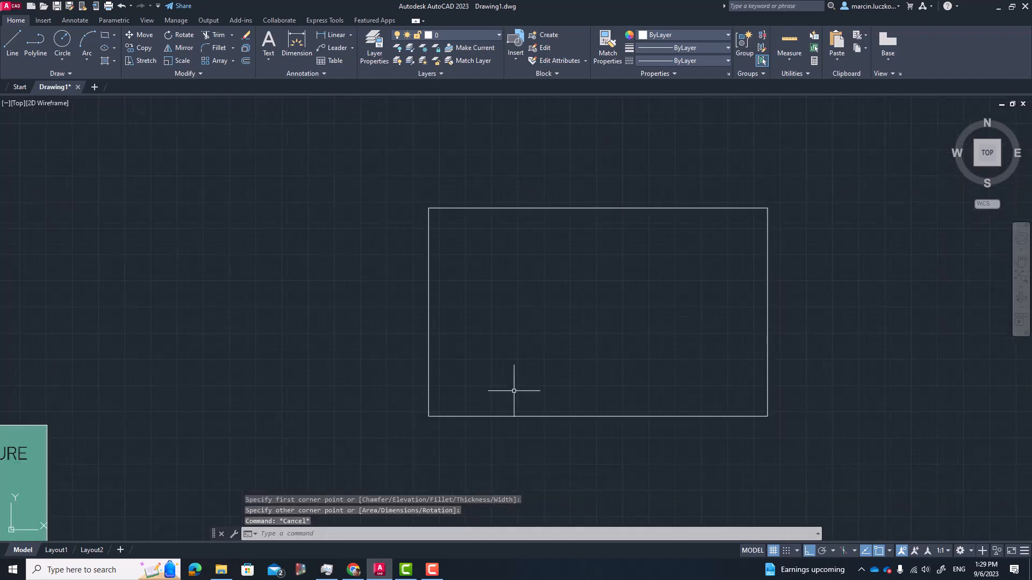
pyautogui.scroll(4, 528, 322)
pyautogui.scroll(-2, 527, 321)
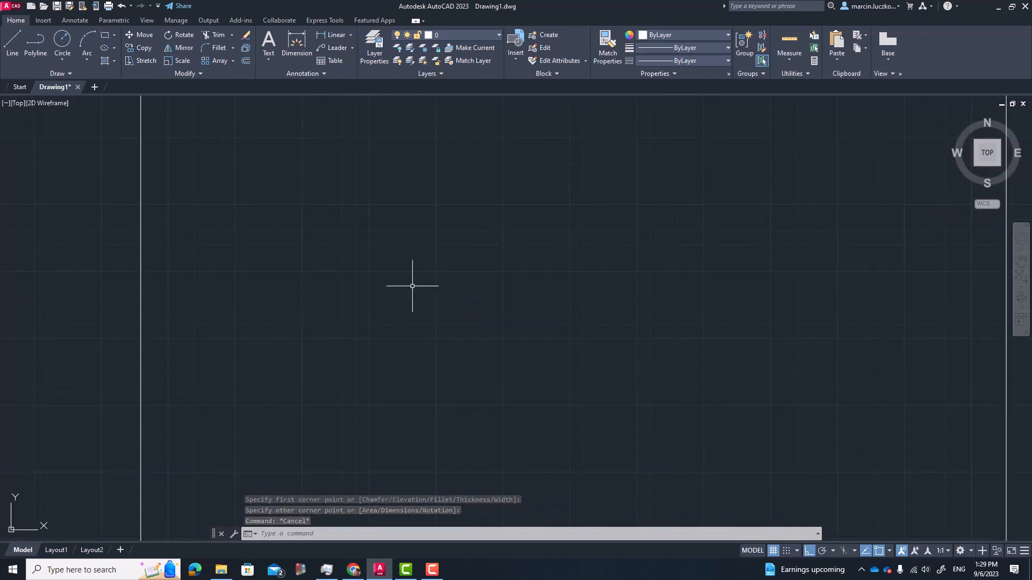
pyautogui.write('l')
pyautogui.press('Return')
pyautogui.click(332, 457)
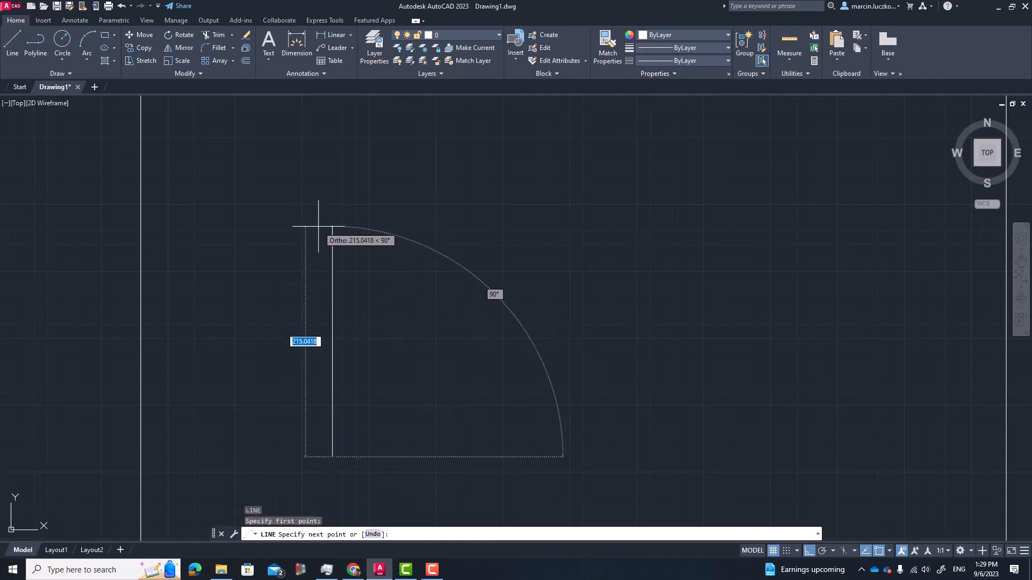
pyautogui.write('23')
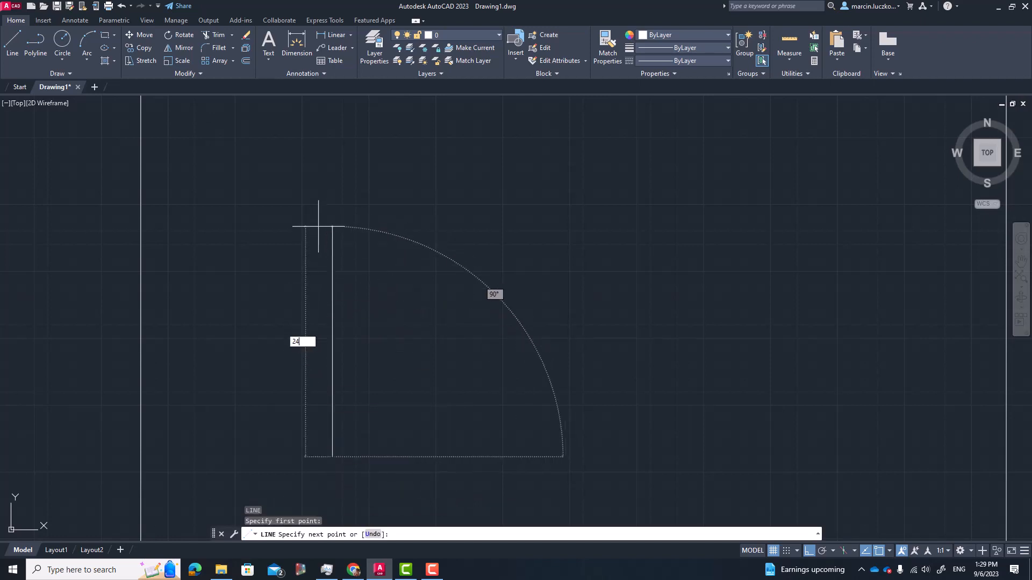
pyautogui.write('0')
pyautogui.press('Return')
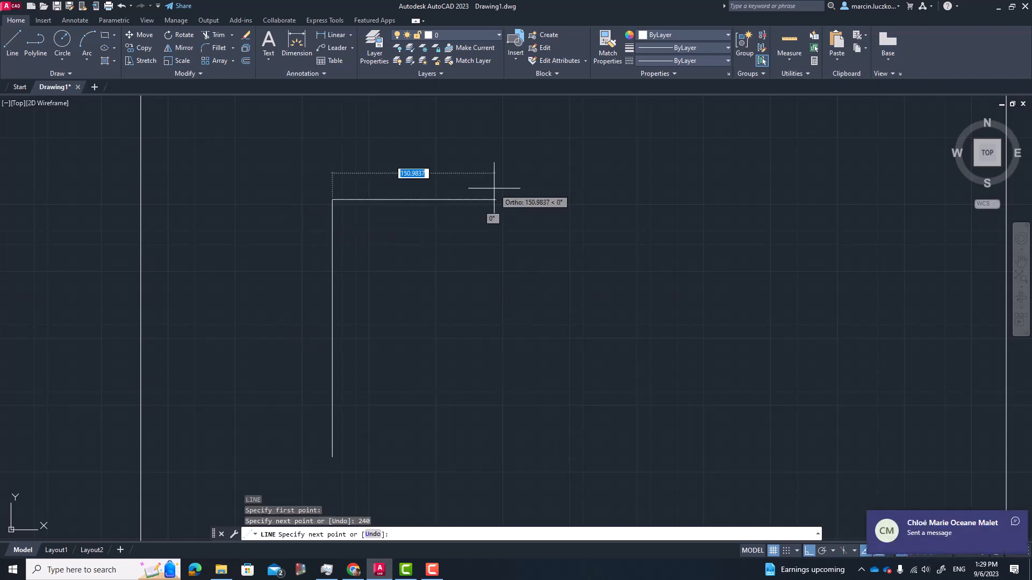
pyautogui.write('20')
pyautogui.press('Return')
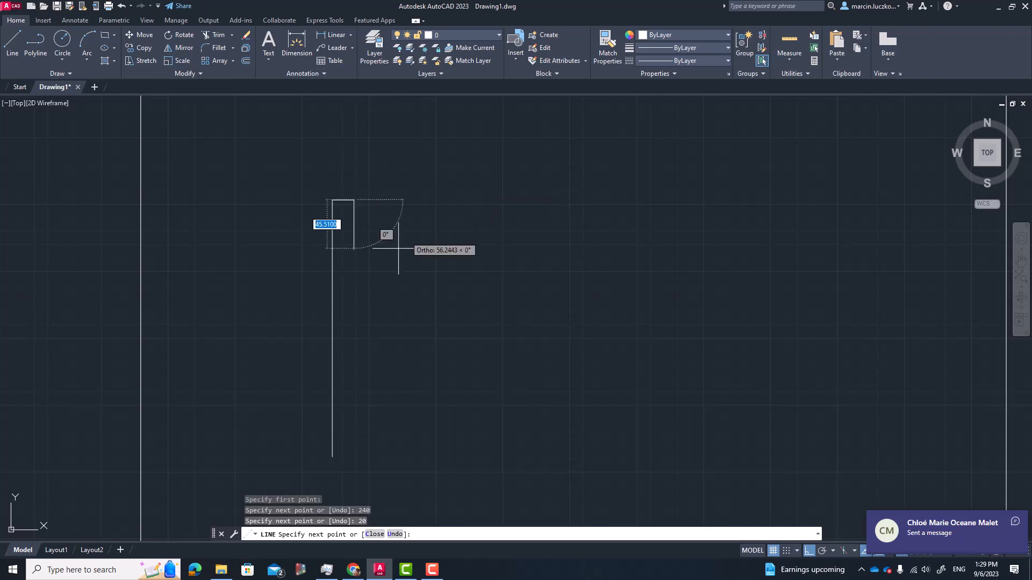
pyautogui.click(348, 456)
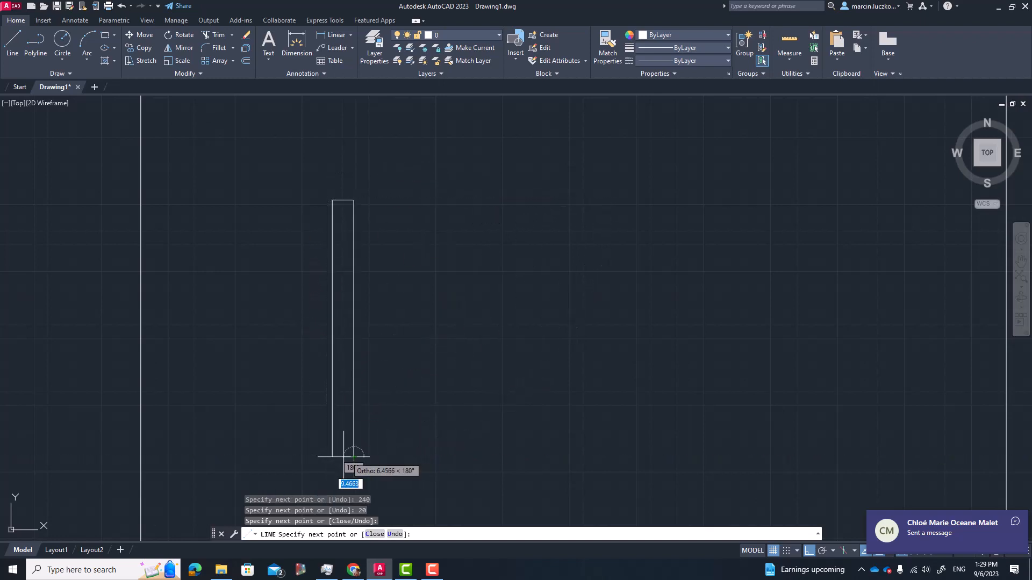
pyautogui.click(333, 457)
pyautogui.press('Escape')
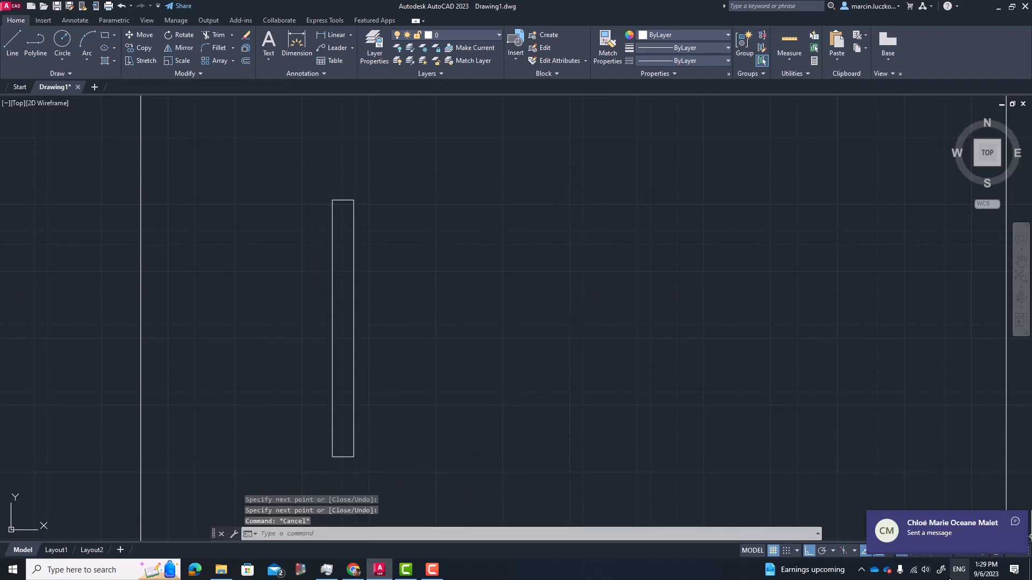
# Step: Quit Microsoft Teams running in the background
pyautogui.click(861, 570)
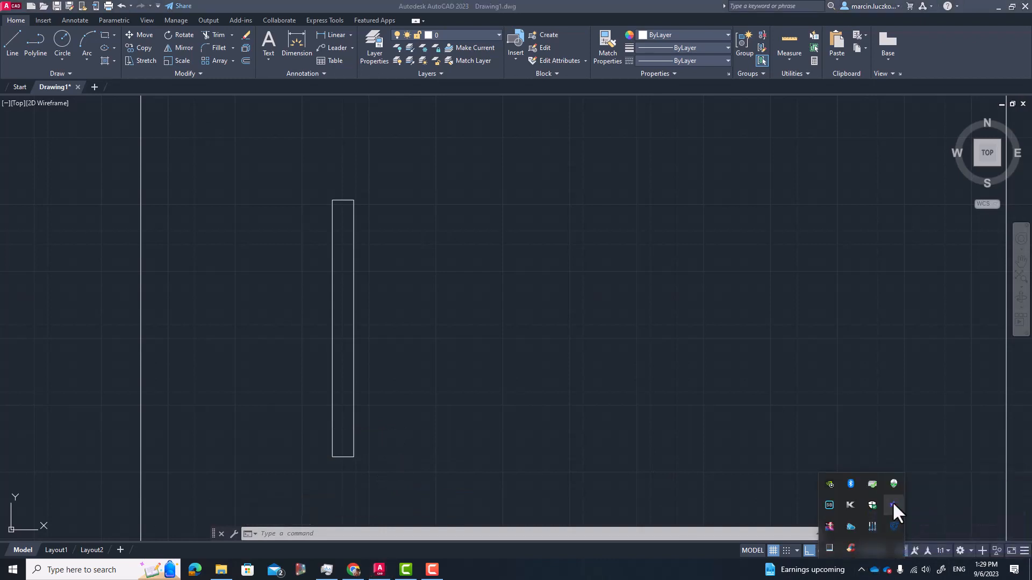
pyautogui.click(892, 504)
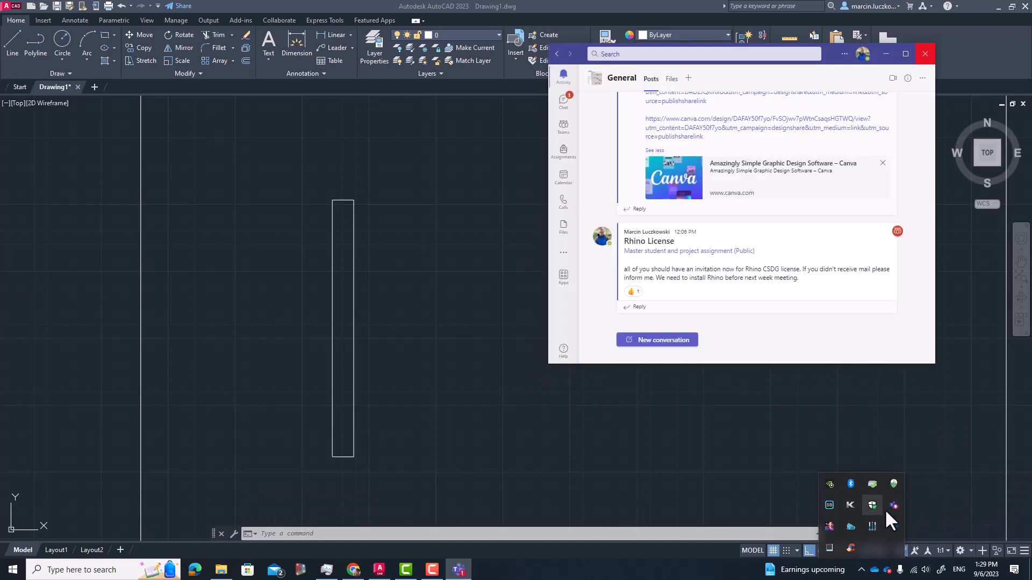
pyautogui.rightClick(894, 505)
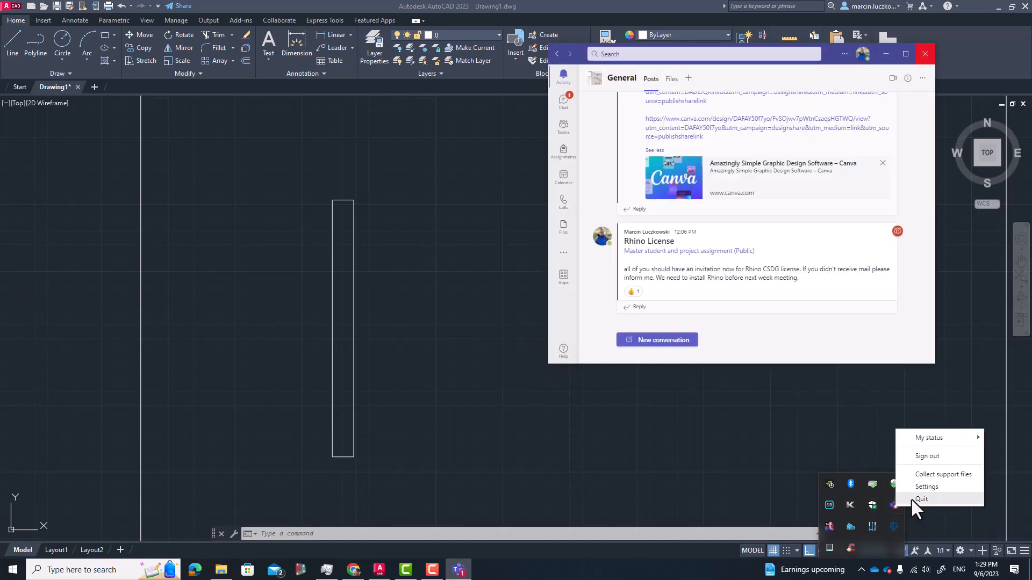
pyautogui.click(912, 499)
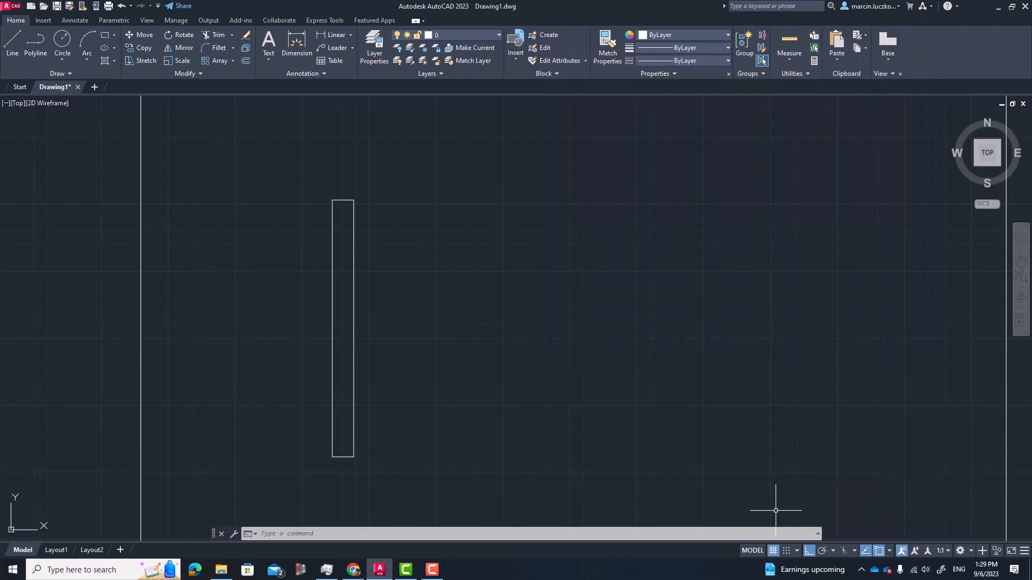
# Step: Copy the column outline 500 units horizontally to the right, using its lower-left corner as base point
pyautogui.moveTo(357, 196)
pyautogui.mouseDown(button='middle')
pyautogui.moveTo(362, 225)
pyautogui.moveTo(308, 195)
pyautogui.mouseUp(button='middle')
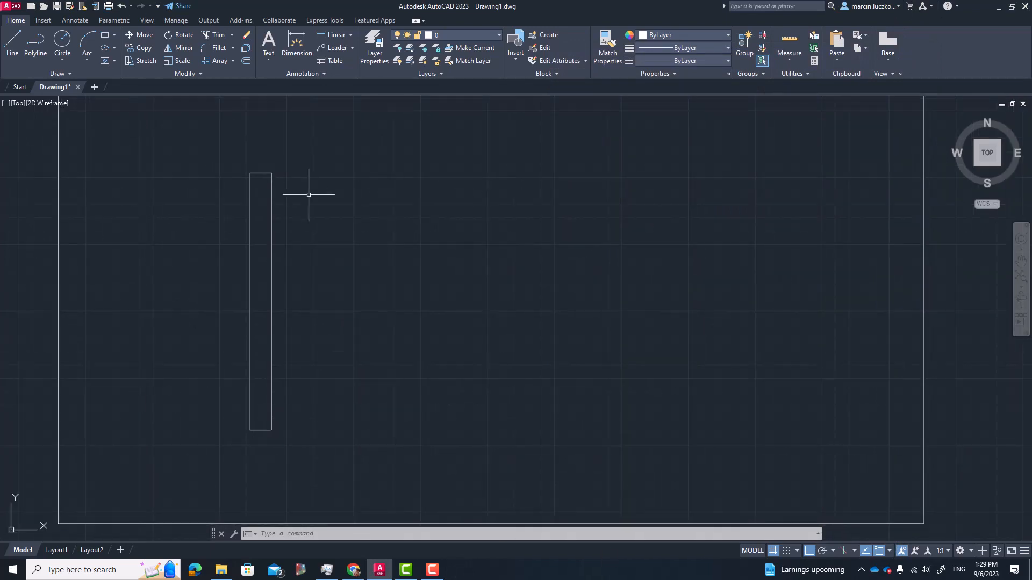
pyautogui.moveTo(435, 219); pyautogui.dragTo(398, 228, button='middle')
pyautogui.click(136, 159)
pyautogui.click(379, 490)
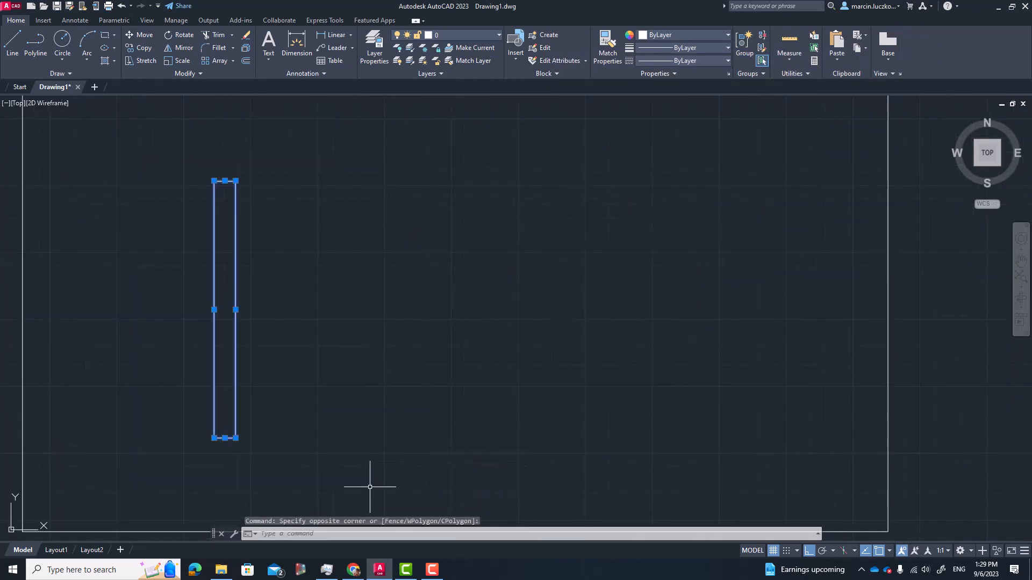
pyautogui.press('Return')
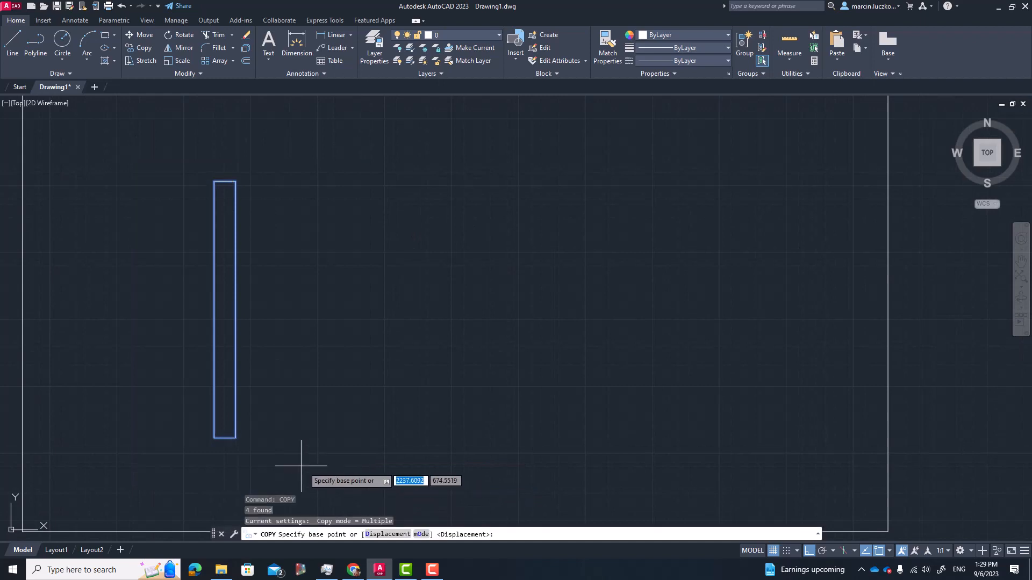
pyautogui.click(214, 439)
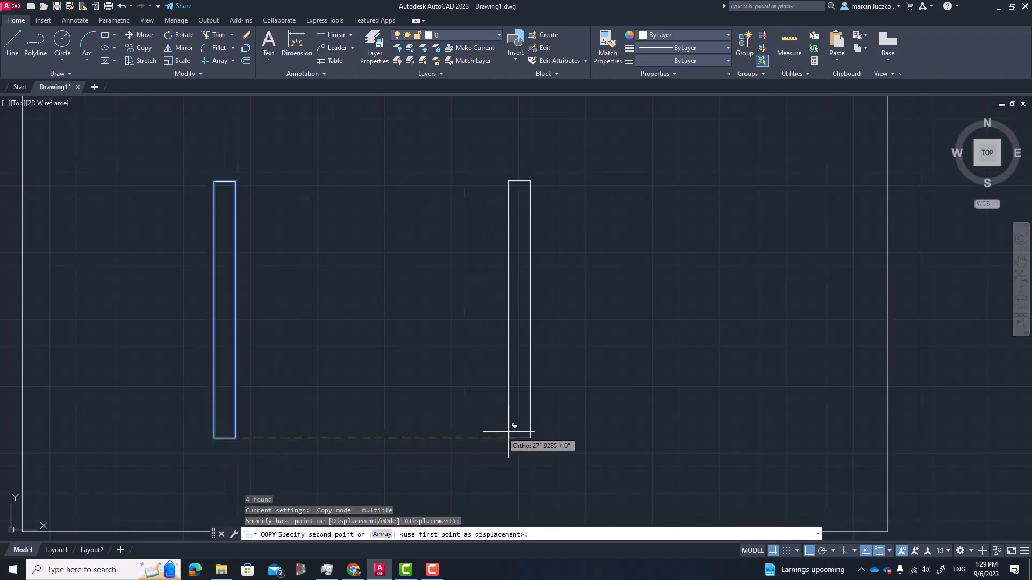
pyautogui.write('500')
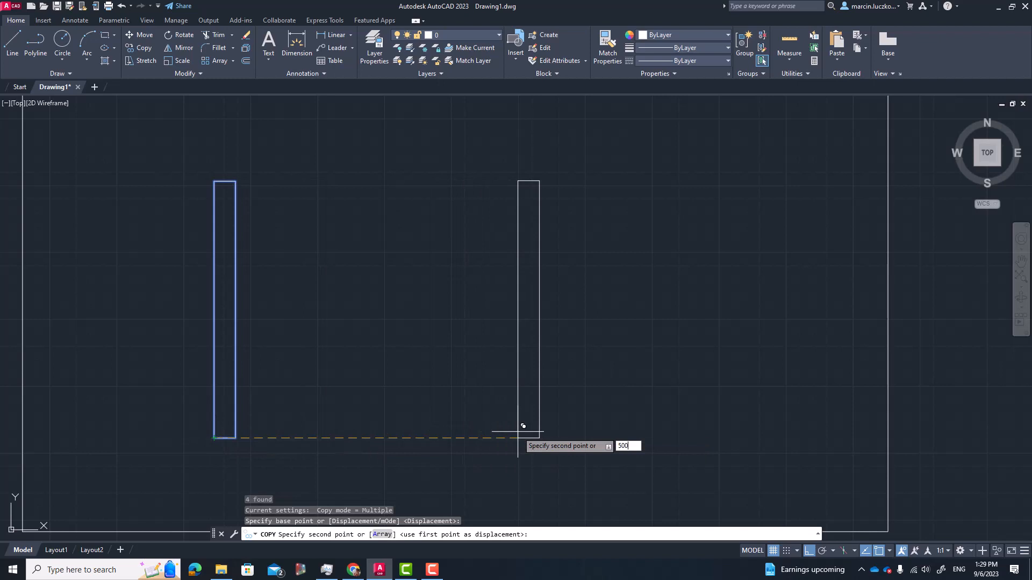
pyautogui.press('Return')
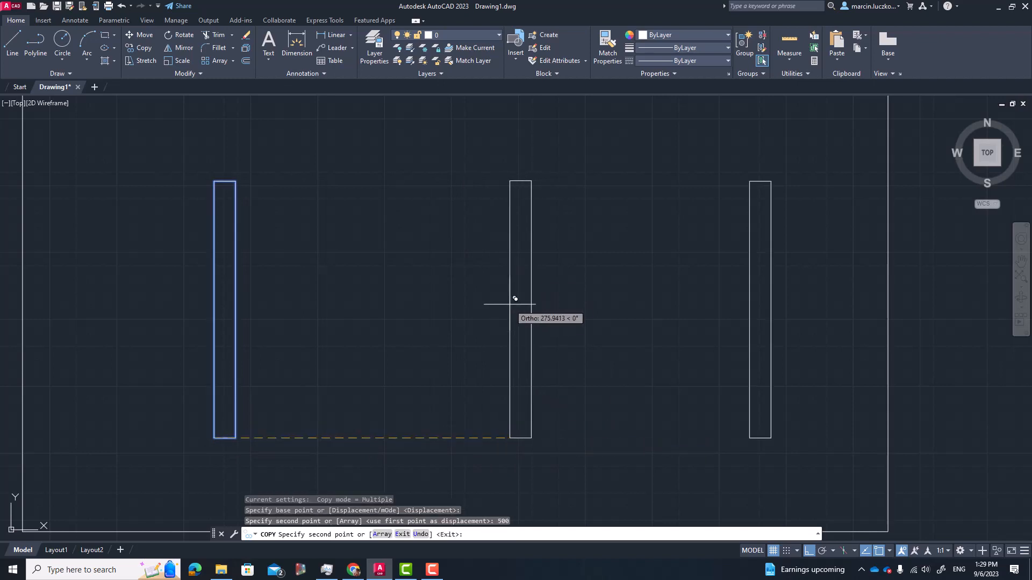
pyautogui.press('Escape')
# Step: Draw a horizontal construction line between the inner top corners of the two columns
pyautogui.scroll(-2, 433, 288)
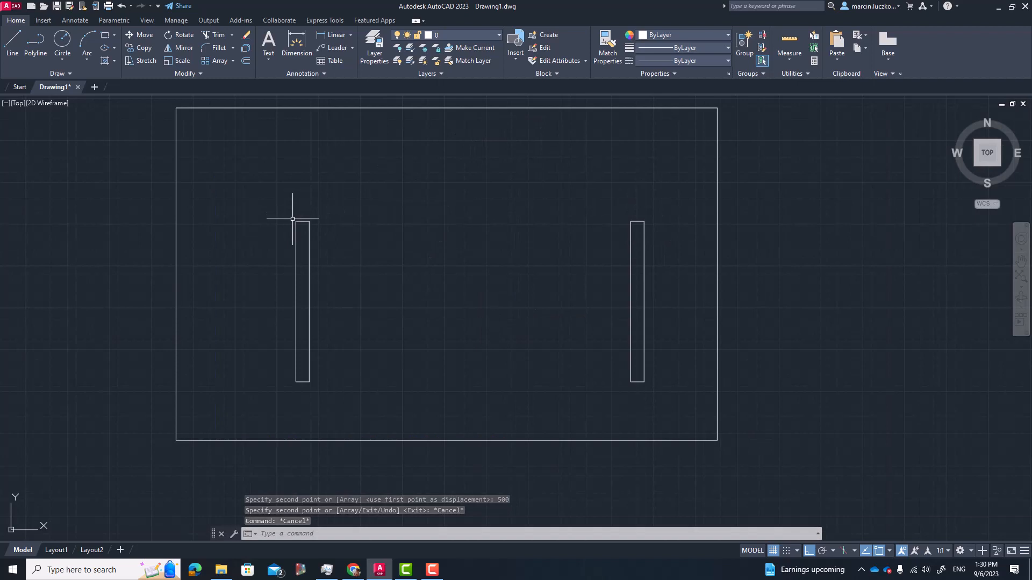
pyautogui.write('l')
pyautogui.press('Return')
pyautogui.click(309, 220)
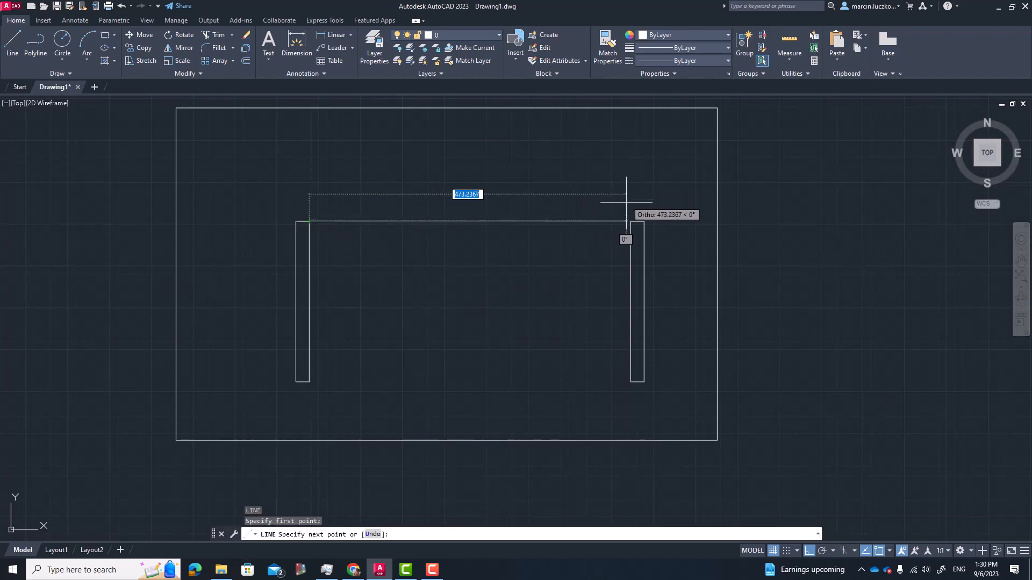
pyautogui.click(628, 220)
pyautogui.press('Return')
# Step: Draw a 100-unit vertical line upward from the midpoint of the horizontal construction line
pyautogui.press('Return')
pyautogui.click(470, 221)
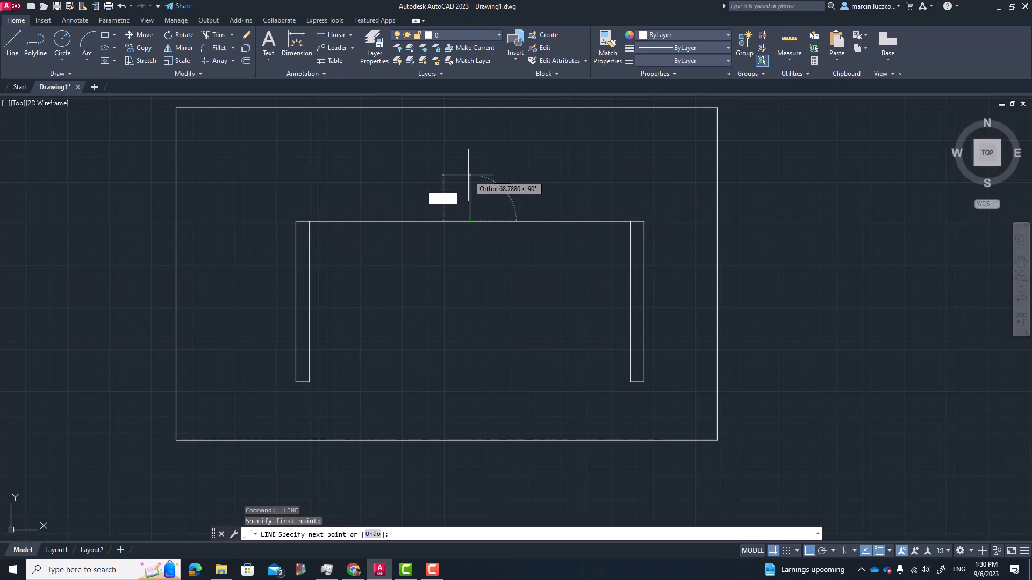
pyautogui.write('100')
pyautogui.press('Return')
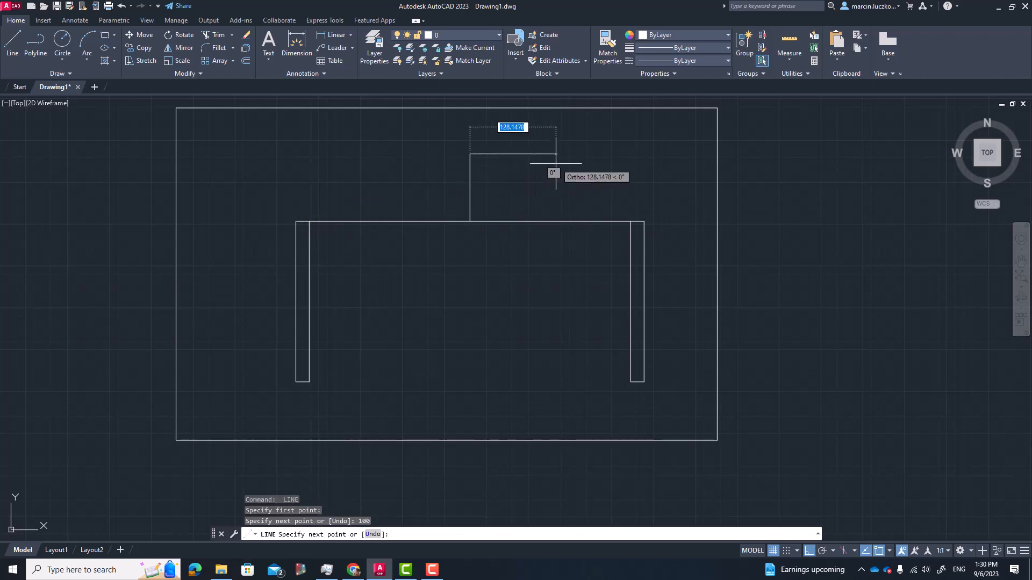
pyautogui.press('Return')
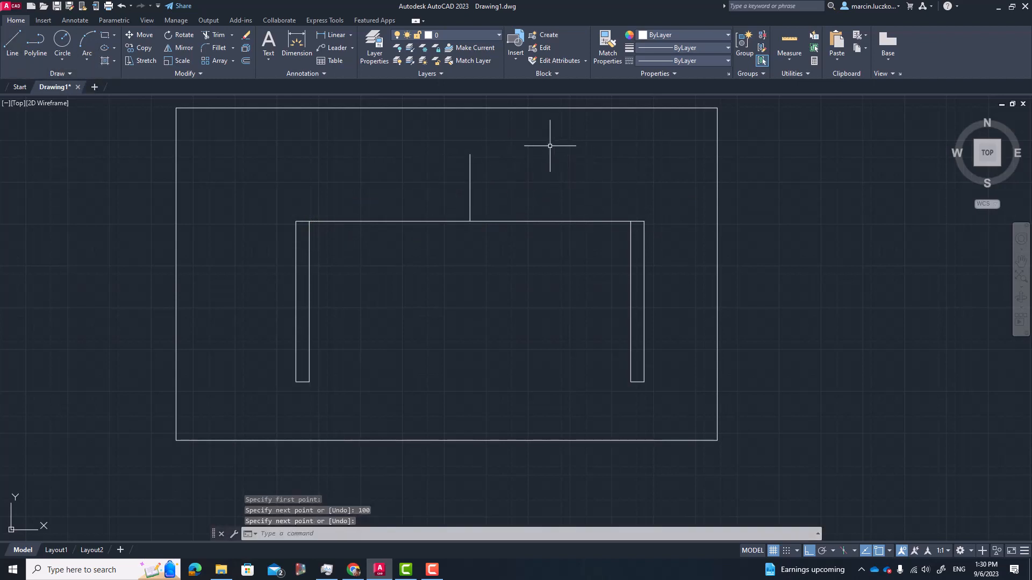
# Step: Draw a 30-unit vertical line upward from the top end of the 100-unit line
pyautogui.press('Return')
pyautogui.click(469, 155)
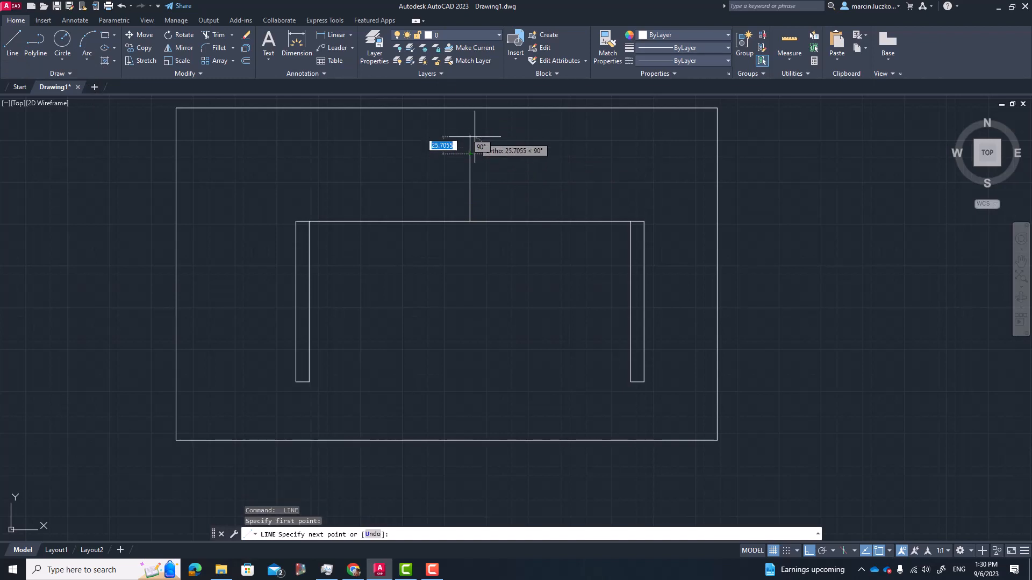
pyautogui.write('30')
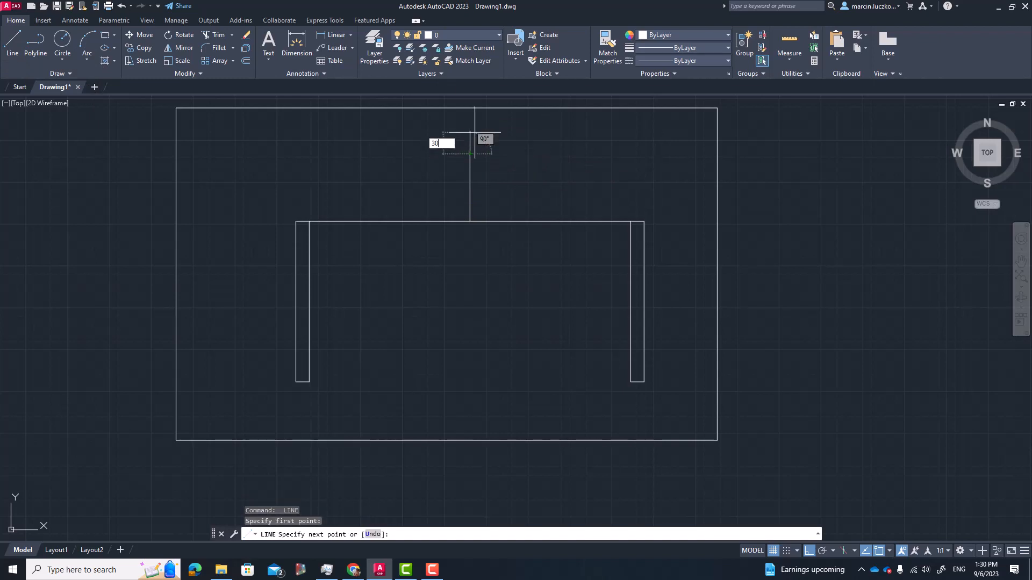
pyautogui.press('Return')
pyautogui.press('Return')
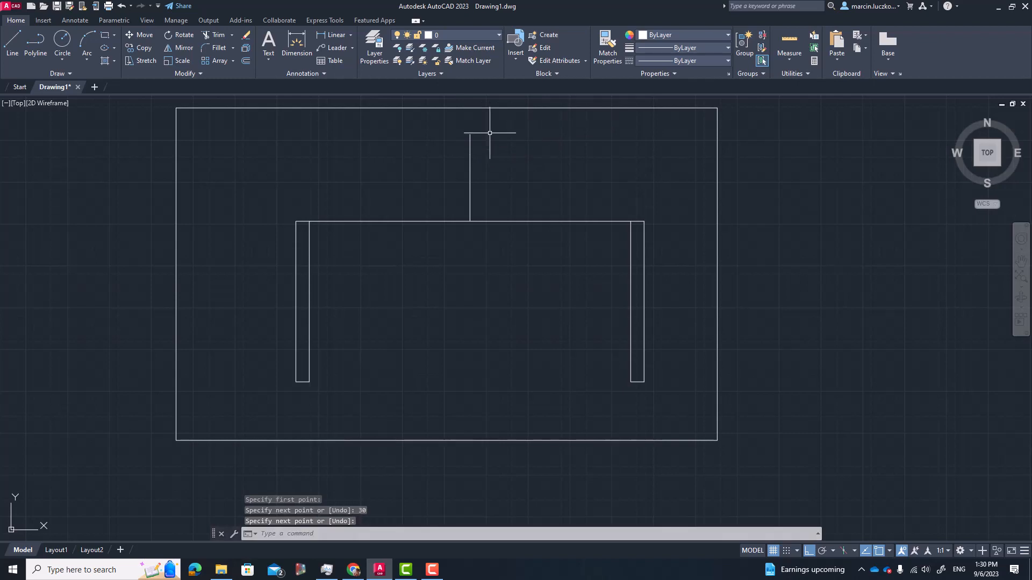
# Step: Erase the horizontal construction line and the 100-unit vertical line, keeping the short 30-unit line
pyautogui.click(475, 219)
pyautogui.click(454, 223)
pyautogui.press('Delete')
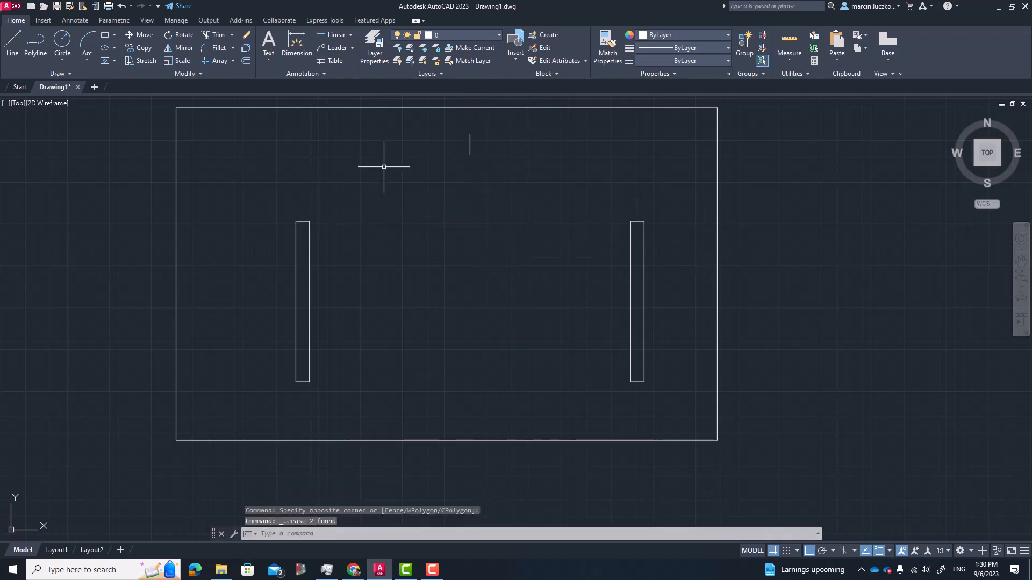
# Step: Draw a three-point arc between the columns' inner top corners, passing through the lower end of the short vertical line
pyautogui.moveTo(305, 149); pyautogui.dragTo(314, 177, button='middle')
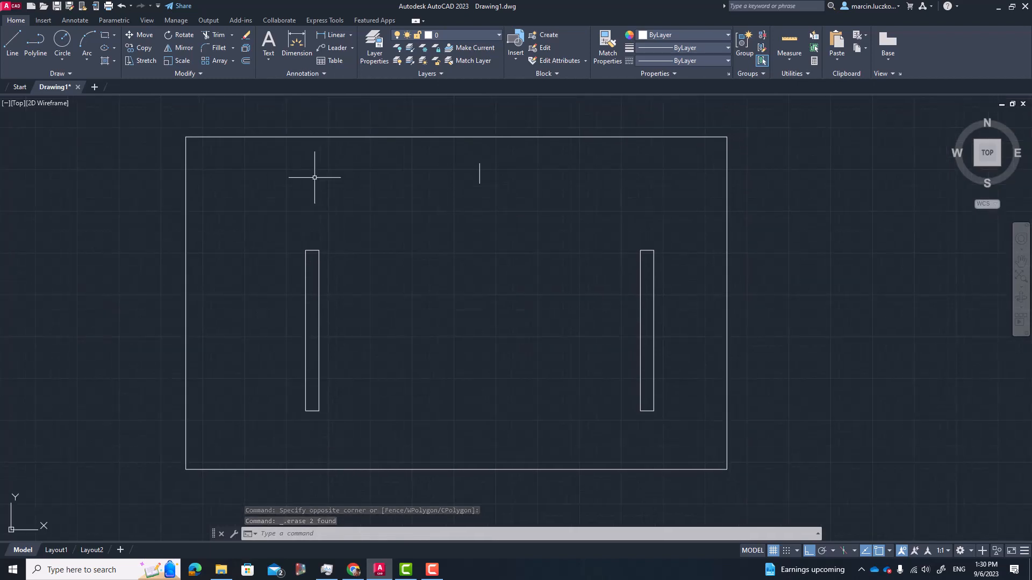
pyautogui.press('F10')
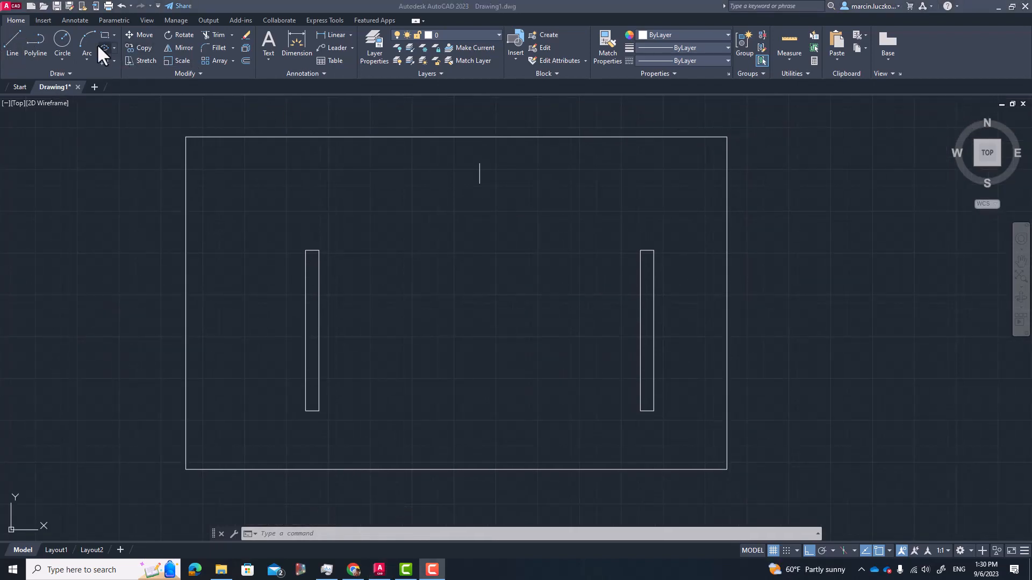
pyautogui.click(219, 238)
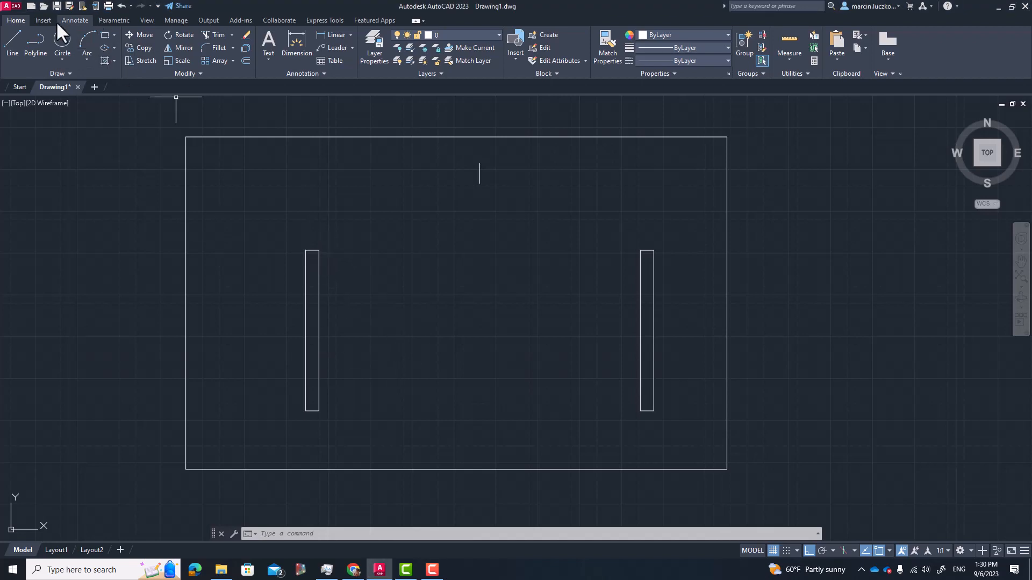
pyautogui.click(89, 45)
pyautogui.click(319, 250)
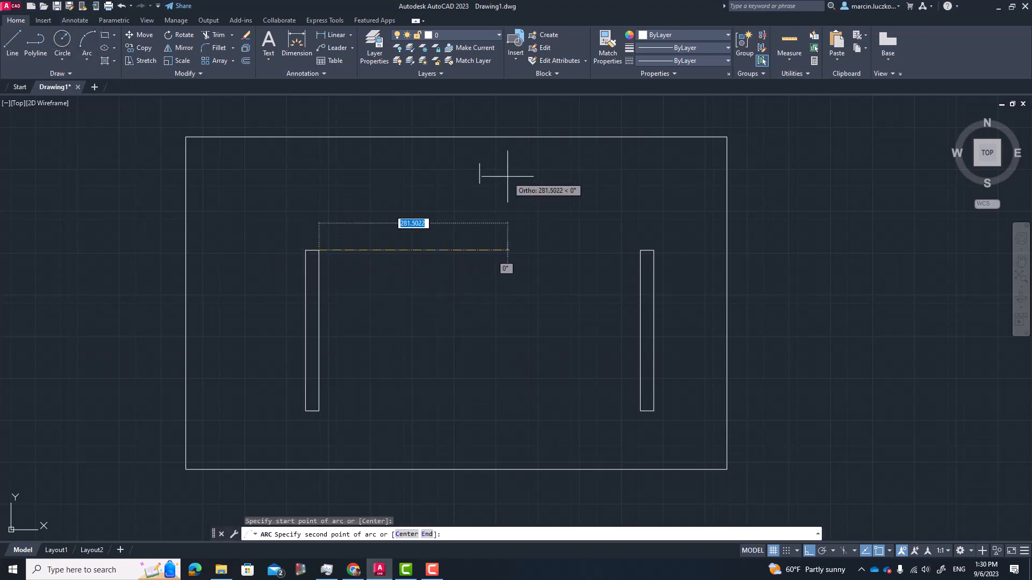
pyautogui.click(479, 182)
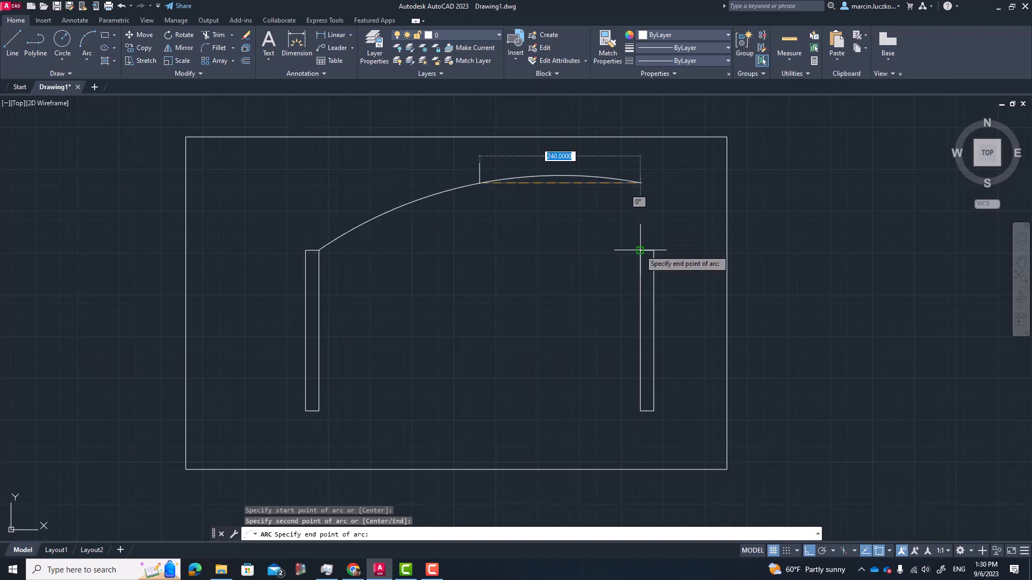
pyautogui.click(640, 250)
pyautogui.press('Return')
pyautogui.press('Return')
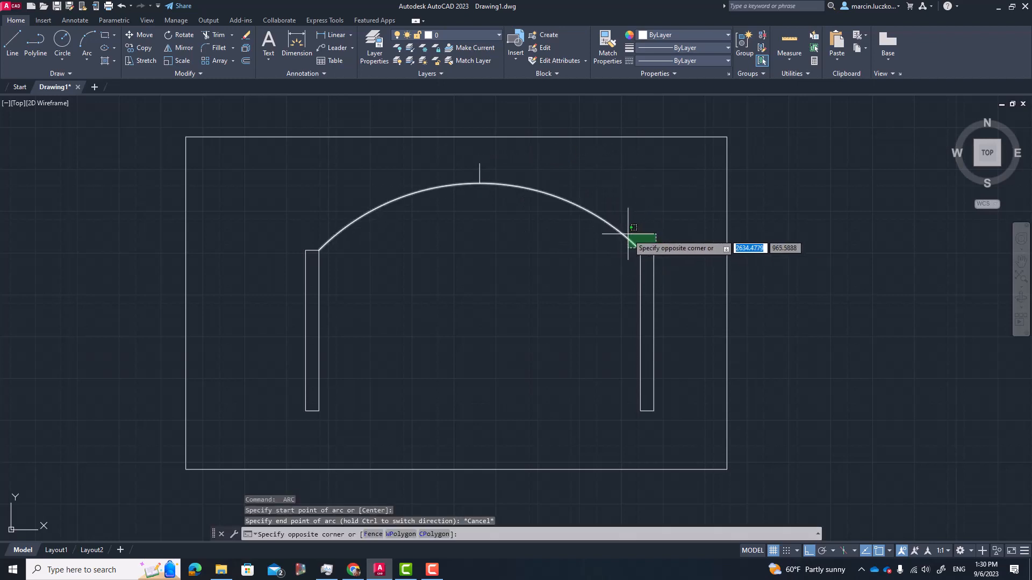
pyautogui.press('Escape')
# Step: Draw a second three-point arc between the columns' outer top corners, passing through the upper end of the short vertical line
pyautogui.press('Return')
pyautogui.click(653, 250)
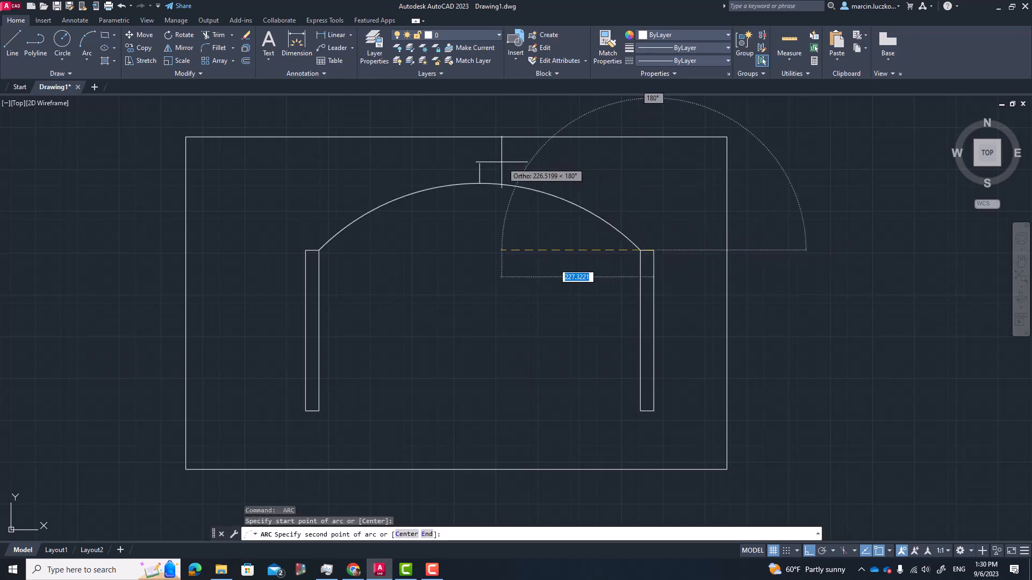
pyautogui.click(479, 164)
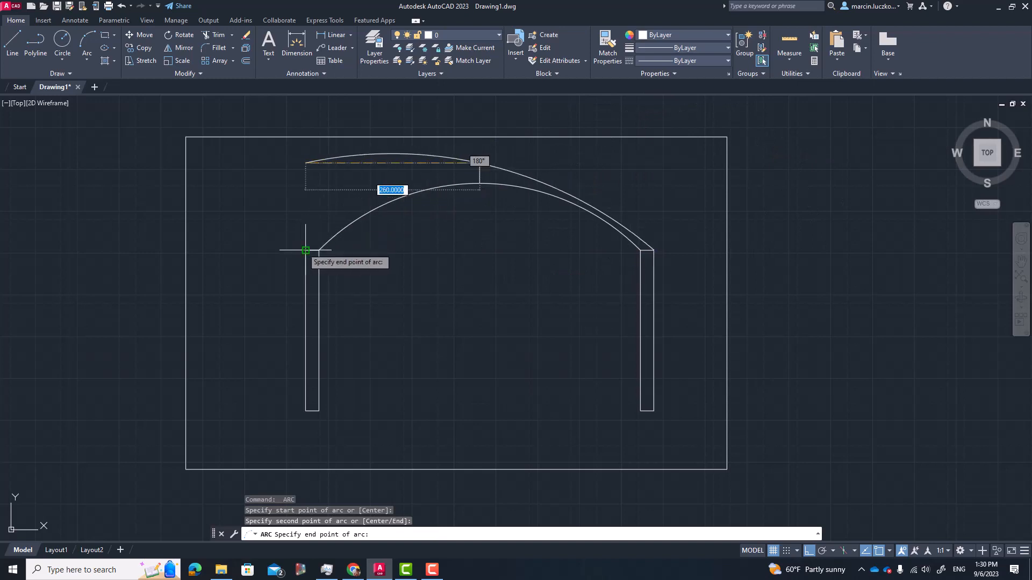
pyautogui.click(296, 245)
pyautogui.press('Return')
pyautogui.press('Escape')
pyautogui.press('Escape')
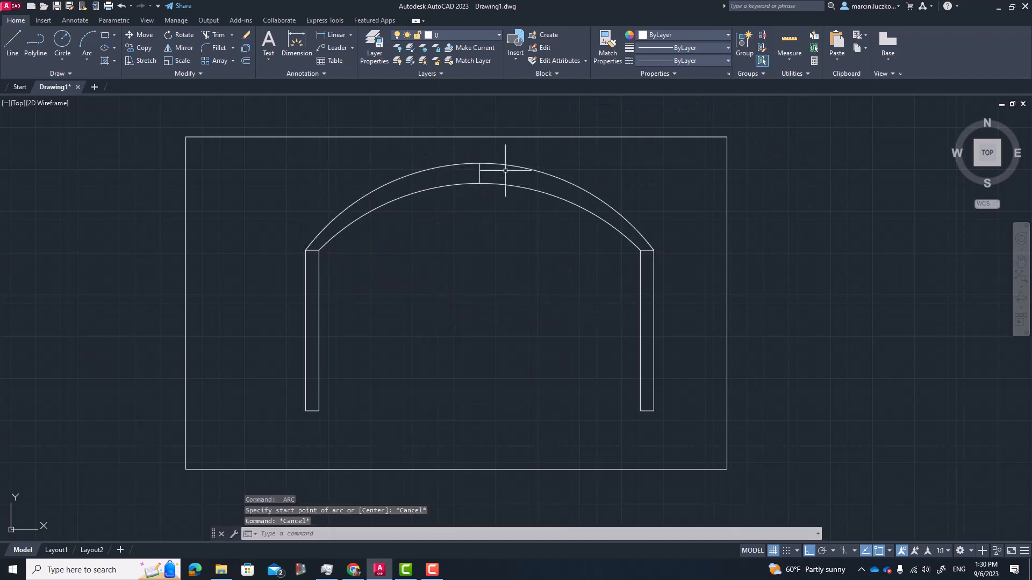
# Step: Erase the short vertical line between the crowns of the two arcs
pyautogui.click(479, 172)
pyautogui.press('Delete')
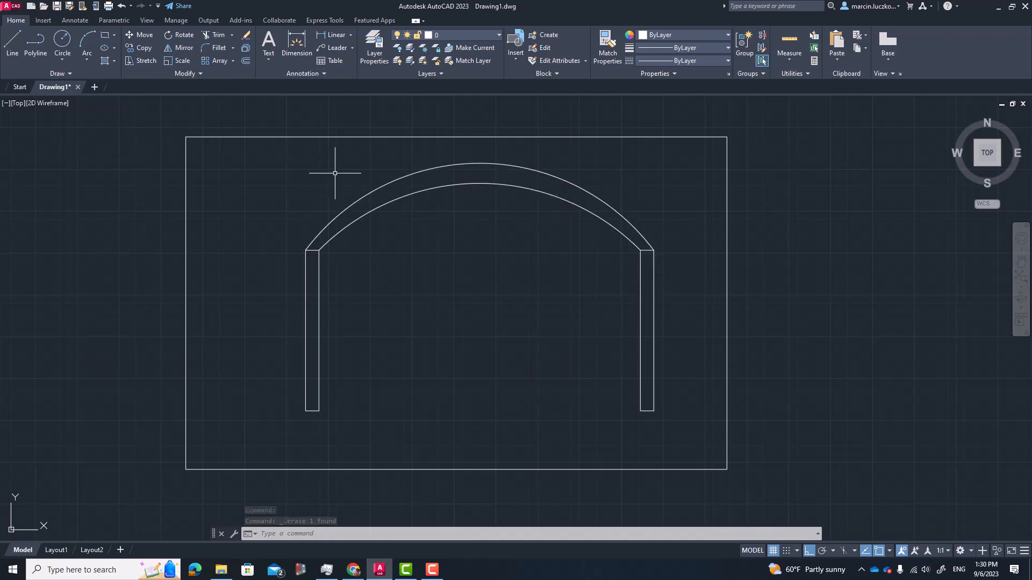
pyautogui.scroll(2, 506, 156)
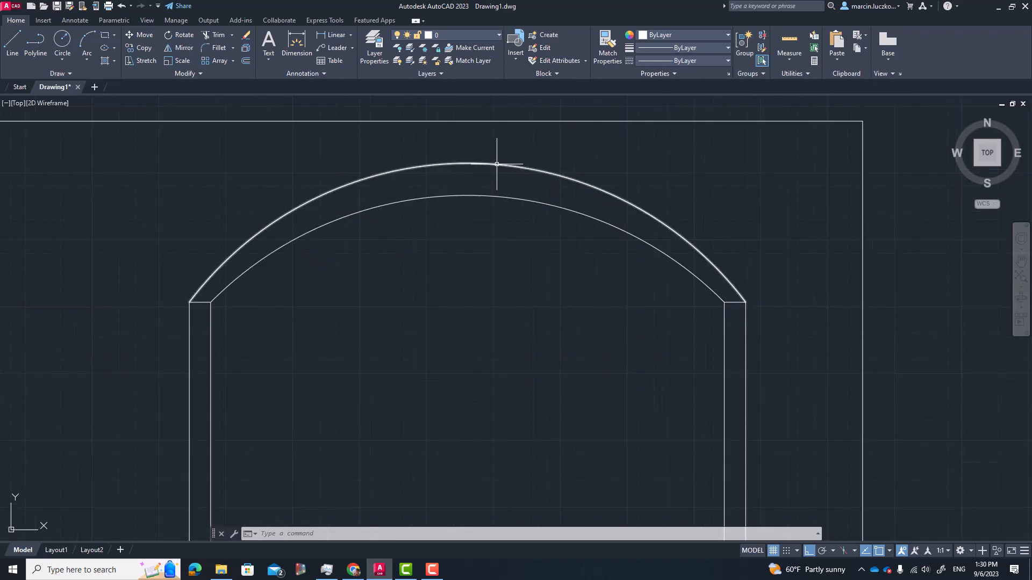
pyautogui.click(749, 327)
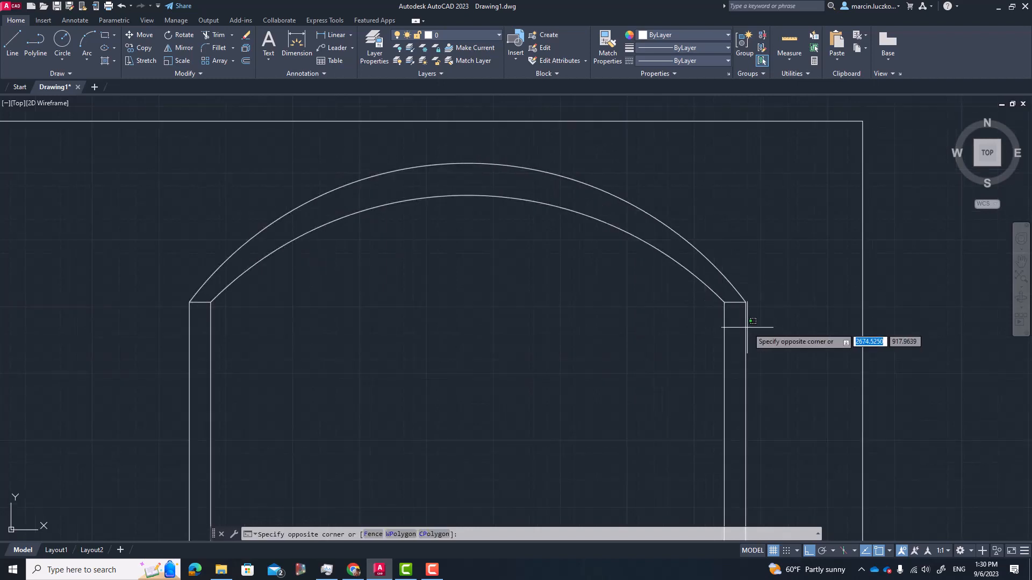
pyautogui.press('Escape')
pyautogui.scroll(-6, 708, 269)
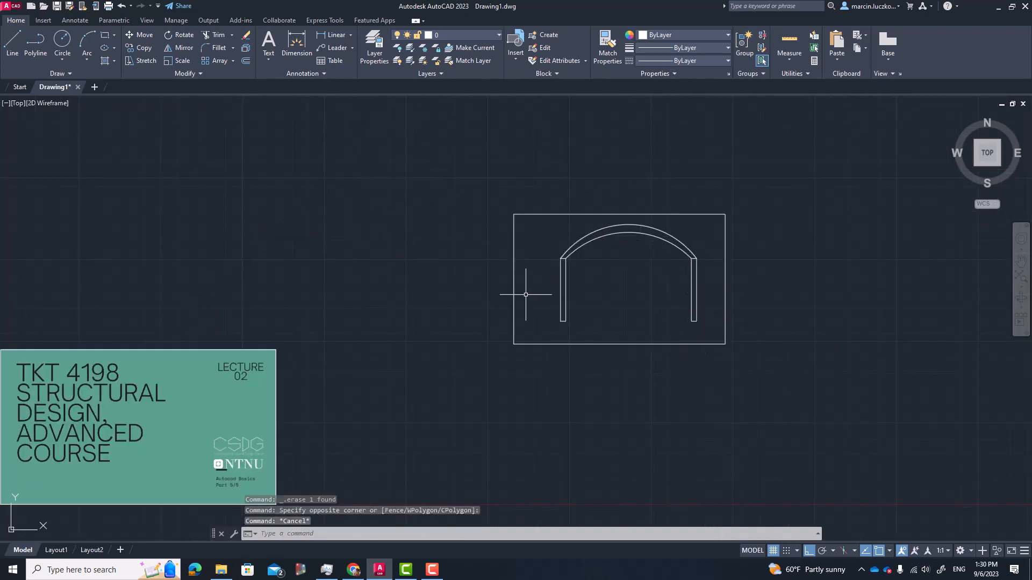
pyautogui.scroll(4, 740, 288)
pyautogui.moveTo(587, 249); pyautogui.dragTo(563, 225, button='middle')
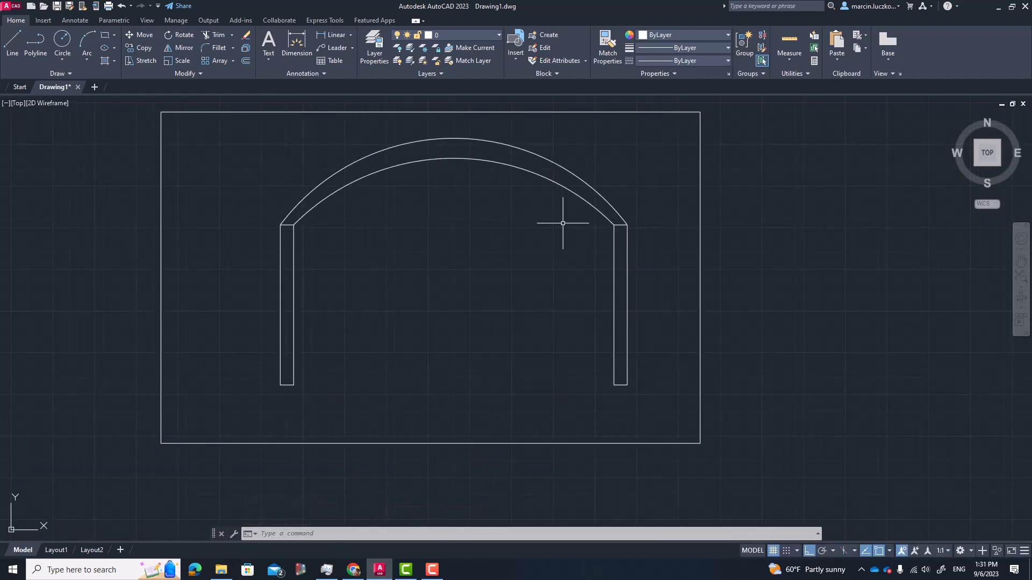
# Step: Switch the model to the SE Isometric view with Parallel projection and frame the arch drawing
pyautogui.scroll(-2, 563, 223)
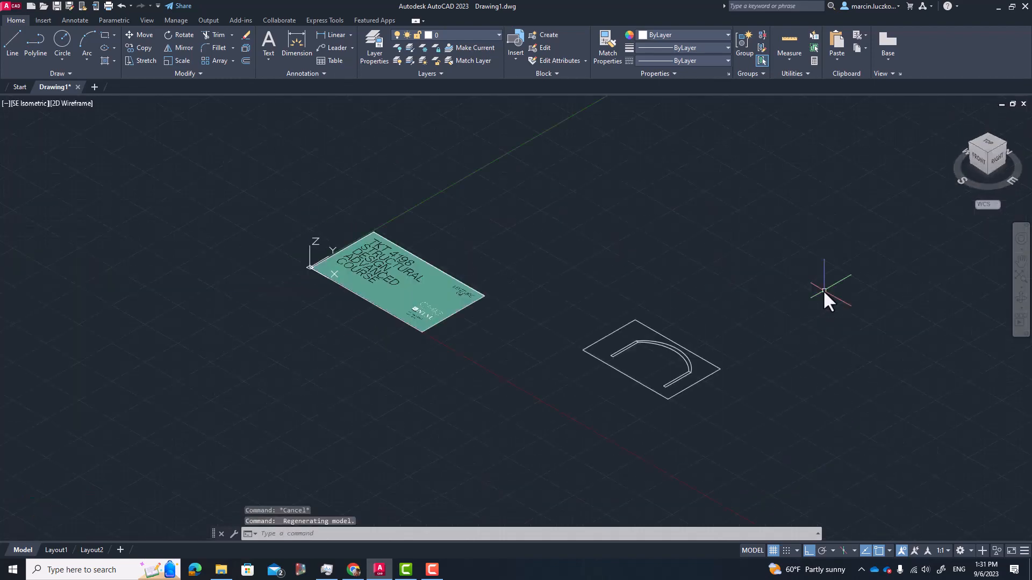
pyautogui.scroll(2, 663, 400)
pyautogui.scroll(5, 652, 405)
pyautogui.scroll(-4, 666, 283)
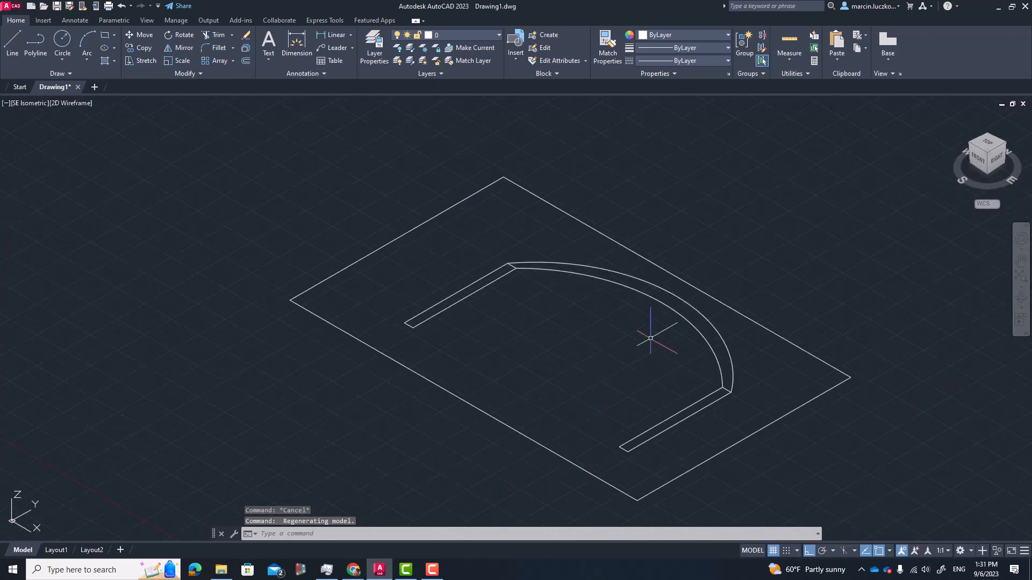
pyautogui.moveTo(666, 424)
pyautogui.mouseDown(button='middle')
pyautogui.moveTo(654, 380)
pyautogui.moveTo(652, 391)
pyautogui.mouseUp(button='middle')
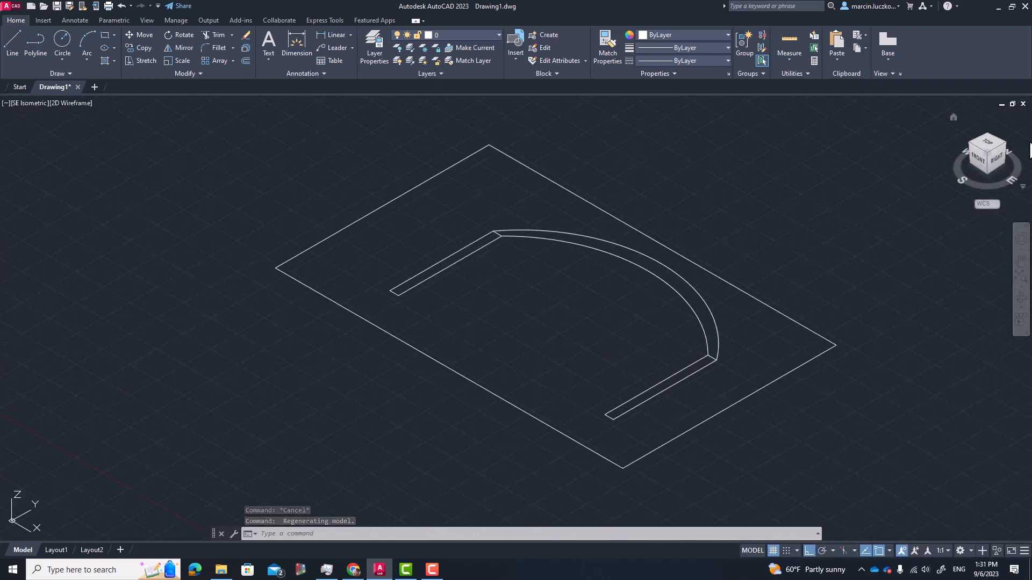
pyautogui.rightClick(987, 155)
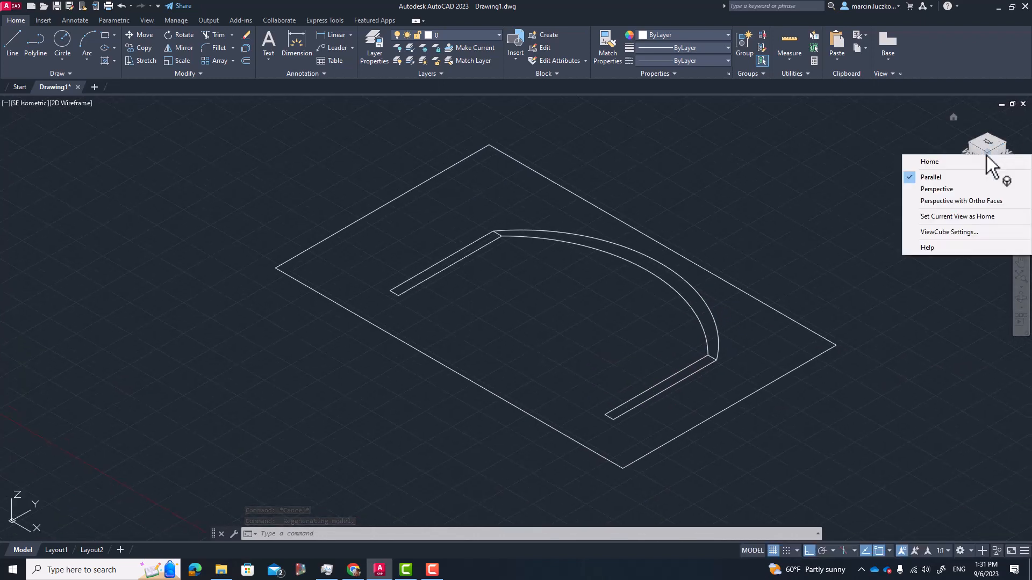
pyautogui.click(930, 180)
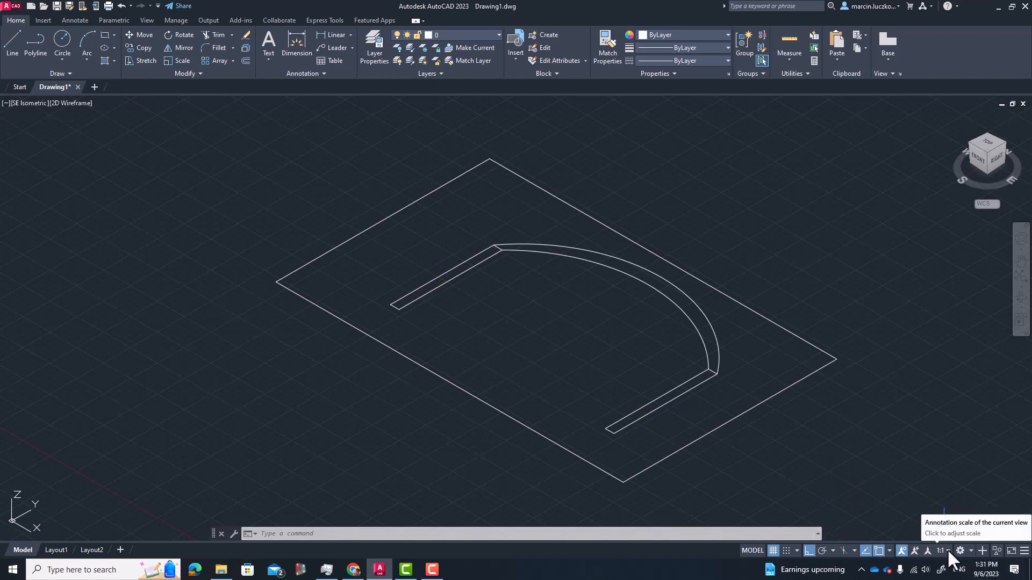
# Step: Switch the workspace from Drafting & Annotation to 3D Basics
pyautogui.click(965, 550)
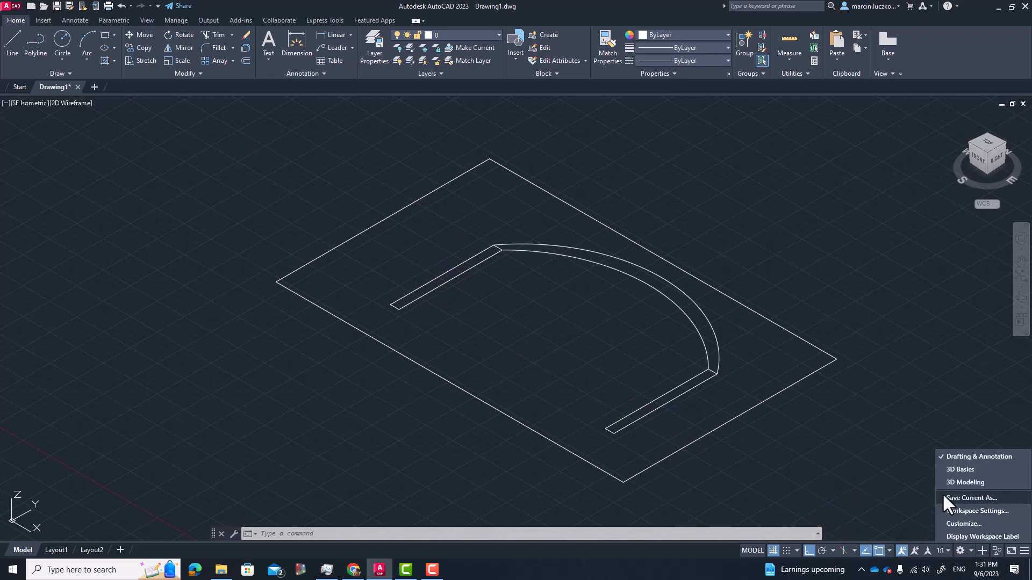
pyautogui.click(970, 471)
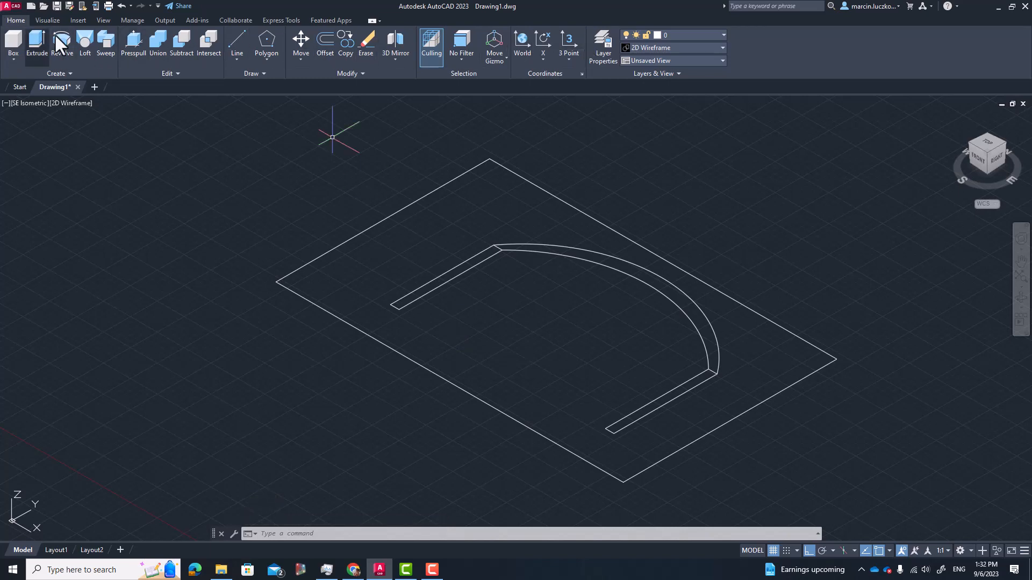
pyautogui.click(969, 551)
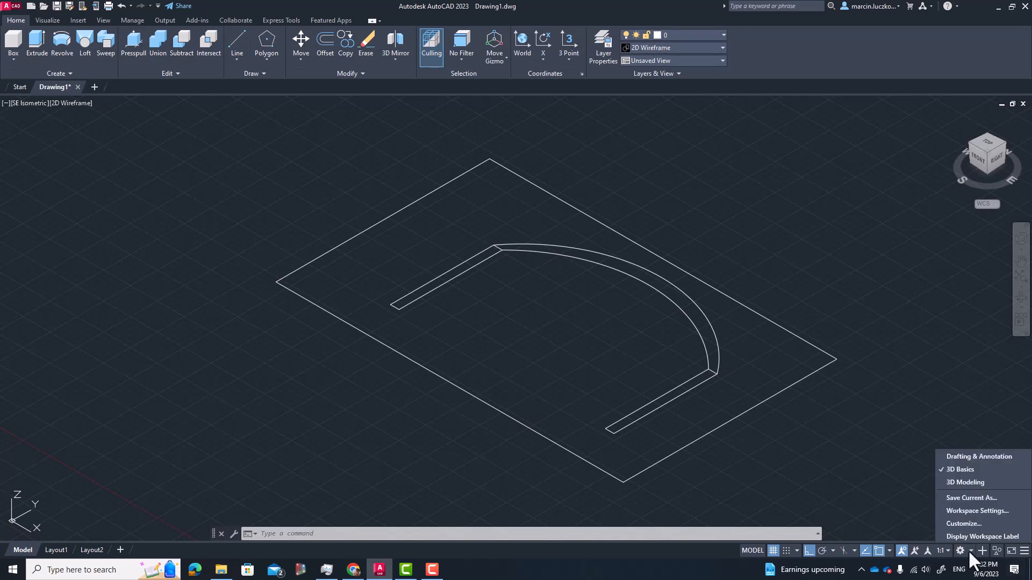
pyautogui.click(142, 168)
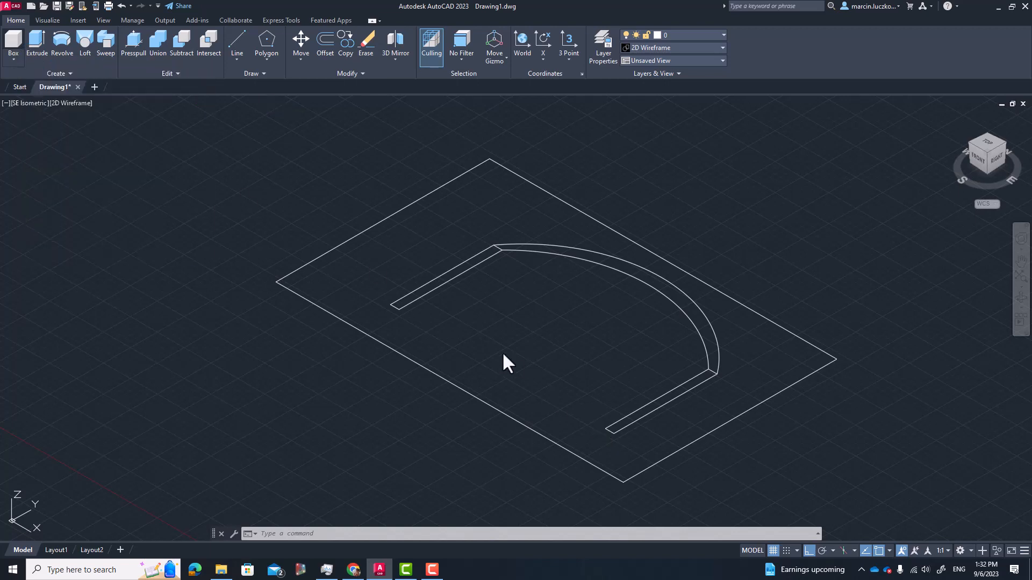
# Step: Create a solid box on the left column's outline, using its opposite corners as the base and a height of 20
pyautogui.click(391, 305)
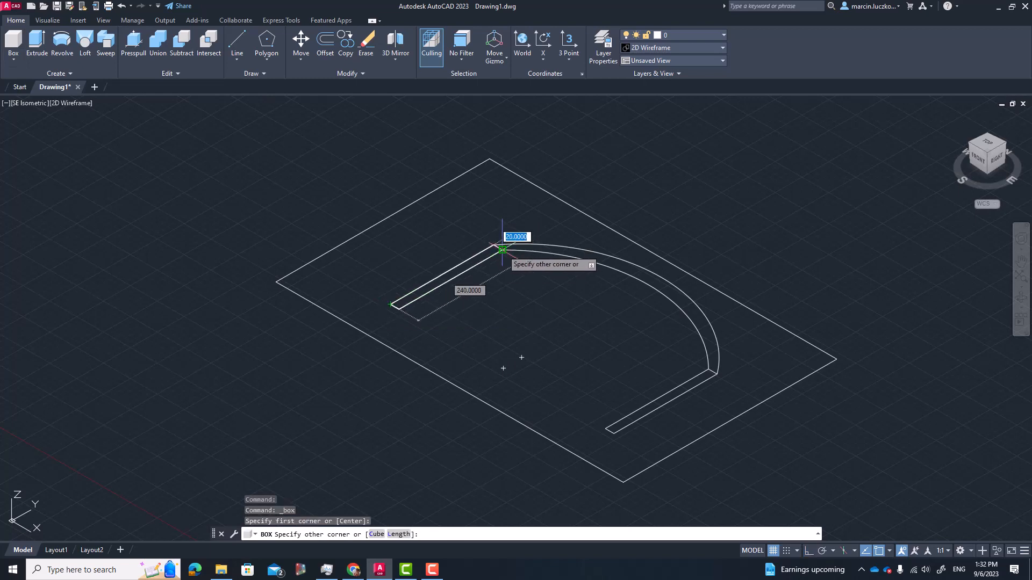
pyautogui.click(498, 247)
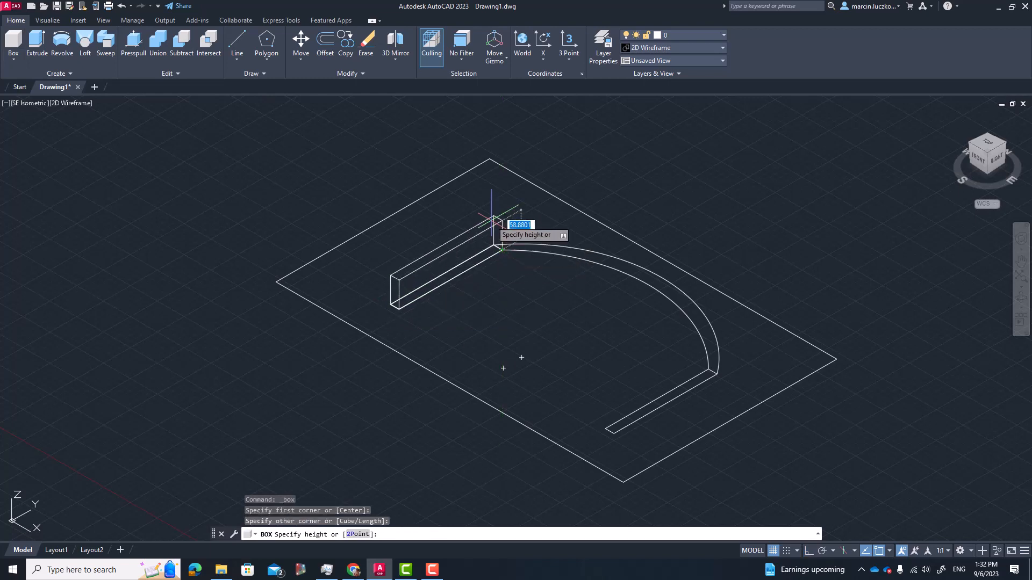
pyautogui.write('20')
pyautogui.press('Return')
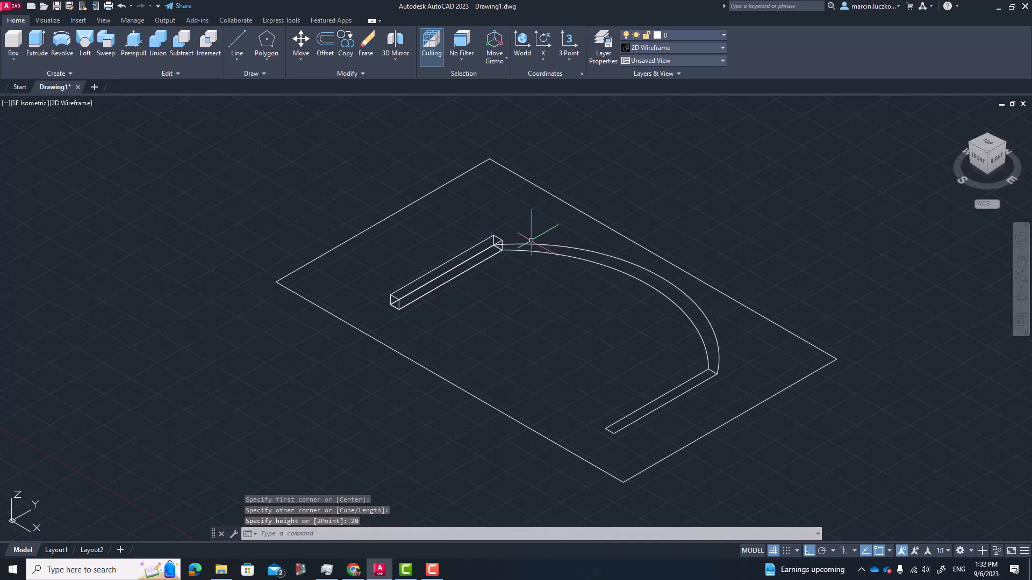
# Step: Set the visual style of the viewport to Conceptual
pyautogui.scroll(8, 425, 285)
pyautogui.scroll(-8, 340, 341)
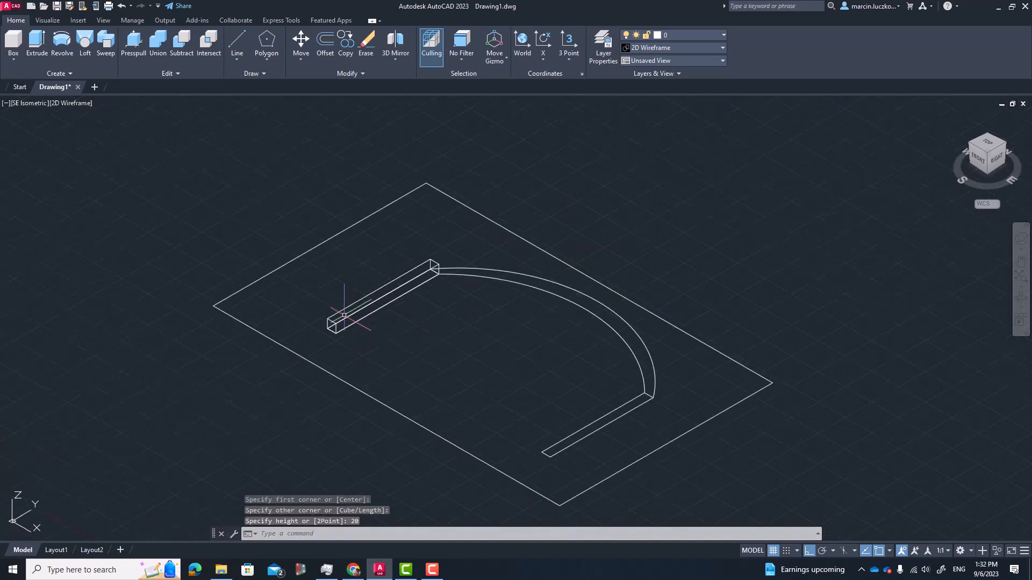
pyautogui.click(415, 264)
pyautogui.press('Escape')
pyautogui.scroll(7, 329, 321)
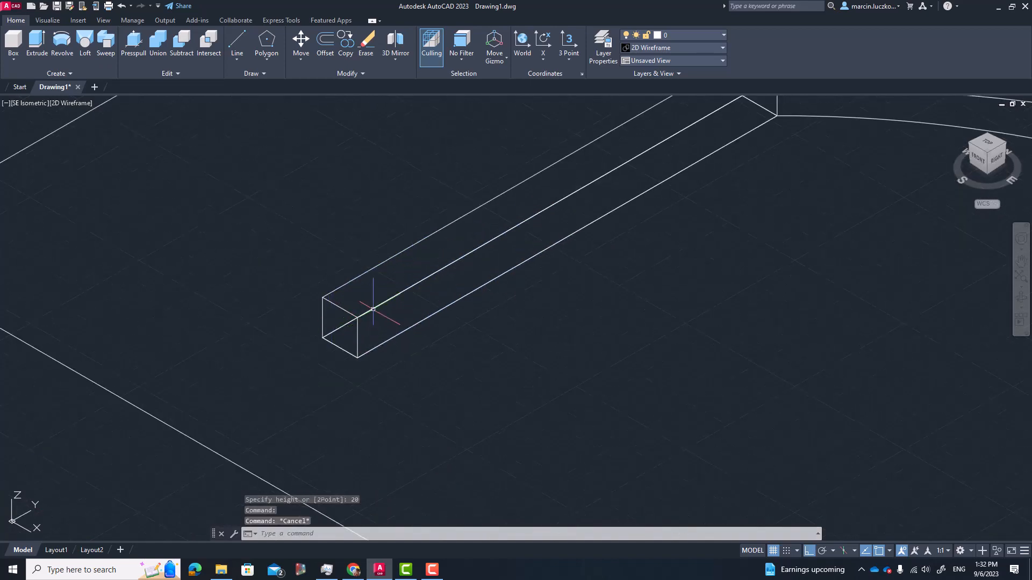
pyautogui.scroll(-3, 346, 337)
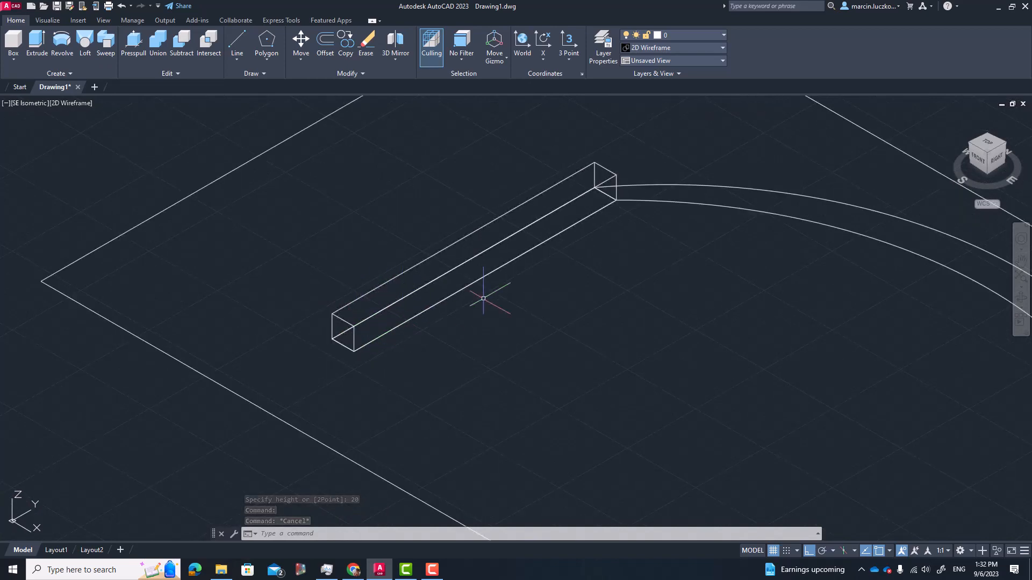
pyautogui.scroll(-4, 566, 240)
pyautogui.moveTo(660, 240); pyautogui.dragTo(589, 242, button='middle')
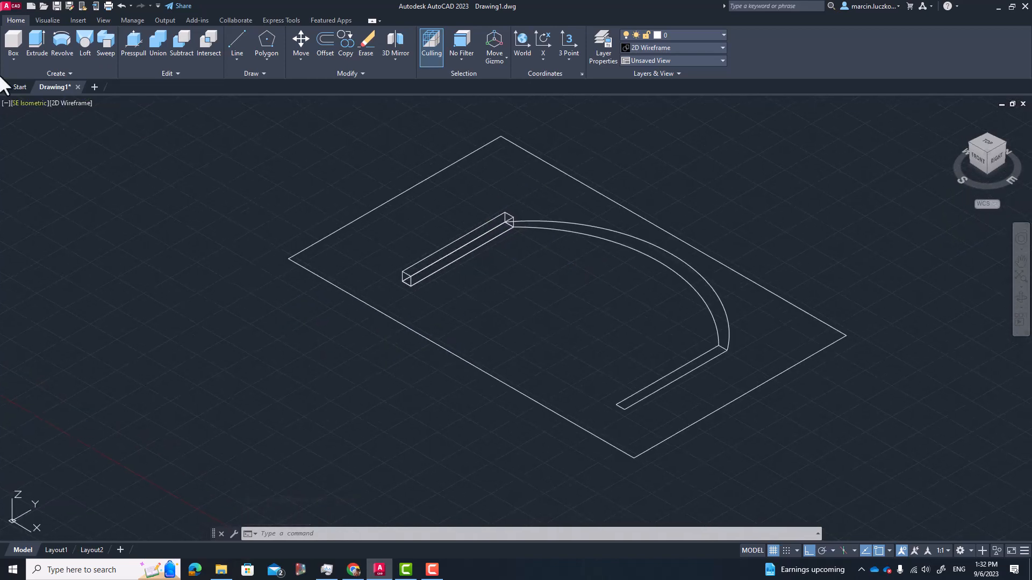
pyautogui.click(73, 103)
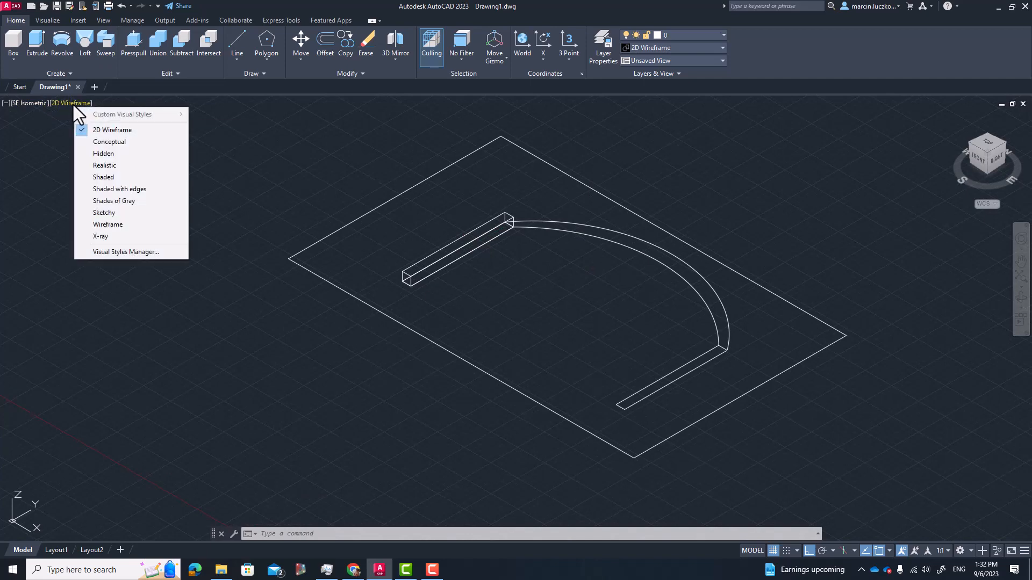
pyautogui.click(104, 142)
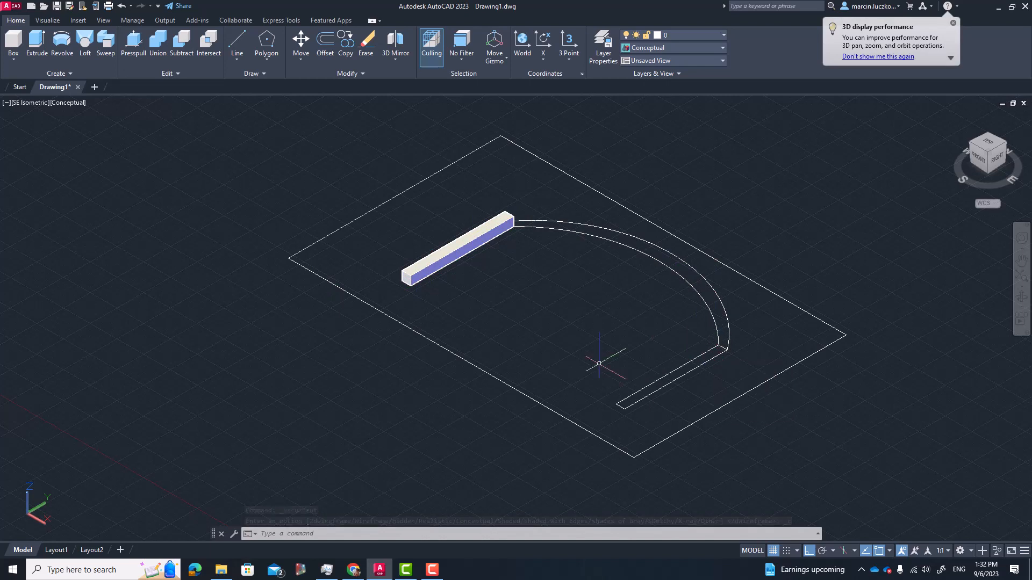
# Step: Copy the left column box from its base corner to the matching corner of the right column's outline
pyautogui.click(465, 244)
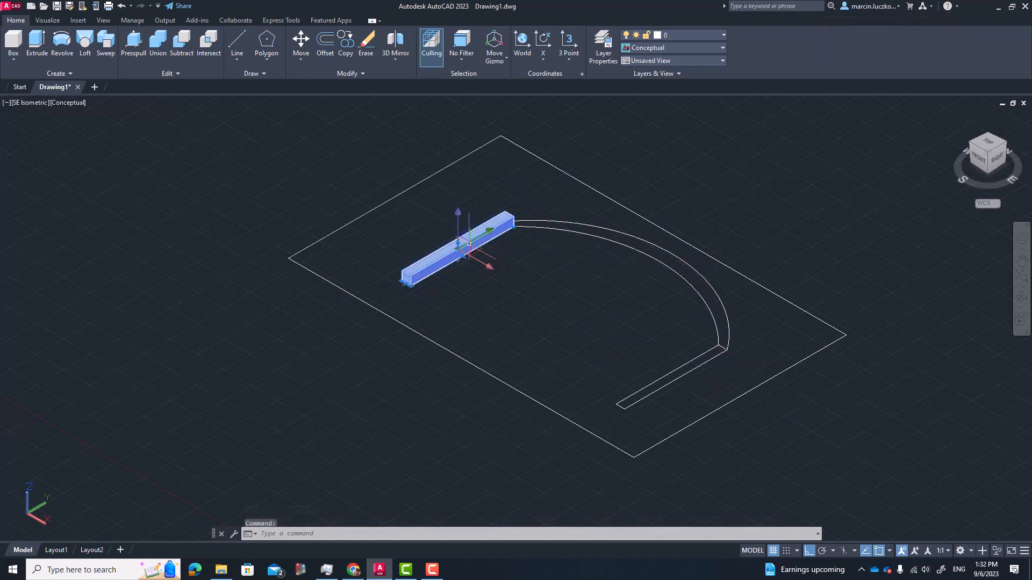
pyautogui.write('copy')
pyautogui.press('Return')
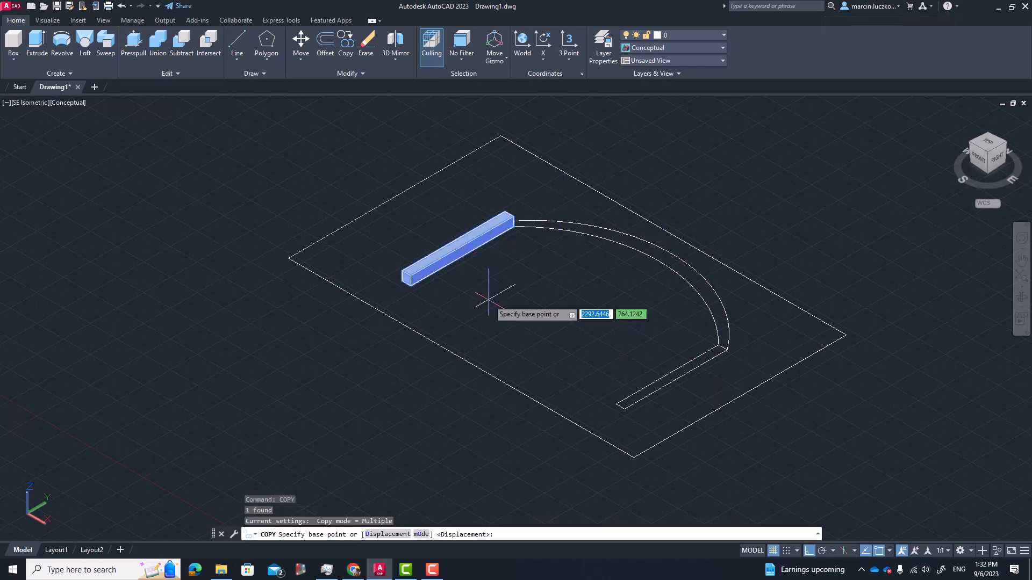
pyautogui.click(407, 286)
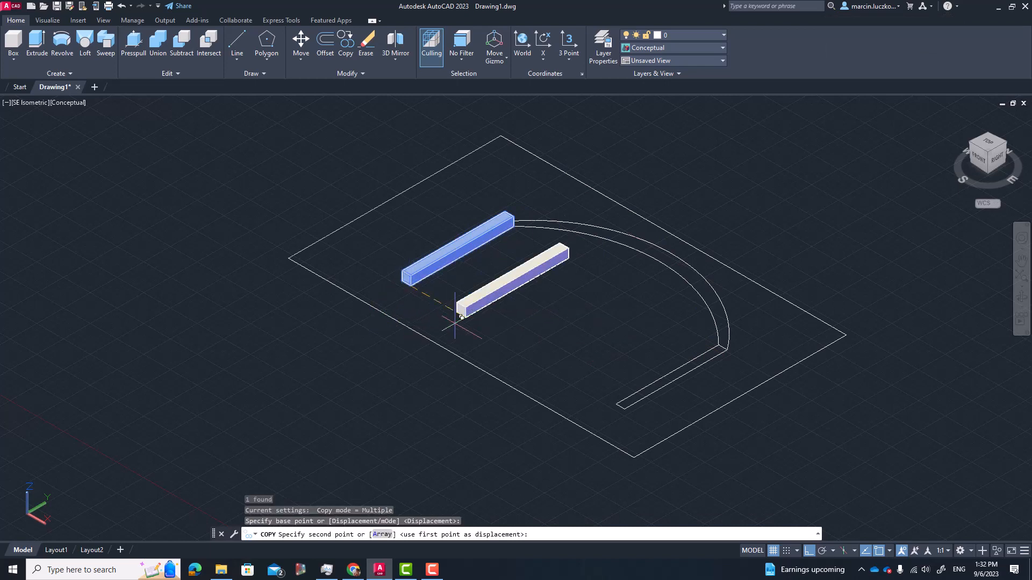
pyautogui.click(622, 408)
pyautogui.press('Escape')
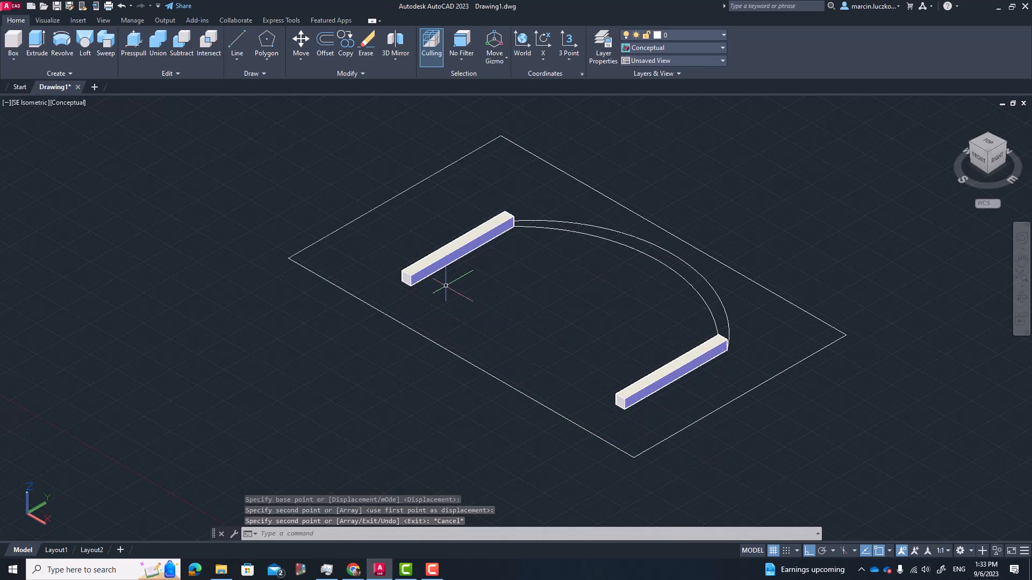
# Step: Orbit the view with 3DORBIT to look at the two column boxes from a custom angle
pyautogui.click(683, 371)
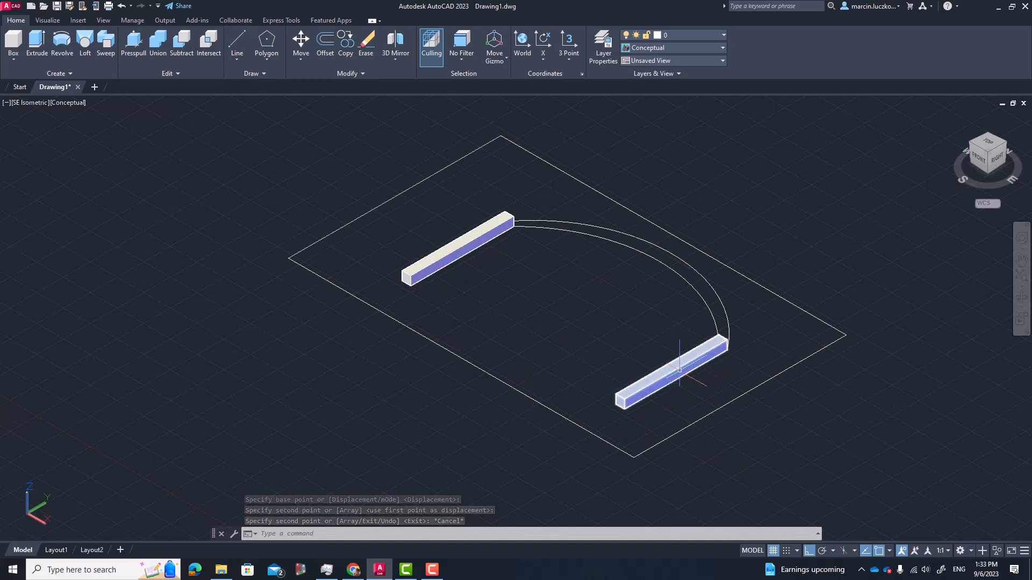
pyautogui.click(466, 241)
pyautogui.click(454, 251)
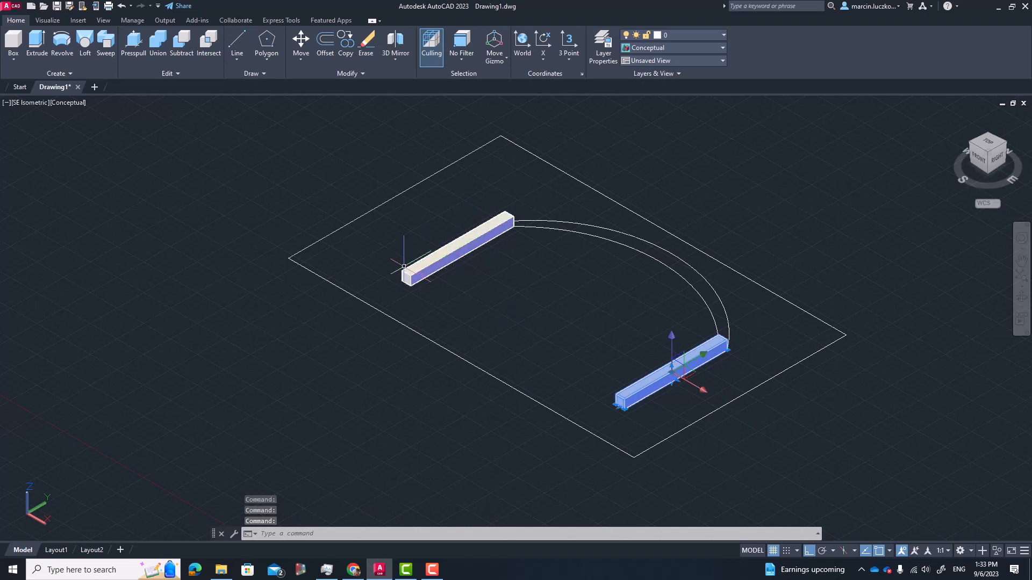
pyautogui.click(436, 263)
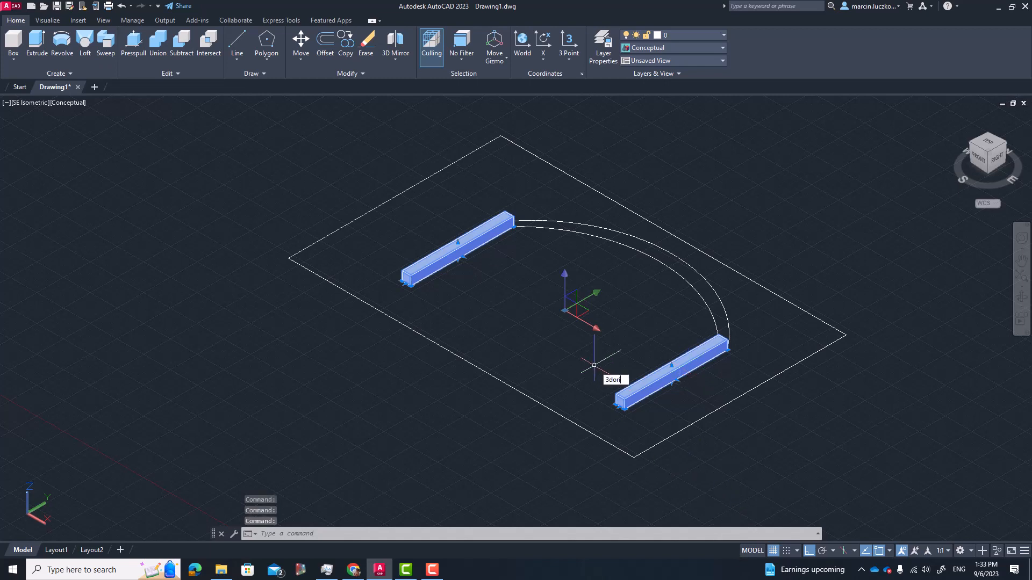
pyautogui.write('3dori')
pyautogui.press('BackSpace')
pyautogui.press('BackSpace')
pyautogui.press('Down')
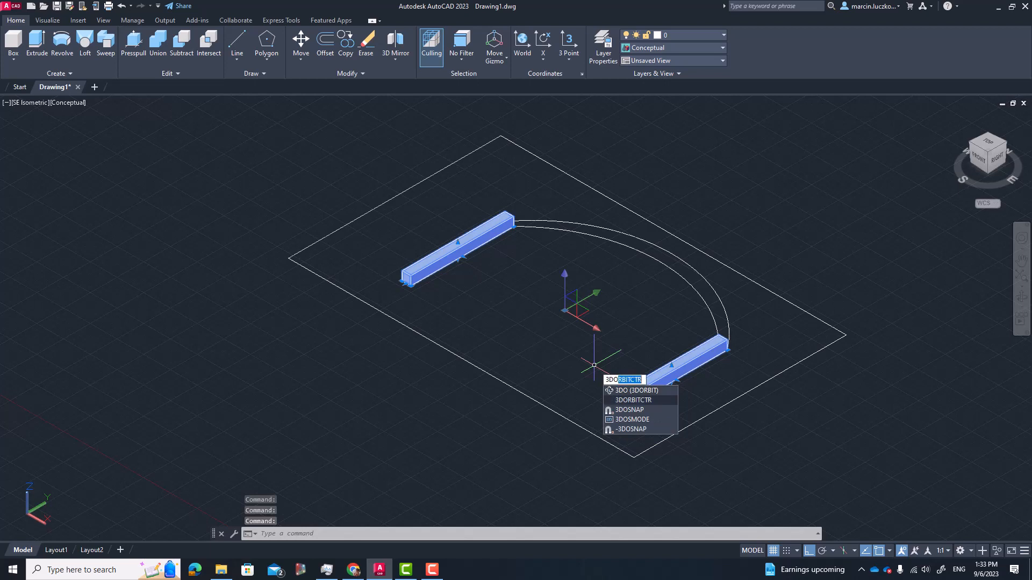
pyautogui.press('BackSpace')
pyautogui.press('BackSpace')
pyautogui.press('BackSpace')
pyautogui.press('BackSpace')
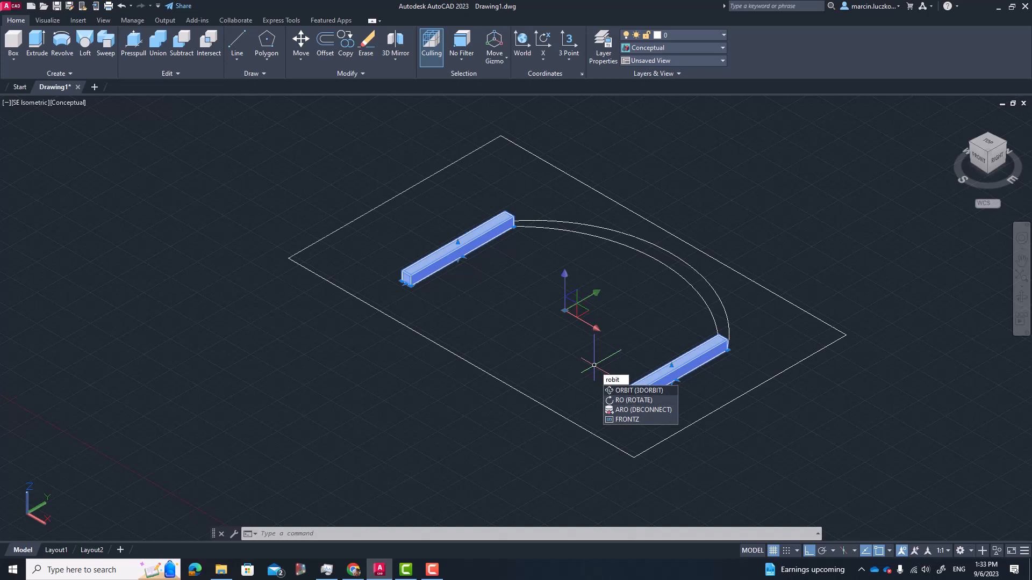
pyautogui.press('Return')
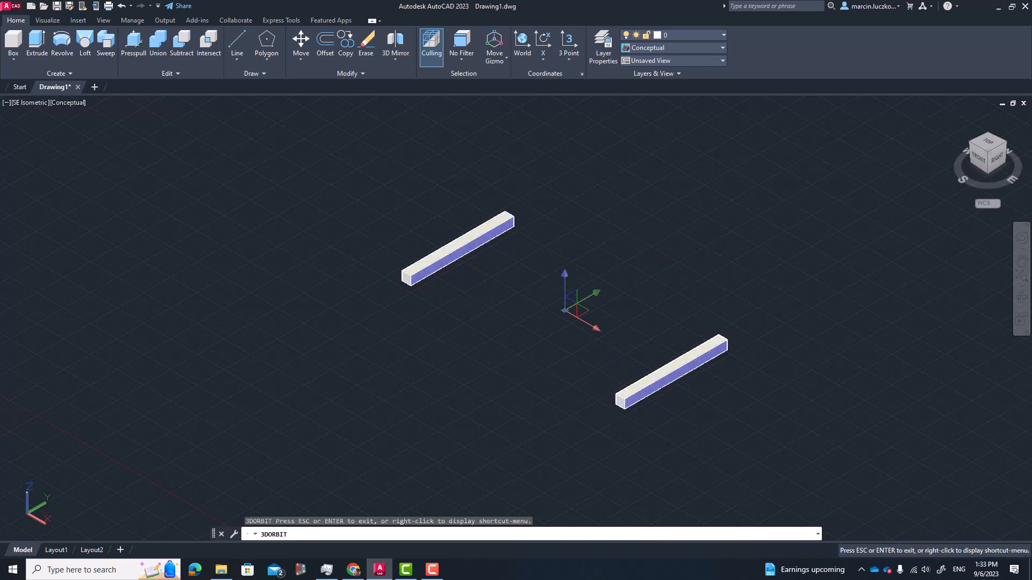
pyautogui.moveTo(529, 323)
pyautogui.mouseDown()
pyautogui.moveTo(490, 322)
pyautogui.moveTo(504, 308)
pyautogui.mouseUp()
pyautogui.press('Escape')
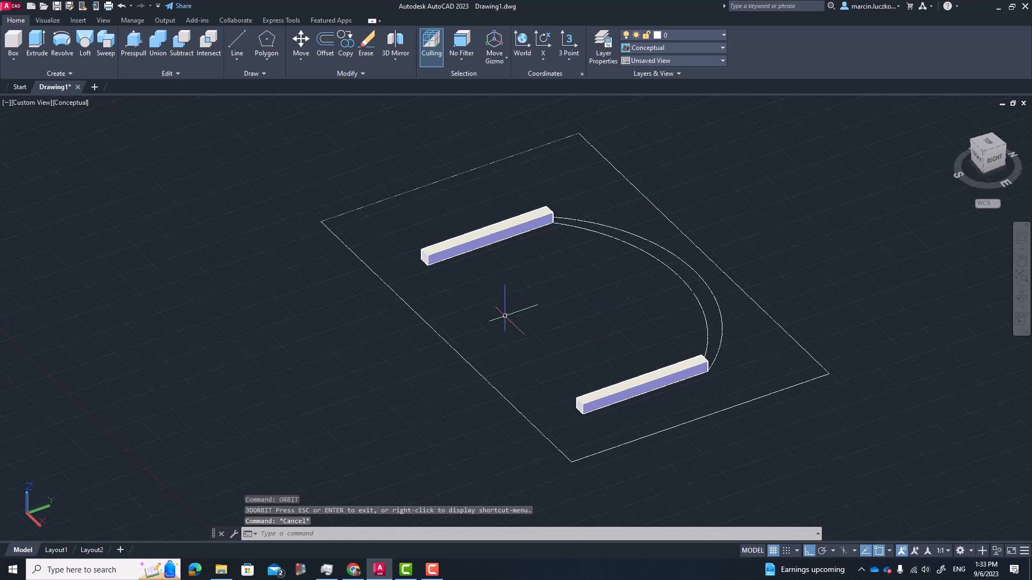
# Step: Rotate both column boxes upright by 90 degrees with ROTATE3D, about an axis through their base ends along X
pyautogui.write('3do')
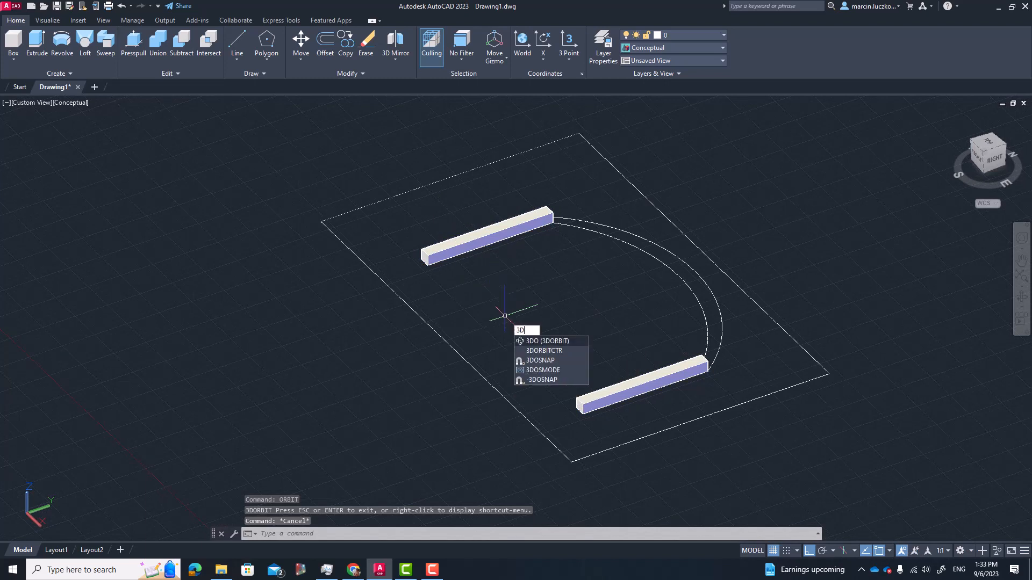
pyautogui.press('BackSpace')
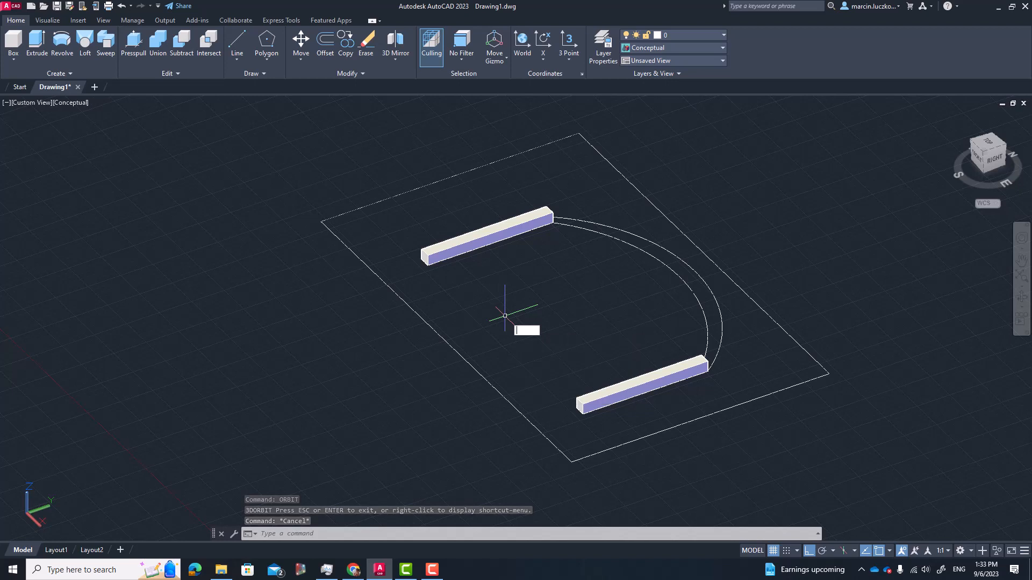
pyautogui.write('rotate')
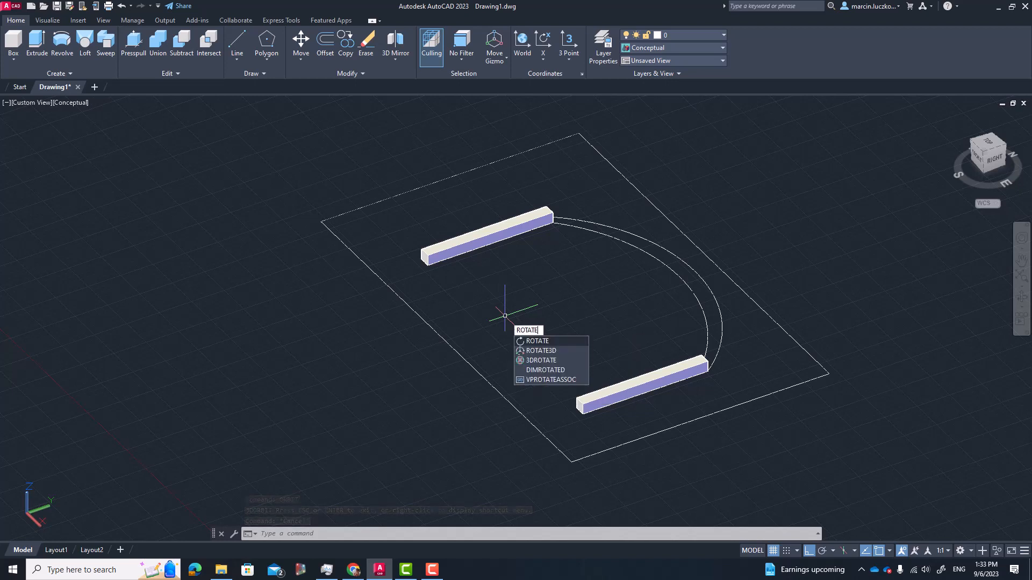
pyautogui.press('Down')
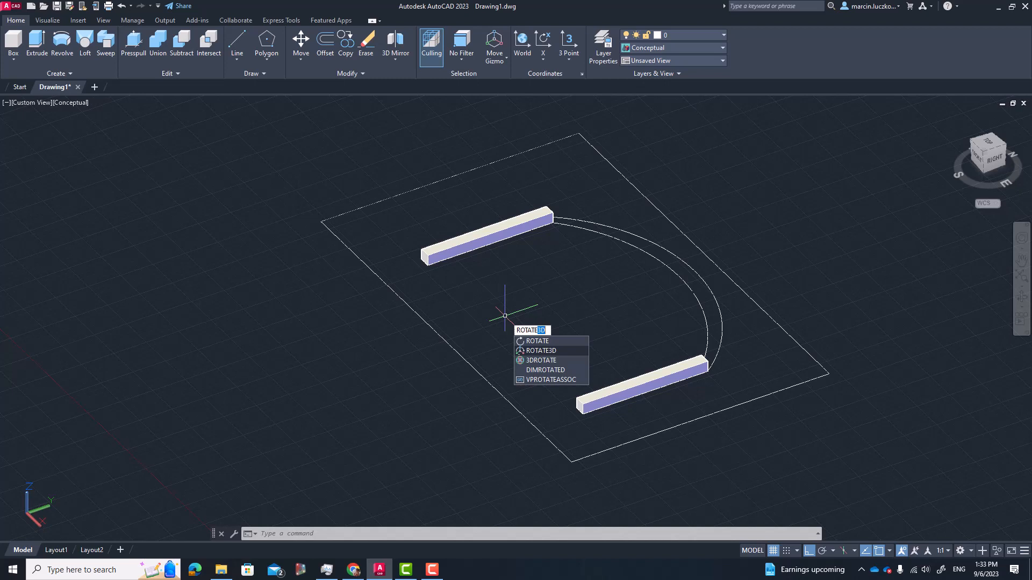
pyautogui.press('Return')
pyautogui.click(481, 230)
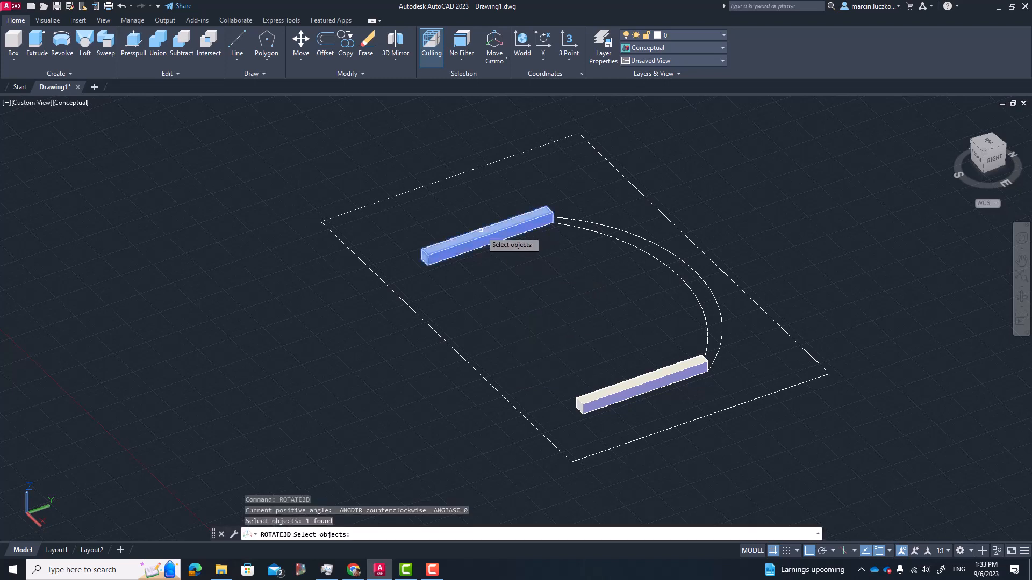
pyautogui.click(639, 382)
pyautogui.press('Return')
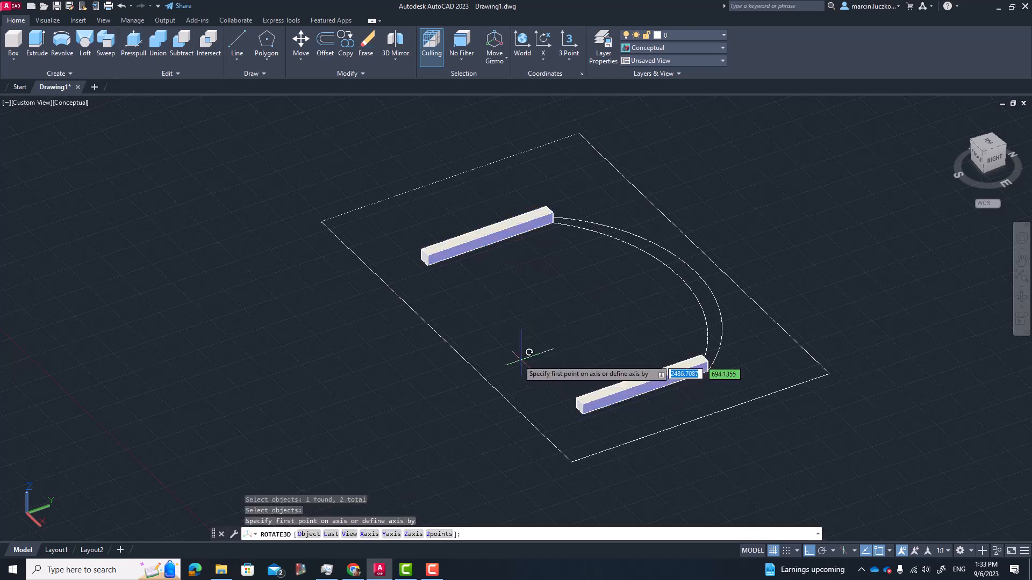
pyautogui.click(423, 260)
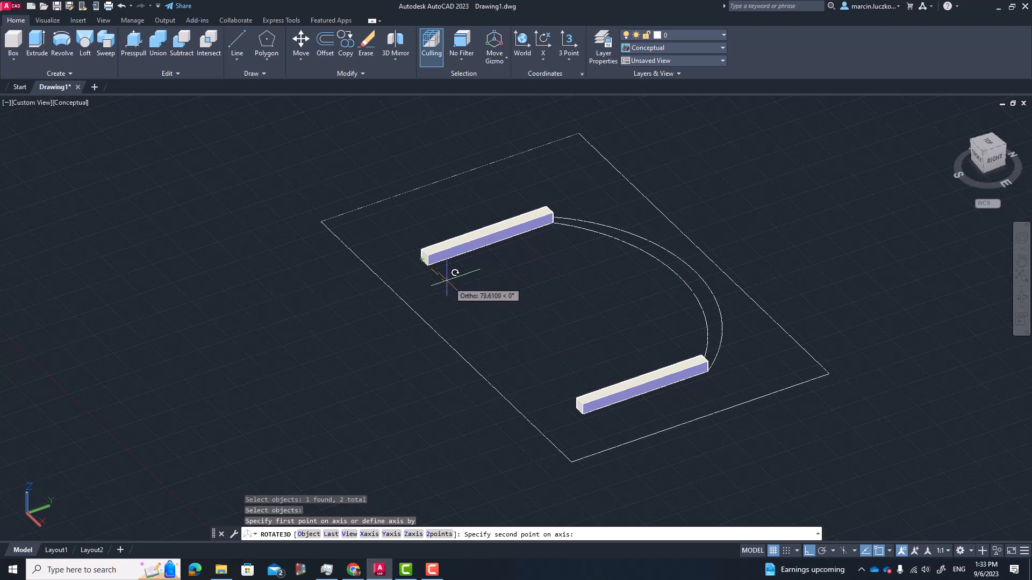
pyautogui.click(549, 372)
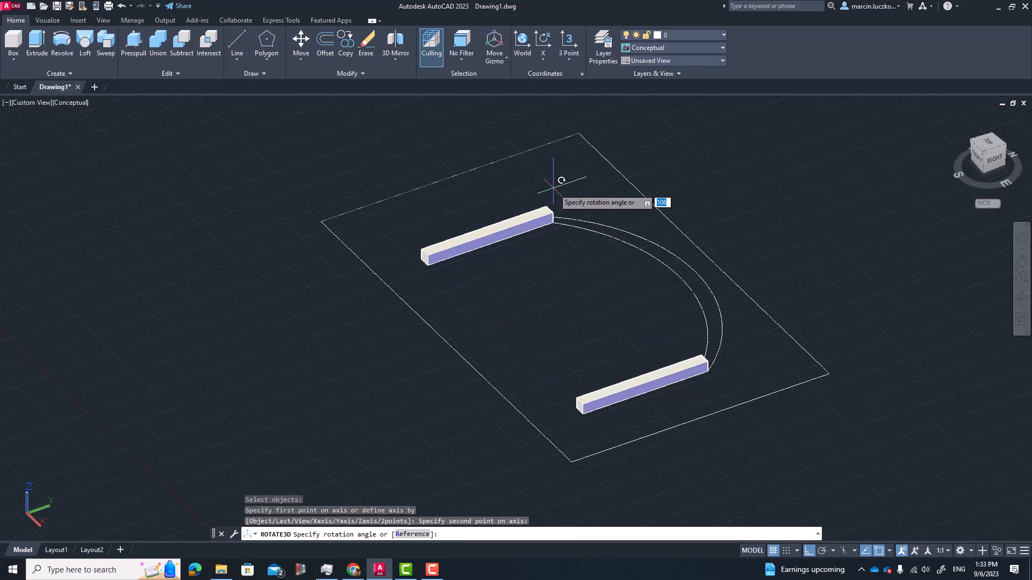
pyautogui.press('Return')
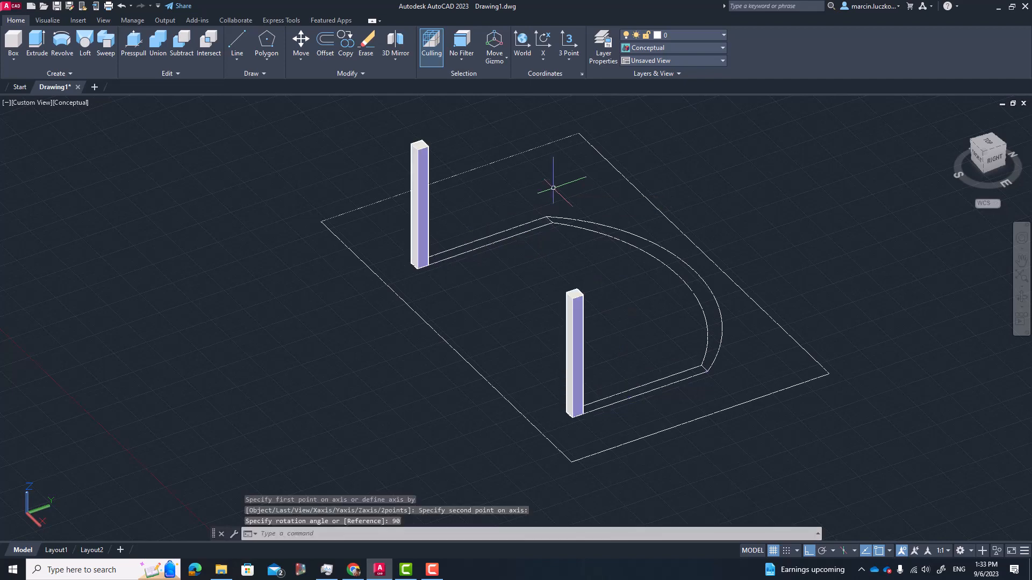
# Step: Create a region from the two arcs and the two short lines that close their ends
pyautogui.scroll(-2, 612, 305)
pyautogui.moveTo(611, 305); pyautogui.dragTo(648, 324, button='middle')
pyautogui.scroll(3, 576, 325)
pyautogui.moveTo(819, 382)
pyautogui.mouseDown(button='middle')
pyautogui.moveTo(774, 348)
pyautogui.moveTo(757, 375)
pyautogui.mouseUp(button='middle')
pyautogui.scroll(4, 698, 287)
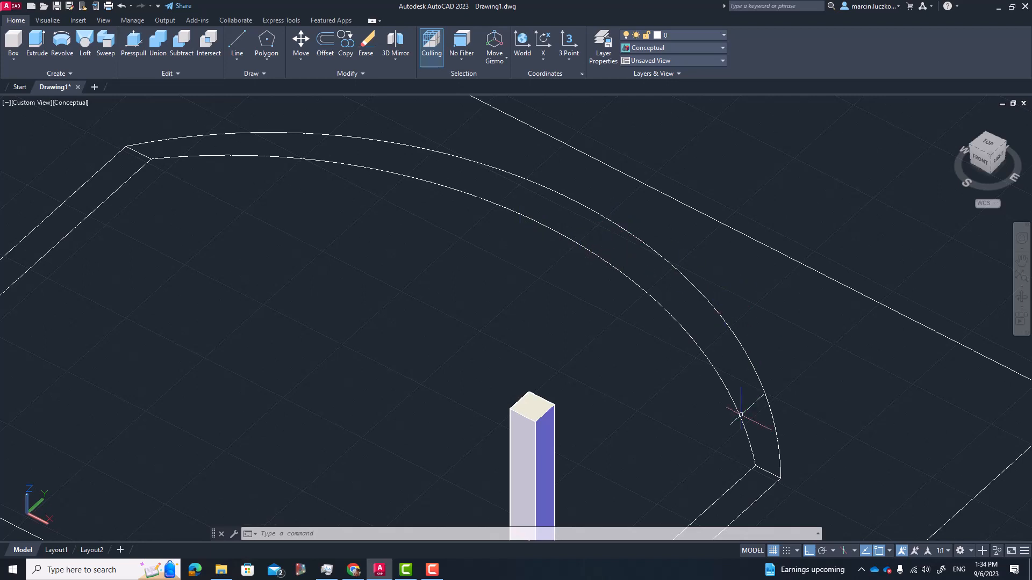
pyautogui.moveTo(660, 314); pyautogui.dragTo(661, 336, button='middle')
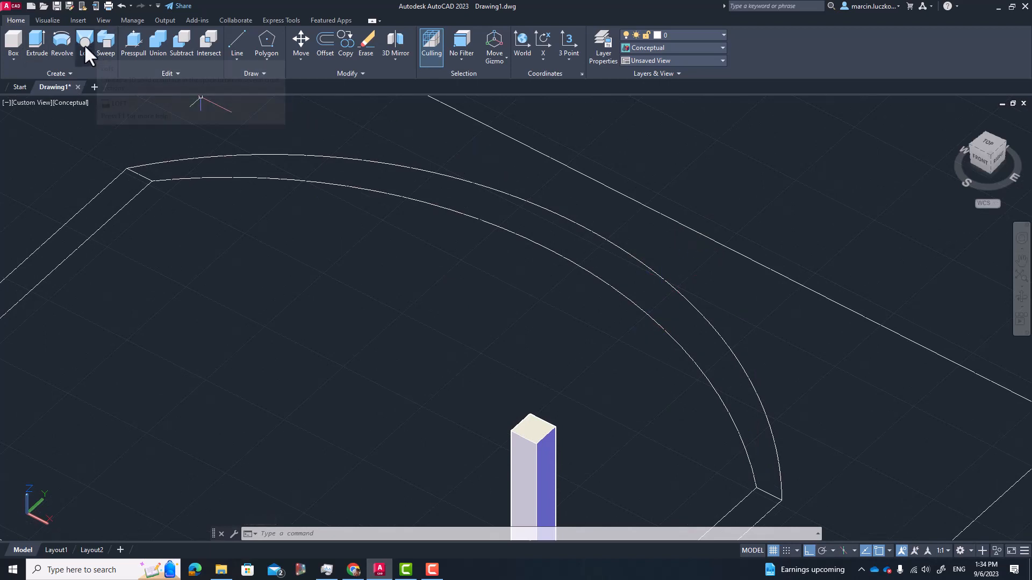
pyautogui.moveTo(262, 132); pyautogui.dragTo(261, 159, button='middle')
pyautogui.scroll(-2, 260, 159)
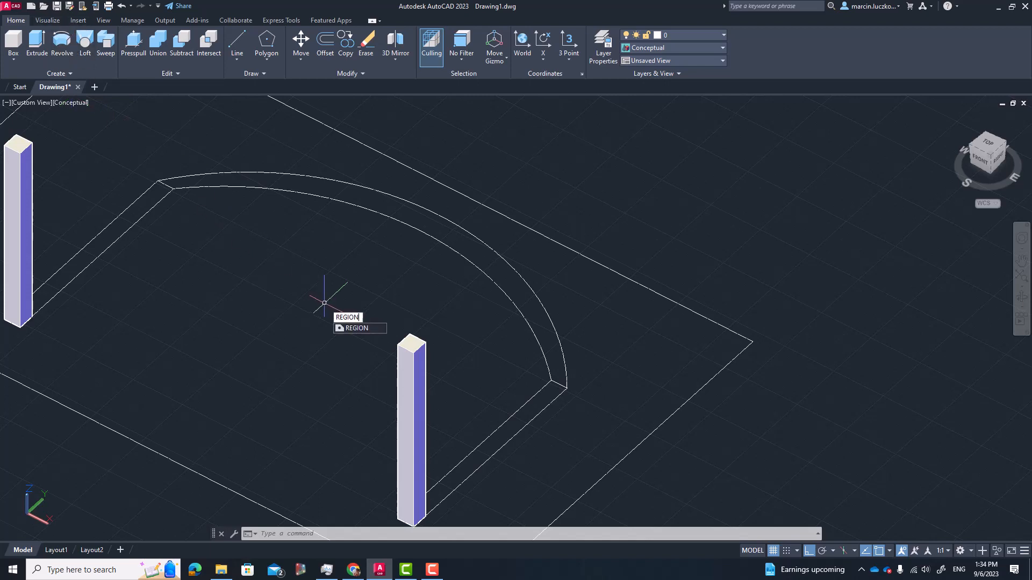
pyautogui.press('Return')
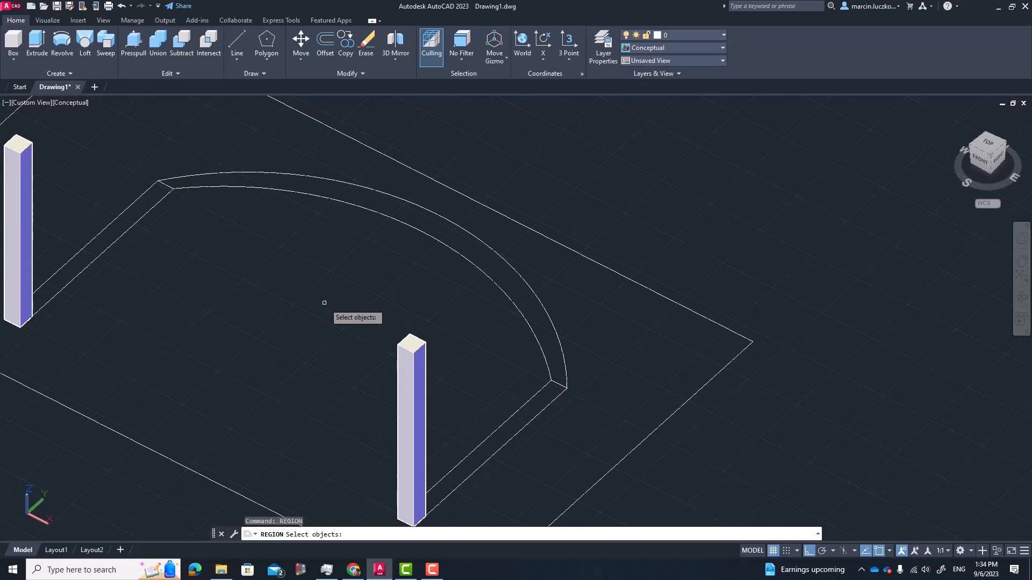
pyautogui.click(347, 182)
pyautogui.click(318, 198)
pyautogui.click(293, 193)
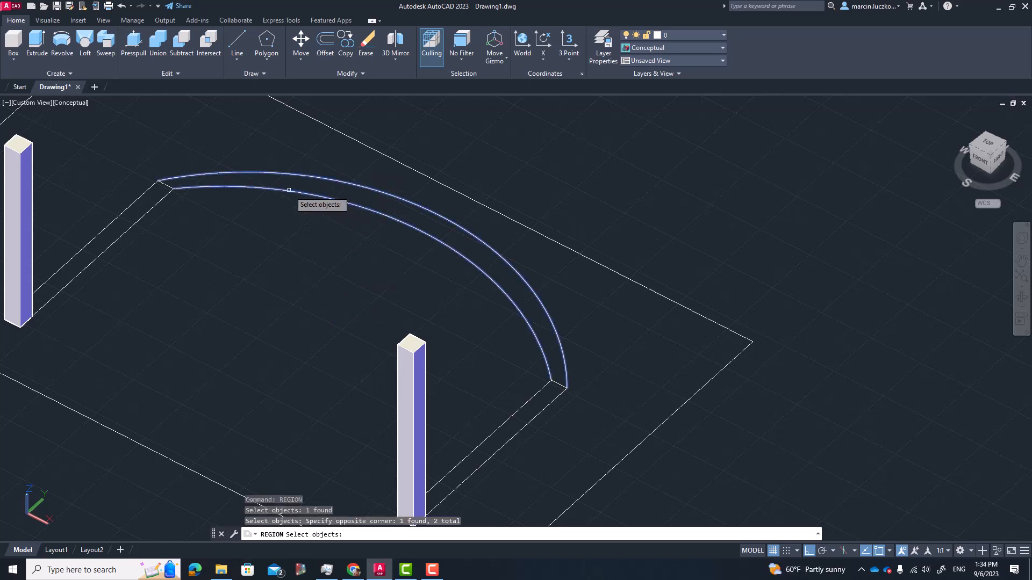
pyautogui.click(165, 185)
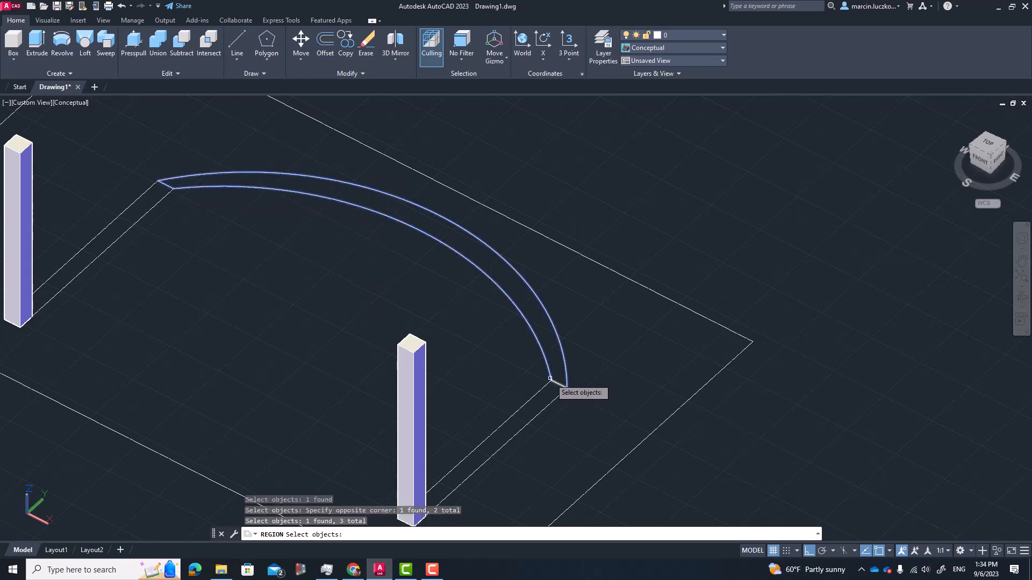
pyautogui.click(557, 383)
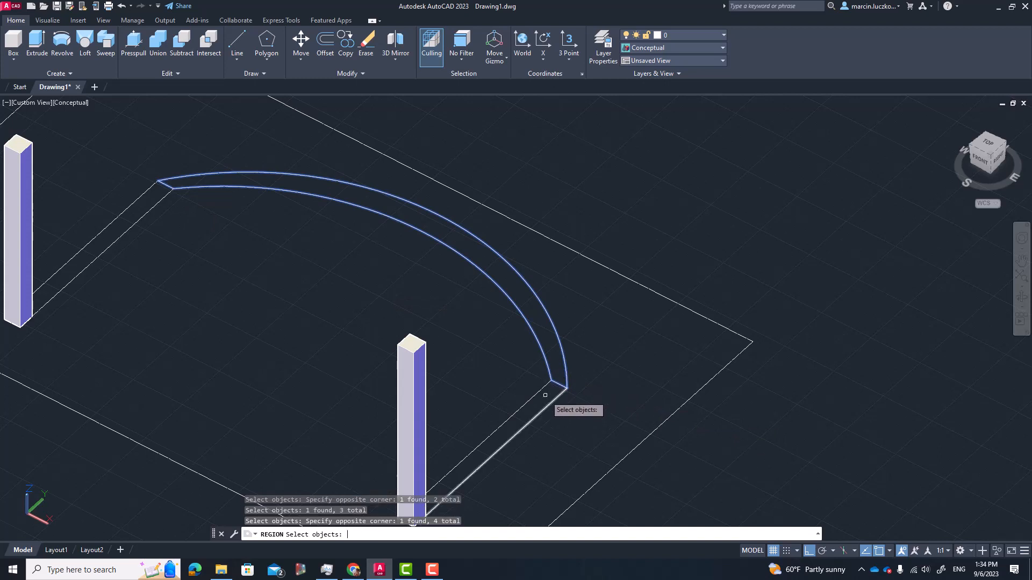
pyautogui.press('Return')
# Step: Show the properties of the arch region
pyautogui.click(496, 263)
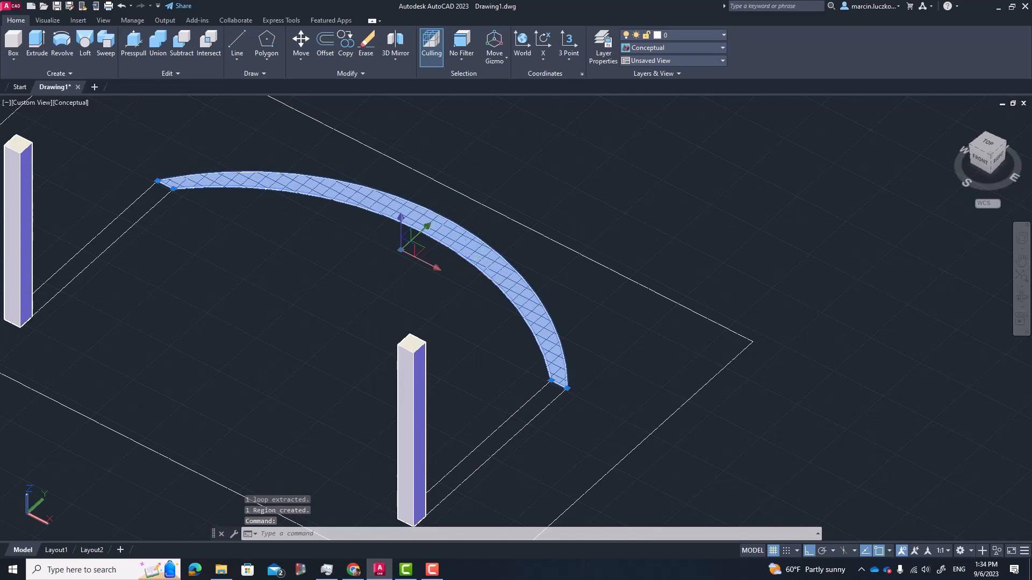
pyautogui.hotkey('ctrl', '1')
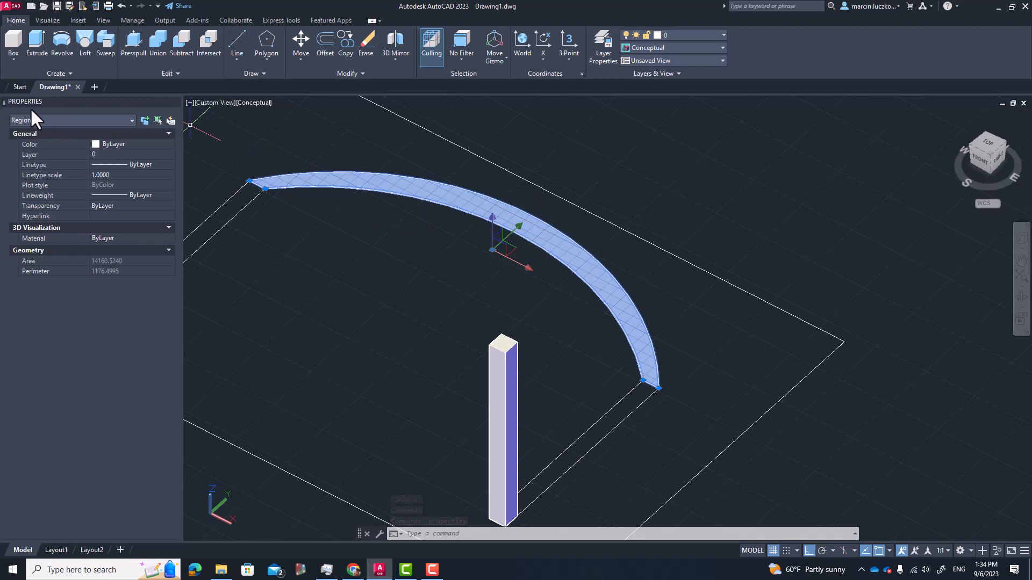
pyautogui.press('Escape')
# Step: Try to move the arch region along the Y axis and undo the move
pyautogui.click(539, 227)
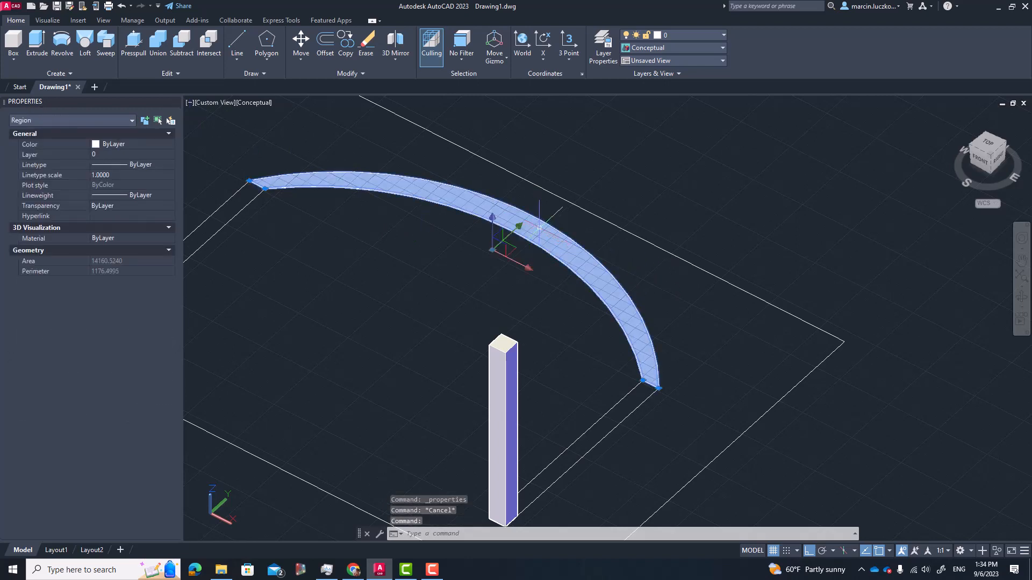
pyautogui.click(511, 231)
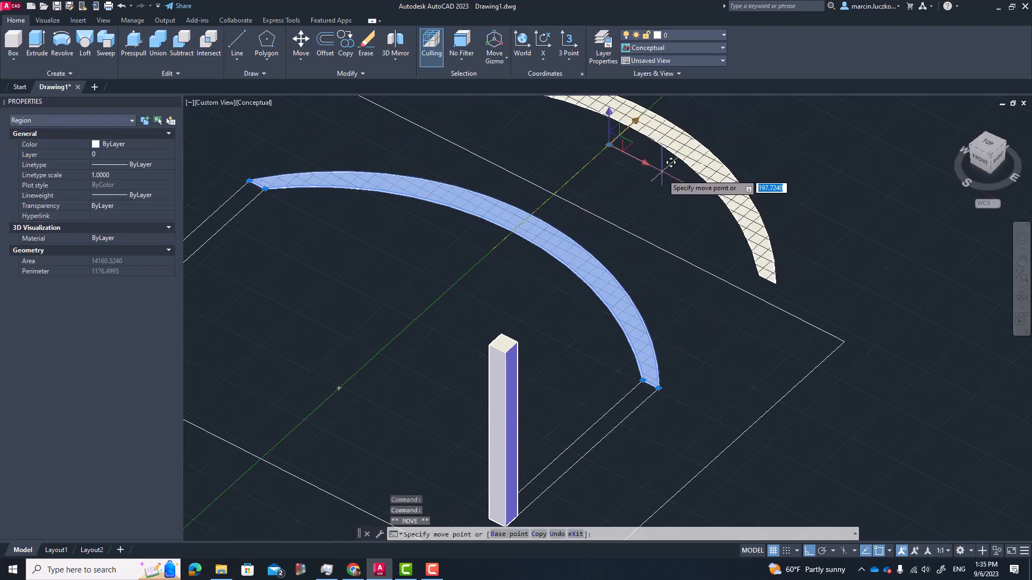
pyautogui.click(644, 198)
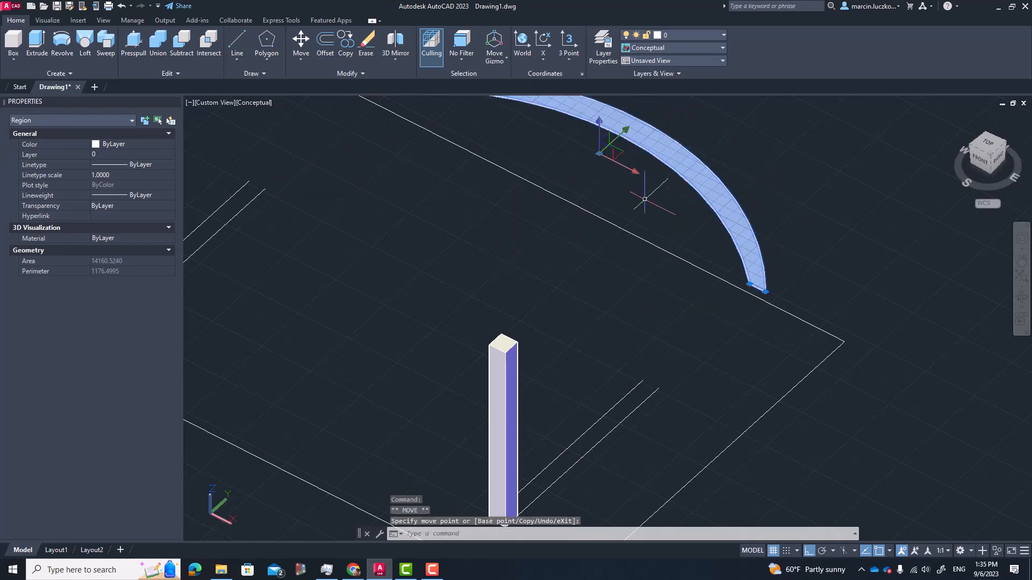
pyautogui.hotkey('ctrl', 'z')
pyautogui.press('Escape')
pyautogui.moveTo(521, 271); pyautogui.dragTo(532, 305, button='middle')
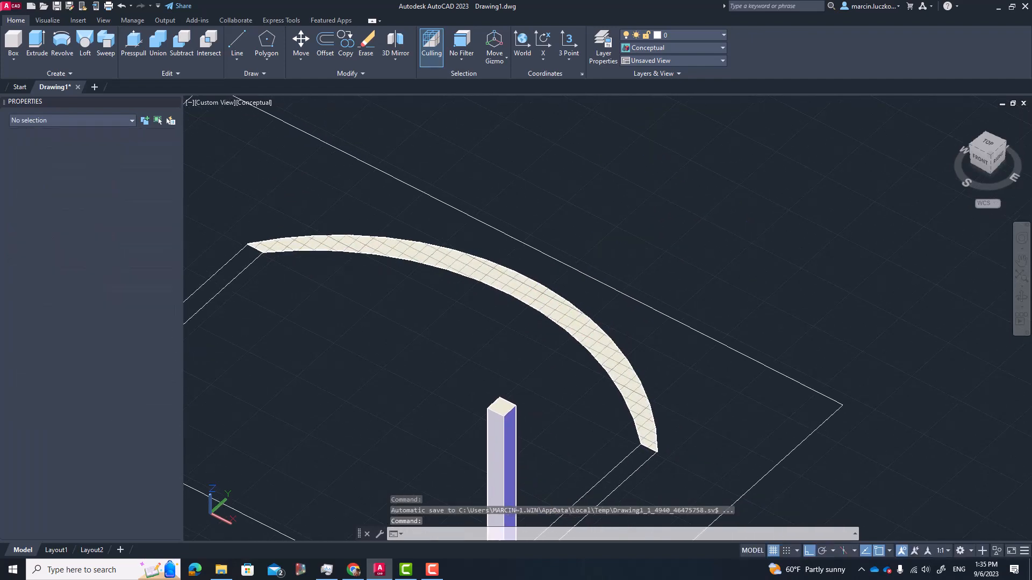
pyautogui.click(530, 308)
pyautogui.press('Escape')
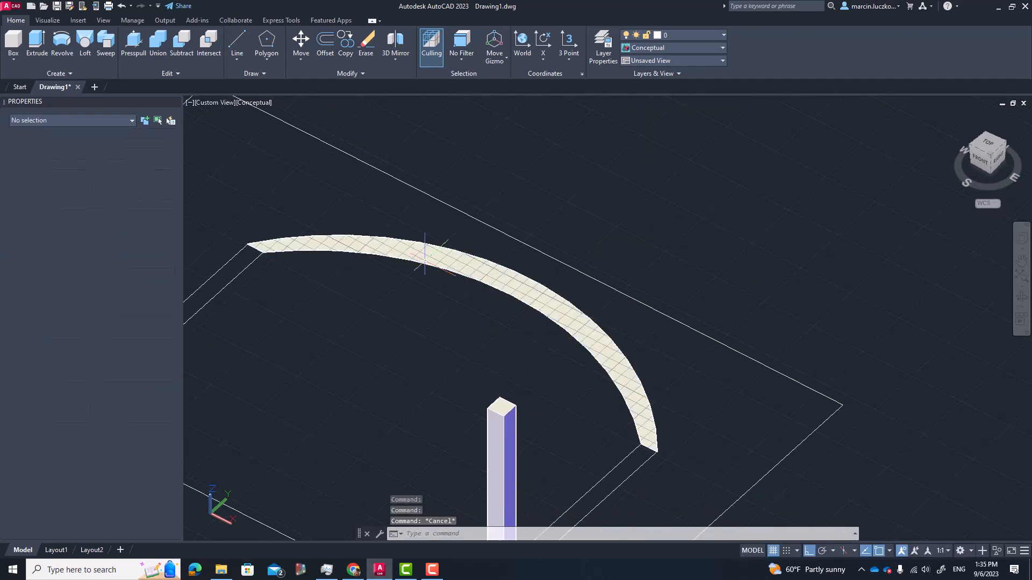
pyautogui.click(505, 281)
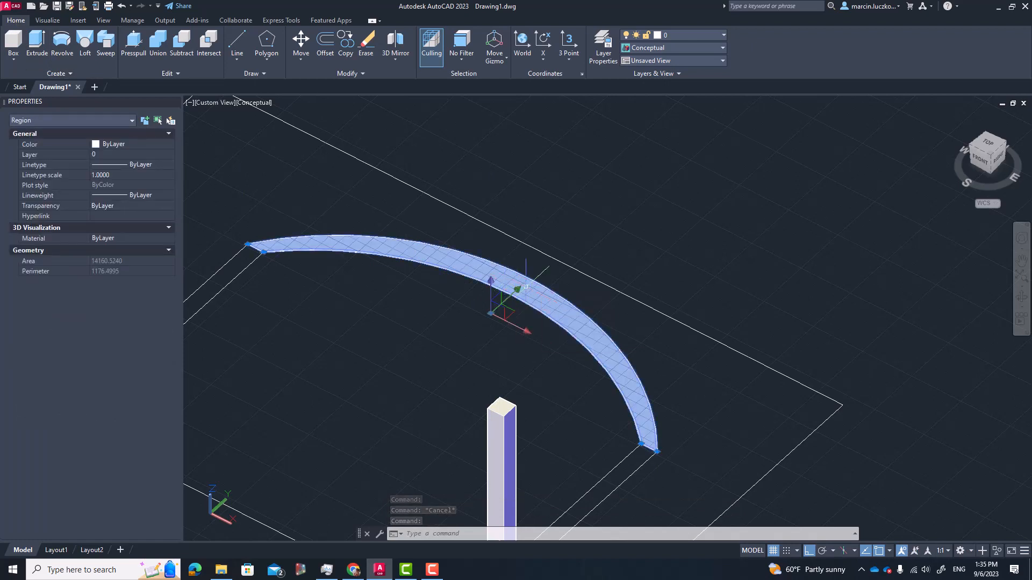
pyautogui.click(35, 40)
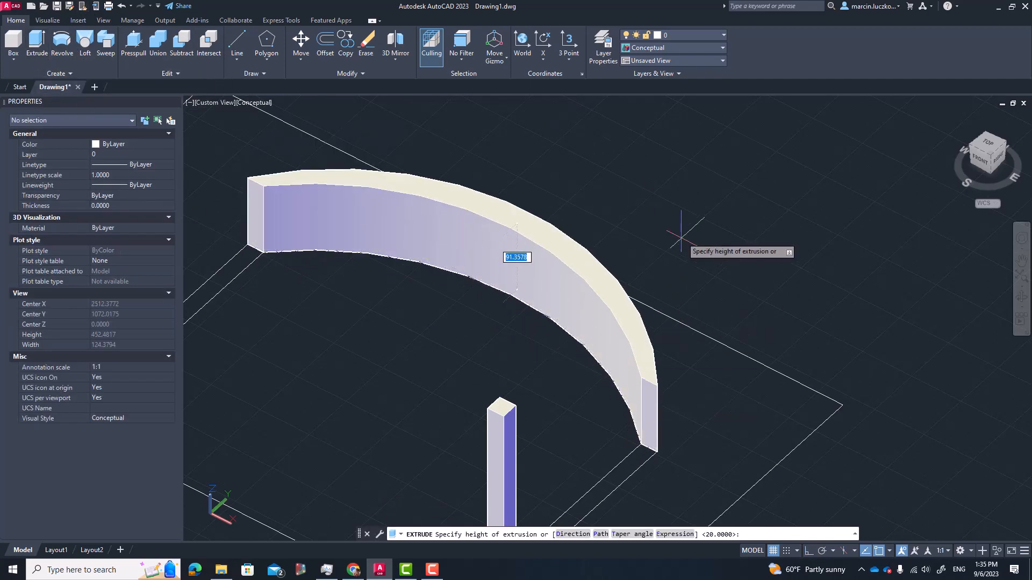
pyautogui.press('Escape')
pyautogui.press('Escape')
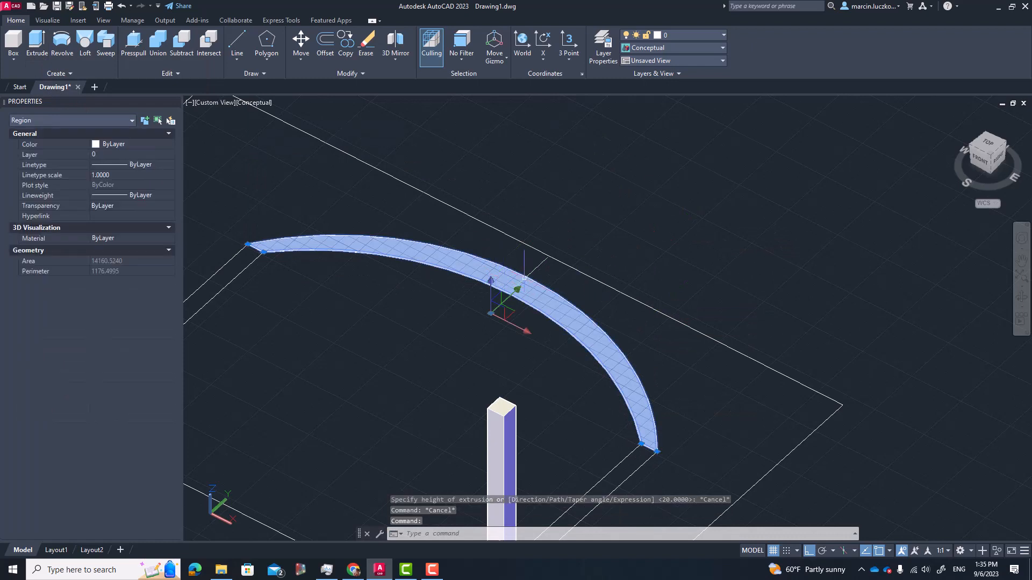
# Step: Extrude the arch region 20 units upward into a solid
pyautogui.click(35, 39)
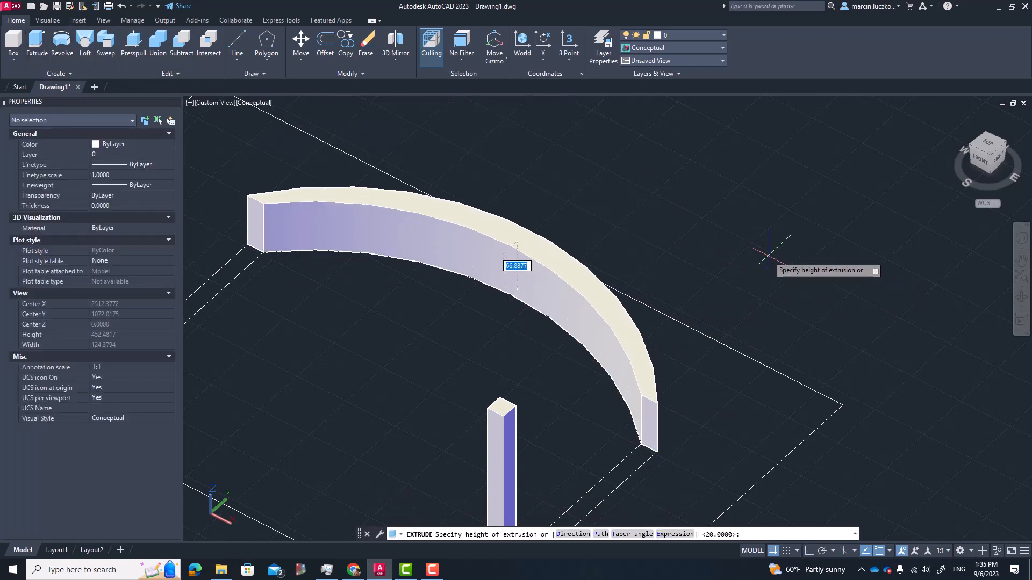
pyautogui.write('20')
pyautogui.press('Return')
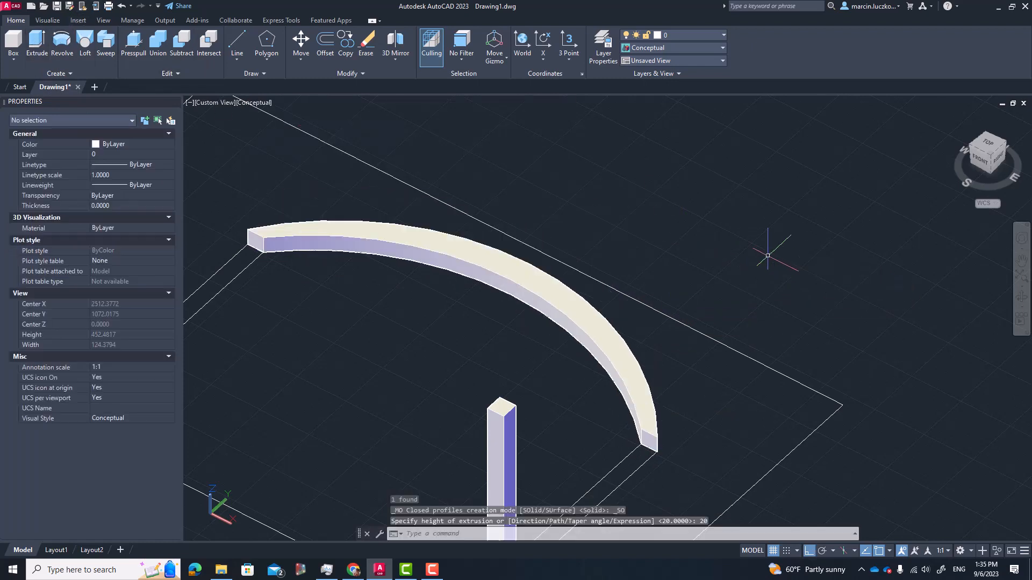
# Step: Rotate the arch solid upright by 90 degrees with ROTATE3D, about an axis along X starting at the far column's base corner
pyautogui.scroll(-3, 728, 323)
pyautogui.scroll(5, 619, 349)
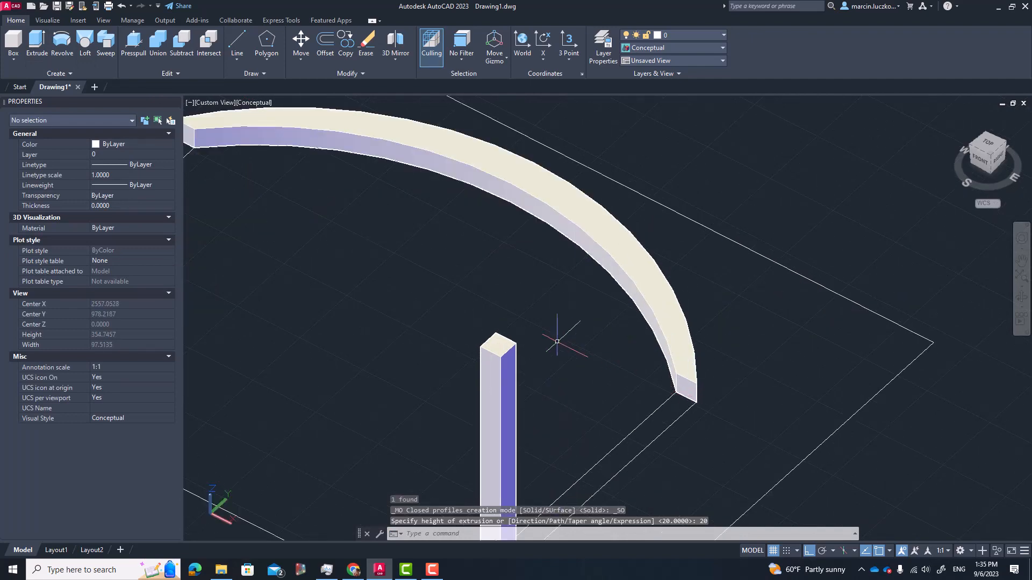
pyautogui.keyDown('shift'); pyautogui.moveTo(557, 341); pyautogui.dragTo(747, 436, button='middle'); pyautogui.keyUp('shift')
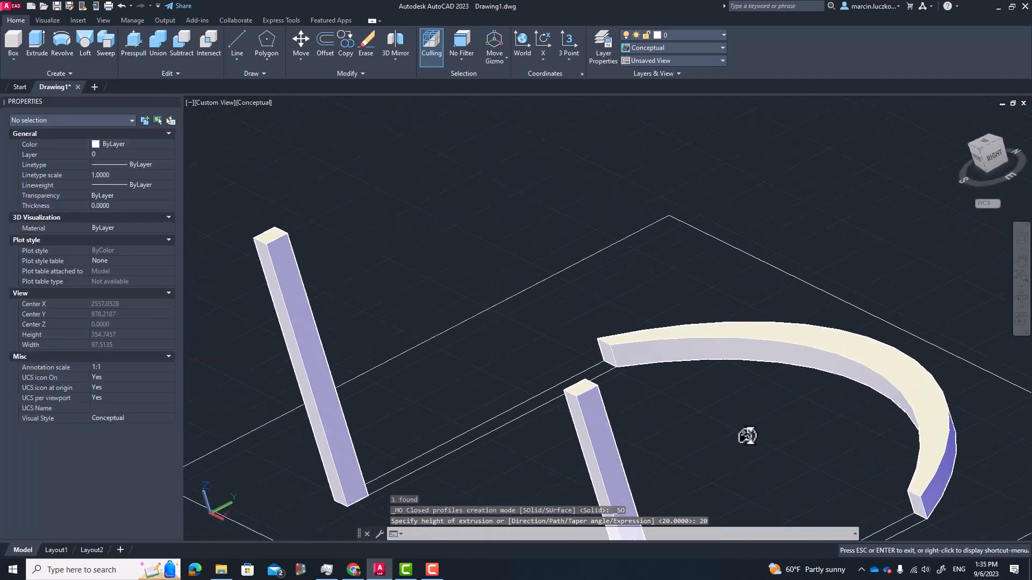
pyautogui.scroll(-5, 748, 425)
pyautogui.scroll(5, 687, 346)
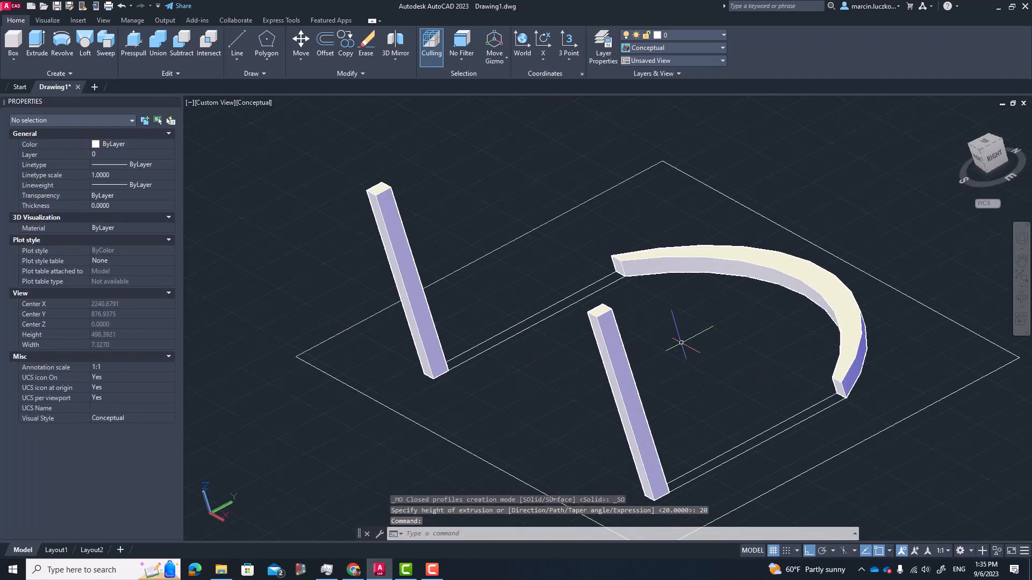
pyautogui.keyDown('shift'); pyautogui.moveTo(681, 343); pyautogui.dragTo(881, 395, button='middle'); pyautogui.keyUp('shift')
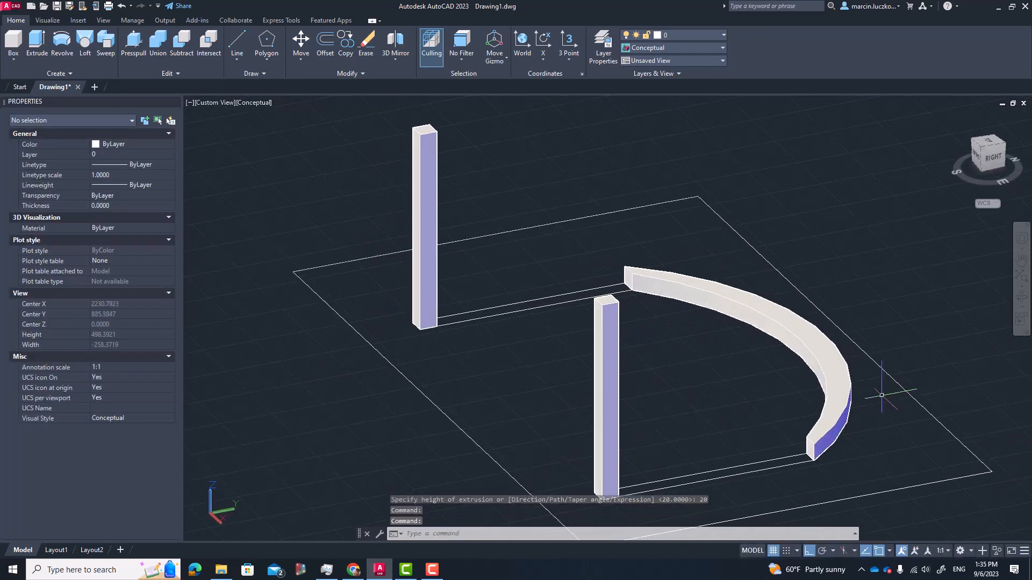
pyautogui.click(821, 357)
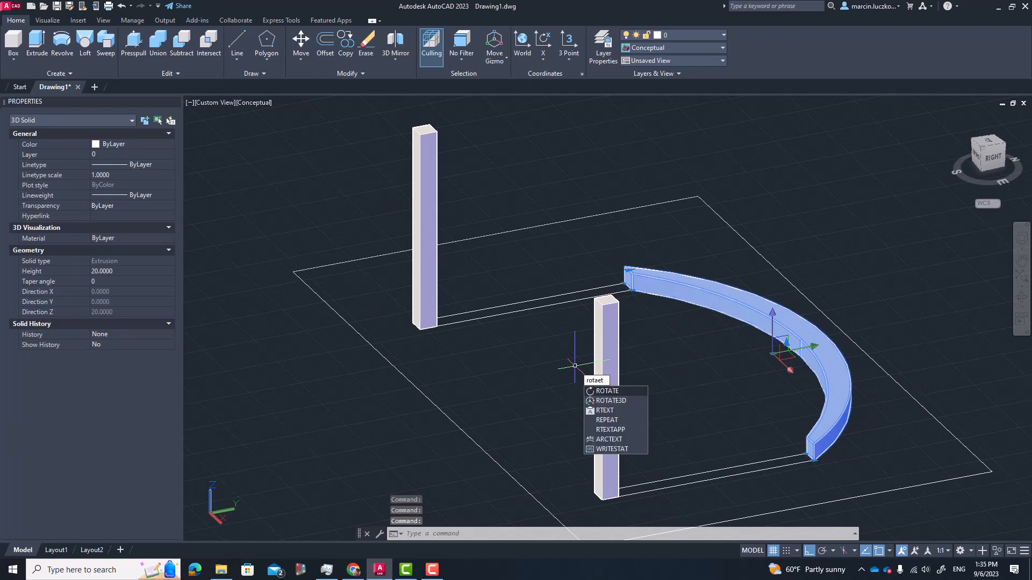
pyautogui.press('Down')
pyautogui.press('Return')
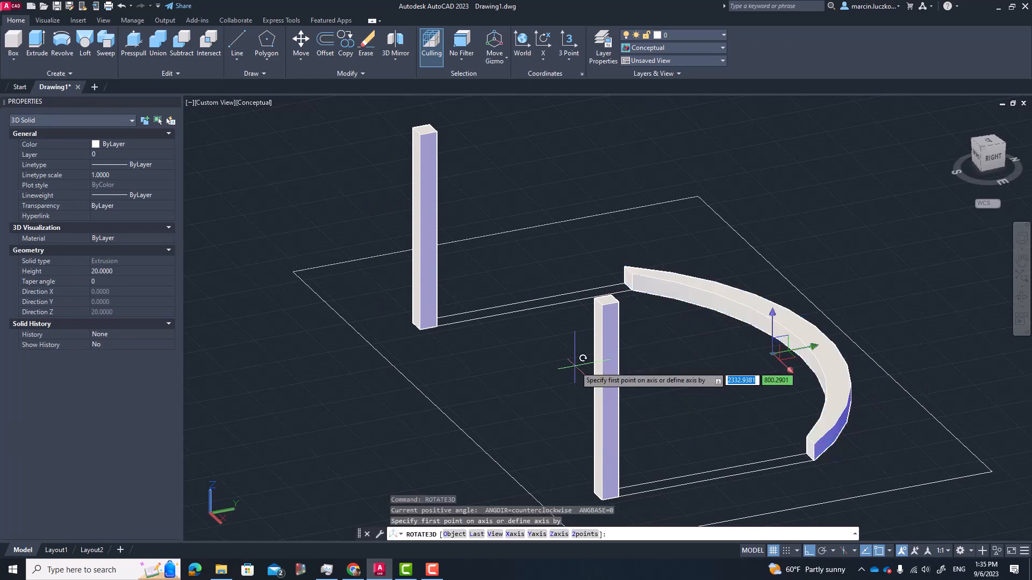
pyautogui.click(413, 324)
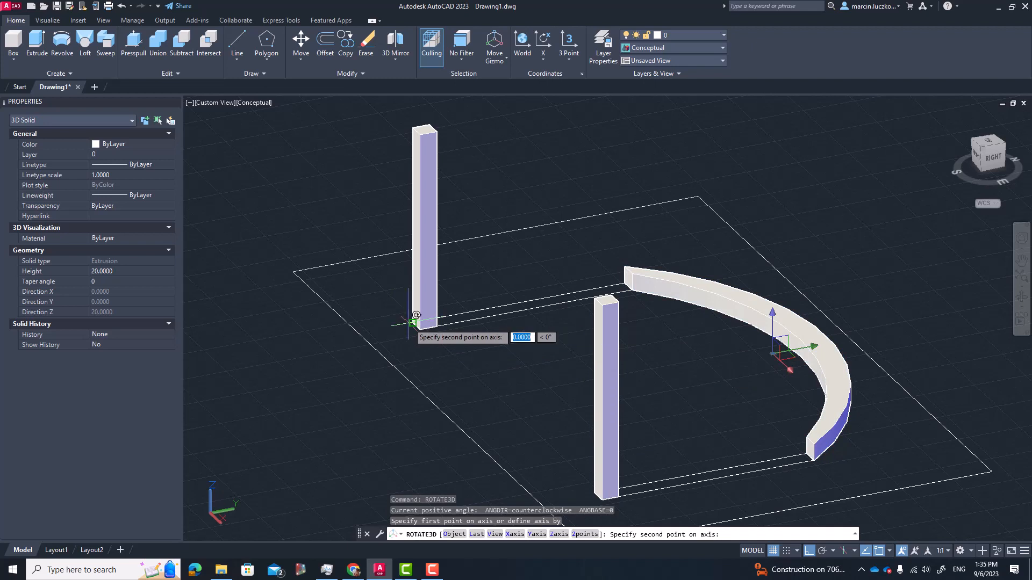
pyautogui.click(508, 417)
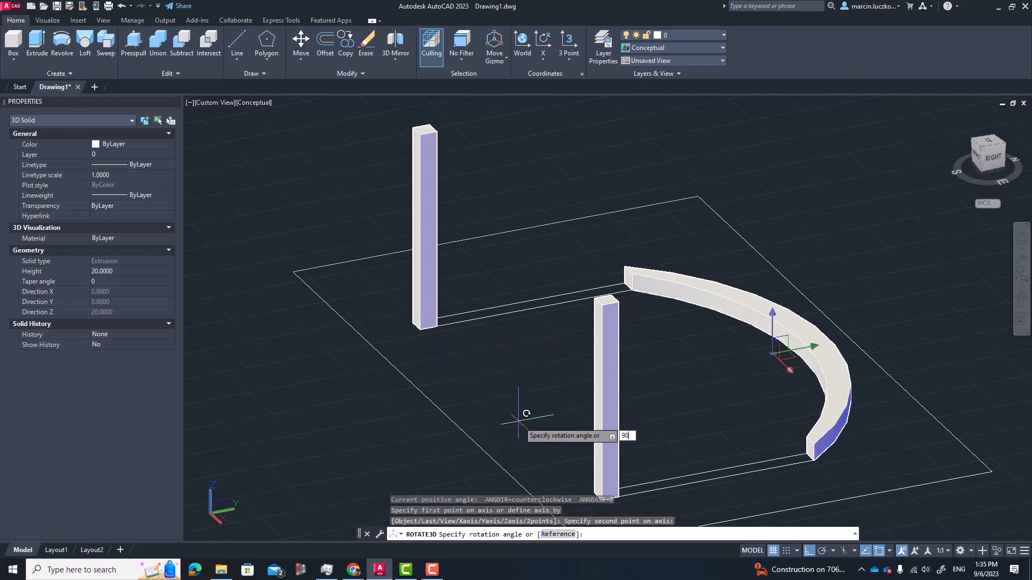
pyautogui.press('Return')
# Step: Move the arch solid together with the ground rectangle so that the arch ends rest on the column tops
pyautogui.scroll(-2, 518, 421)
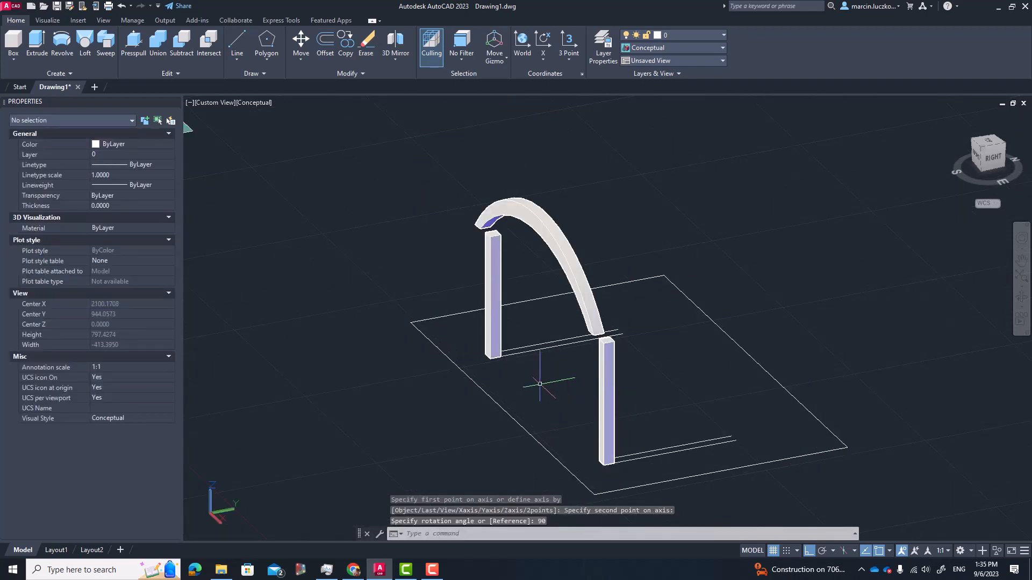
pyautogui.click(583, 327)
pyautogui.click(547, 247)
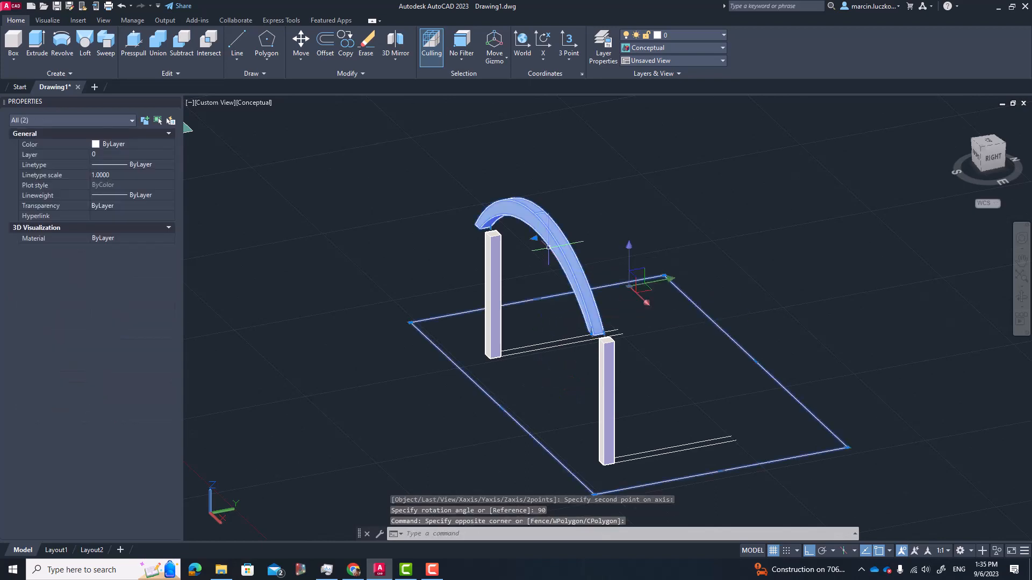
pyautogui.moveTo(743, 320); pyautogui.dragTo(532, 337, button='middle')
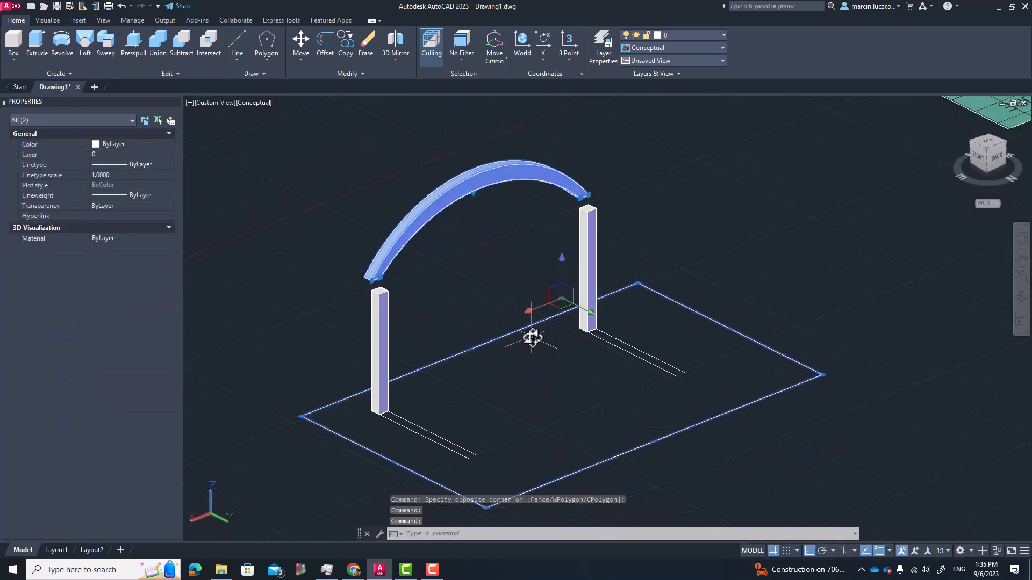
pyautogui.scroll(3, 615, 202)
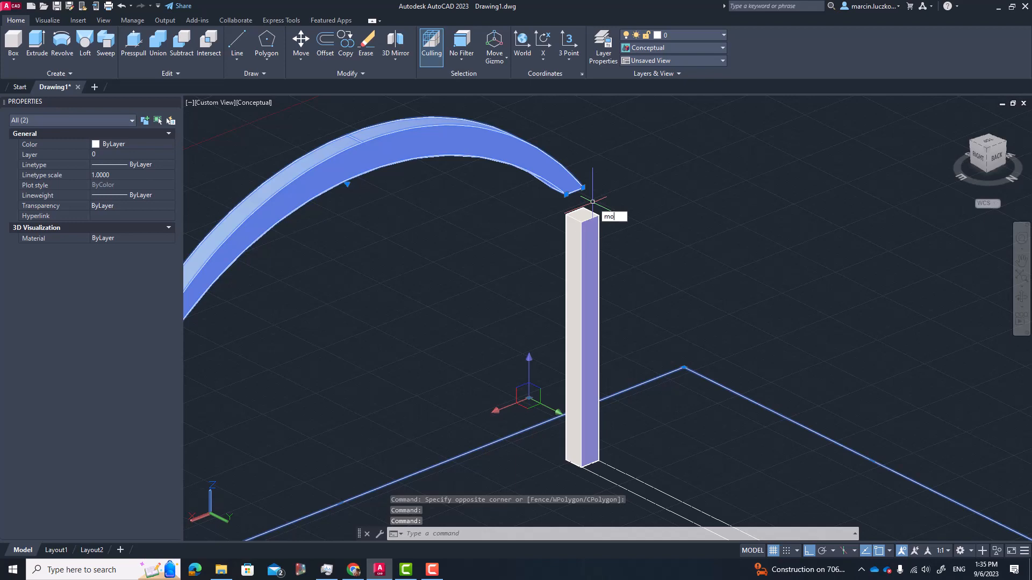
pyautogui.press('Return')
pyautogui.click(593, 201)
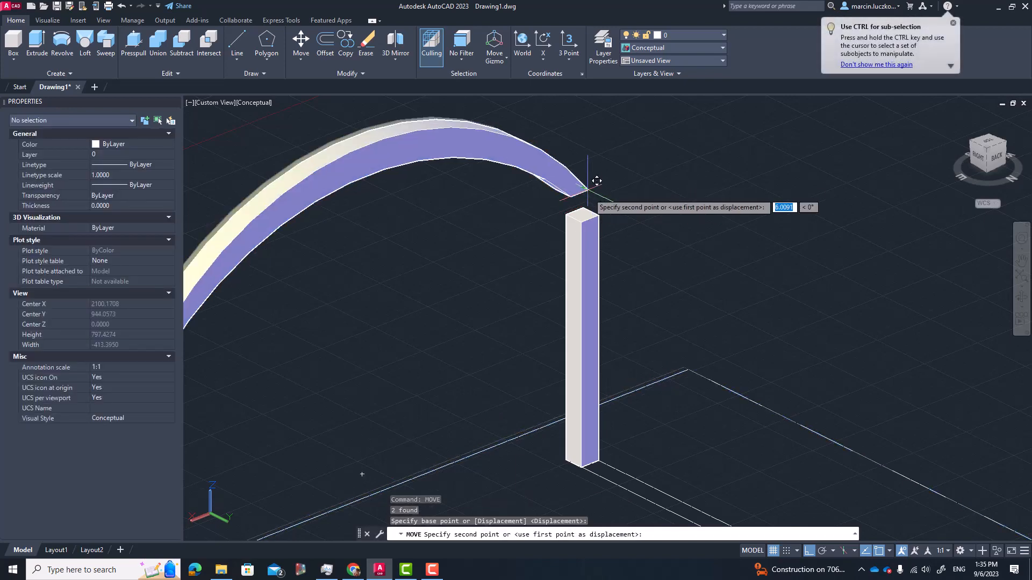
pyautogui.press('Escape')
pyautogui.press('Escape')
pyautogui.scroll(-4, 600, 295)
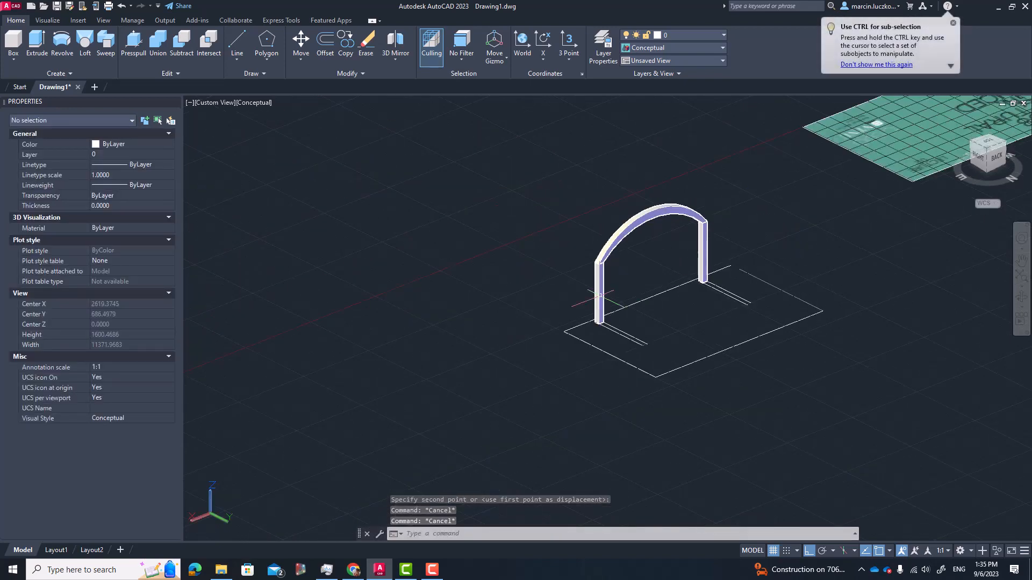
# Step: Delete the rectangular outline on the ground around the columns
pyautogui.moveTo(601, 295); pyautogui.dragTo(928, 258, button='middle')
pyautogui.scroll(5, 928, 257)
pyautogui.click(909, 321)
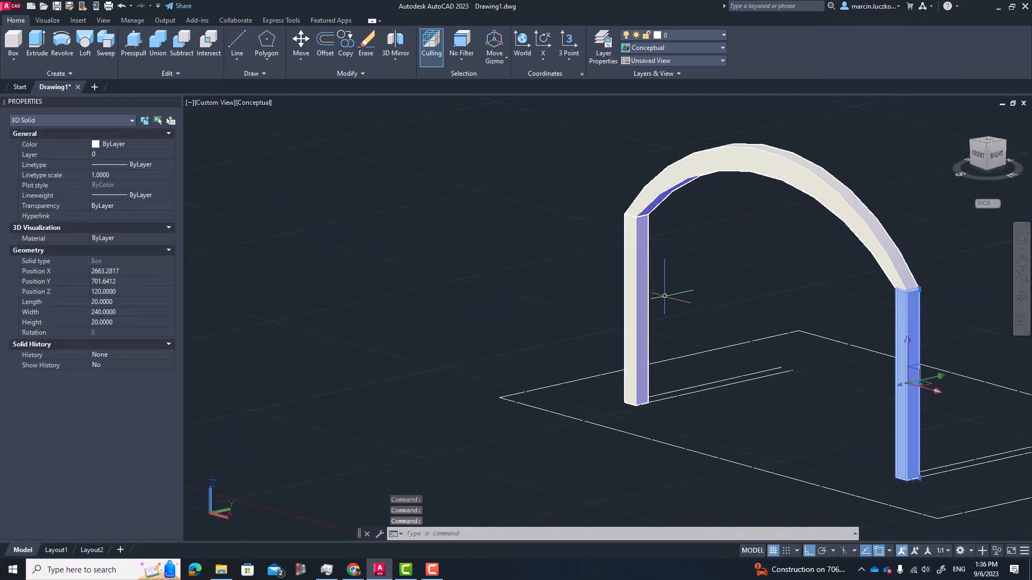
pyautogui.press('Escape')
pyautogui.scroll(-3, 989, 388)
pyautogui.moveTo(989, 388); pyautogui.dragTo(837, 385, button='middle')
pyautogui.click(836, 385)
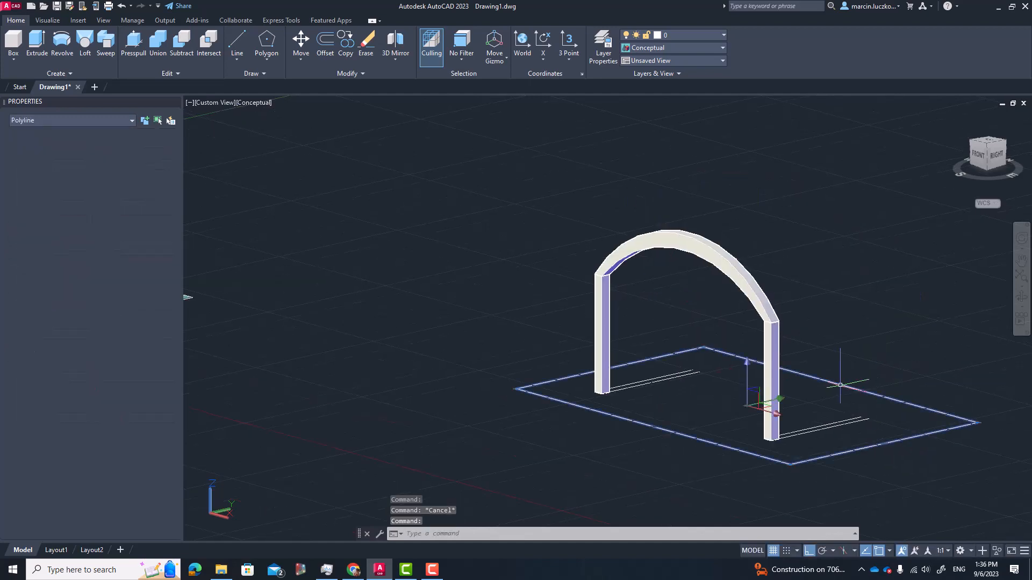
pyautogui.press('Delete')
# Step: Delete the leftover 2D lines extending from the bases of both columns
pyautogui.click(938, 474)
pyautogui.click(779, 365)
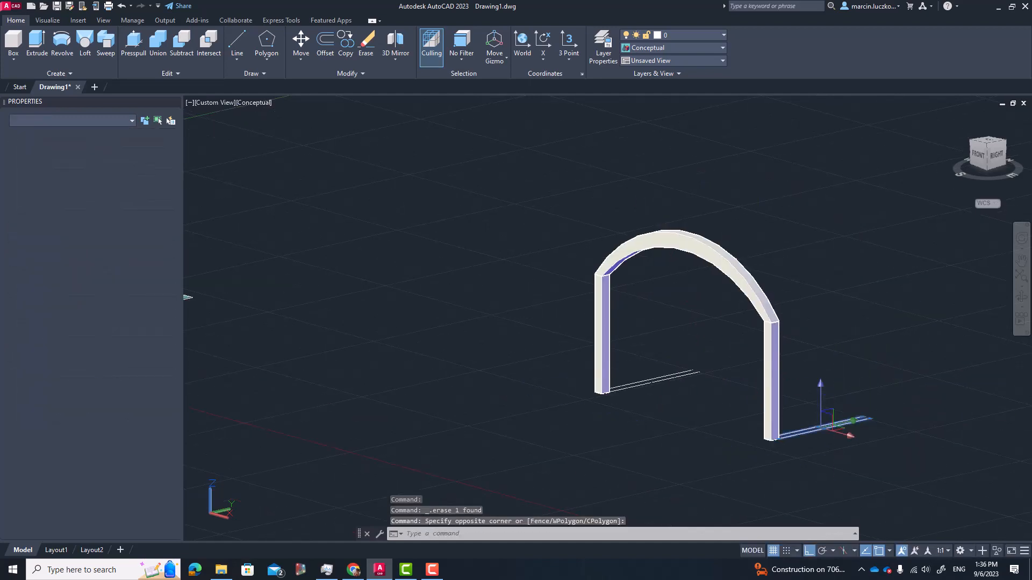
pyautogui.press('Delete')
pyautogui.click(529, 347)
pyautogui.click(865, 477)
pyautogui.press('Delete')
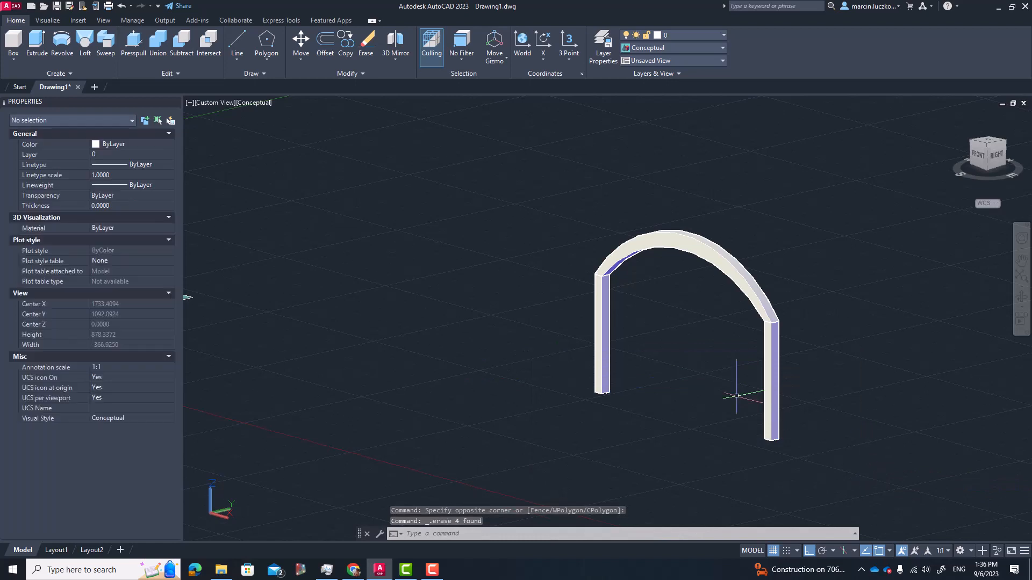
# Step: Copy the arch with both columns 400 units along the Y axis, using the Multiple copy mode and a column's base corner as base point
pyautogui.click(742, 242)
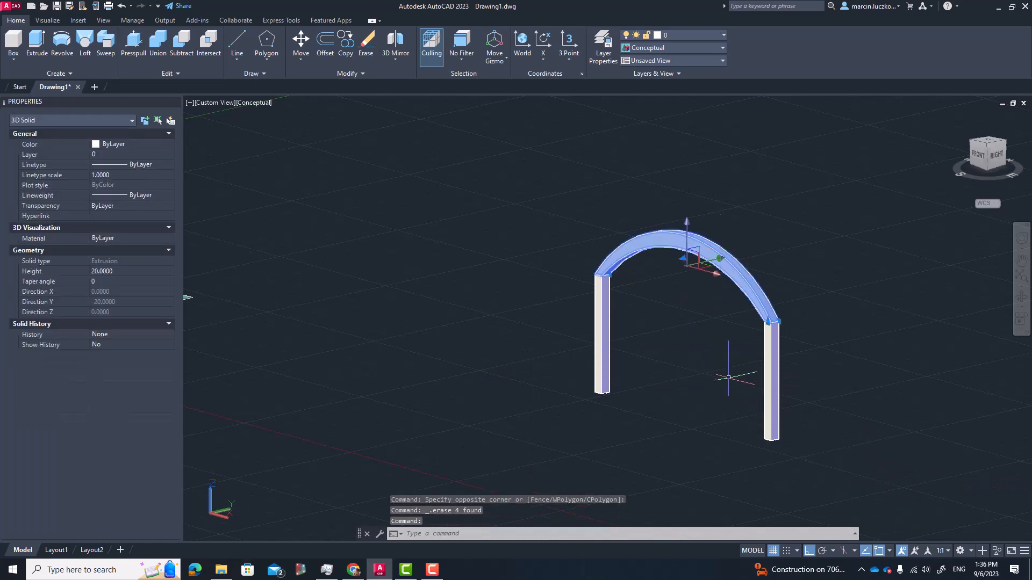
pyautogui.press('Escape')
pyautogui.click(890, 379)
pyautogui.click(462, 224)
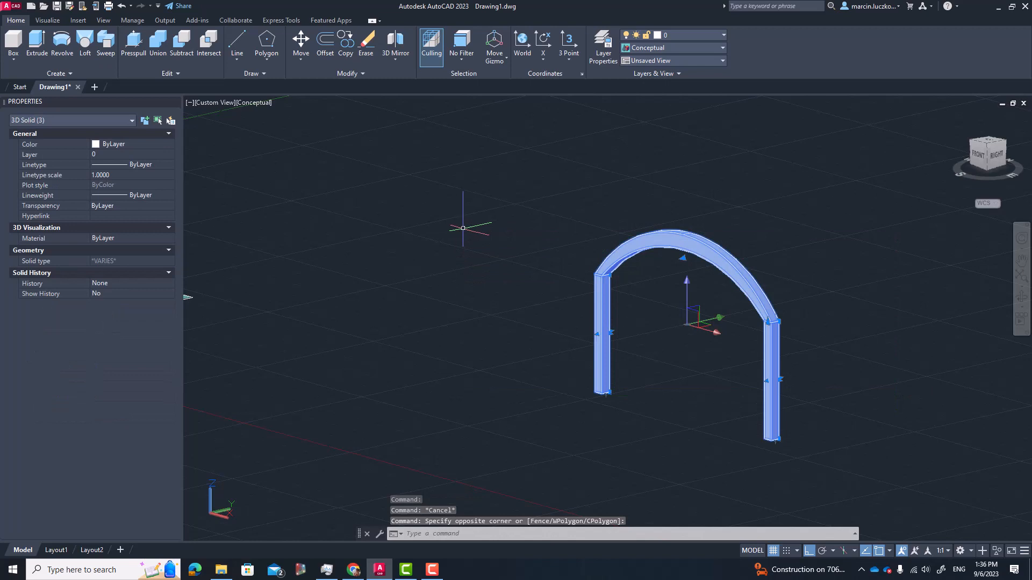
pyautogui.write('cop')
pyautogui.press('Return')
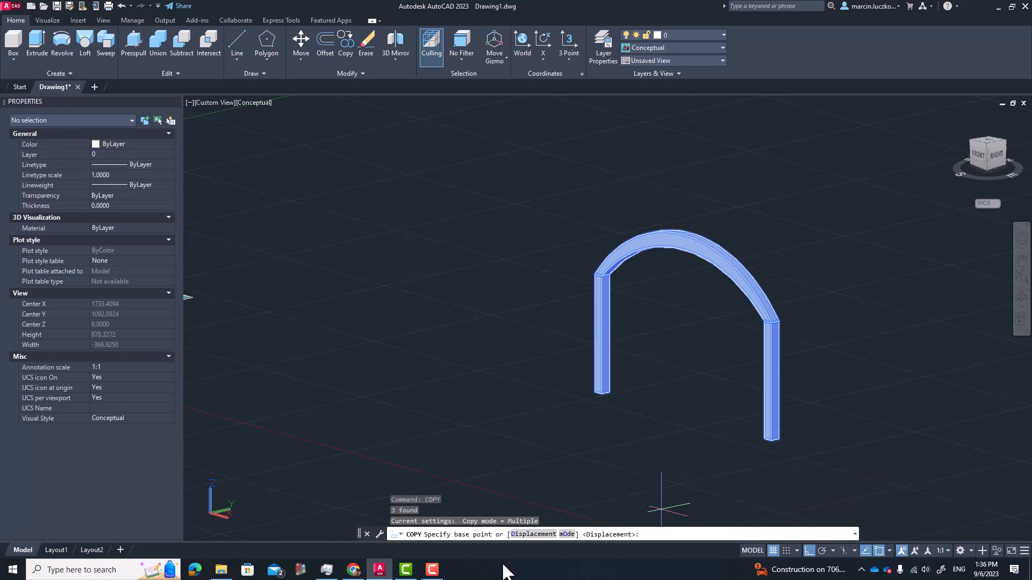
pyautogui.click(564, 536)
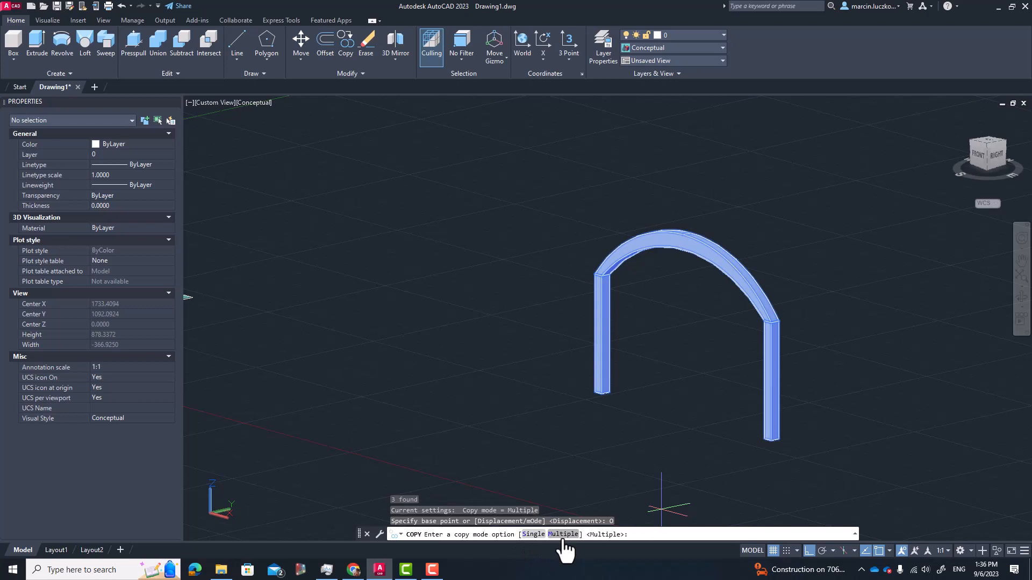
pyautogui.click(563, 535)
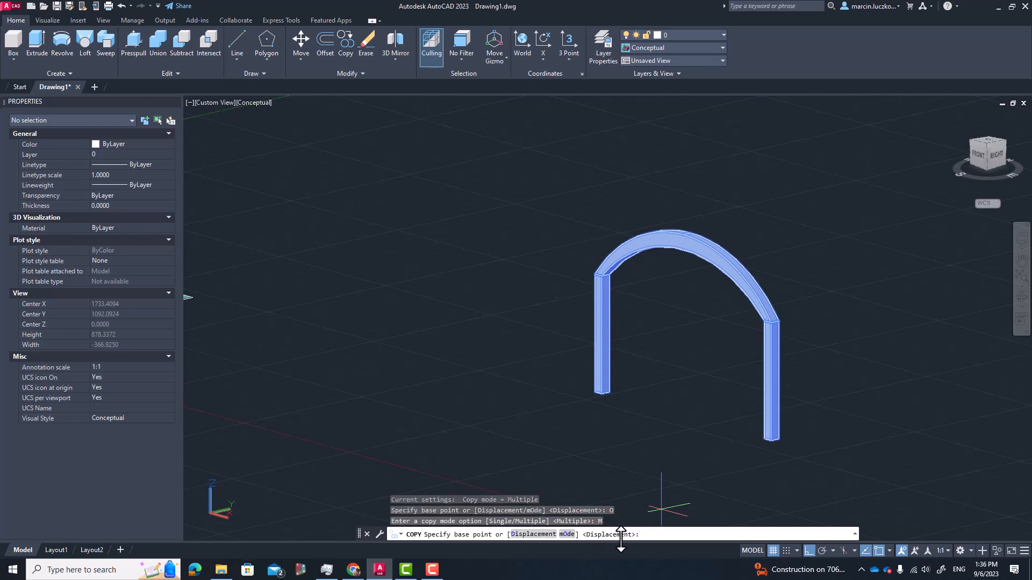
pyautogui.click(771, 440)
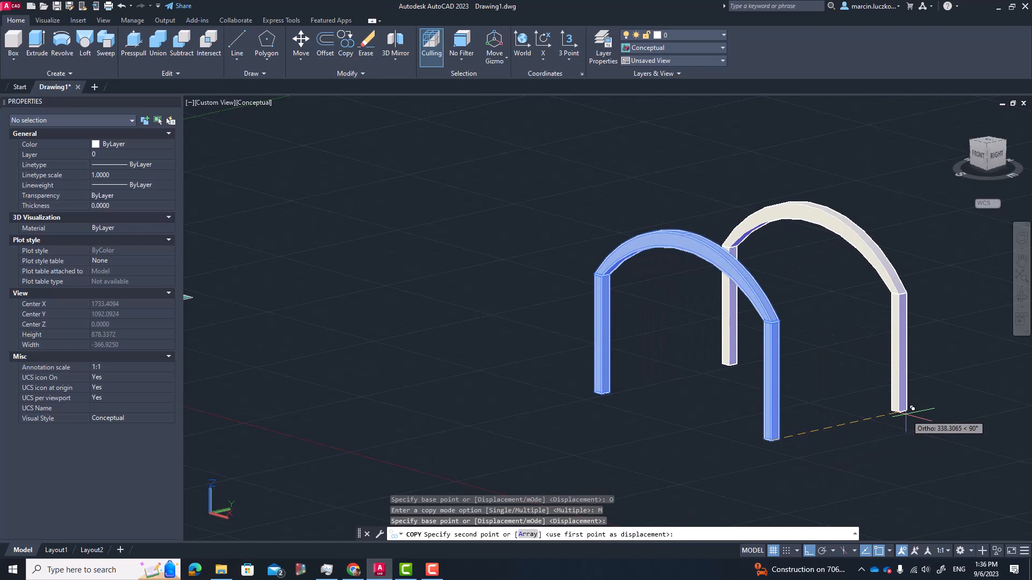
pyautogui.write('400')
pyautogui.press('Return')
# Step: Place a second copy of the arch and columns 800 units from the original along Y and end the copying
pyautogui.scroll(-4, 799, 384)
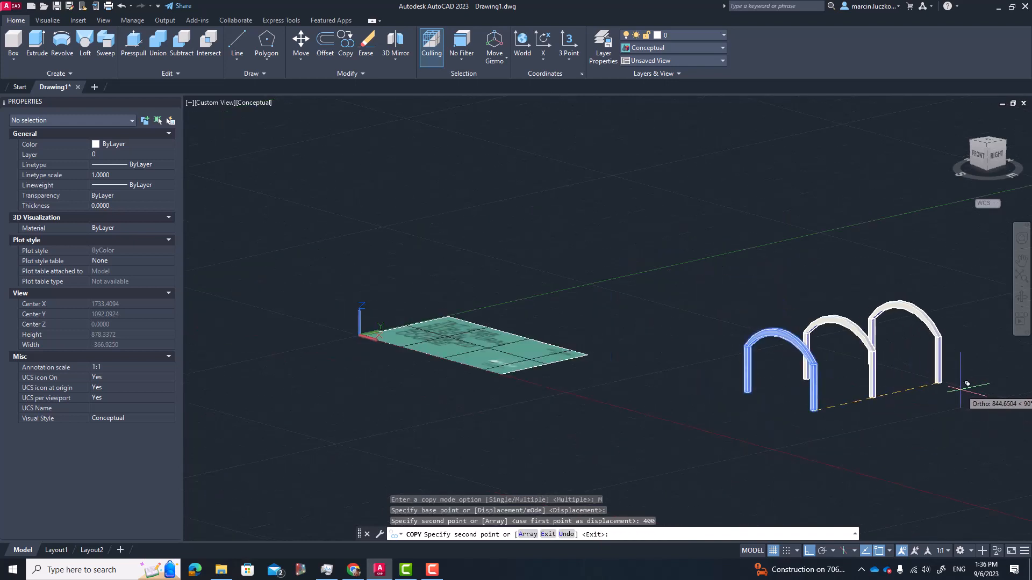
pyautogui.write('800')
pyautogui.press('Return')
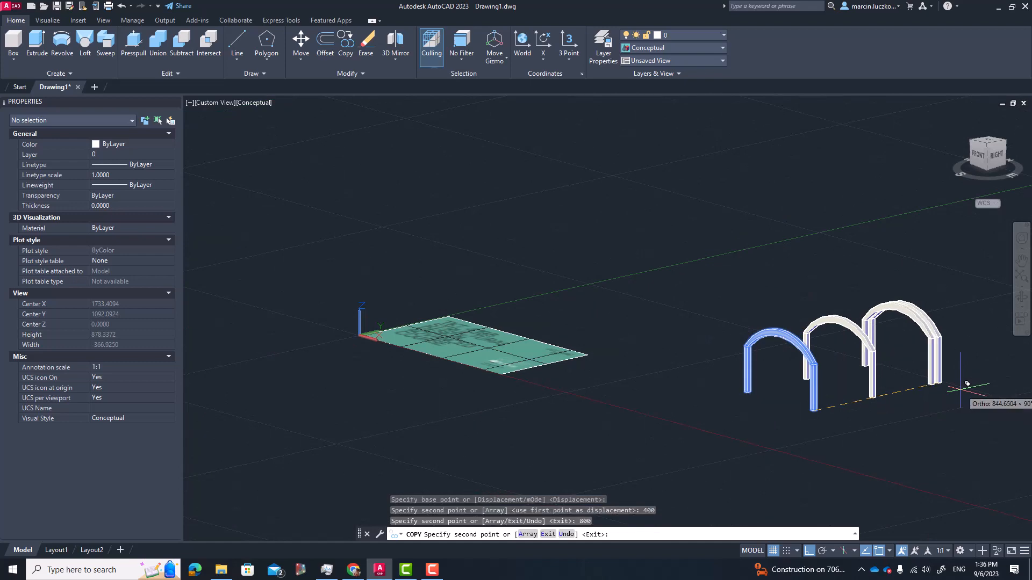
pyautogui.press('Escape')
# Step: Examine the row of arches and the joint between arch and column on the farthest copy
pyautogui.scroll(-2, 928, 339)
pyautogui.keyDown('shift'); pyautogui.moveTo(903, 354); pyautogui.dragTo(808, 316, button='middle'); pyautogui.keyUp('shift')
pyautogui.scroll(5, 868, 381)
pyautogui.scroll(3, 825, 323)
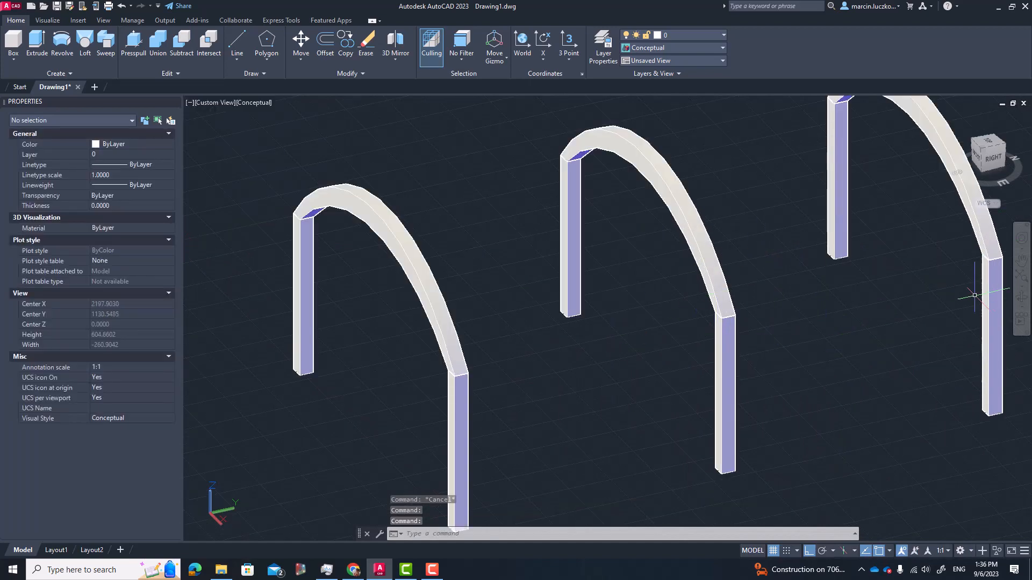
pyautogui.scroll(-1, 887, 341)
pyautogui.scroll(5, 914, 311)
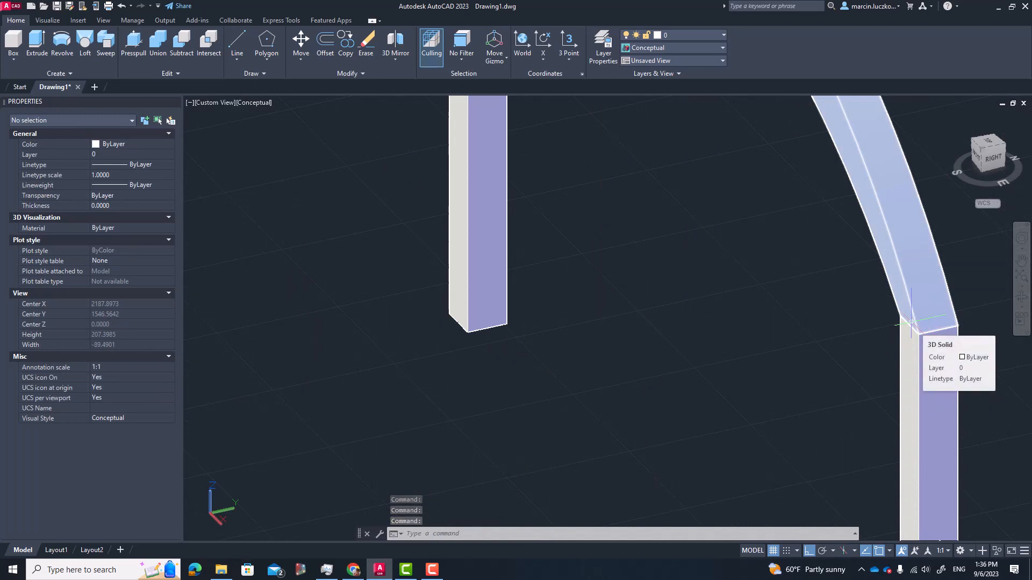
# Step: Examine the row of arches and the joint where the middle arch meets its front column
pyautogui.scroll(-4, 914, 303)
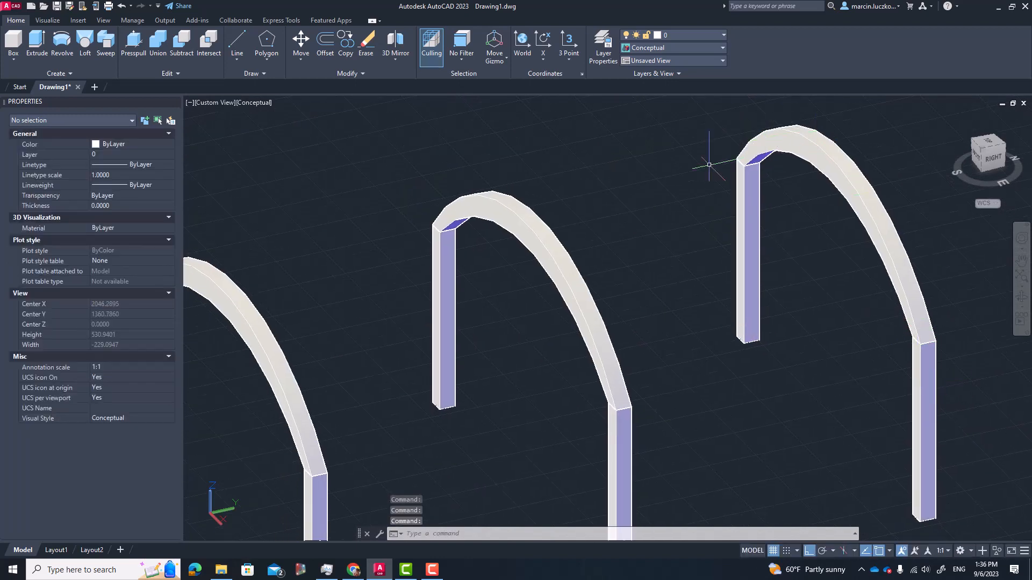
pyautogui.scroll(-4, 672, 215)
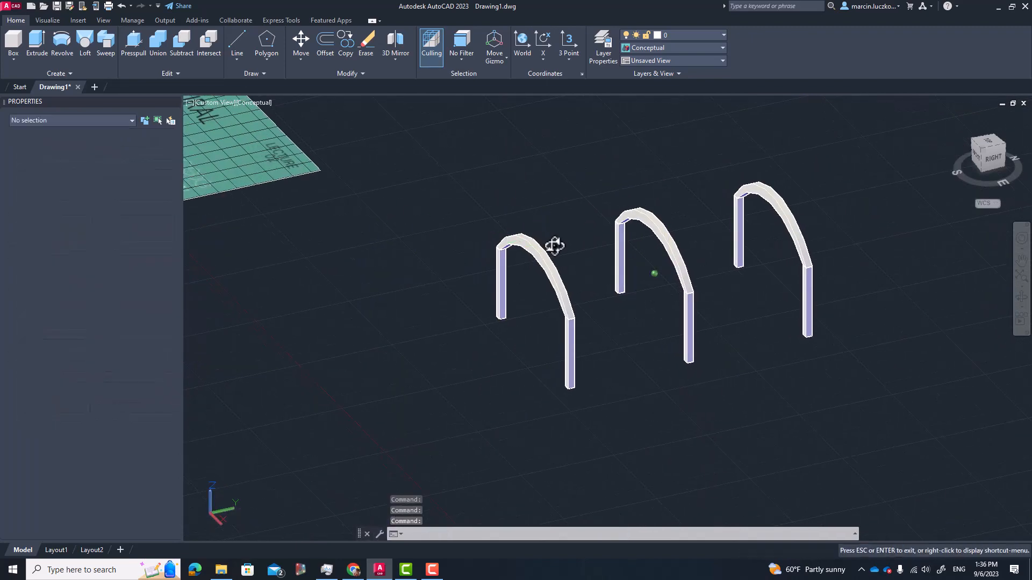
pyautogui.keyDown('shift'); pyautogui.moveTo(555, 246); pyautogui.dragTo(723, 319, button='middle'); pyautogui.keyUp('shift')
pyautogui.scroll(5, 656, 207)
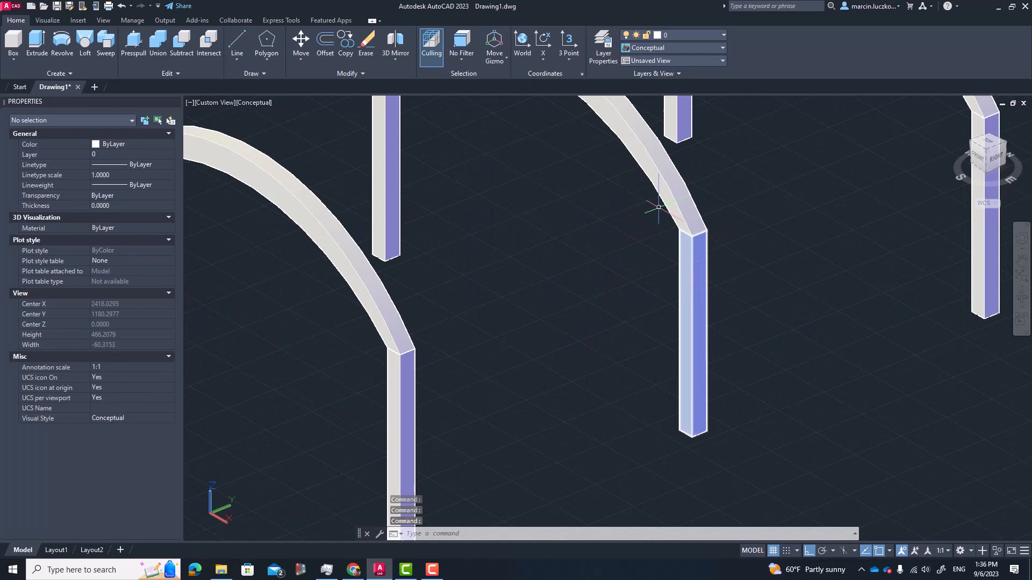
pyautogui.click(700, 251)
pyautogui.click(406, 358)
pyautogui.press('Escape')
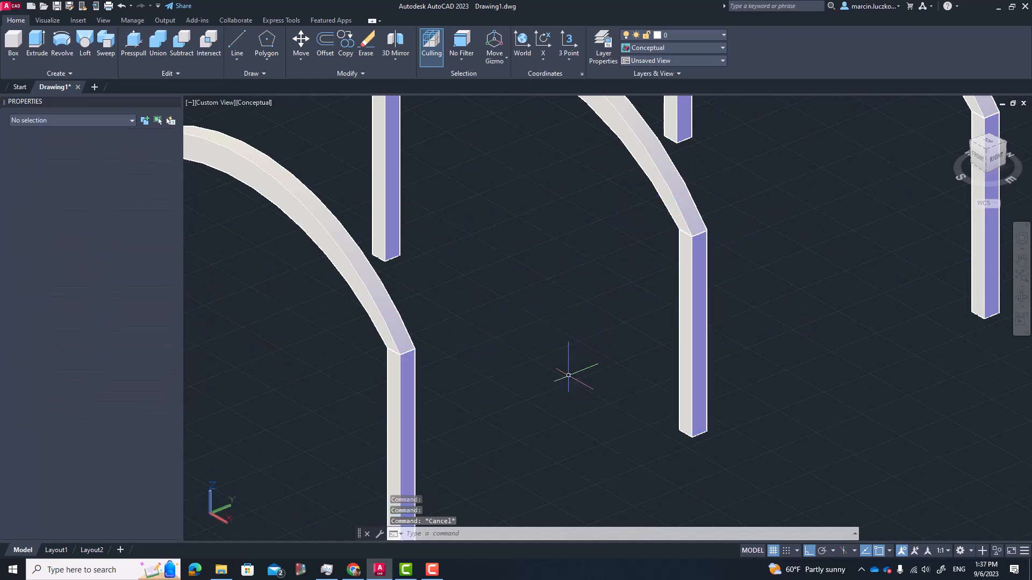
pyautogui.moveTo(685, 234)
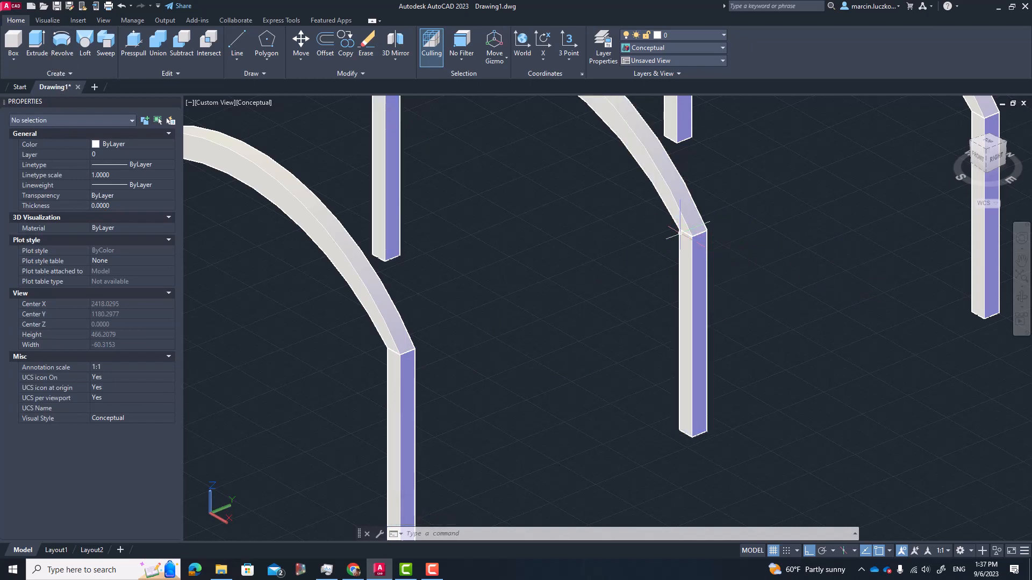
pyautogui.scroll(5, 680, 234)
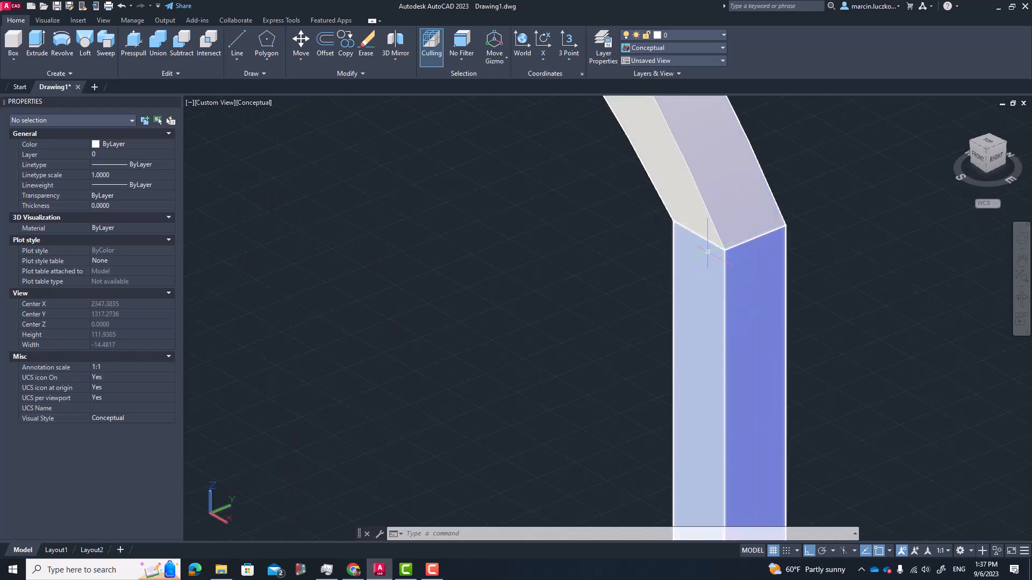
pyautogui.scroll(-2, 707, 252)
pyautogui.scroll(-4, 694, 252)
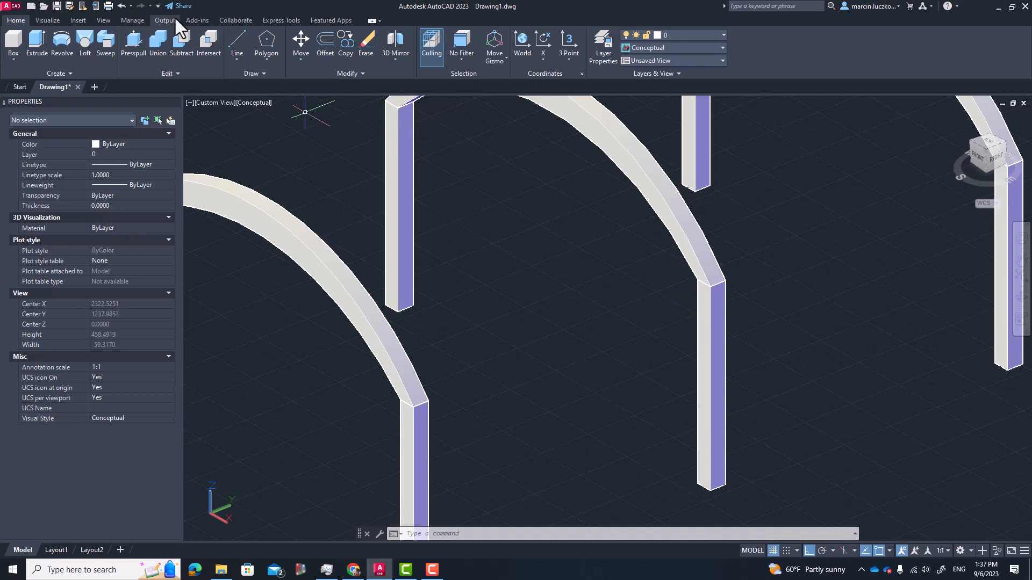
# Step: Define a three-point UCS at the middle arch's front column top, with X along the top edge and the XY plane on the column face
pyautogui.click(103, 20)
pyautogui.press('Escape')
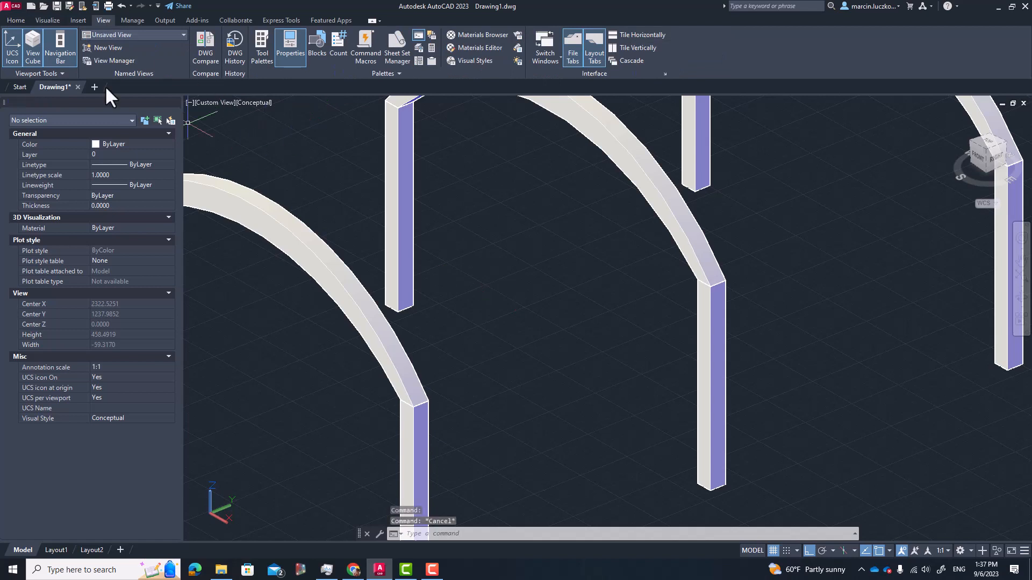
pyautogui.press('Escape')
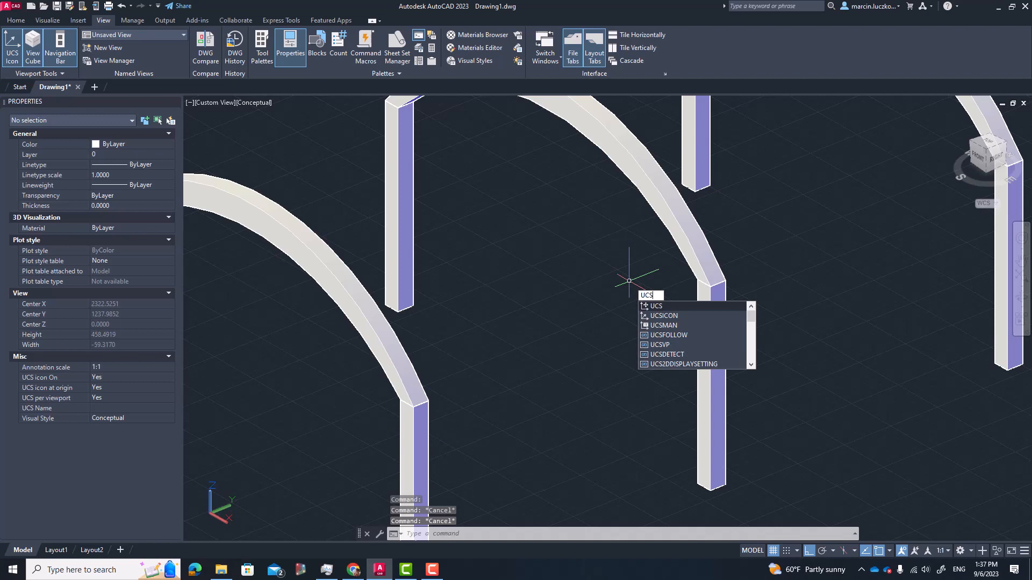
pyautogui.press('Return')
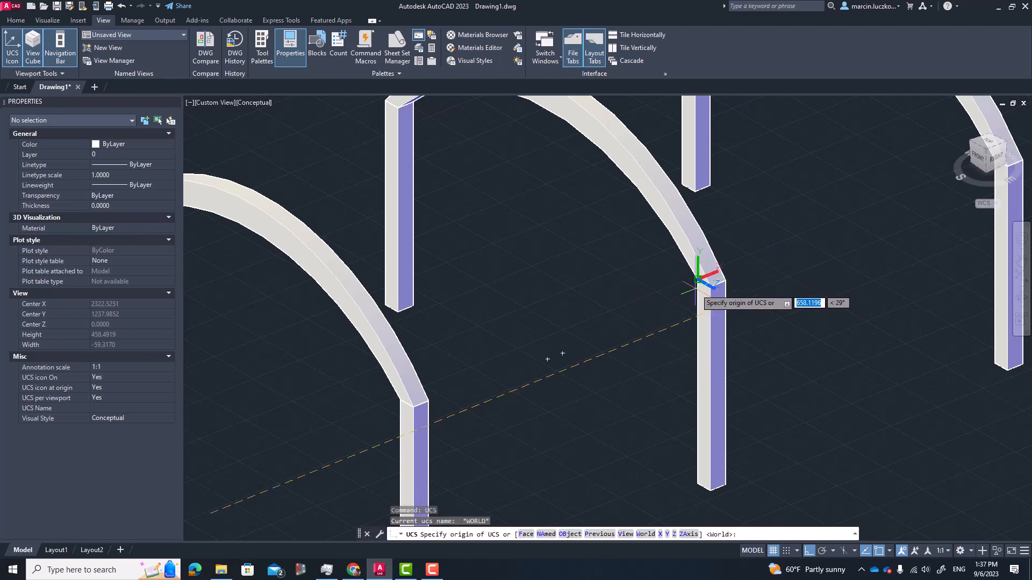
pyautogui.scroll(5, 699, 287)
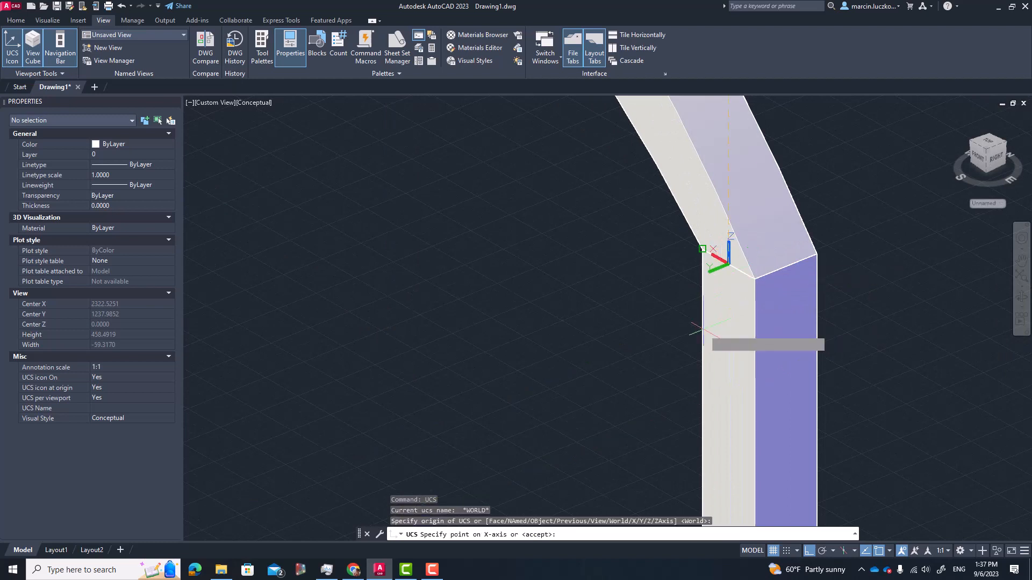
pyautogui.click(754, 279)
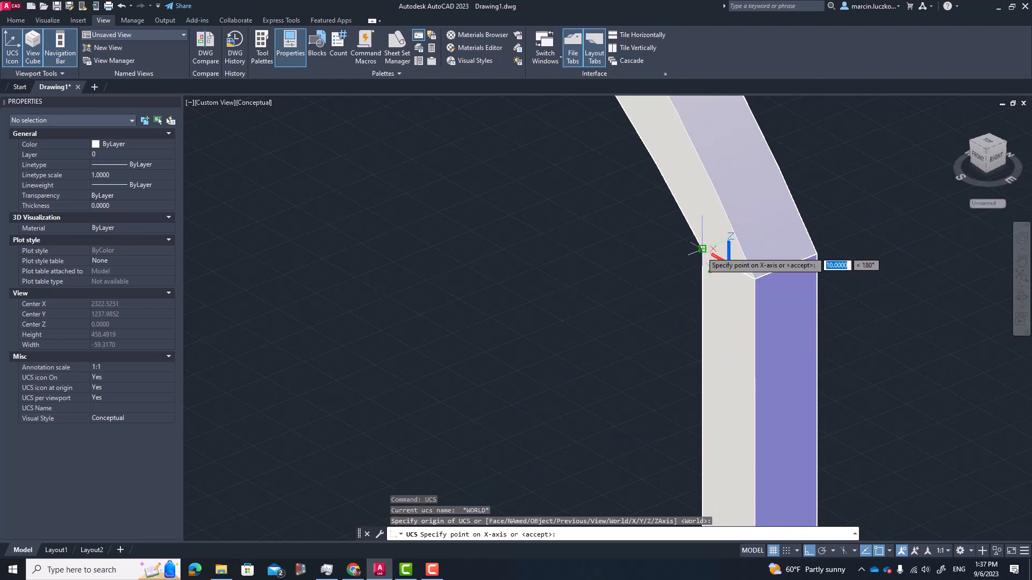
pyautogui.click(755, 282)
pyautogui.click(702, 392)
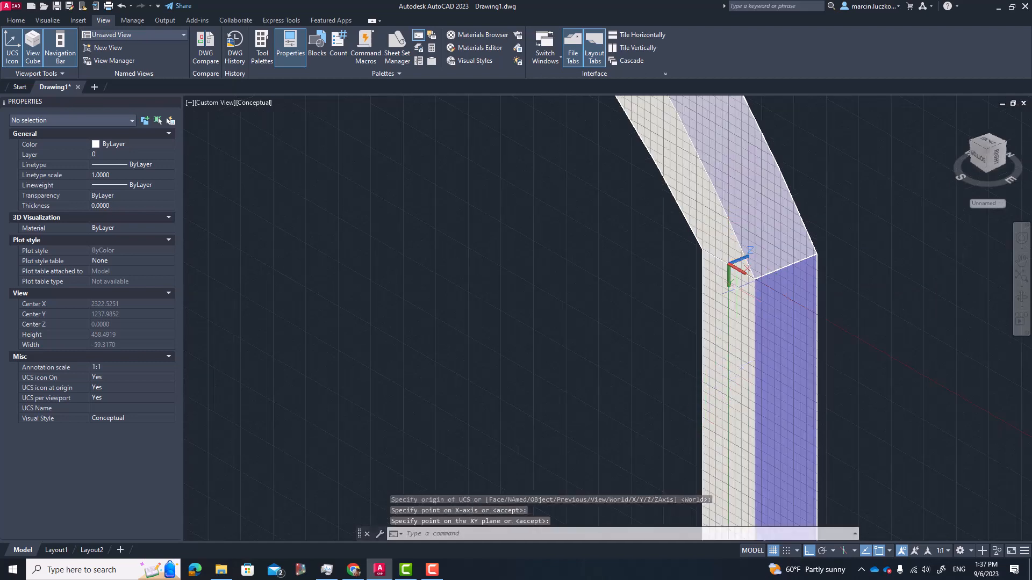
pyautogui.scroll(-5, 736, 289)
pyautogui.keyDown('shift'); pyautogui.moveTo(806, 283); pyautogui.dragTo(774, 266, button='middle'); pyautogui.keyUp('shift')
pyautogui.scroll(7, 723, 287)
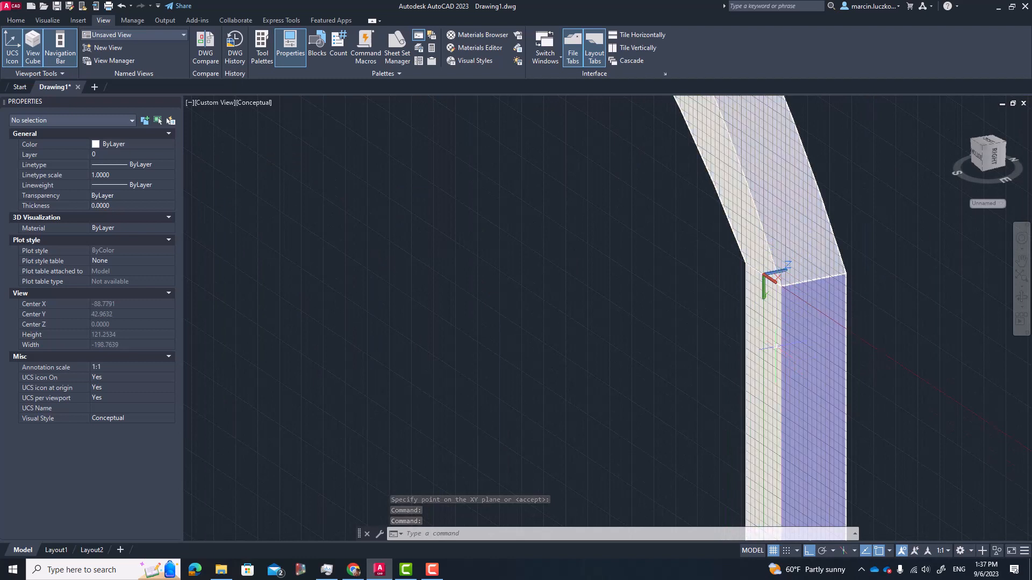
pyautogui.click(773, 328)
pyautogui.press('Escape')
pyautogui.scroll(-2, 743, 318)
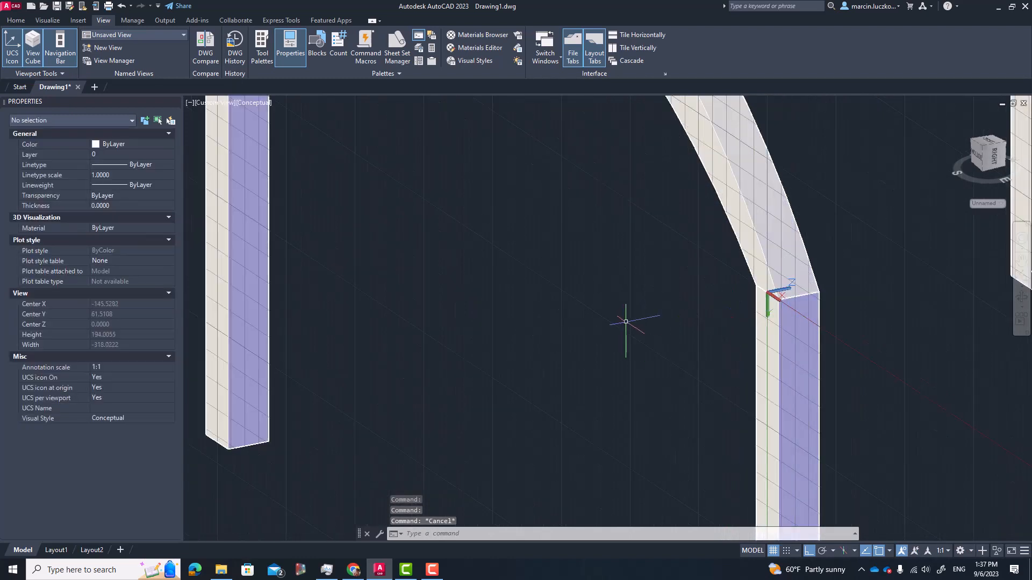
pyautogui.press('Return')
pyautogui.press('Escape')
pyautogui.press('Escape')
pyautogui.press('Escape')
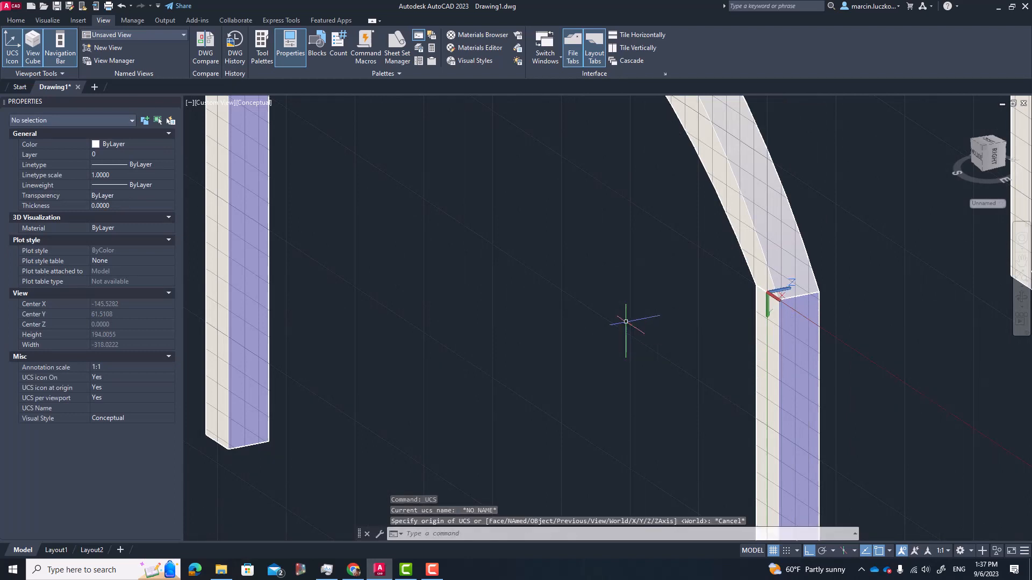
# Step: Align the UCS to the side face of the middle arch's rear column using the Object option
pyautogui.write('ucs')
pyautogui.press('Return')
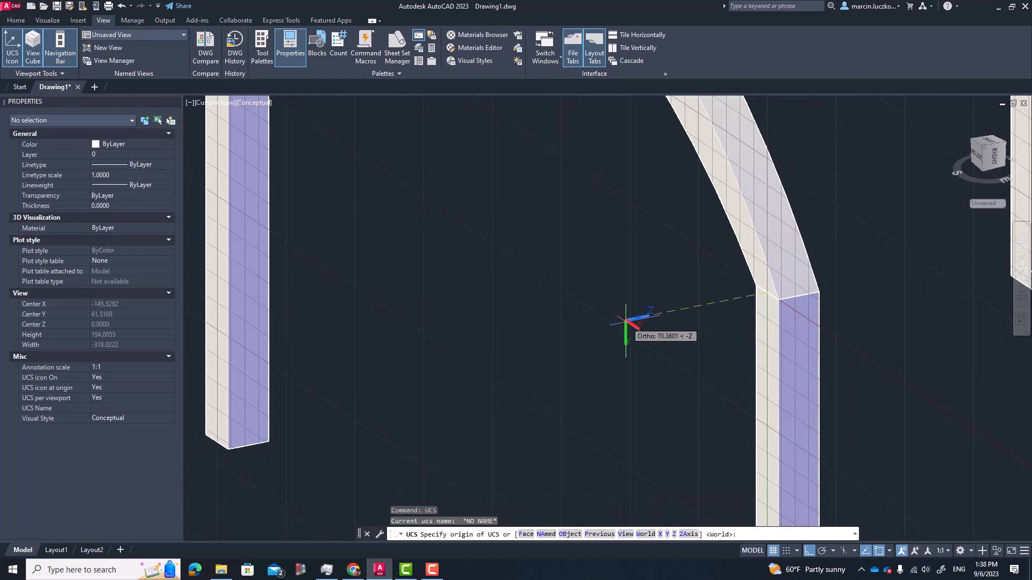
pyautogui.click(568, 535)
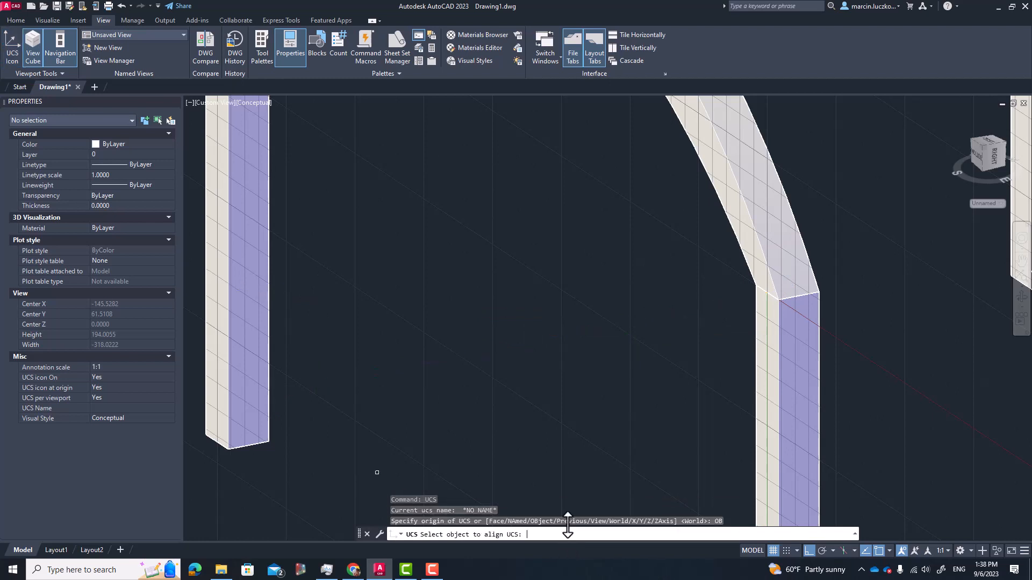
pyautogui.scroll(-2, 766, 302)
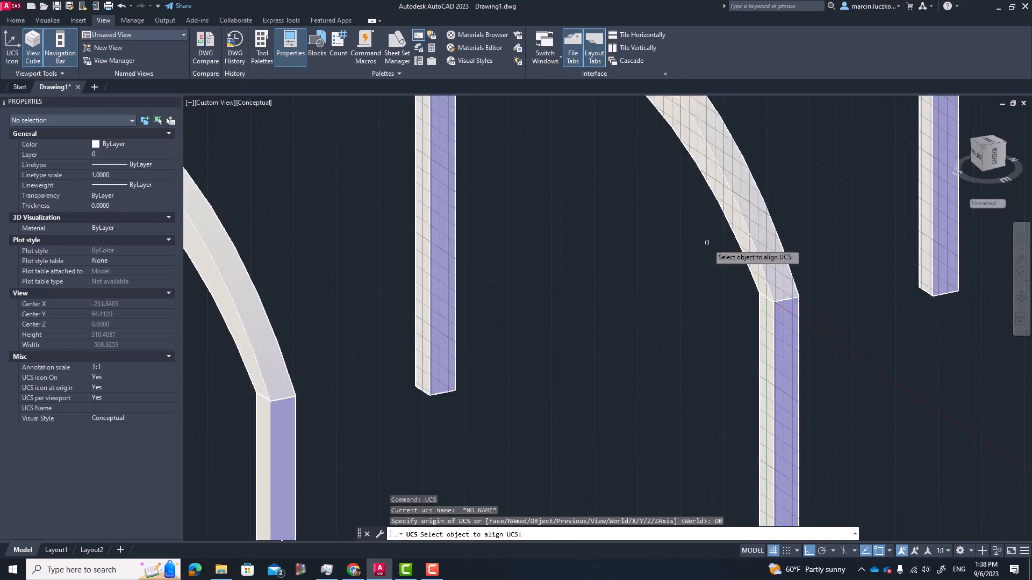
pyautogui.click(423, 231)
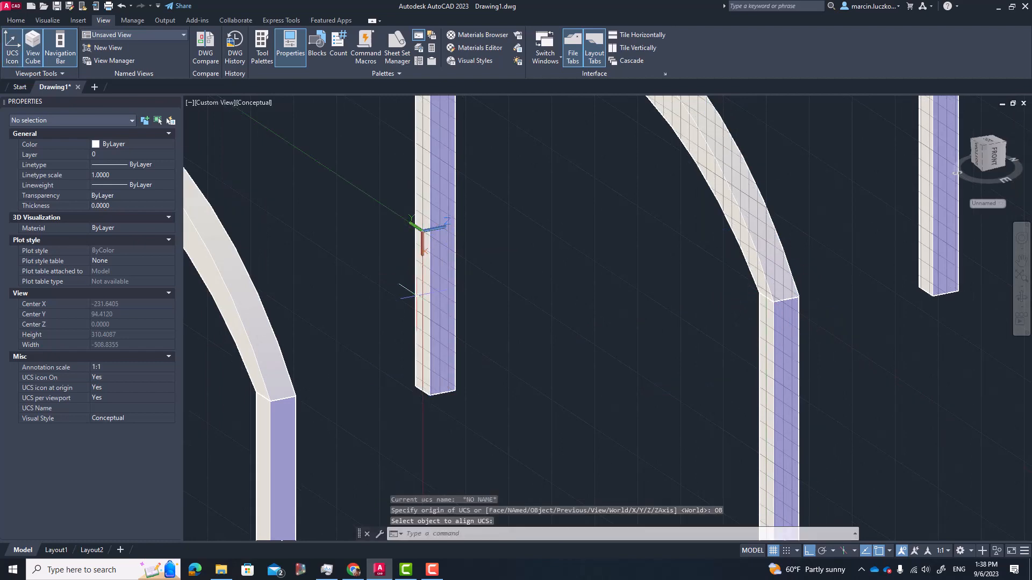
# Step: Examine the UCS orientation on the middle arch's rear column and the joint where that column meets the arch
pyautogui.scroll(-5, 424, 234)
pyautogui.scroll(5, 540, 263)
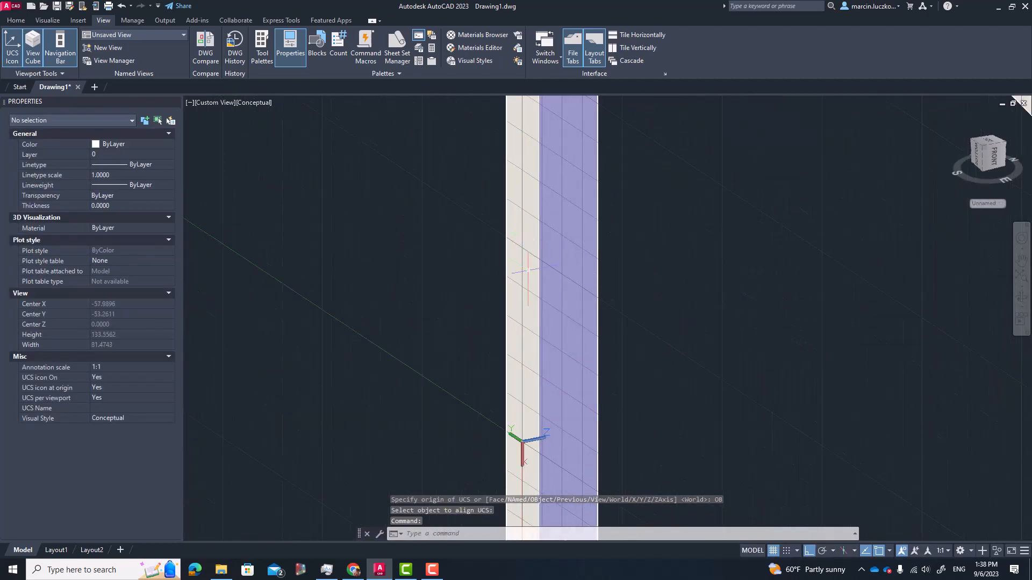
pyautogui.keyDown('shift'); pyautogui.moveTo(537, 268); pyautogui.dragTo(631, 335, button='middle'); pyautogui.keyUp('shift')
pyautogui.scroll(-7, 635, 337)
pyautogui.scroll(7, 502, 330)
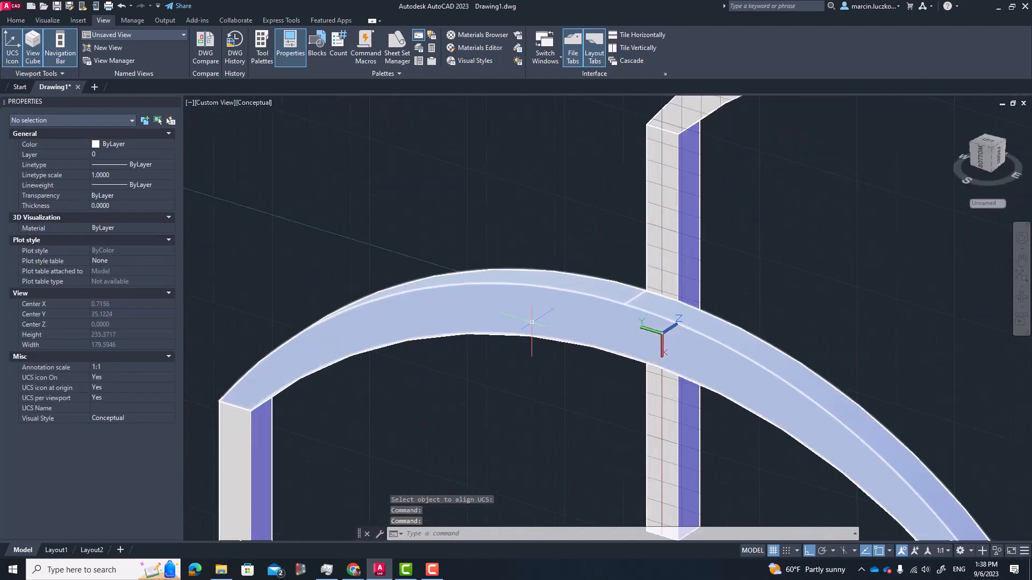
pyautogui.keyDown('shift'); pyautogui.moveTo(689, 276); pyautogui.dragTo(635, 344, button='middle'); pyautogui.keyUp('shift')
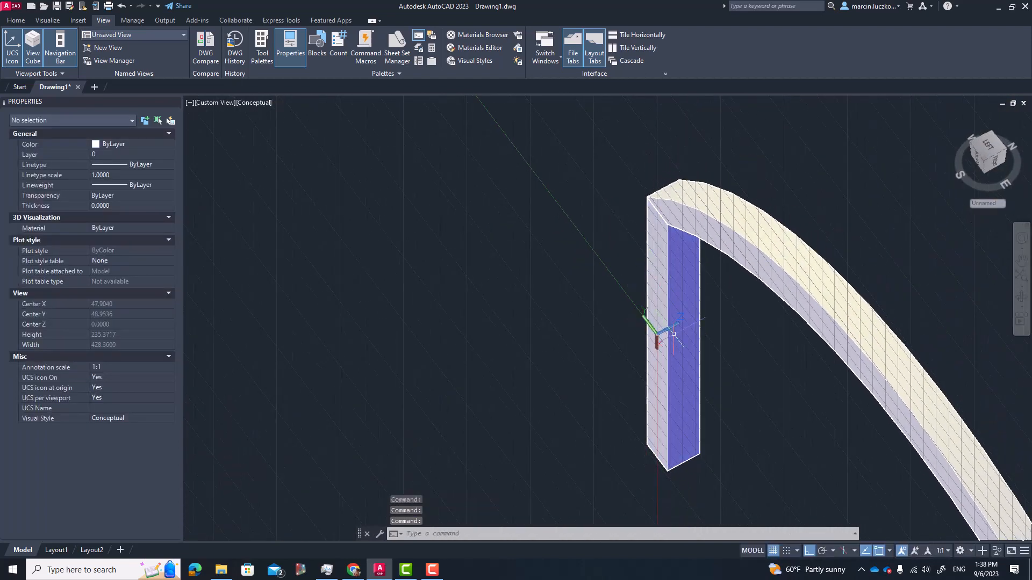
pyautogui.scroll(6, 652, 204)
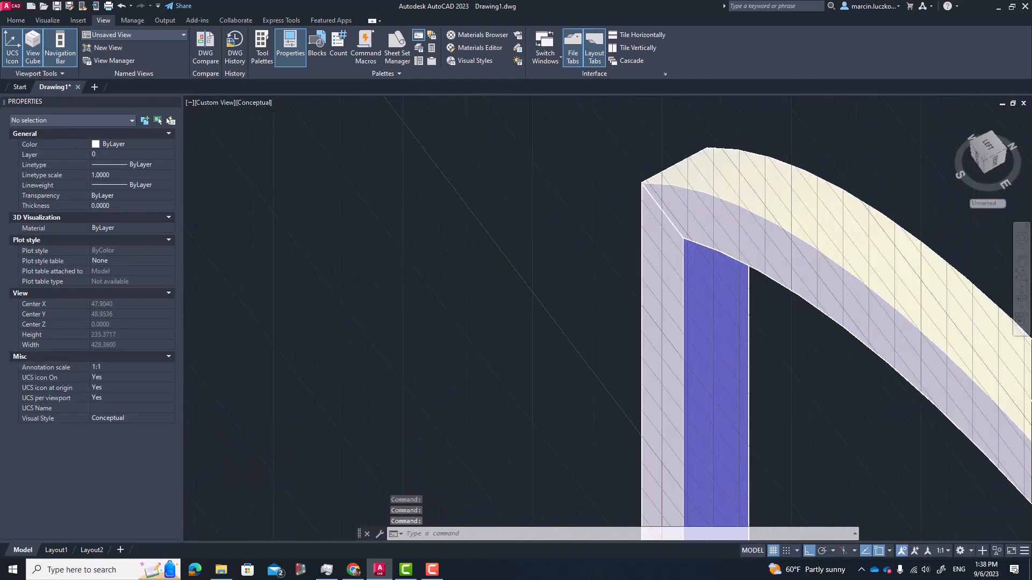
pyautogui.scroll(-2, 674, 204)
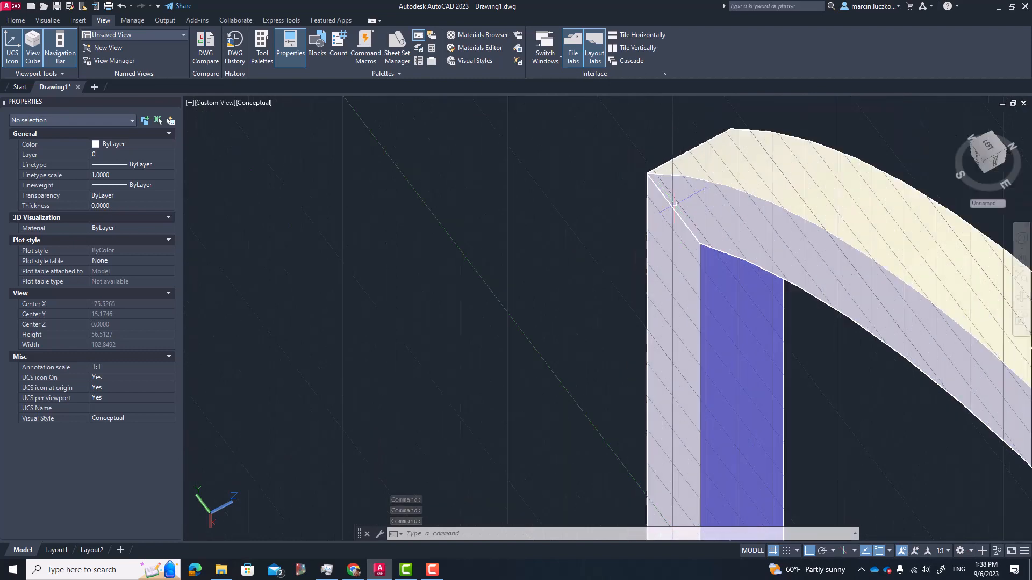
pyautogui.moveTo(610, 203); pyautogui.dragTo(568, 238, button='middle')
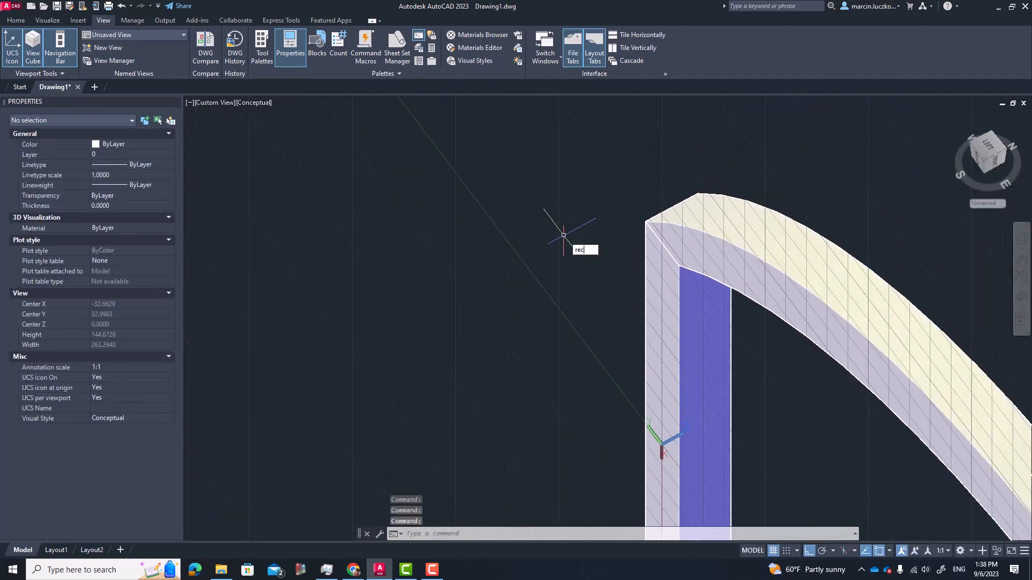
# Step: Try to draw a rectangle with a line width of 10 in empty space beside the middle arch's rear column
pyautogui.press('Return')
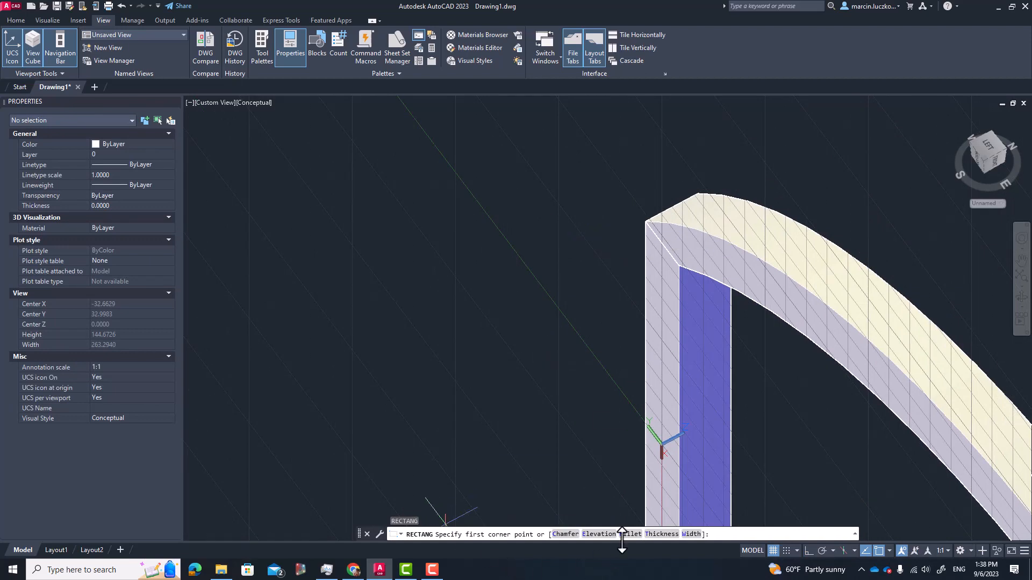
pyautogui.click(692, 535)
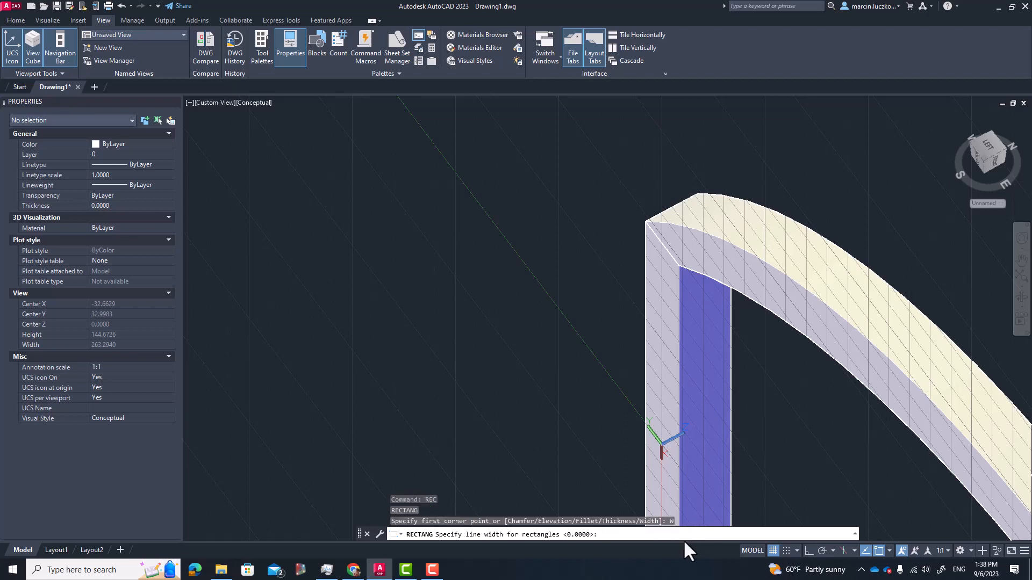
pyautogui.write('10')
pyautogui.press('Return')
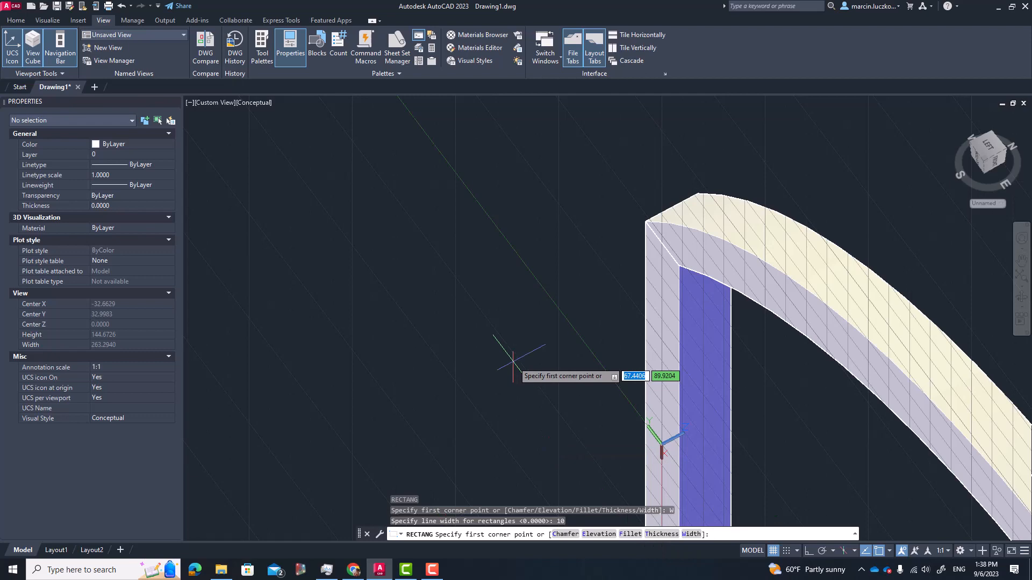
pyautogui.scroll(-8, 645, 308)
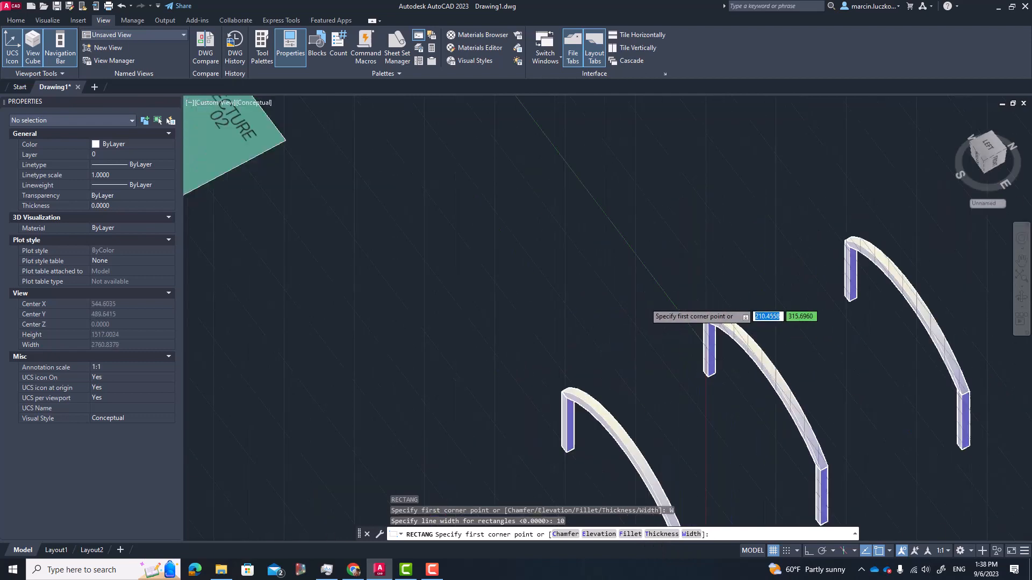
pyautogui.scroll(6, 666, 311)
pyautogui.click(666, 313)
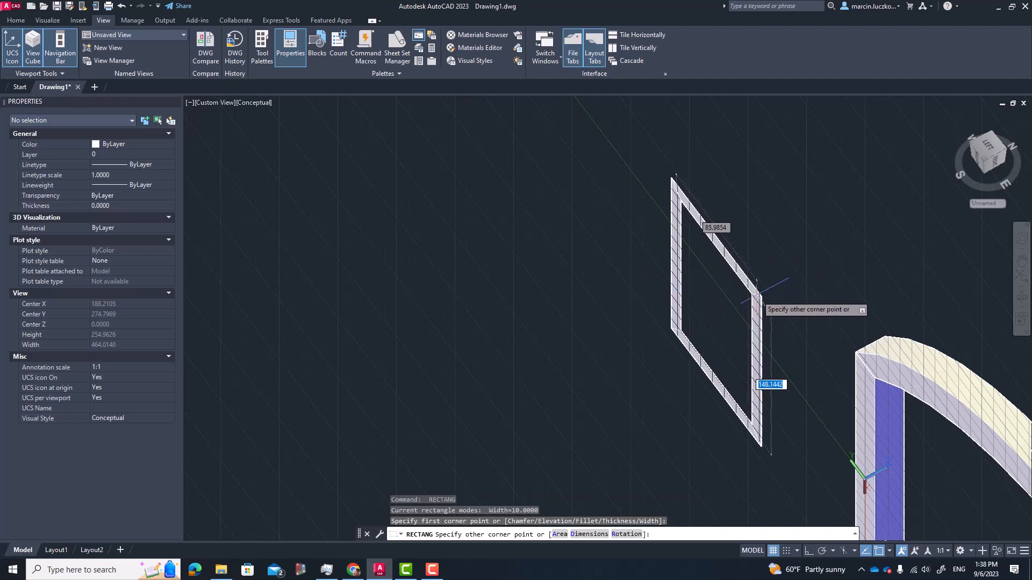
pyautogui.press('Escape')
# Step: Restart the Rectangle command and set its line width to 0
pyautogui.press('Return')
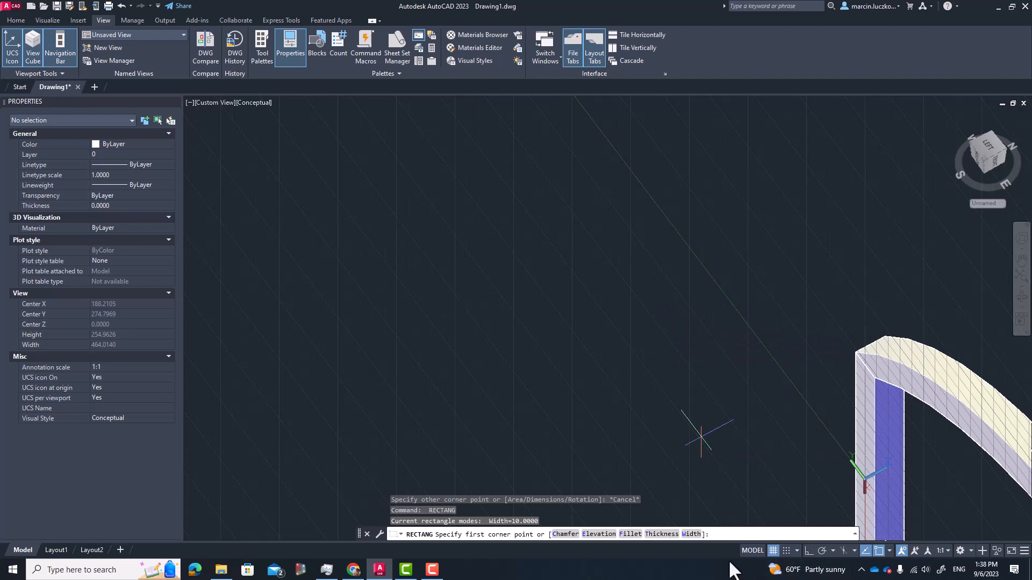
pyautogui.click(694, 535)
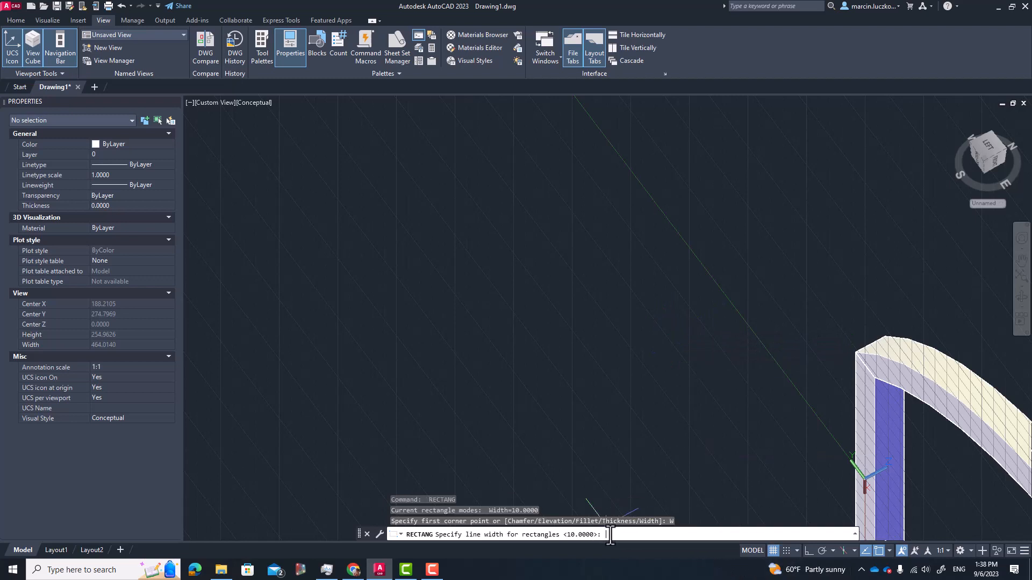
pyautogui.write('0')
pyautogui.press('Return')
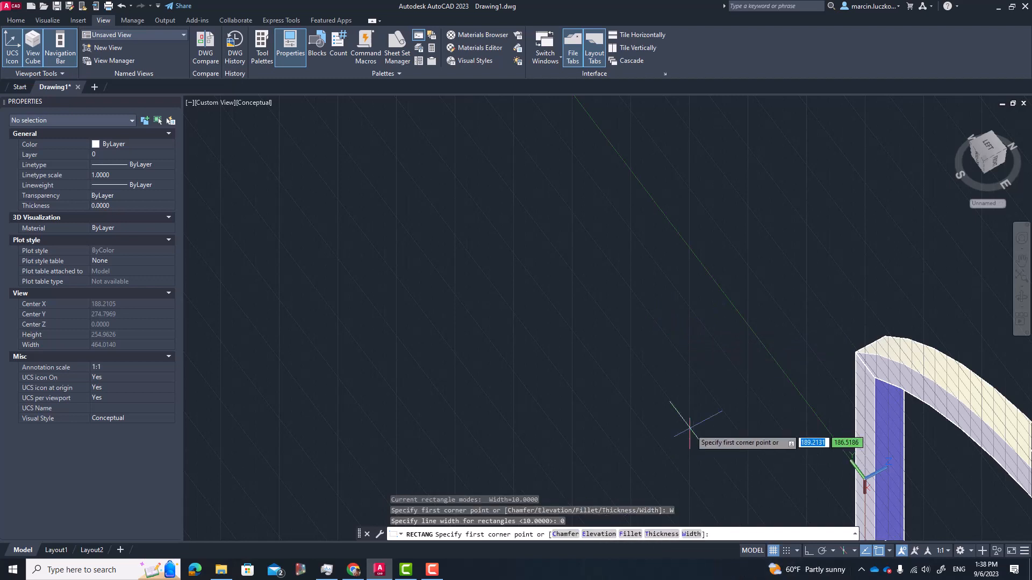
# Step: Draw a trial rectangle with a value of 200 for one side beside the middle arch's rear column, and erase it
pyautogui.click(672, 330)
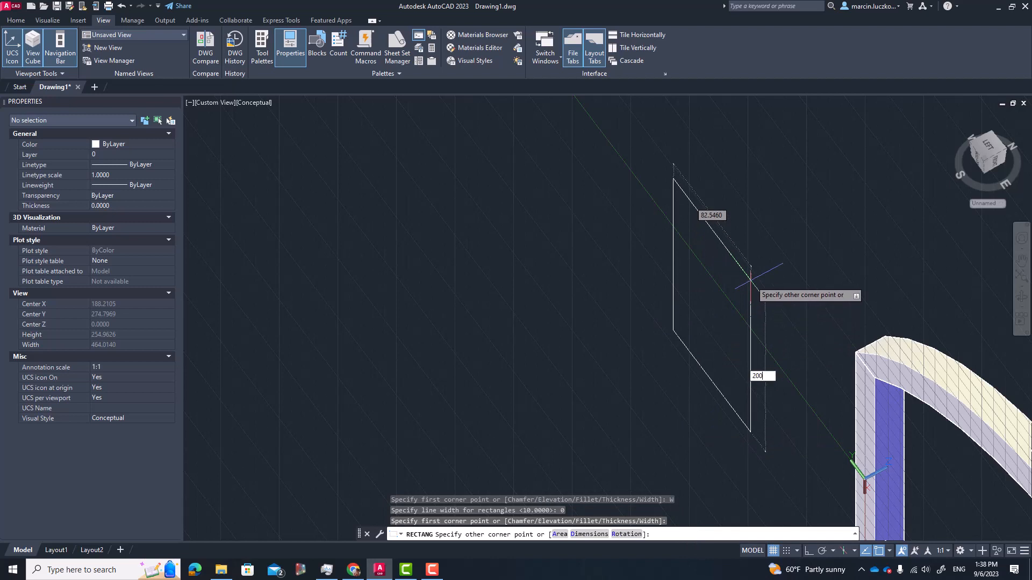
pyautogui.write('200')
pyautogui.press('Return')
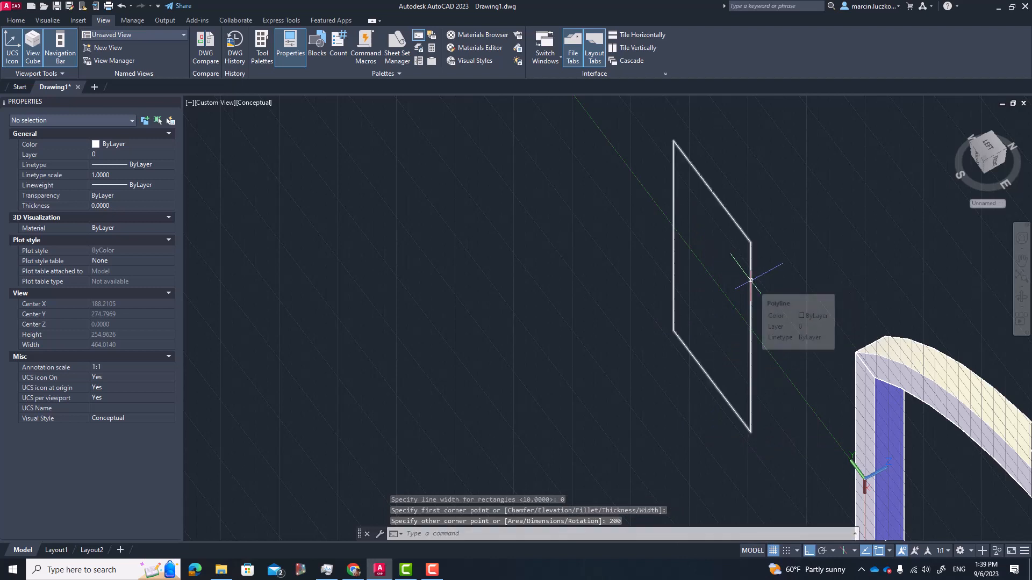
pyautogui.scroll(-3, 742, 288)
pyautogui.scroll(2, 763, 256)
pyautogui.click(763, 256)
pyautogui.click(727, 290)
pyautogui.press('Delete')
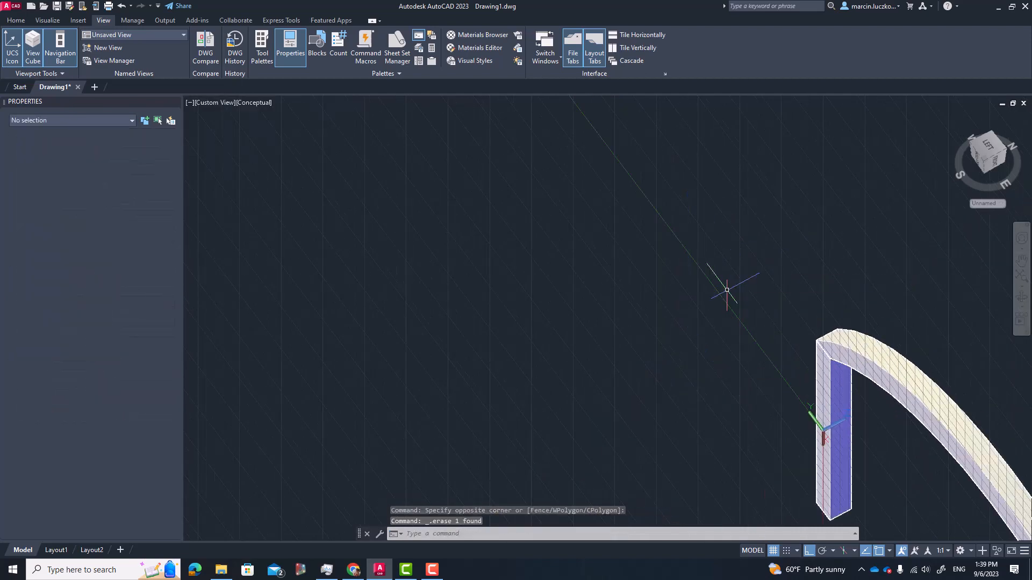
pyautogui.scroll(3, 757, 325)
pyautogui.press('Delete')
pyautogui.press('Escape')
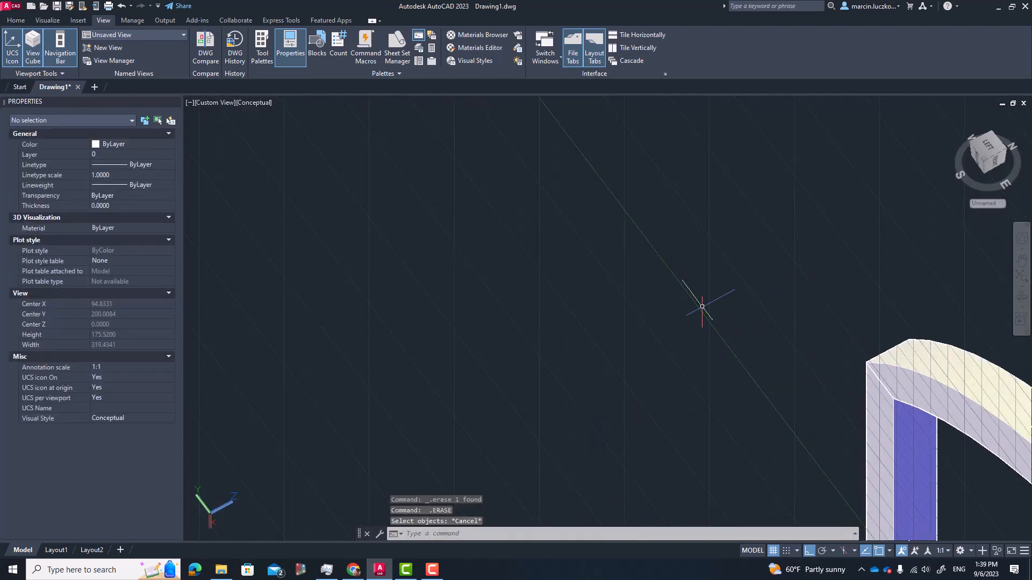
pyautogui.write('rec')
pyautogui.press('Return')
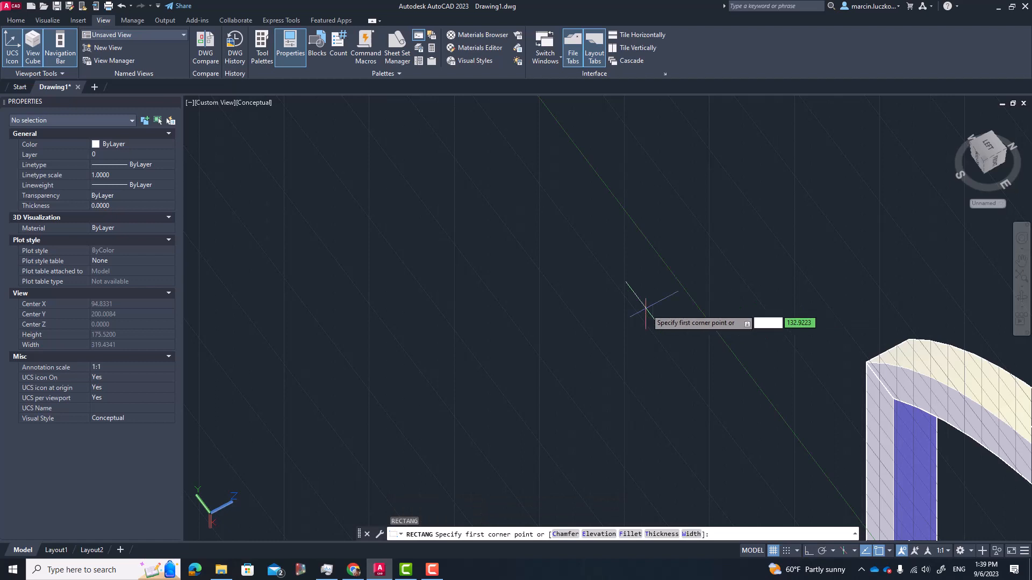
pyautogui.click(523, 395)
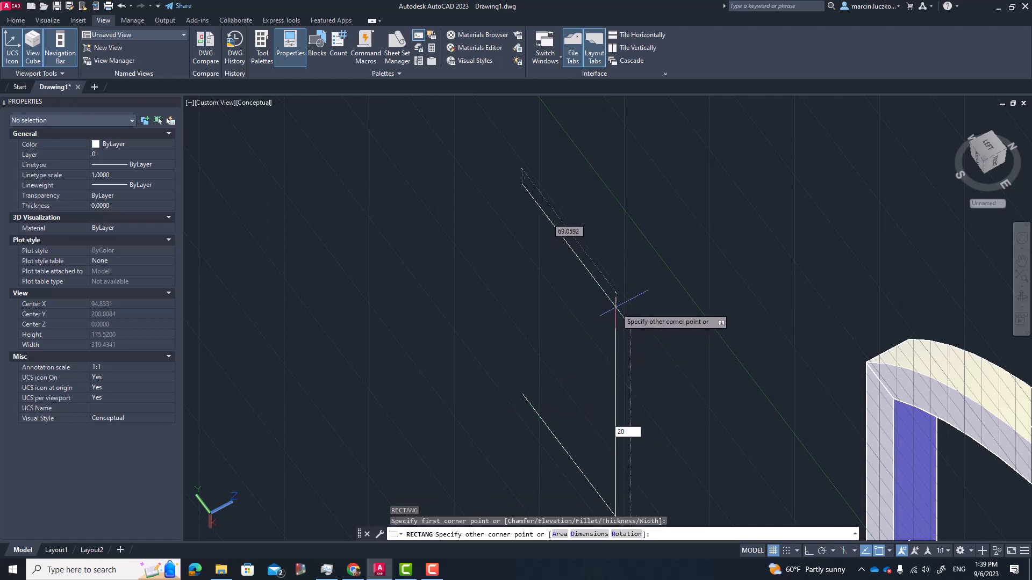
pyautogui.write('20')
pyautogui.press('Tab')
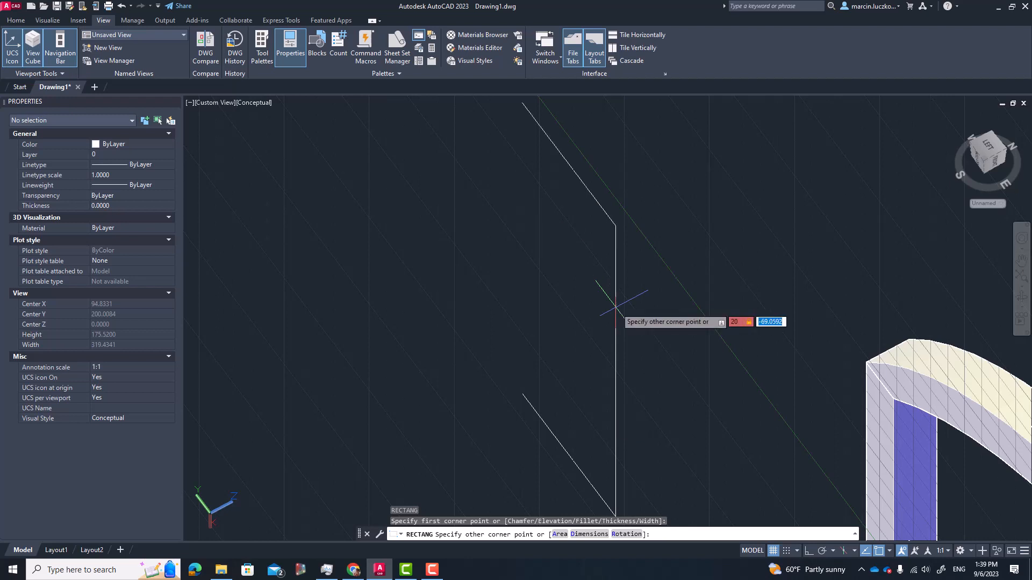
pyautogui.scroll(-3, 618, 312)
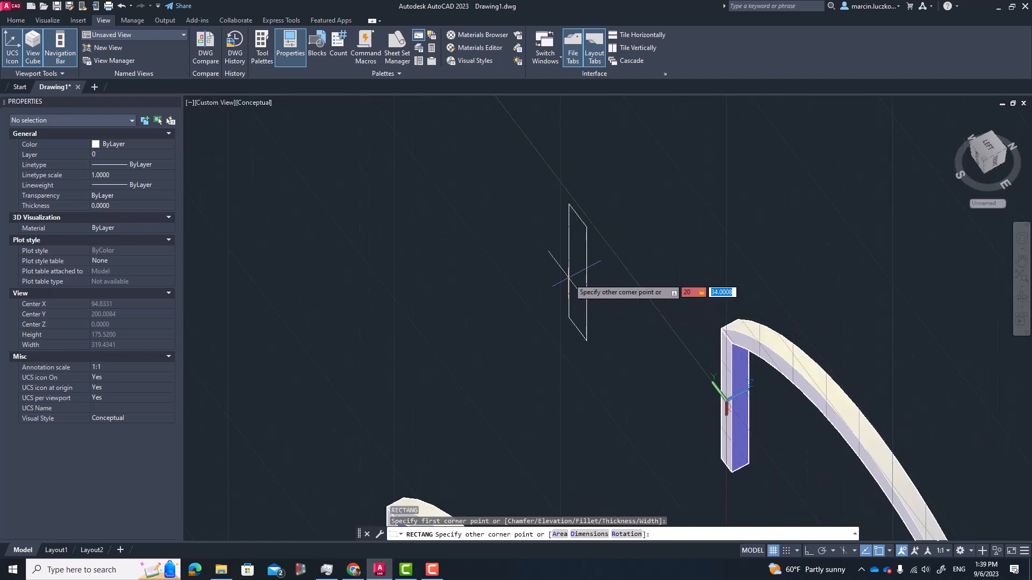
pyautogui.press('Escape')
# Step: Draw a rectangle of length 10 and width 20 by dimensions in empty space beside the middle arch's rear column
pyautogui.press('Return')
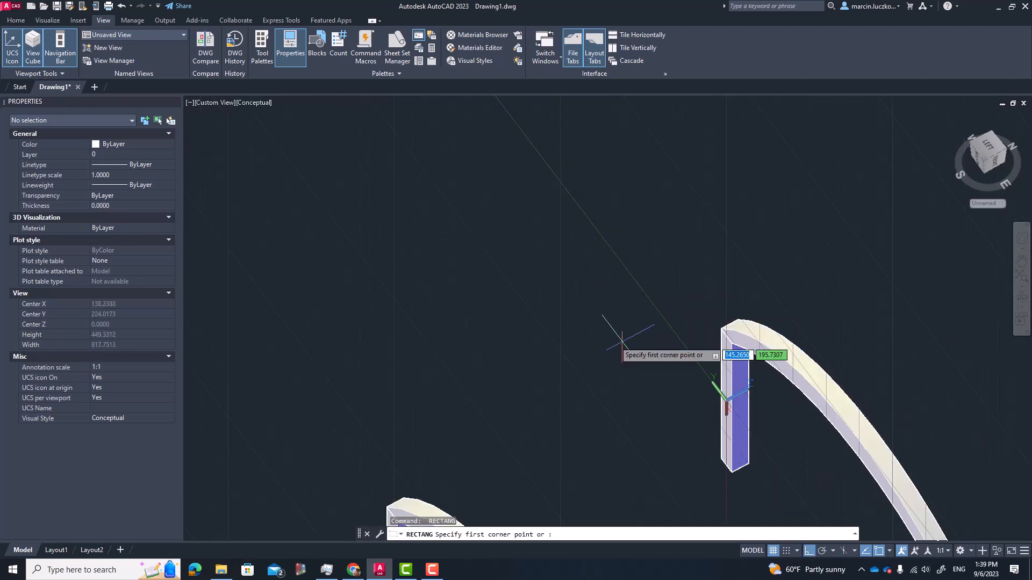
pyautogui.click(590, 327)
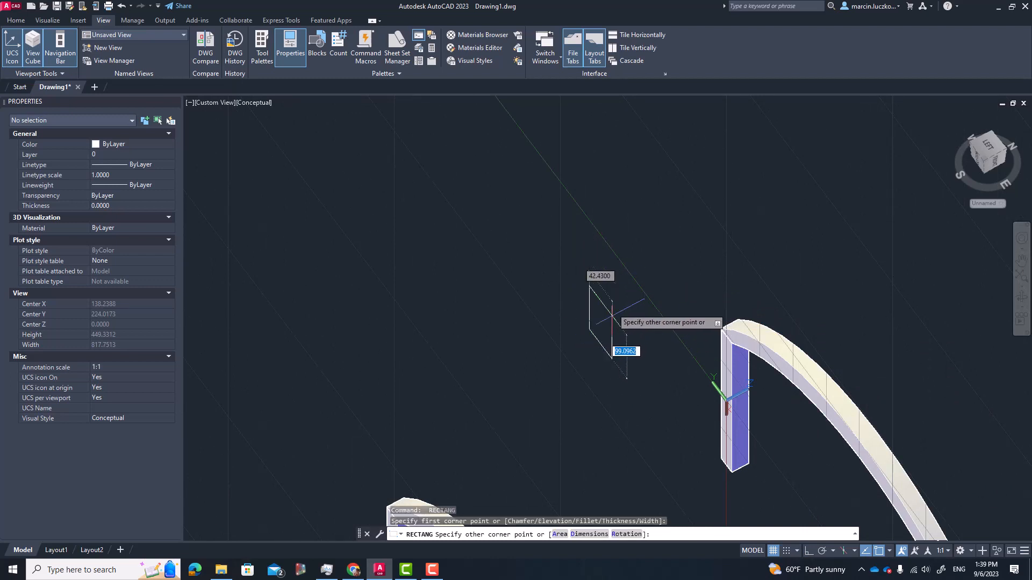
pyautogui.click(588, 534)
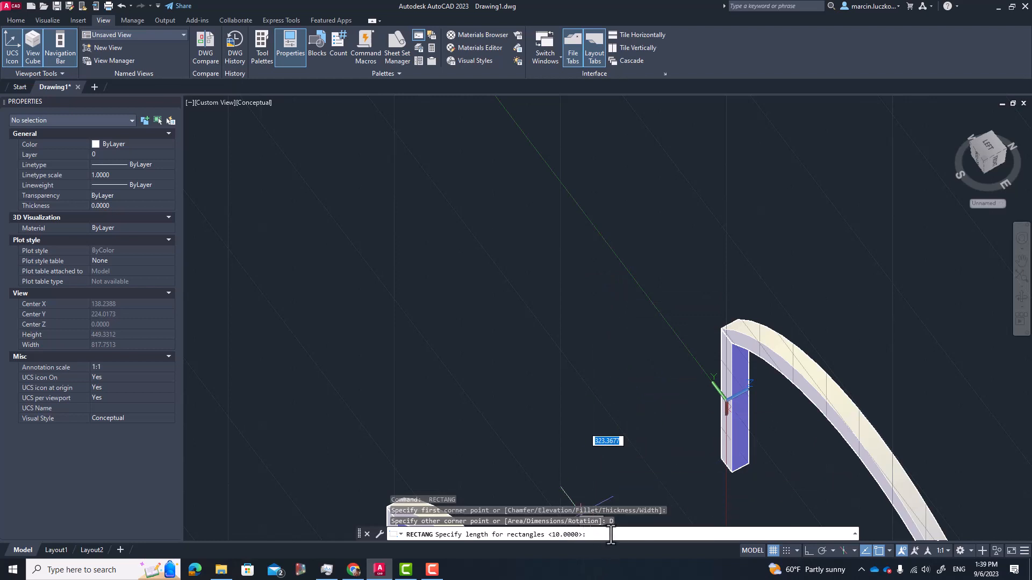
pyautogui.press('Return')
pyautogui.write('20')
pyautogui.press('Return')
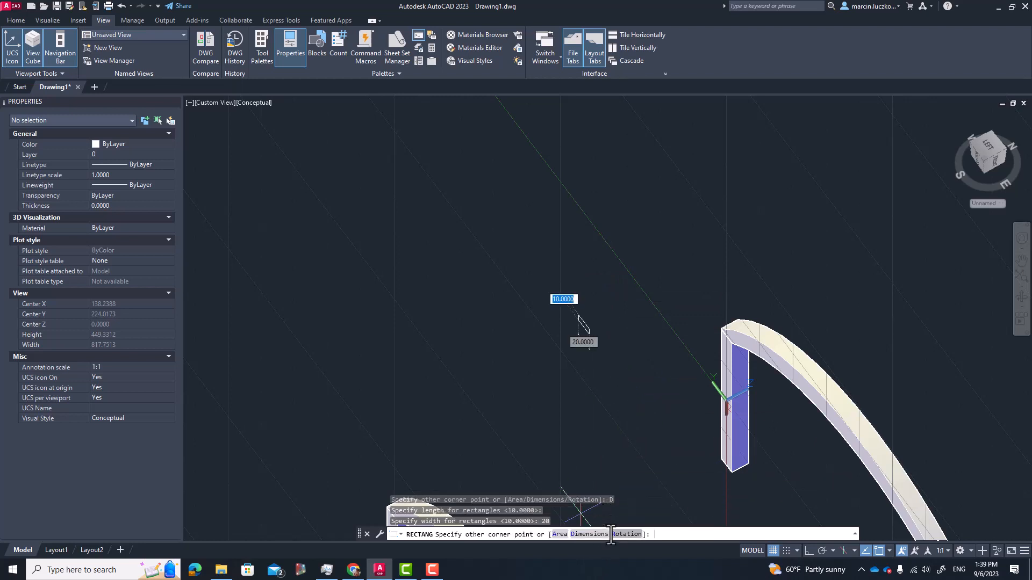
pyautogui.click(569, 253)
# Step: Rotate the 10 by 20 rectangle 90 degrees about its lower corner so its long side stands upright
pyautogui.scroll(5, 586, 330)
pyautogui.click(571, 273)
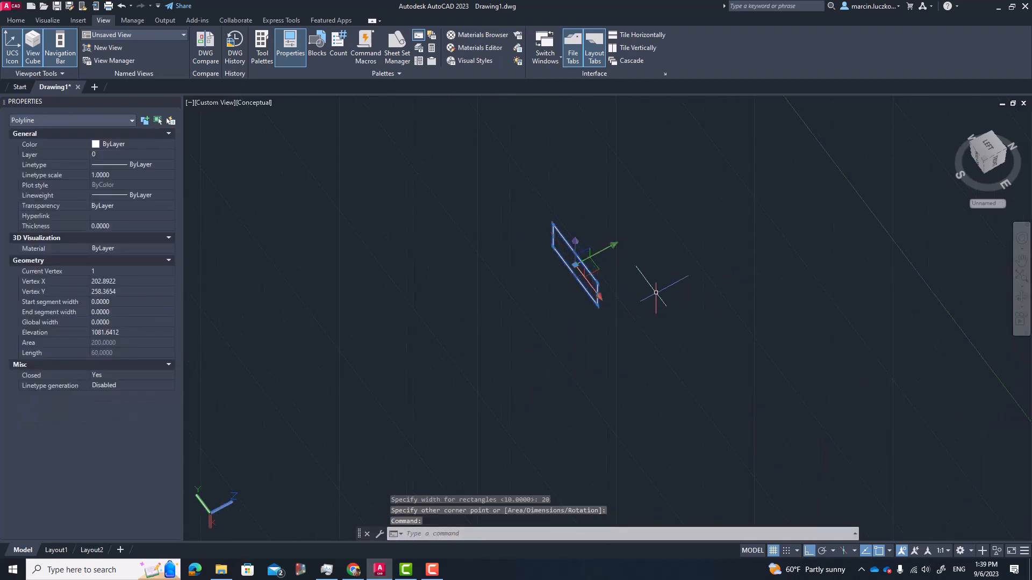
pyautogui.press('Return')
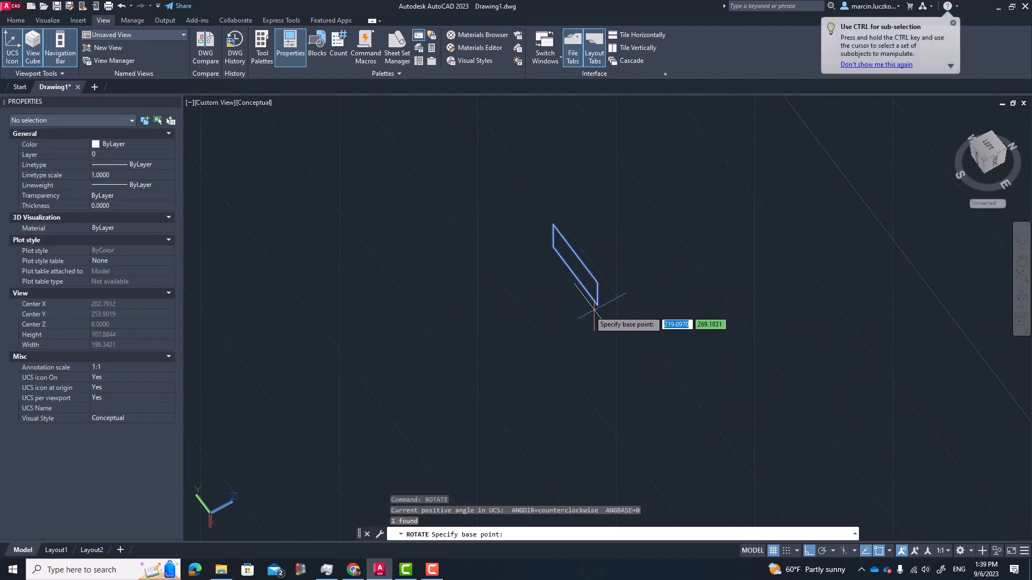
pyautogui.click(598, 306)
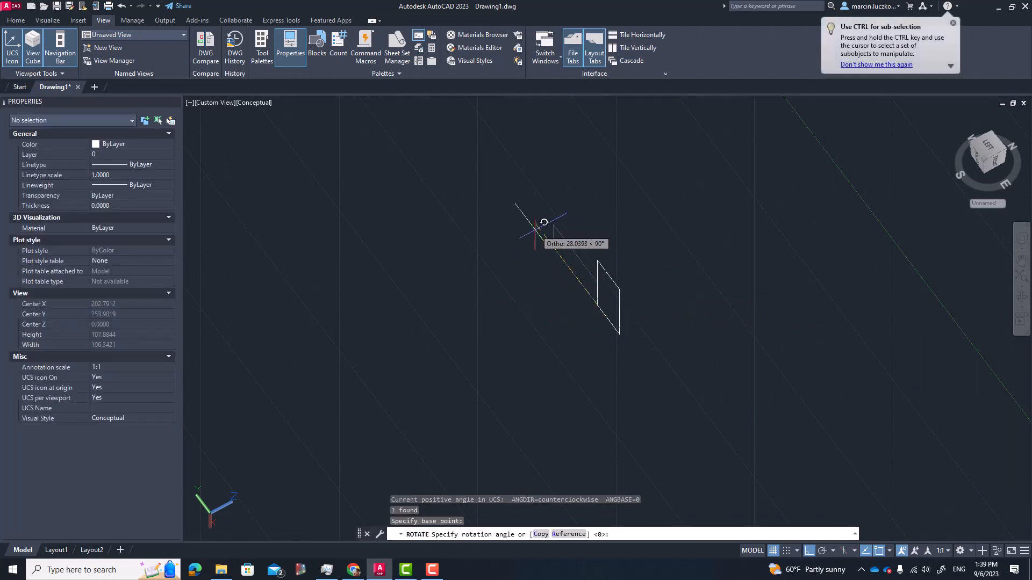
pyautogui.press('Escape')
# Step: Move the rectangle by its top-edge midpoint onto the top-edge midpoint of the middle arch's rear column side face
pyautogui.click(620, 283)
pyautogui.click(607, 327)
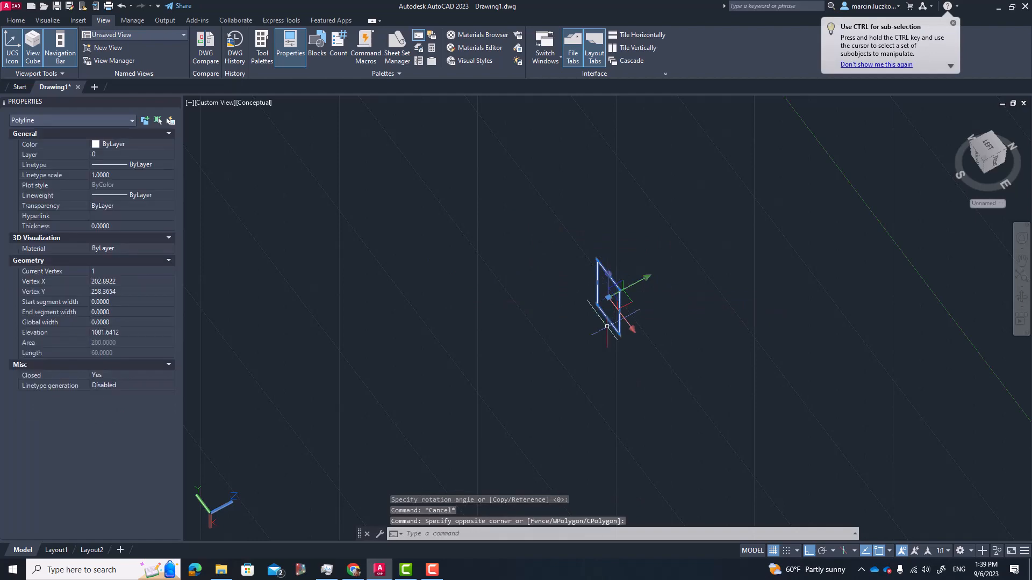
pyautogui.press('Return')
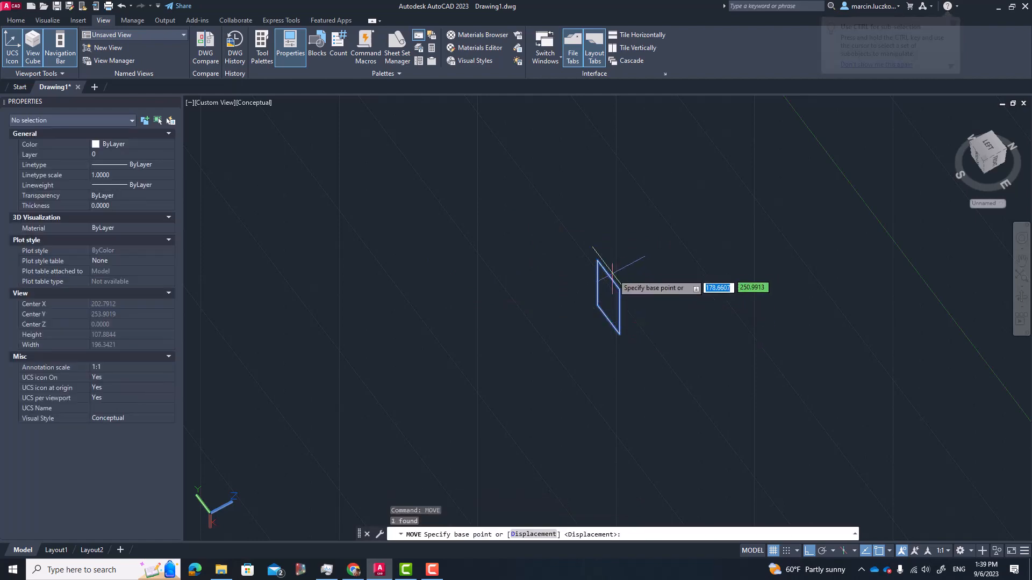
pyautogui.click(608, 275)
pyautogui.scroll(-3, 617, 266)
pyautogui.scroll(5, 680, 295)
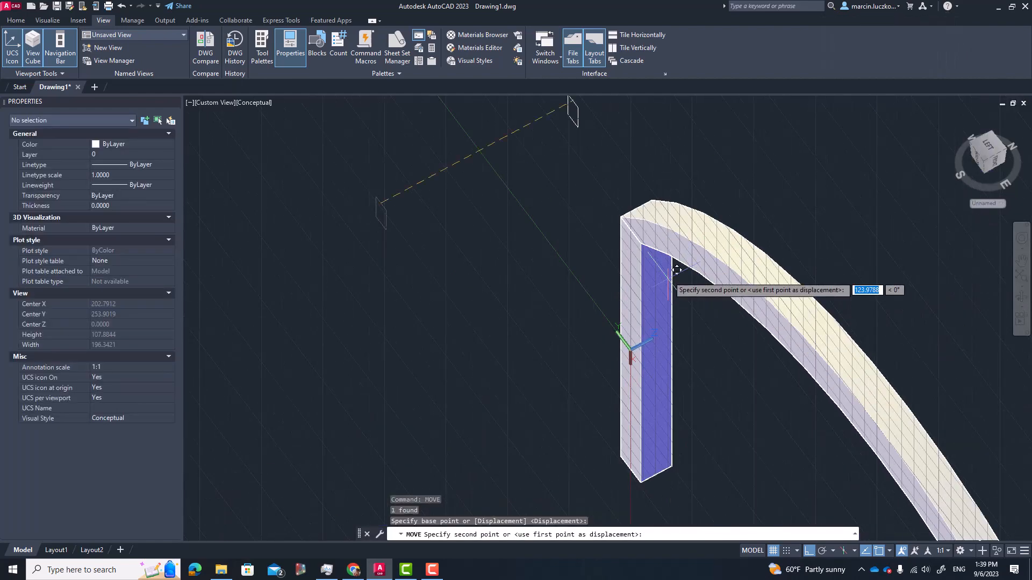
pyautogui.click(627, 225)
pyautogui.press('Escape')
# Step: Copy the rectangle from its top-edge midpoint to the top-edge midpoint of the facing side of the adjacent arch's rear column
pyautogui.scroll(5, 628, 227)
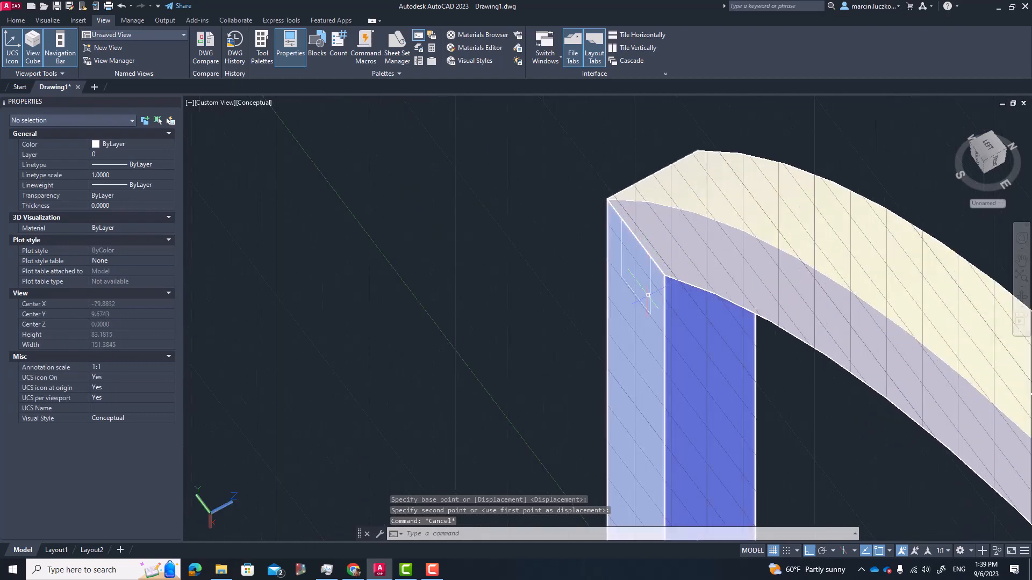
pyautogui.click(627, 284)
pyautogui.scroll(-2, 625, 268)
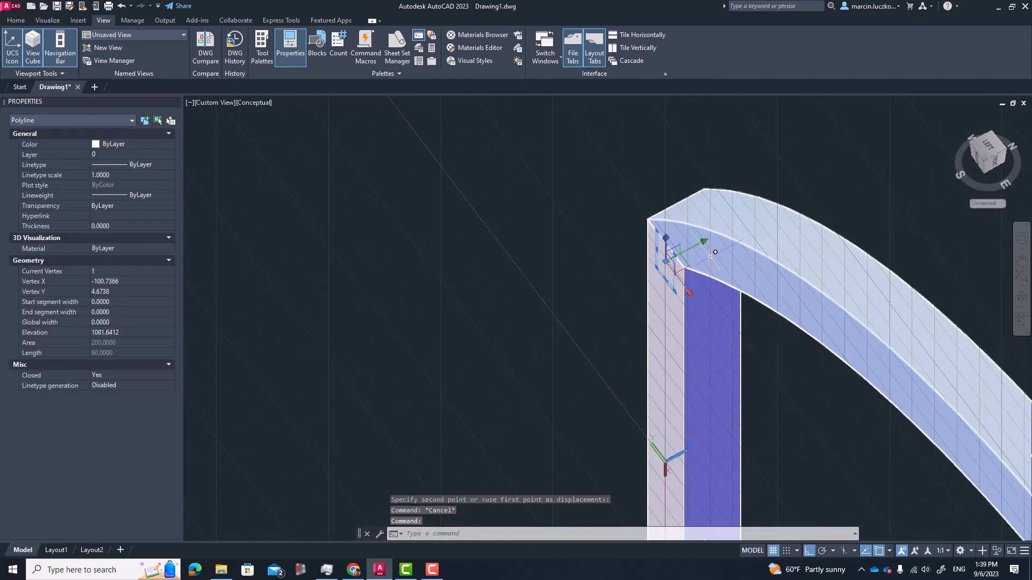
pyautogui.scroll(-3, 595, 369)
pyautogui.keyDown('shift'); pyautogui.moveTo(595, 370); pyautogui.dragTo(914, 328, button='middle'); pyautogui.keyUp('shift')
pyautogui.scroll(-3, 680, 344)
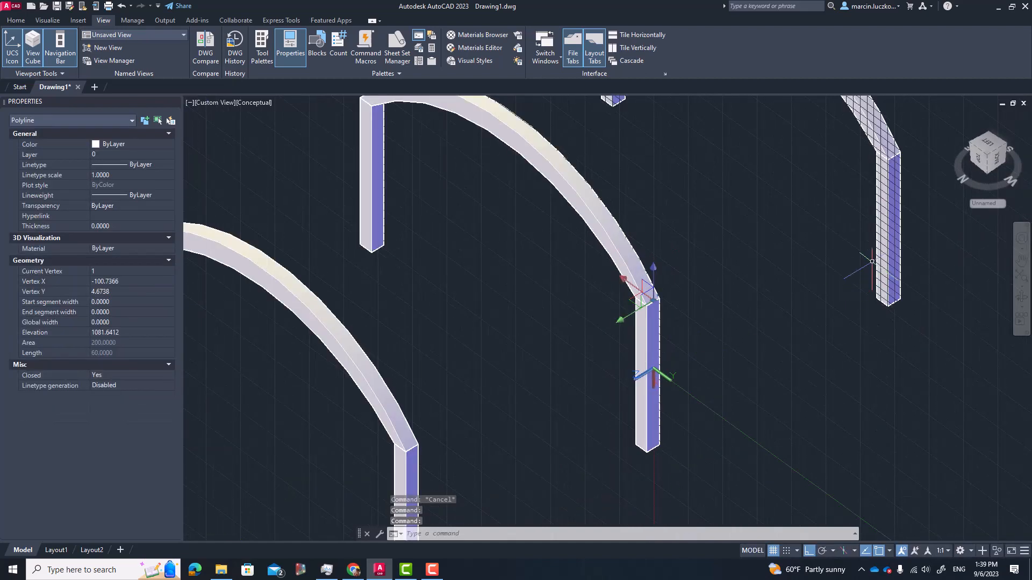
pyautogui.keyDown('shift'); pyautogui.moveTo(843, 288); pyautogui.dragTo(697, 305, button='middle'); pyautogui.keyUp('shift')
pyautogui.scroll(5, 656, 309)
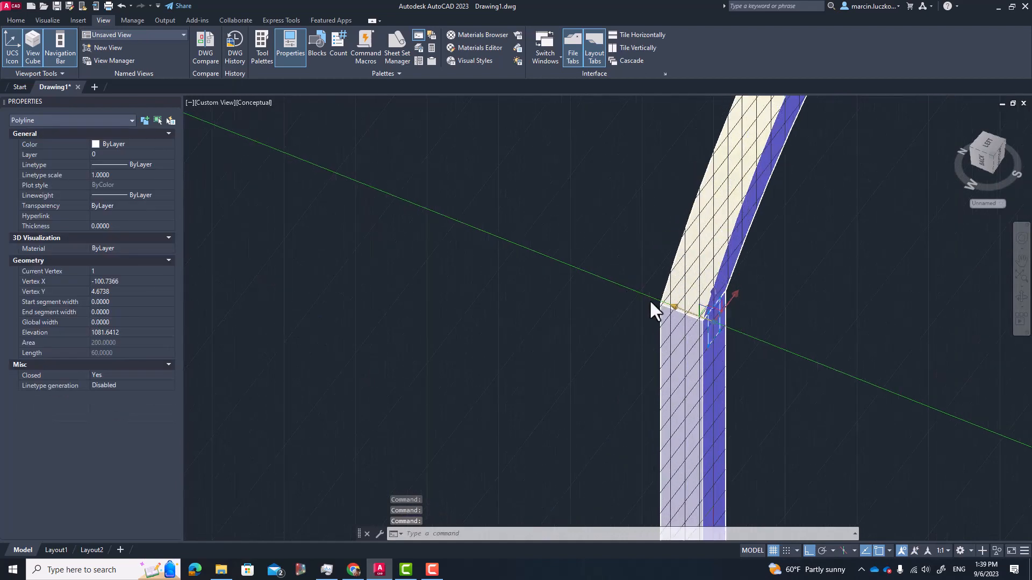
pyautogui.scroll(3, 811, 350)
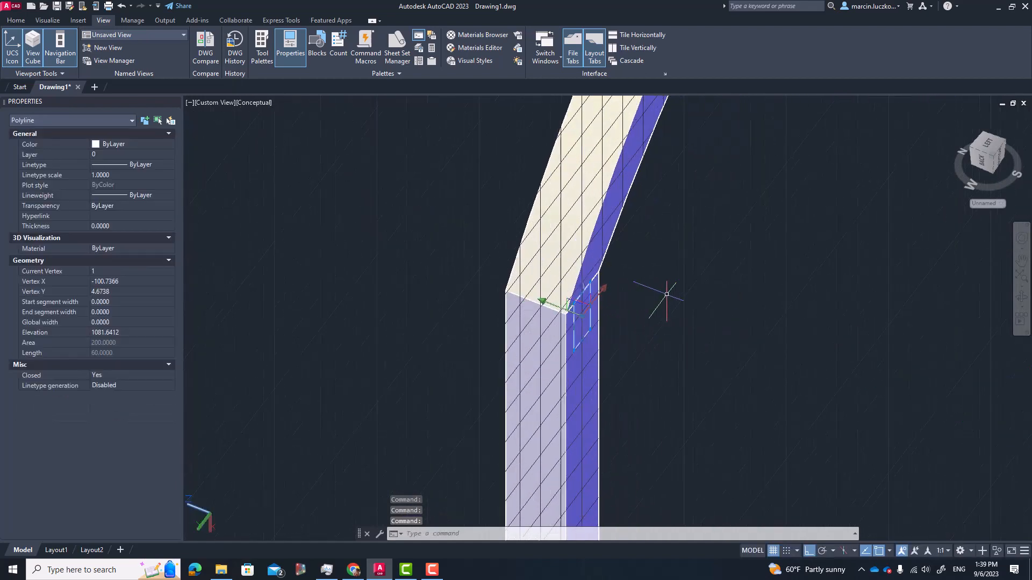
pyautogui.scroll(2, 667, 294)
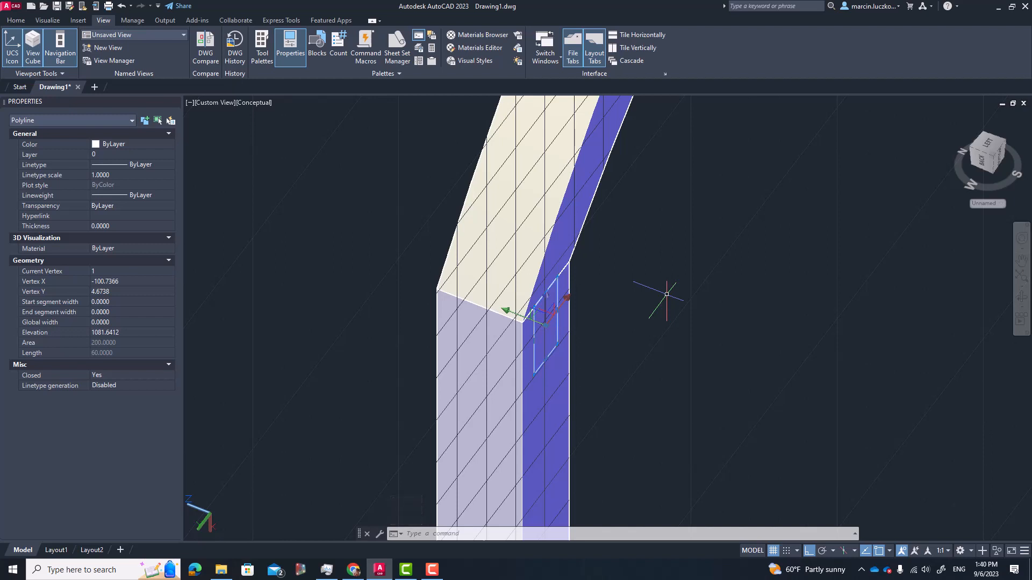
pyautogui.write('y')
pyautogui.press('Return')
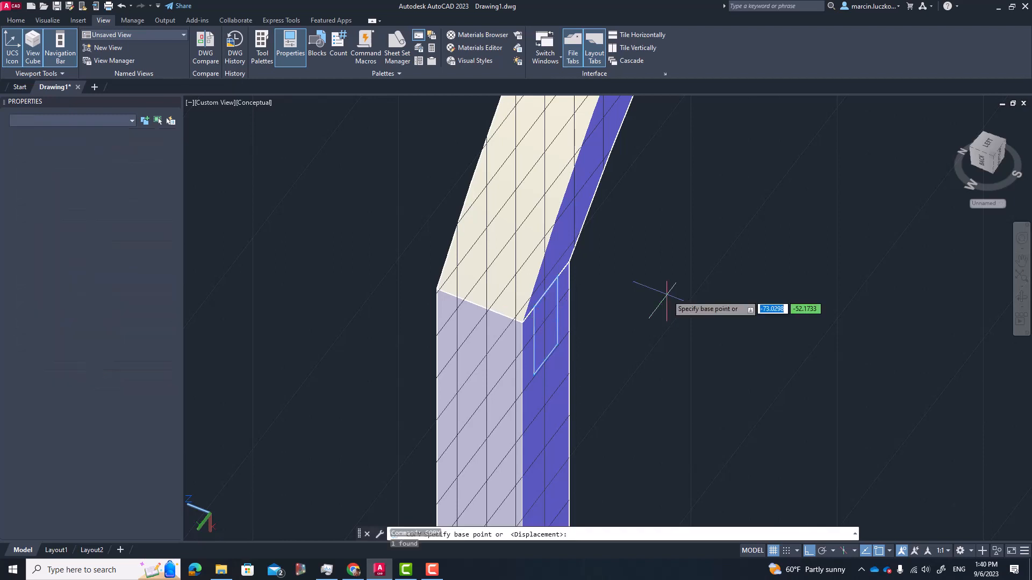
pyautogui.click(548, 293)
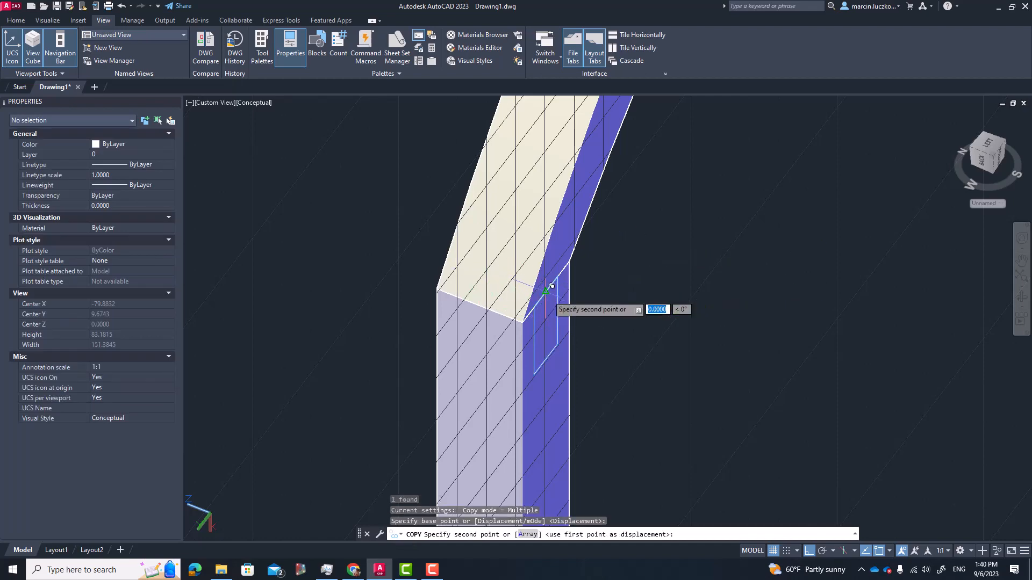
pyautogui.scroll(-8, 623, 280)
pyautogui.keyDown('shift'); pyautogui.moveTo(699, 320); pyautogui.dragTo(858, 338, button='middle'); pyautogui.keyUp('shift')
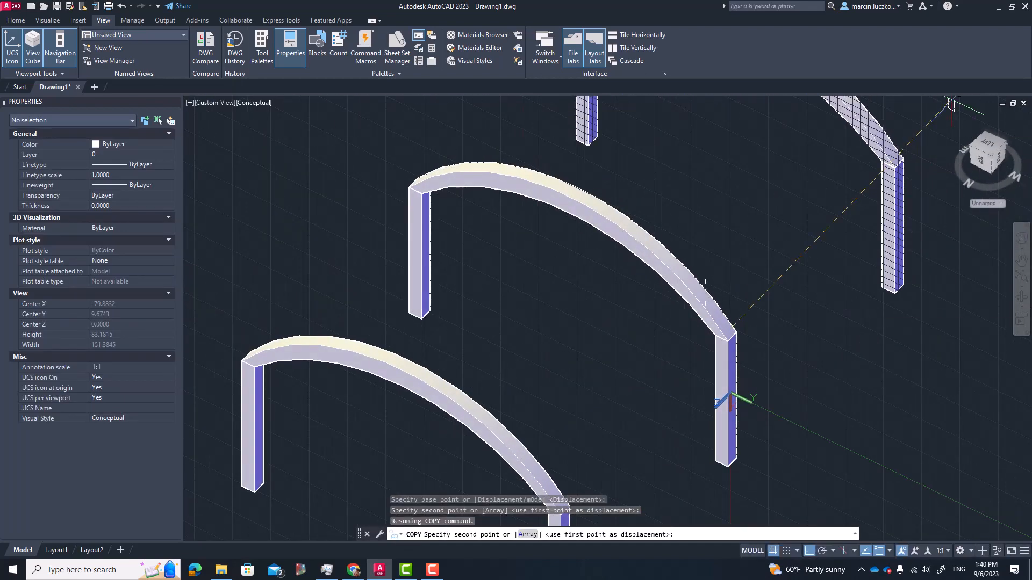
pyautogui.scroll(6, 838, 172)
pyautogui.click(752, 245)
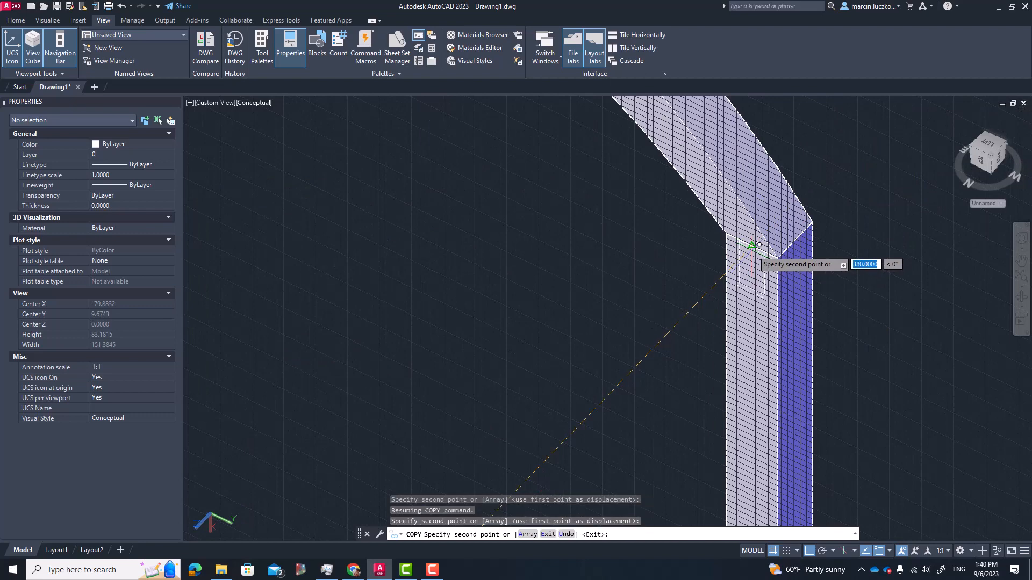
pyautogui.press('Escape')
pyautogui.press('Escape')
# Step: Loft a solid beam between the two 10 by 20 rectangles on the facing rear columns, using cross sections only
pyautogui.scroll(-6, 688, 263)
pyautogui.keyDown('shift'); pyautogui.moveTo(717, 285); pyautogui.dragTo(652, 299, button='middle'); pyautogui.keyUp('shift')
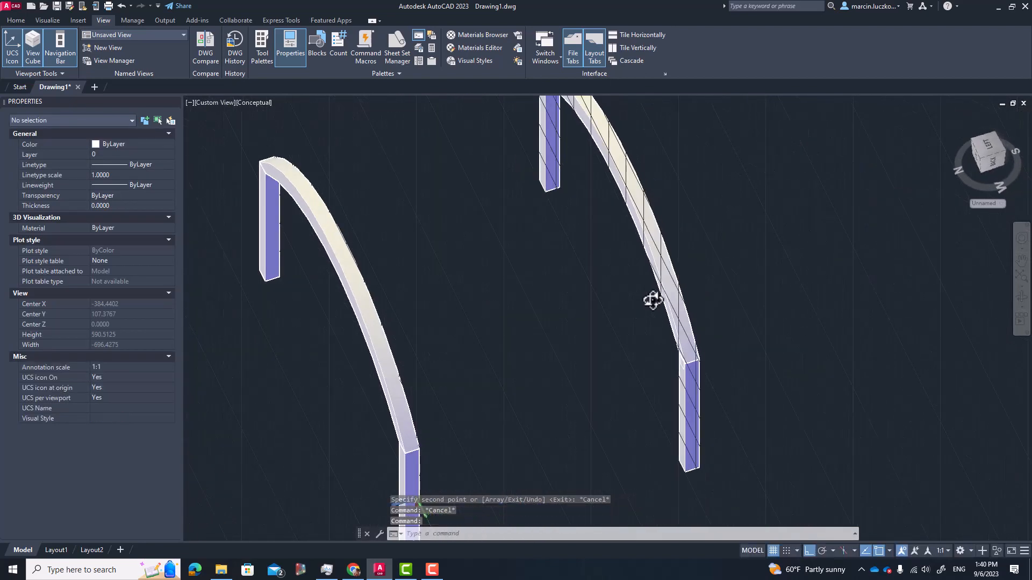
pyautogui.click(640, 321)
pyautogui.click(705, 399)
pyautogui.scroll(-2, 579, 350)
pyautogui.keyDown('shift'); pyautogui.moveTo(579, 350); pyautogui.dragTo(415, 328, button='middle'); pyautogui.keyUp('shift')
pyautogui.click(410, 307)
pyautogui.click(503, 354)
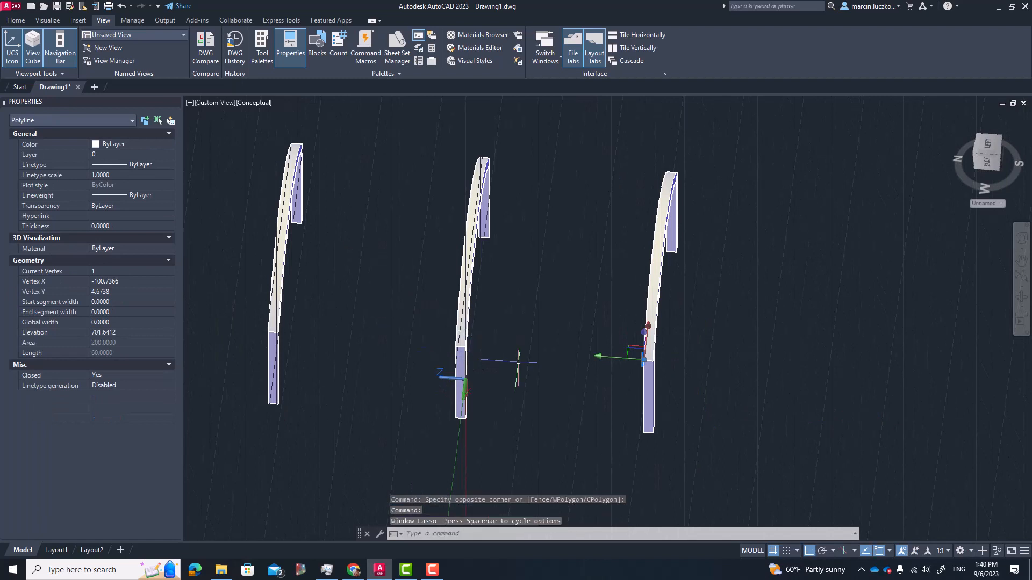
pyautogui.click(423, 303)
pyautogui.click(699, 375)
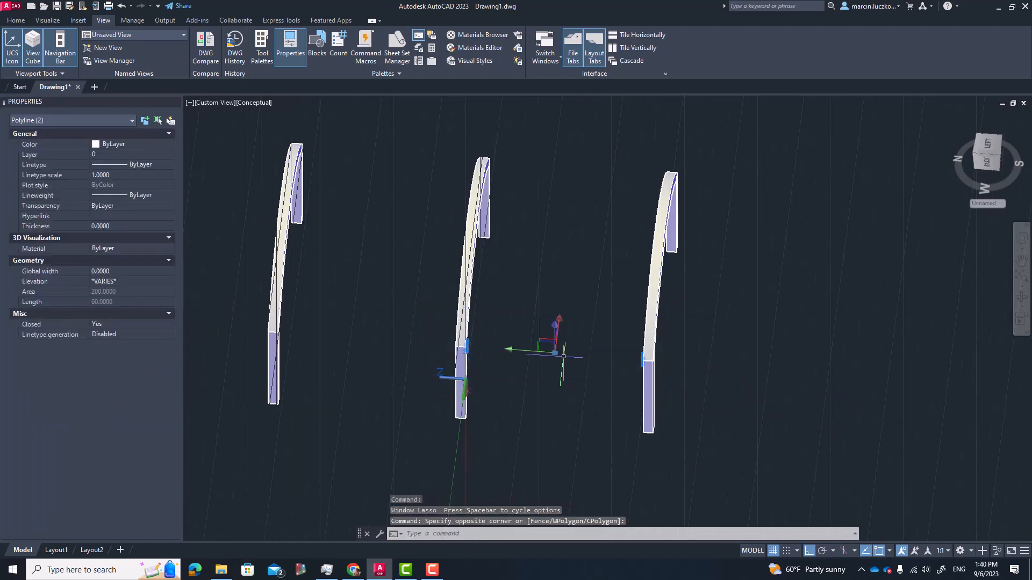
pyautogui.keyDown('shift'); pyautogui.moveTo(572, 358); pyautogui.dragTo(500, 321, button='middle'); pyautogui.keyUp('shift')
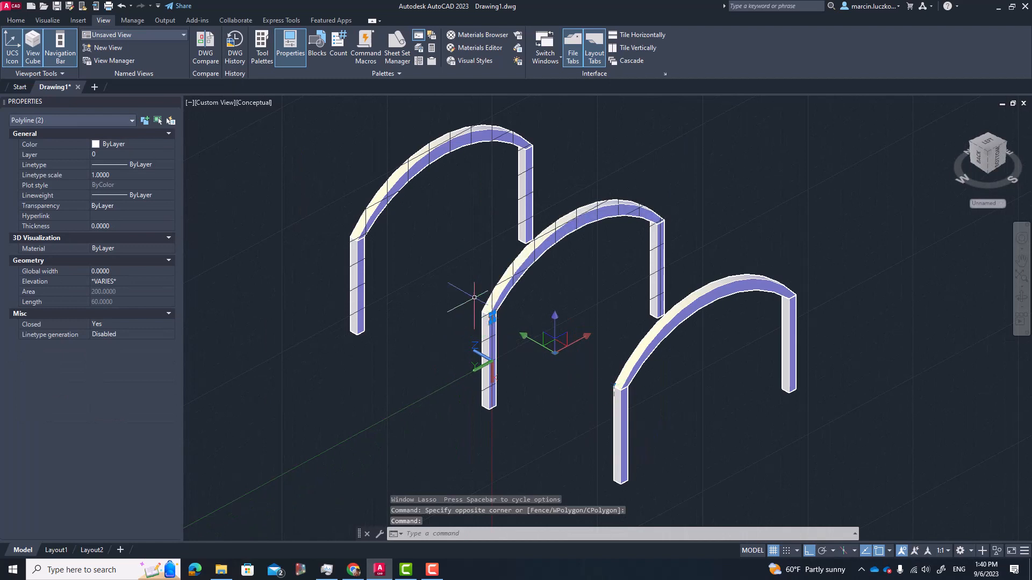
pyautogui.click(12, 21)
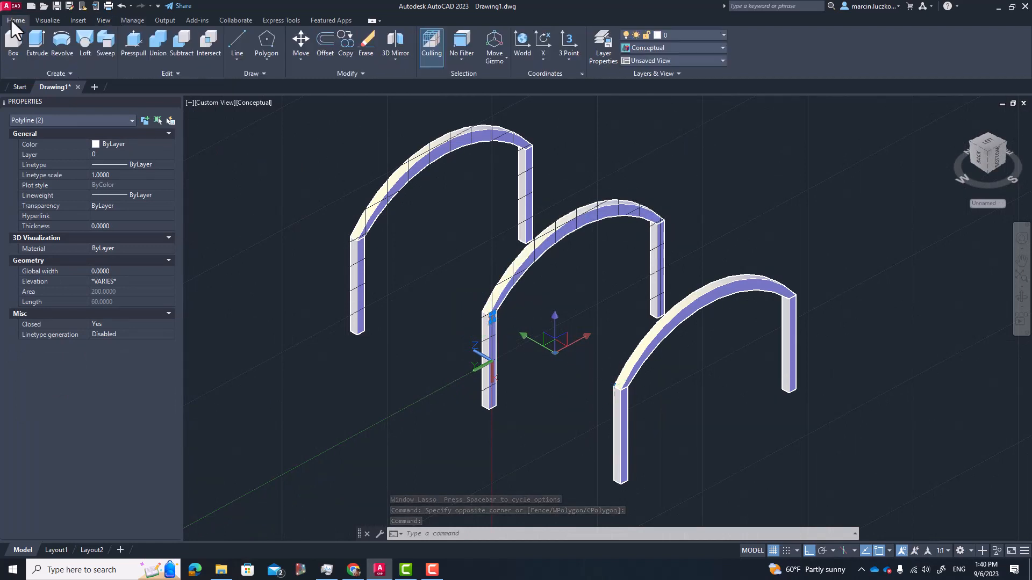
pyautogui.click(90, 39)
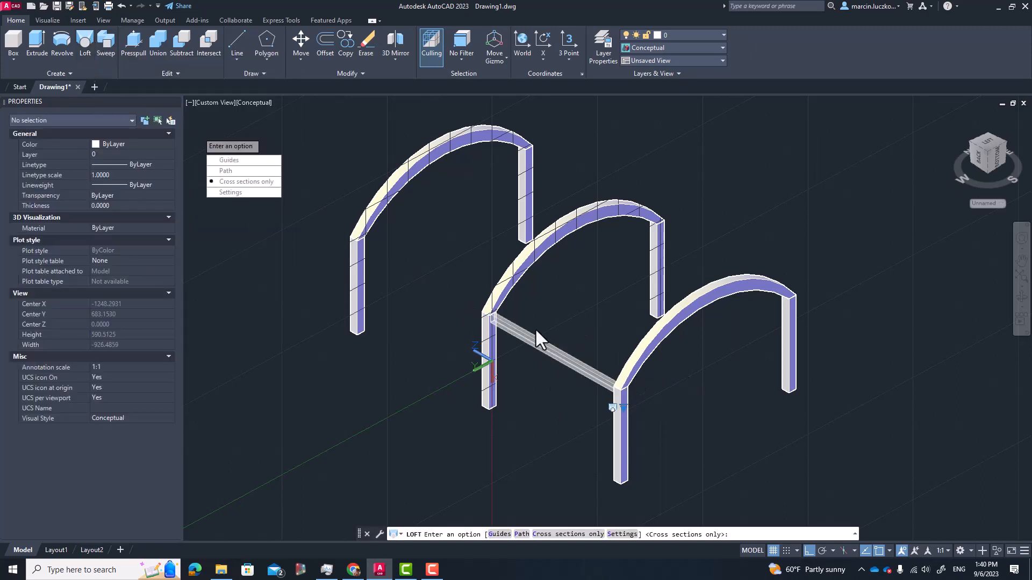
pyautogui.press('Return')
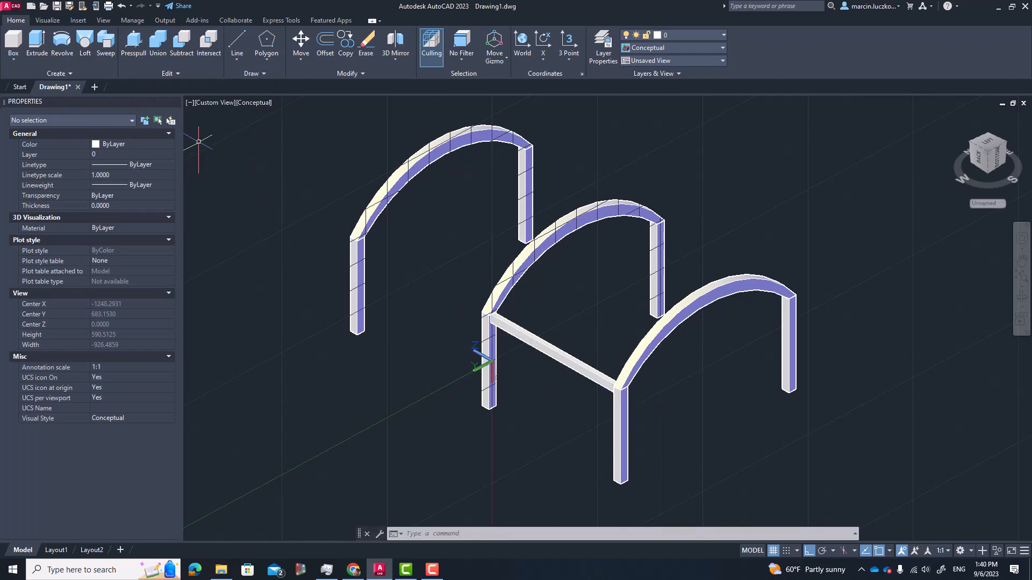
pyautogui.scroll(3, 569, 312)
pyautogui.click(457, 355)
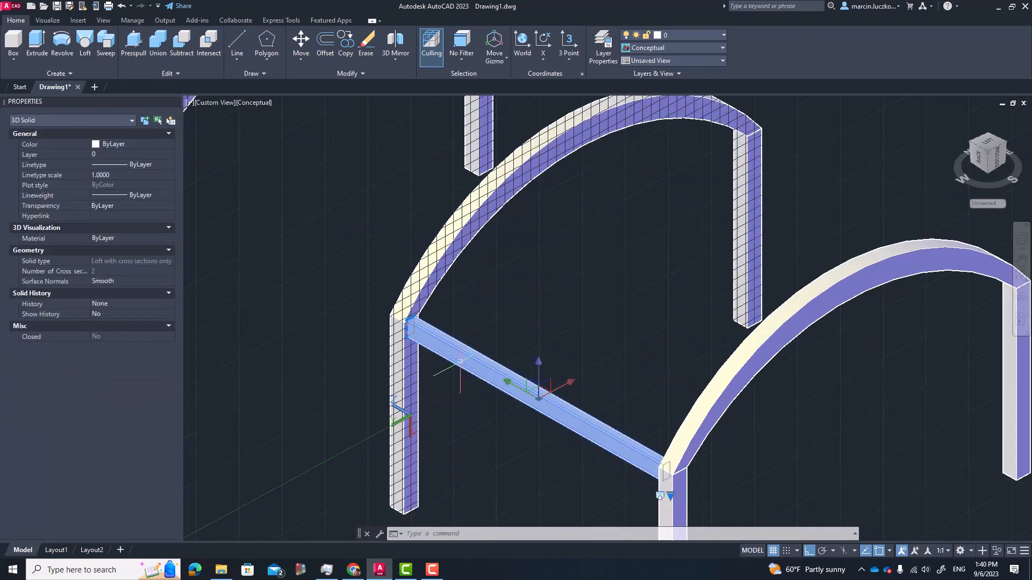
pyautogui.press('Escape')
pyautogui.click(543, 395)
pyautogui.press('Escape')
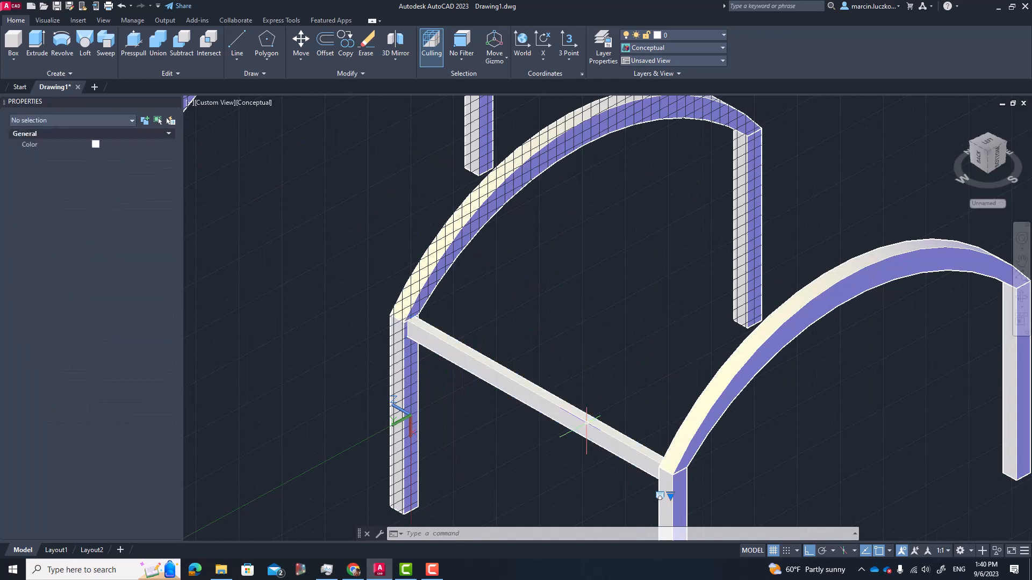
# Step: Draw a rectangle of length 10 and width 20 by dimensions in empty space beside the foot of the middle arch's rear column
pyautogui.scroll(-2, 569, 392)
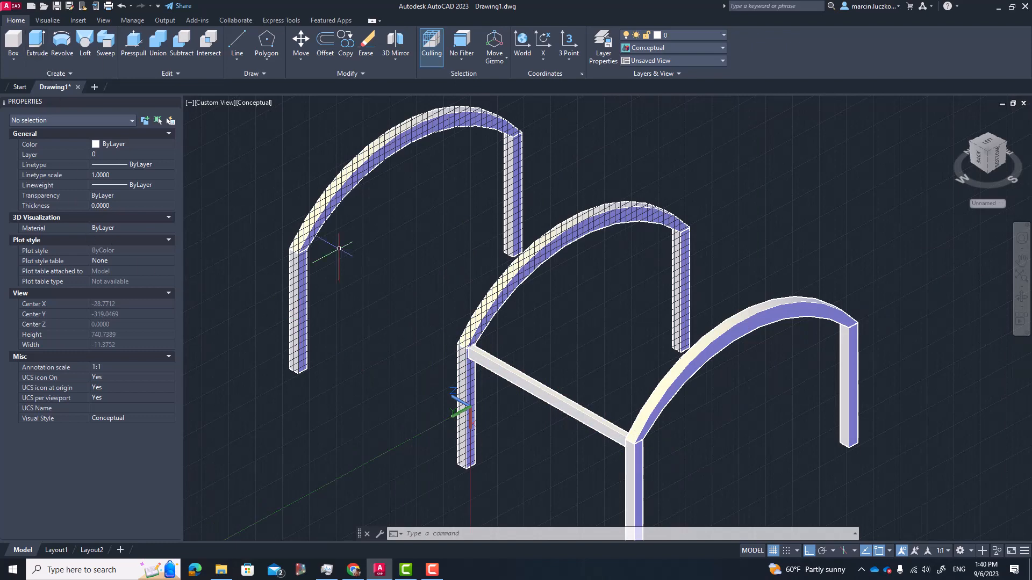
pyautogui.moveTo(540, 454); pyautogui.dragTo(598, 307, button='middle')
pyautogui.scroll(4, 645, 268)
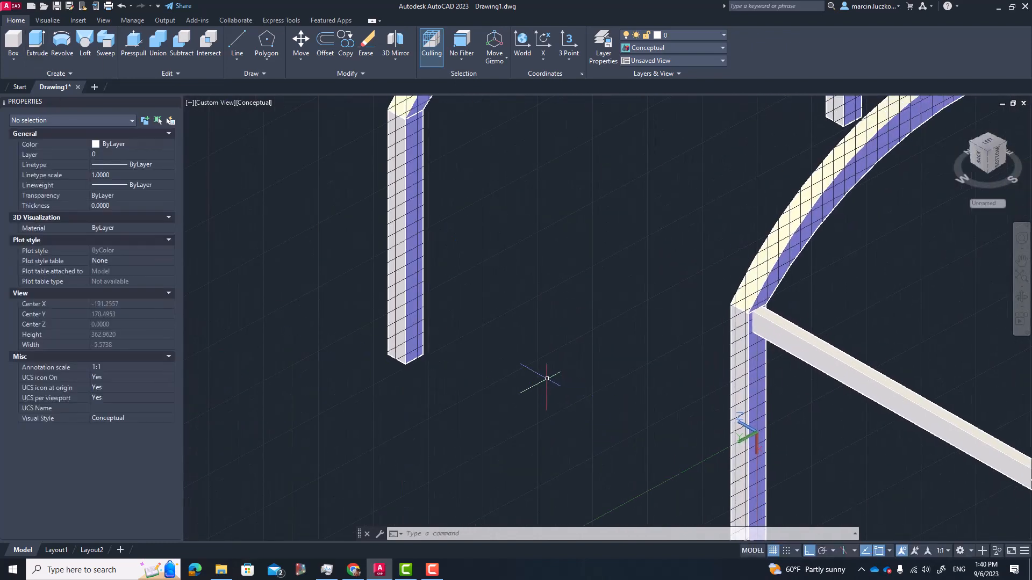
pyautogui.moveTo(614, 412); pyautogui.dragTo(473, 194, button='middle')
pyautogui.scroll(2, 656, 347)
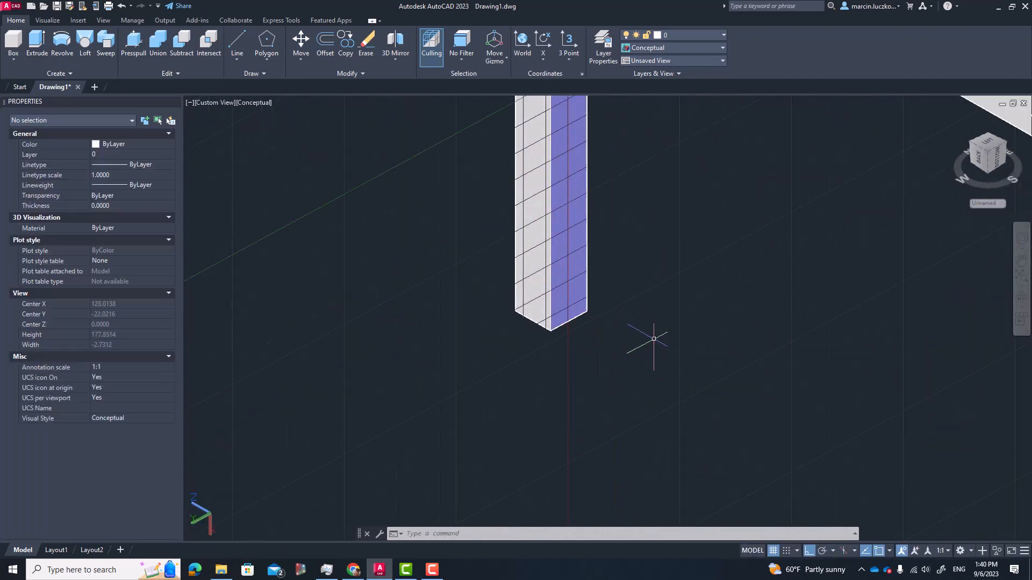
pyautogui.write('c')
pyautogui.press('Return')
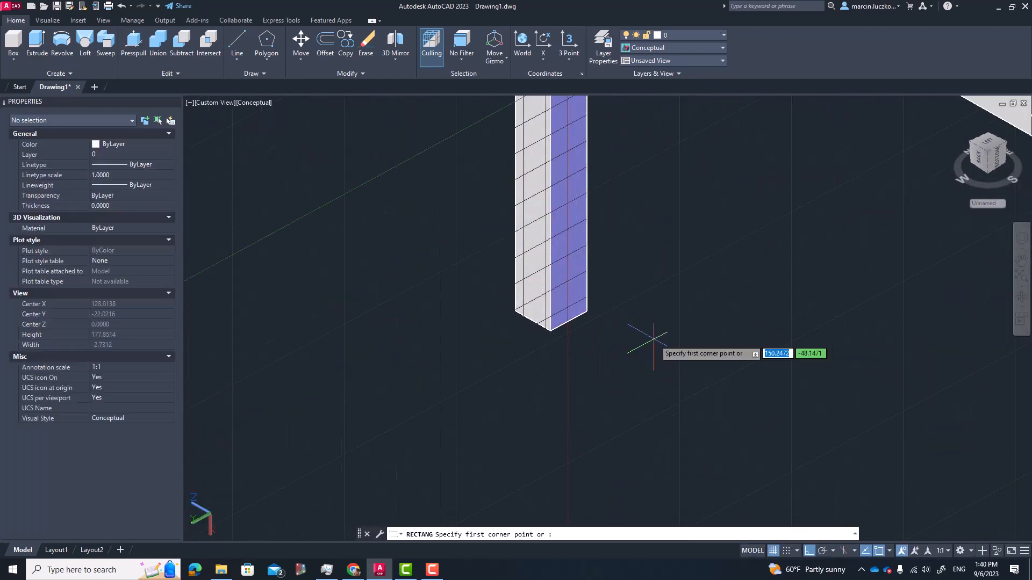
pyautogui.click(655, 337)
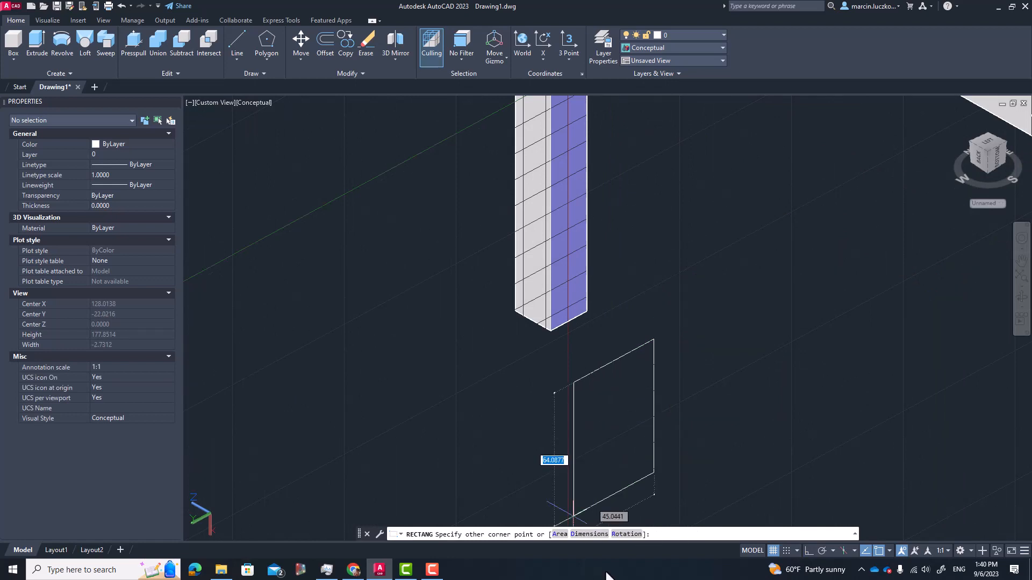
pyautogui.click(587, 534)
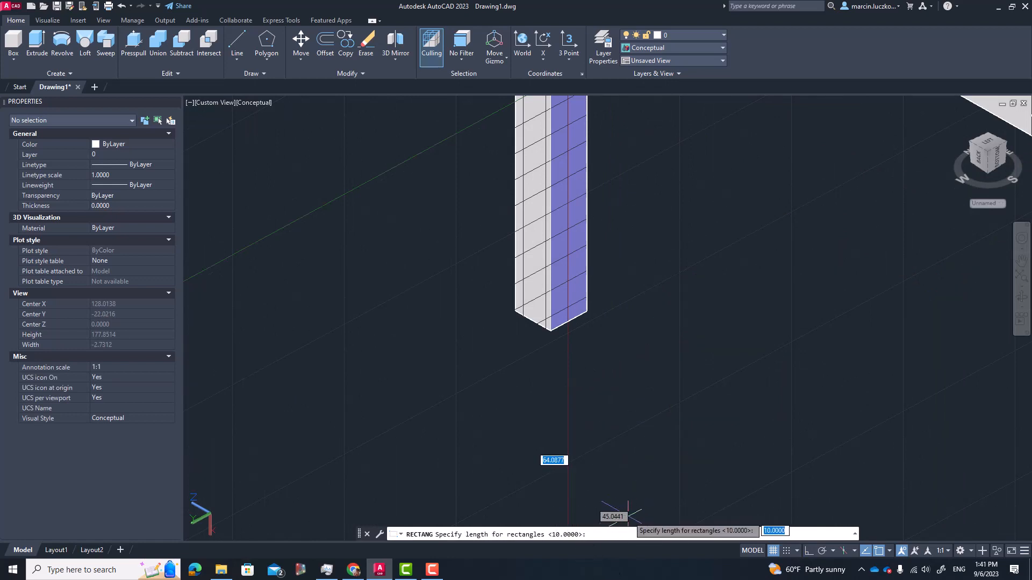
pyautogui.press('Return')
pyautogui.press('Return')
pyautogui.click(628, 253)
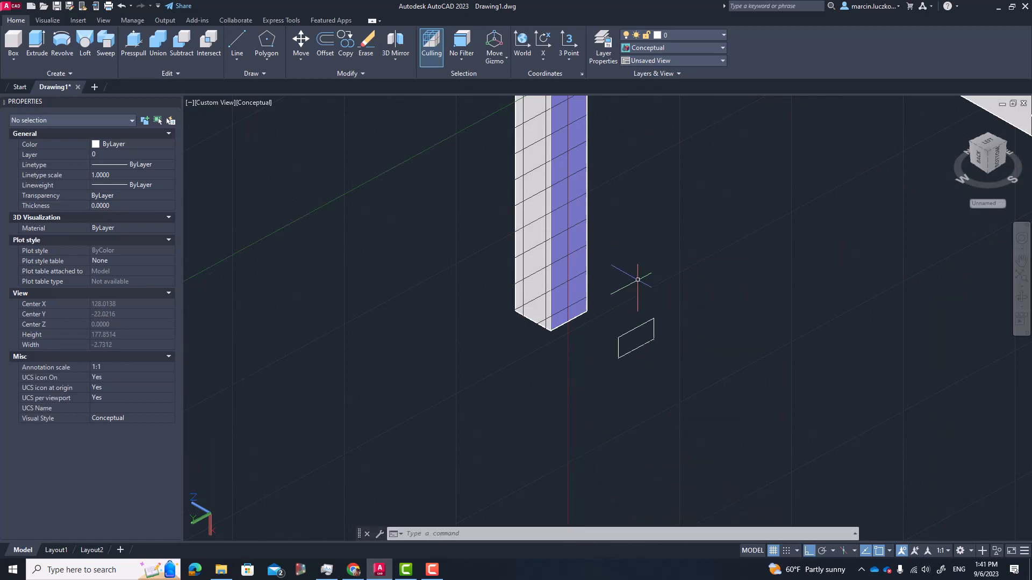
# Step: Rotate the new rectangle 90 degrees about the midpoint of its short edge so its long side stands upright
pyautogui.click(645, 310)
pyautogui.click(633, 385)
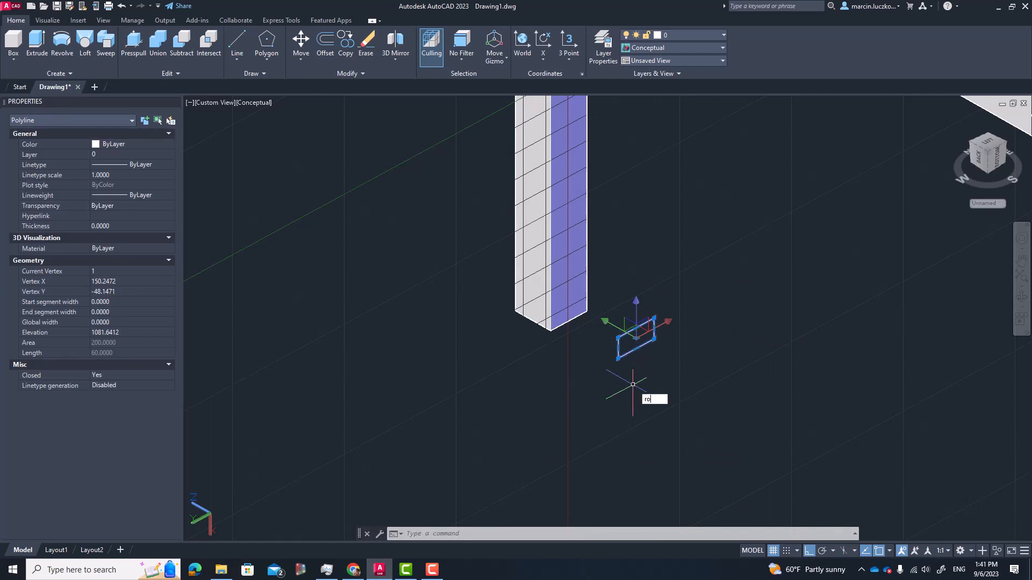
pyautogui.write('rotate')
pyautogui.press('Return')
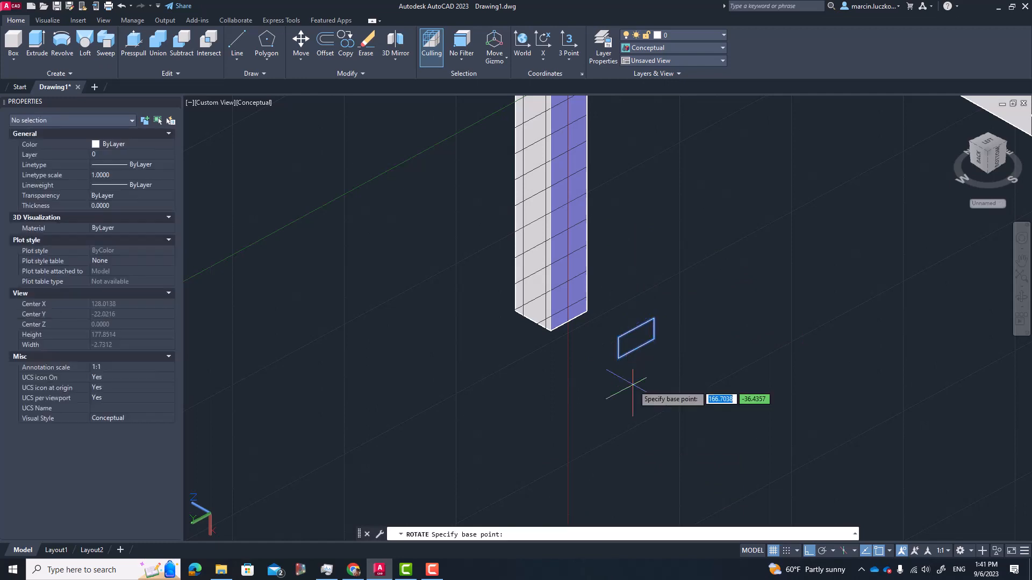
pyautogui.click(654, 330)
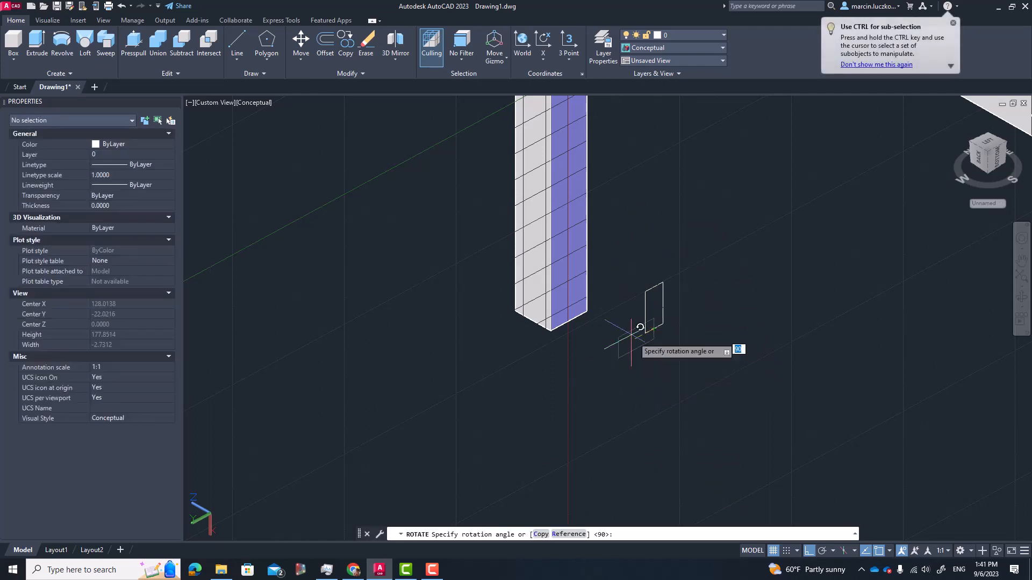
pyautogui.click(569, 371)
# Step: Move the rectangle by its bottom-edge midpoint onto the bottom-edge midpoint of the middle arch's rear column side face
pyautogui.click(653, 297)
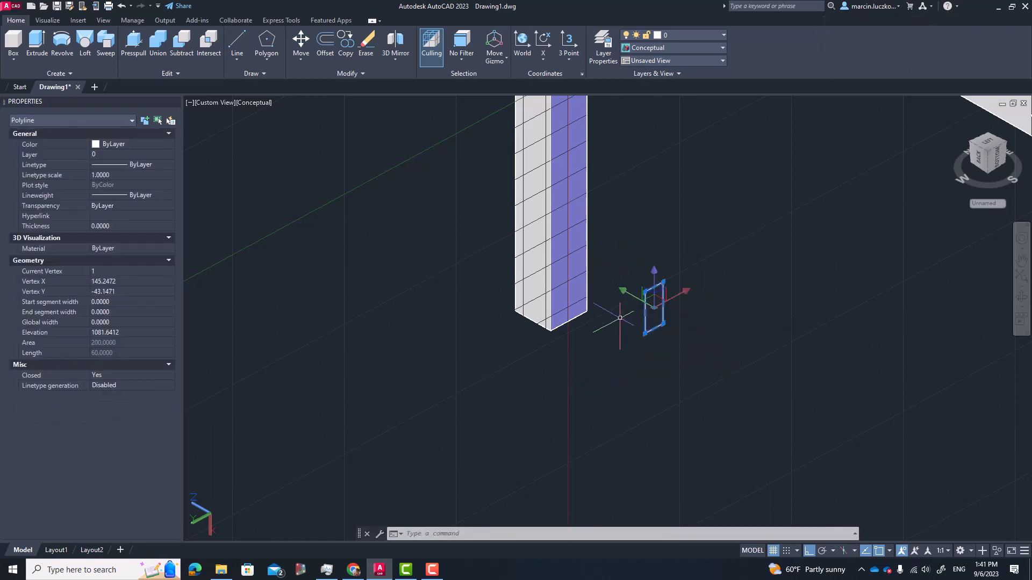
pyautogui.write('move')
pyautogui.press('Return')
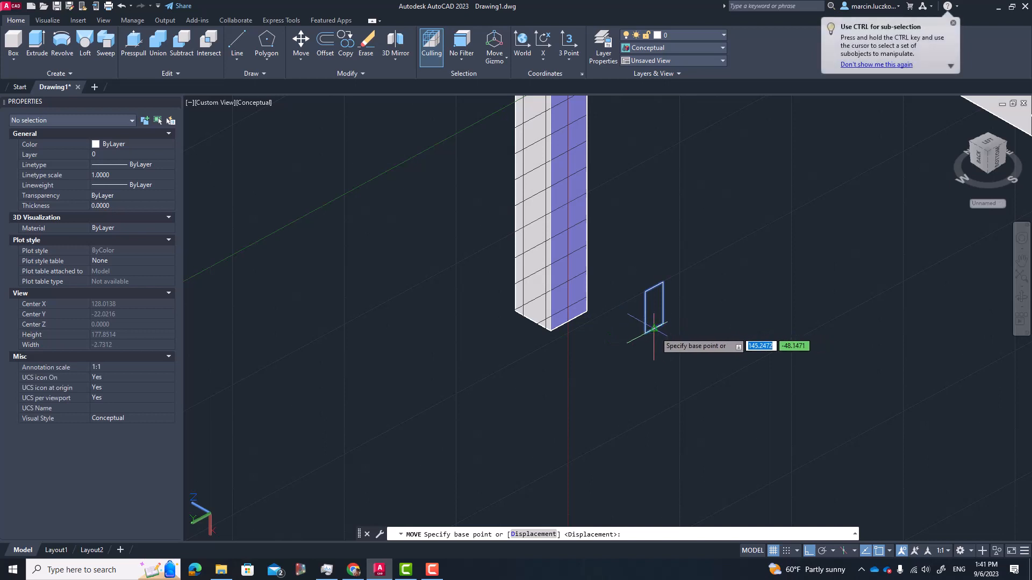
pyautogui.click(654, 330)
pyautogui.click(570, 319)
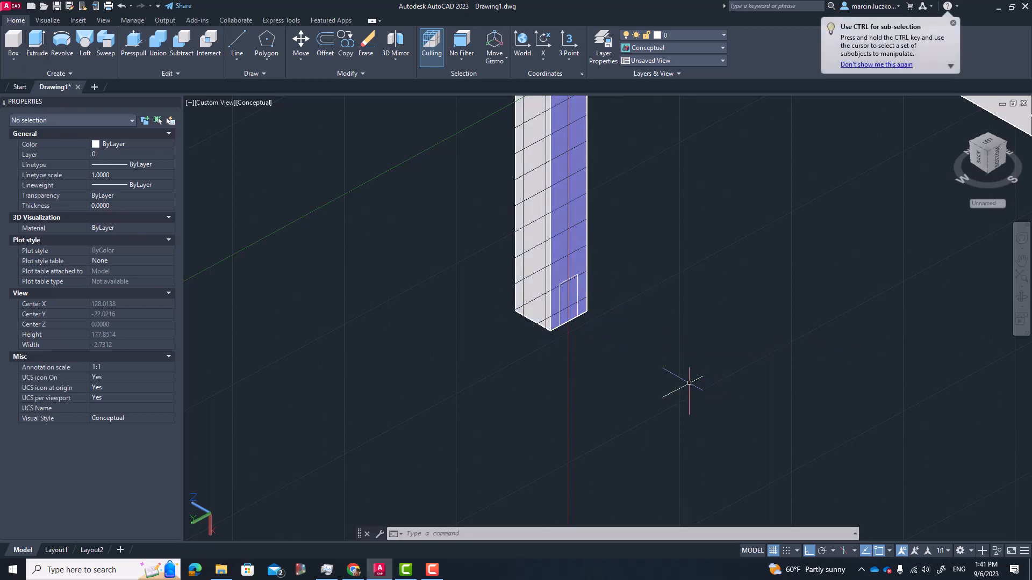
pyautogui.write('l')
pyautogui.press('Return')
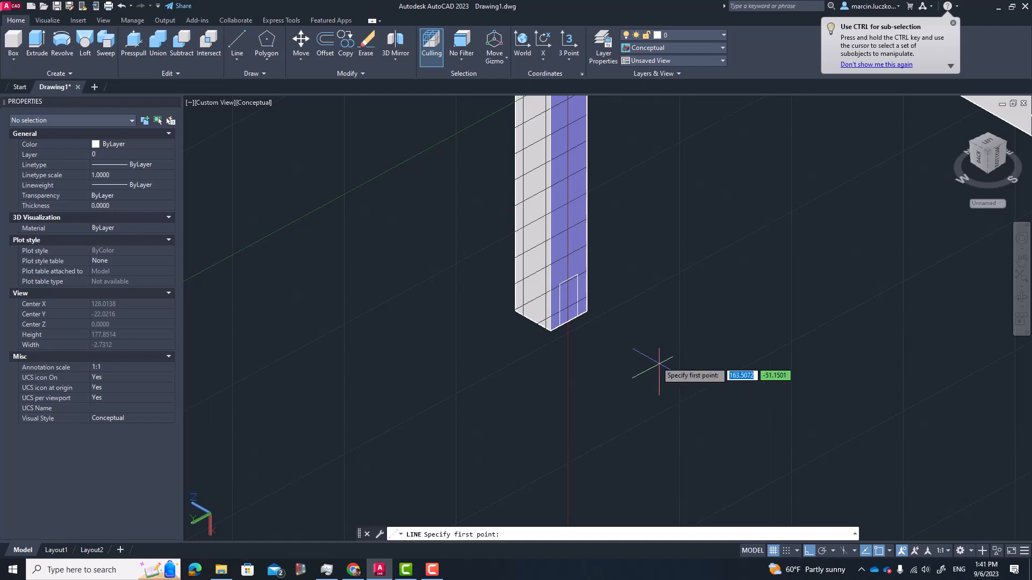
pyautogui.click(560, 326)
pyautogui.scroll(-5, 556, 312)
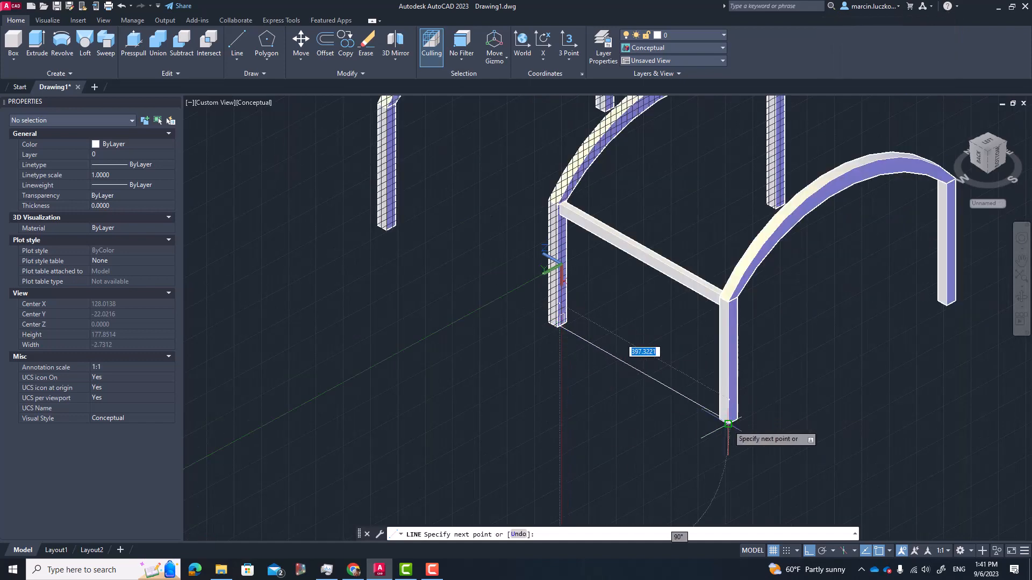
pyautogui.scroll(5, 720, 422)
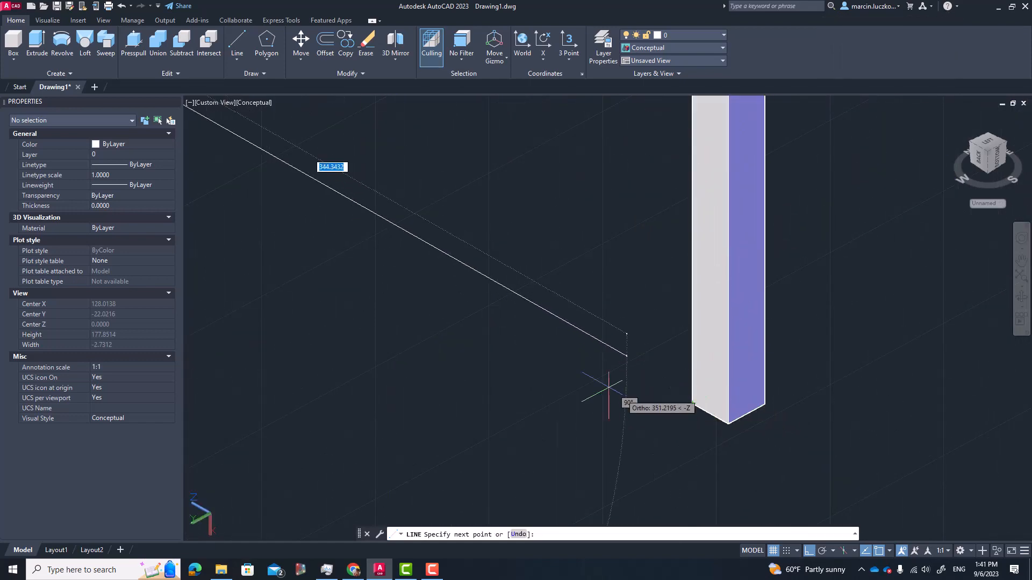
pyautogui.keyDown('shift'); pyautogui.moveTo(618, 385); pyautogui.dragTo(683, 342, button='middle'); pyautogui.keyUp('shift')
pyautogui.scroll(4, 719, 421)
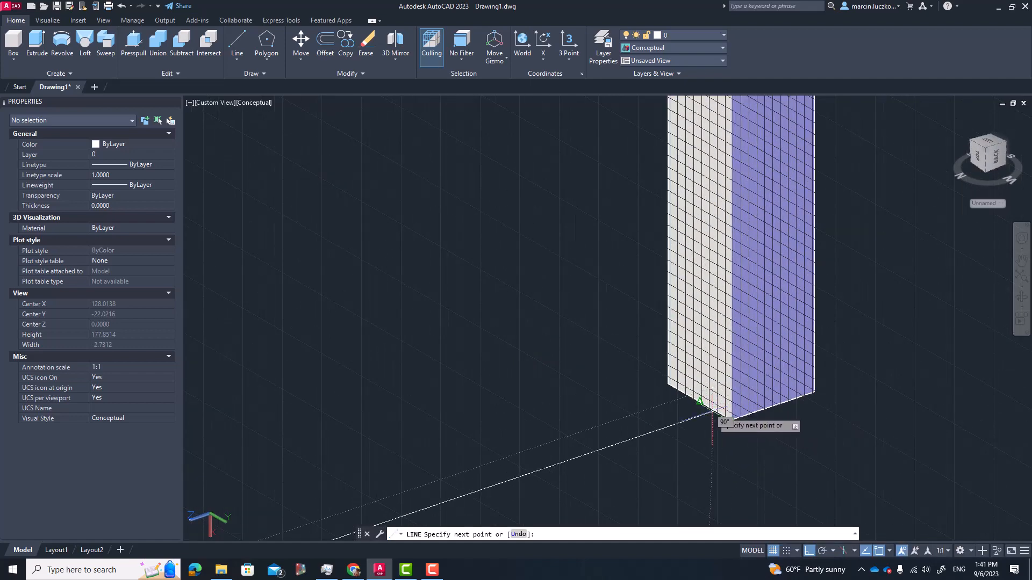
pyautogui.press('Escape')
# Step: Draw a line from the middle arch's rear column bottom corner to the facing bottom corner of the adjacent arch's rear column
pyautogui.scroll(-7, 723, 398)
pyautogui.scroll(6, 618, 408)
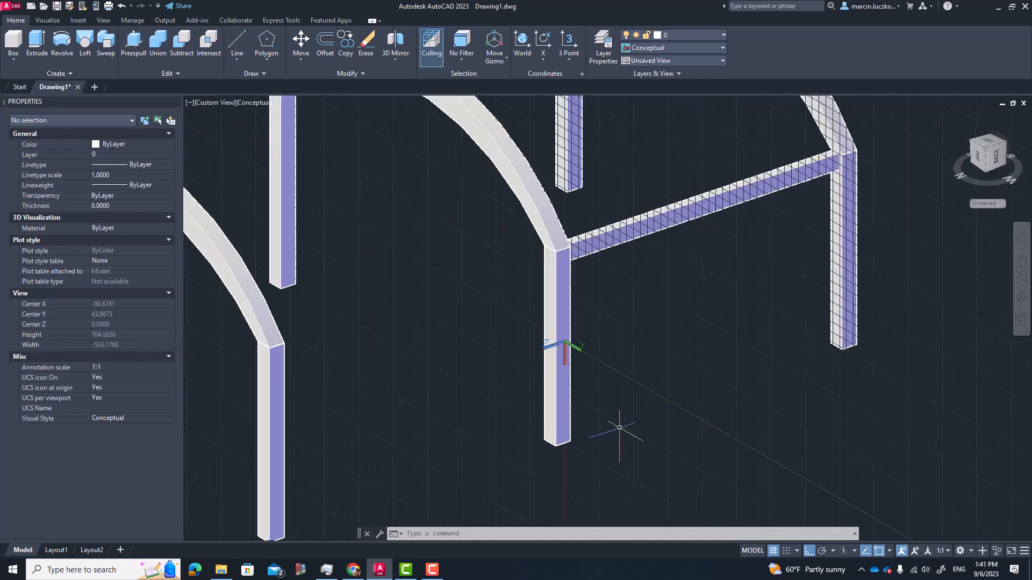
pyautogui.press('Return')
pyautogui.click(549, 446)
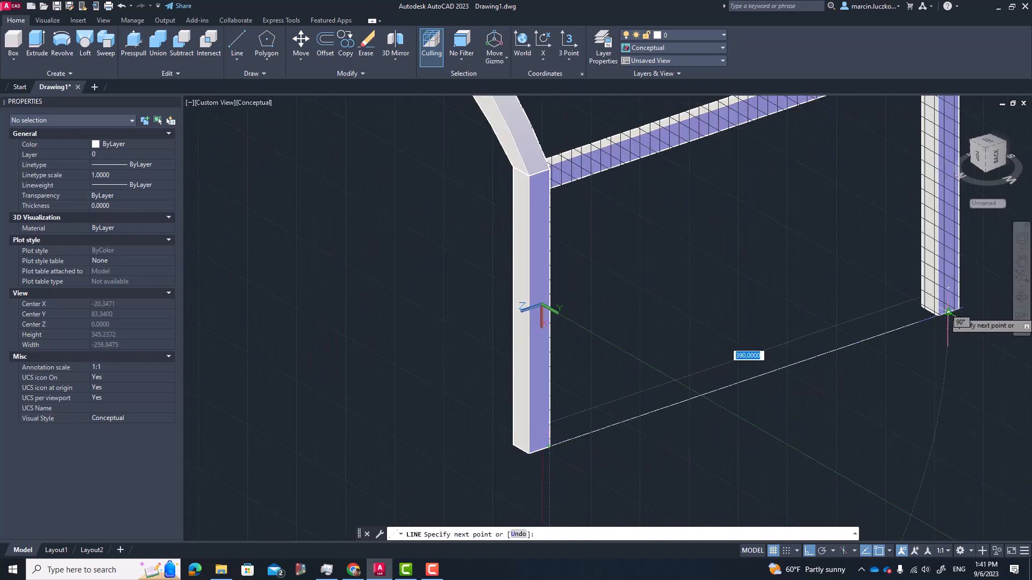
pyautogui.click(940, 316)
pyautogui.press('Escape')
pyautogui.moveTo(890, 352); pyautogui.dragTo(870, 356, button='middle')
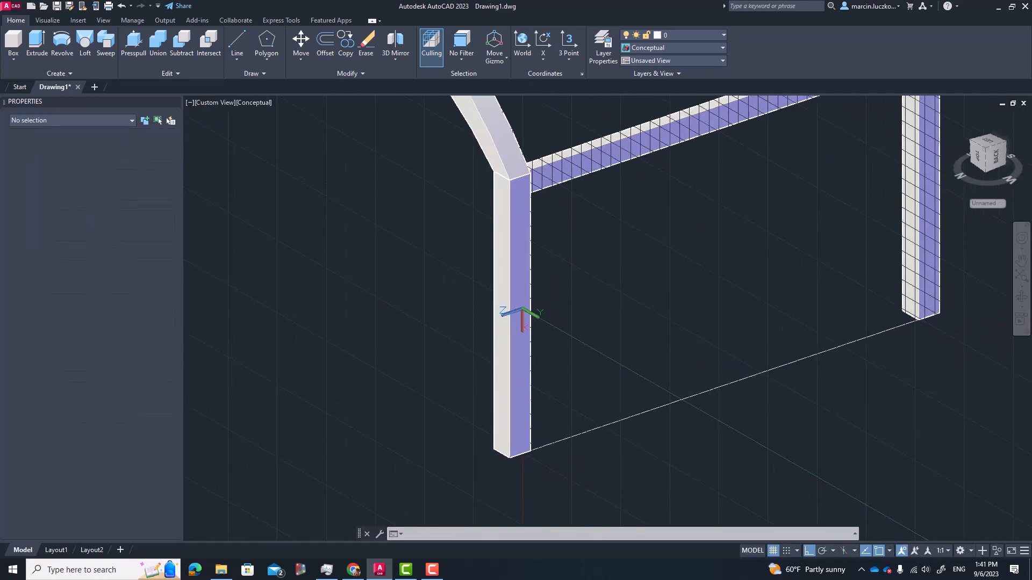
# Step: Move the line by its endpoint at the column corner onto the lower corner of the 10 by 20 rectangle
pyautogui.click(788, 361)
pyautogui.keyDown('shift'); pyautogui.moveTo(762, 348); pyautogui.dragTo(647, 405, button='middle'); pyautogui.keyUp('shift')
pyautogui.scroll(3, 568, 293)
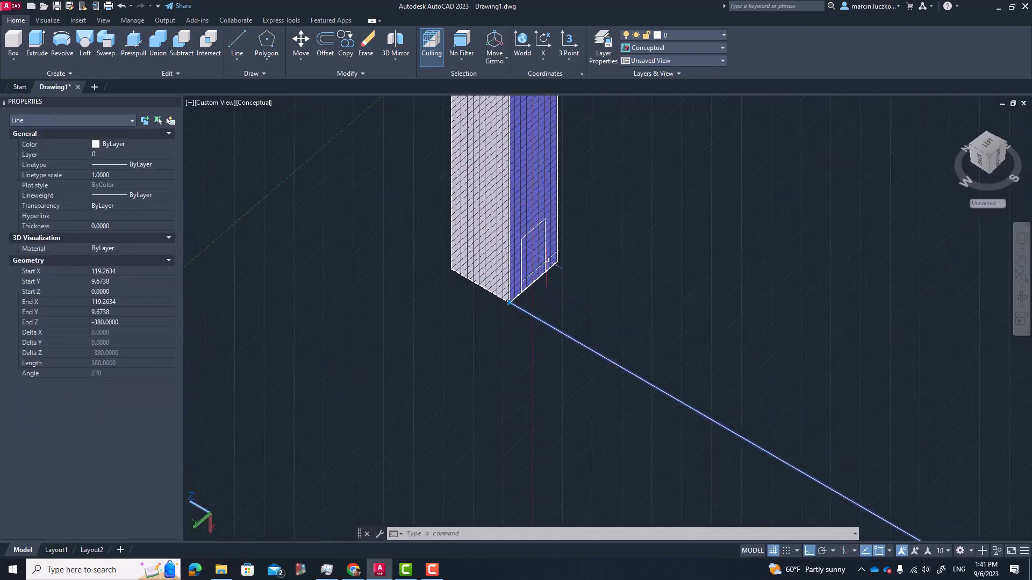
pyautogui.press('Return')
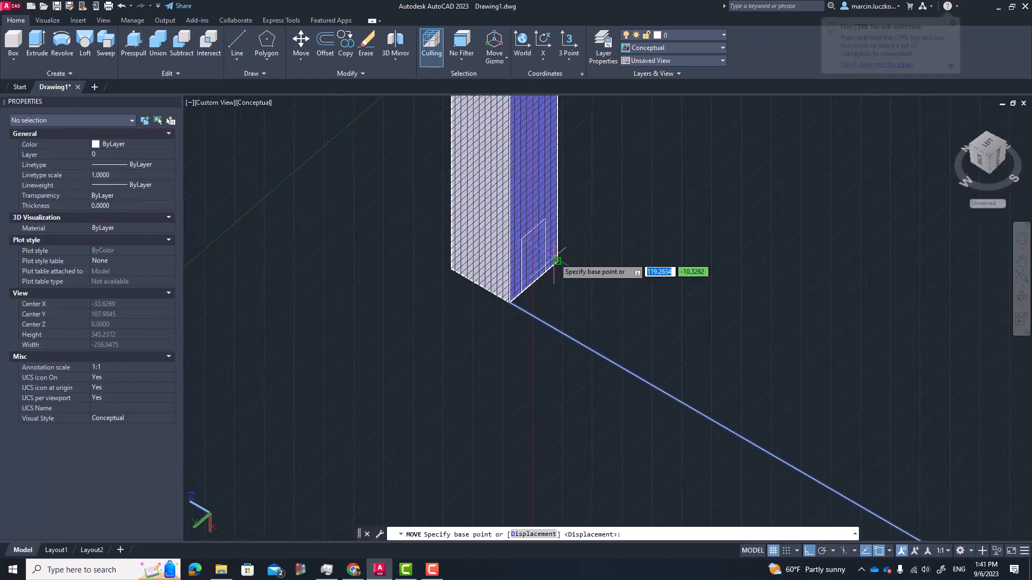
pyautogui.click(509, 303)
pyautogui.click(528, 300)
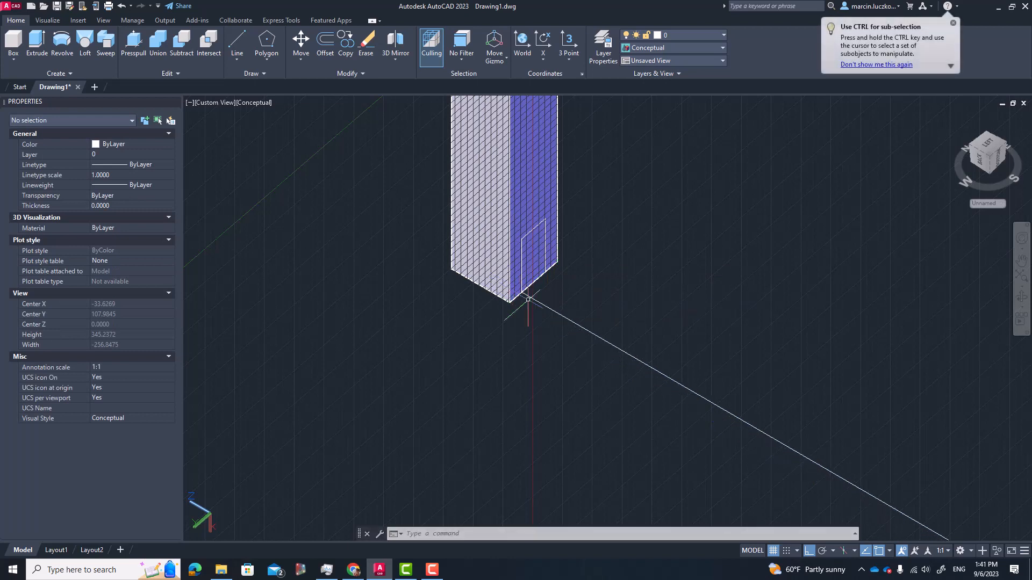
# Step: Sweep the 10 by 20 rectangle along the line to form a solid beam between the column feet
pyautogui.click(107, 41)
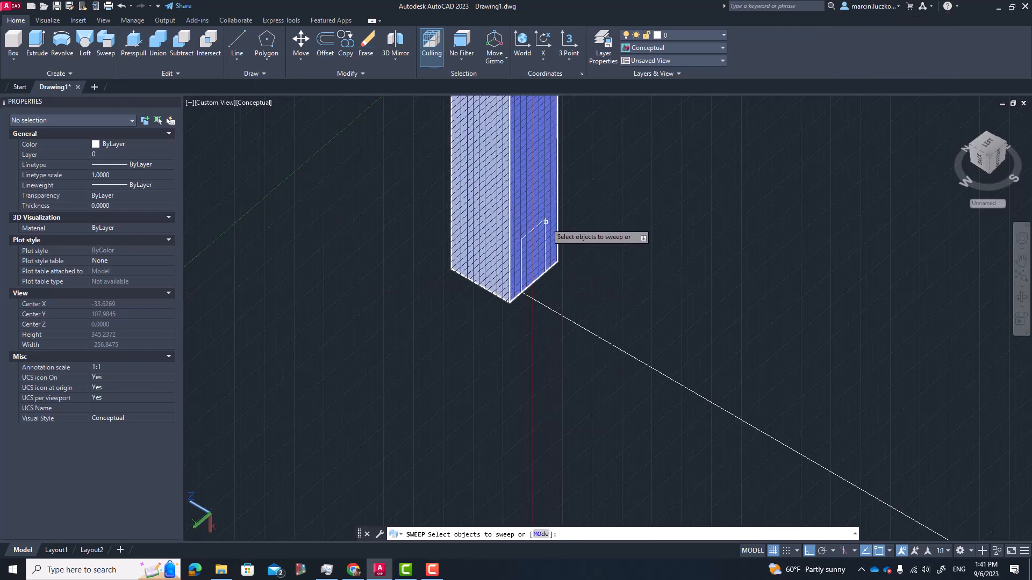
pyautogui.click(370, 174)
pyautogui.click(671, 413)
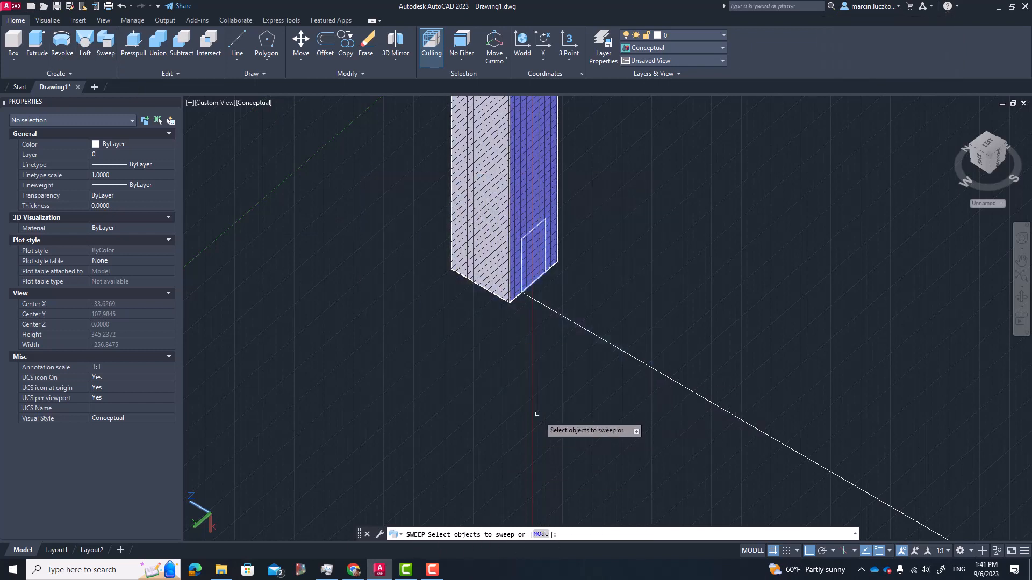
pyautogui.press('Return')
pyautogui.click(568, 326)
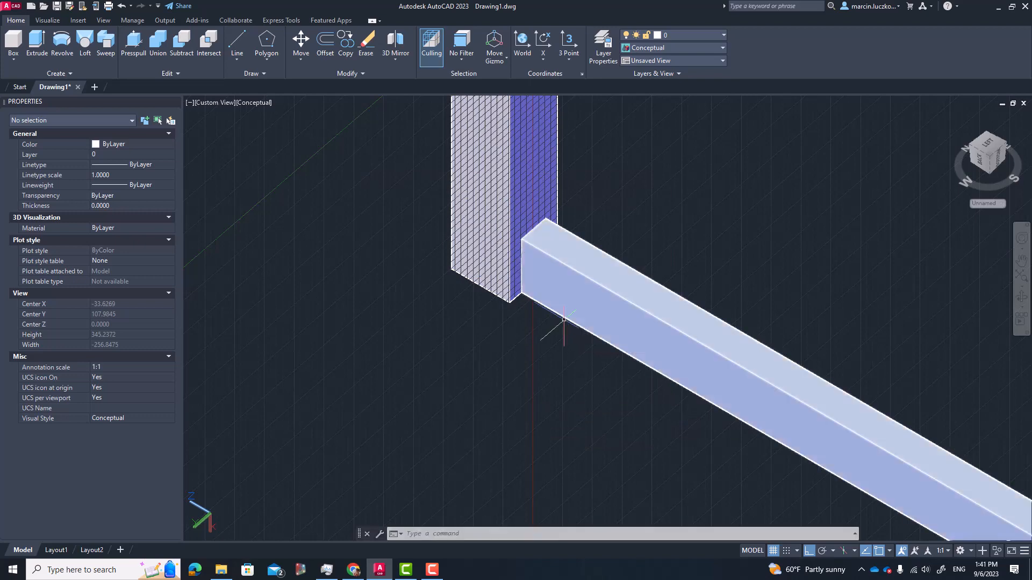
# Step: Compare the solid properties of the lower swept beam and the upper lofted beam between the two arches
pyautogui.click(763, 409)
pyautogui.scroll(-5, 760, 410)
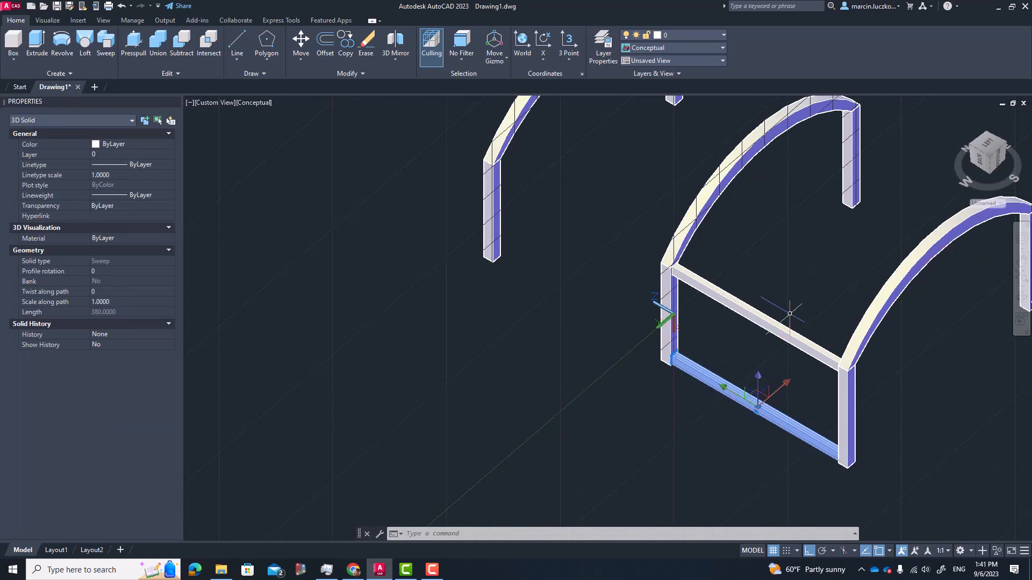
pyautogui.click(786, 319)
pyautogui.click(776, 331)
pyautogui.press('Escape')
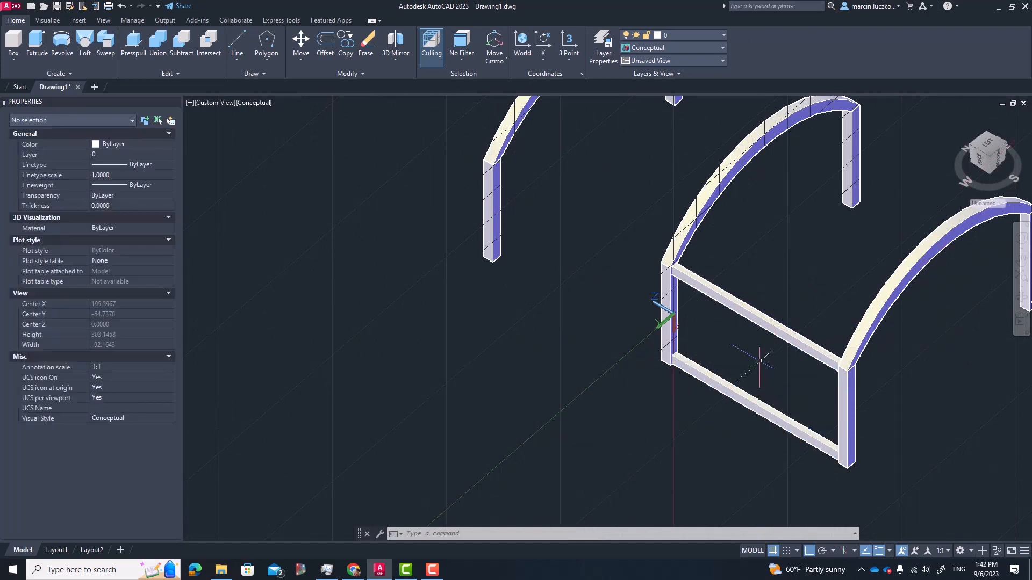
pyautogui.scroll(4, 780, 344)
pyautogui.click(767, 342)
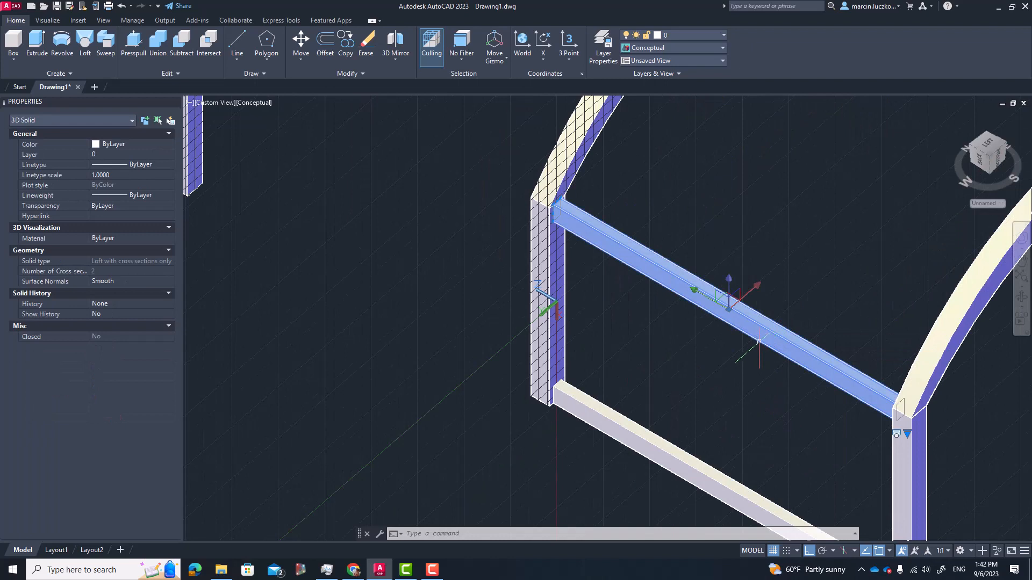
pyautogui.press('Escape')
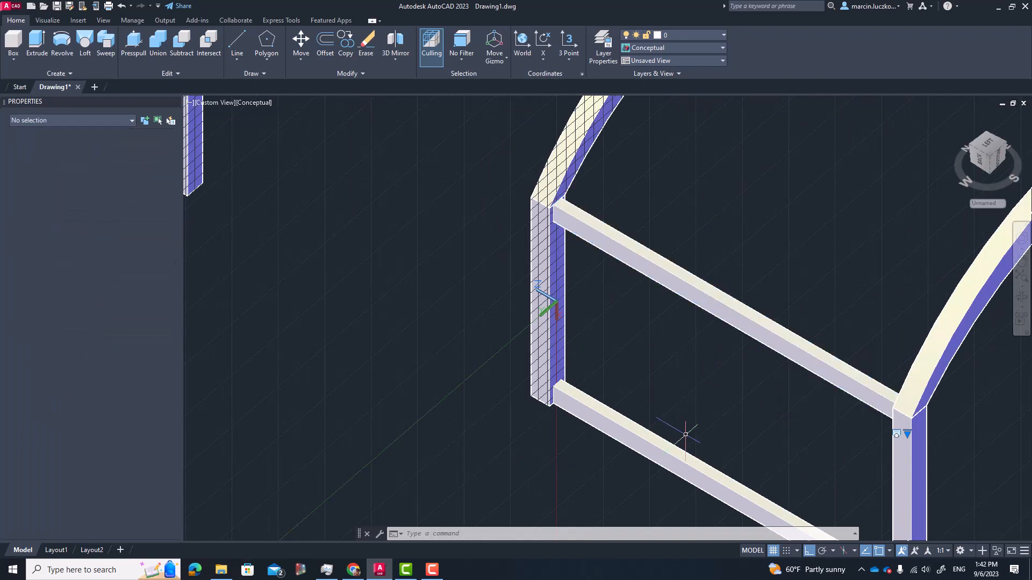
pyautogui.click(681, 434)
pyautogui.click(639, 464)
pyautogui.press('Escape')
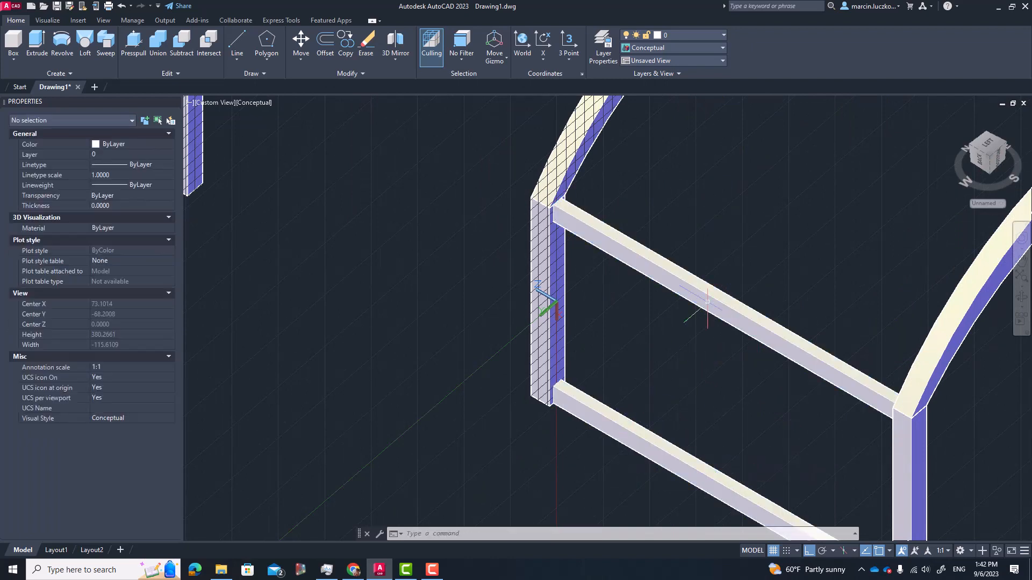
pyautogui.click(700, 293)
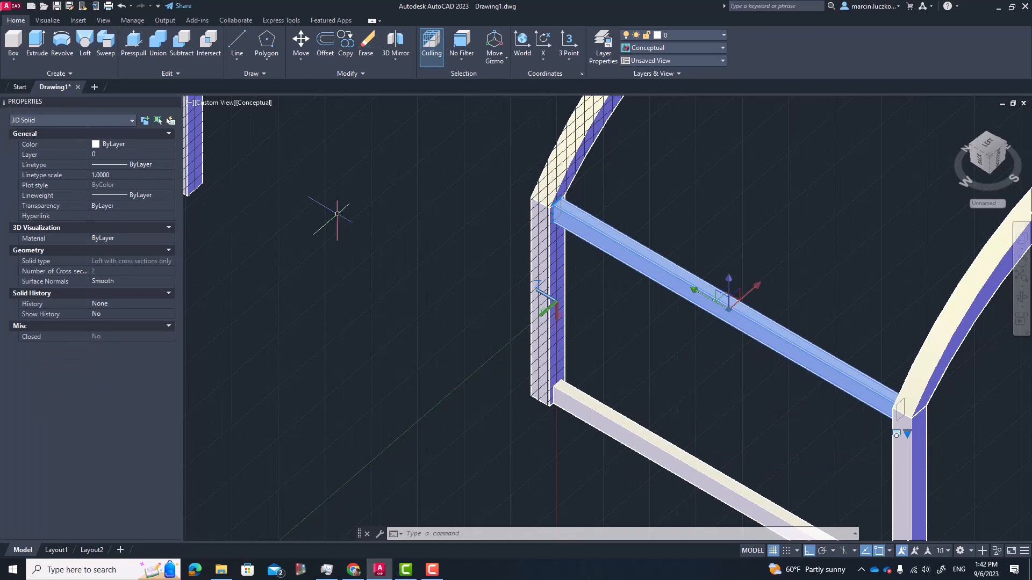
pyautogui.scroll(-4, 715, 374)
pyautogui.press('Escape')
# Step: Move the lower swept beam by its end corner at the outer arch's column to the middle arch's column foot, placing it in the adjacent bay
pyautogui.click(731, 418)
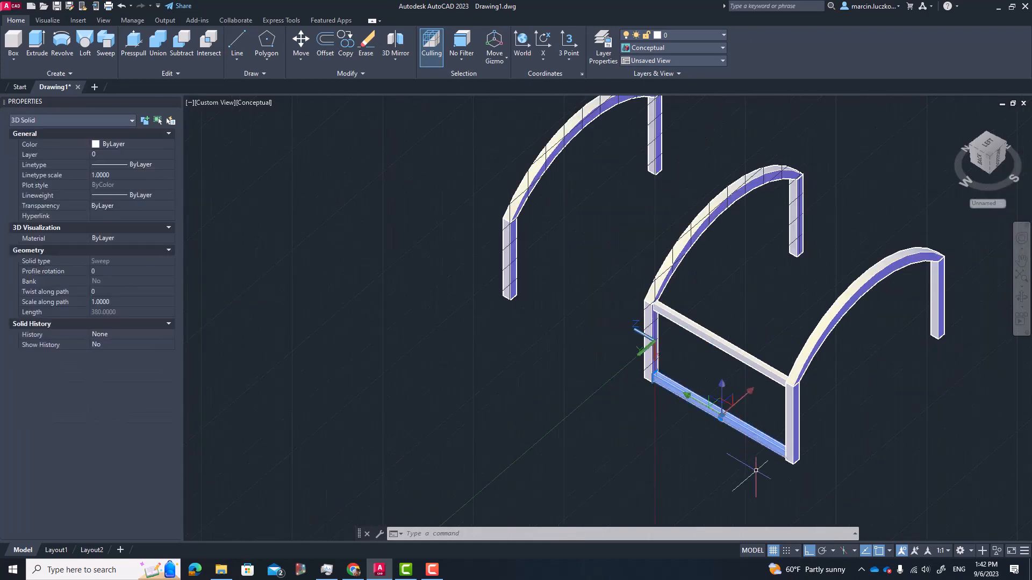
pyautogui.press('Return')
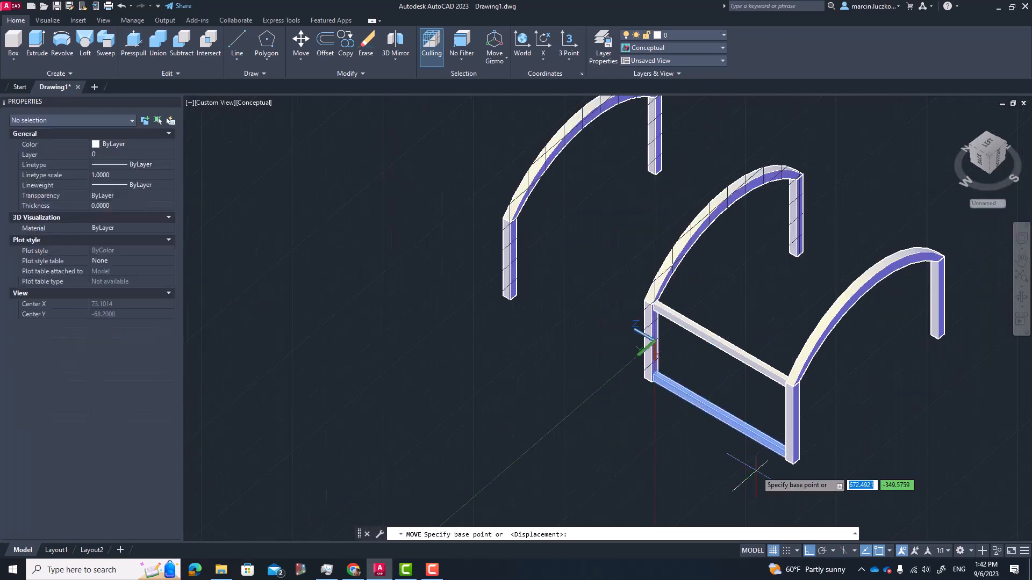
pyautogui.scroll(5, 786, 461)
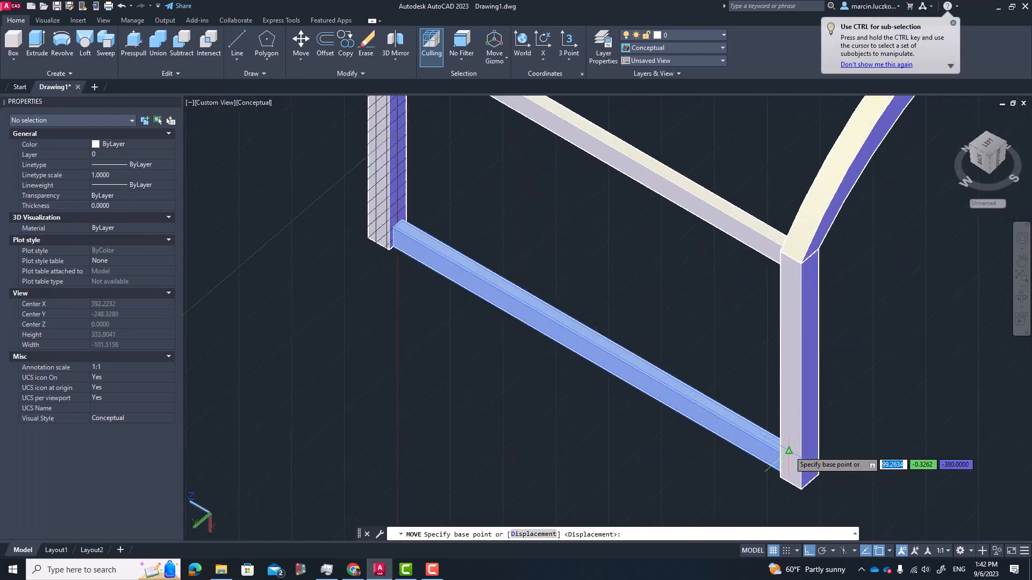
pyautogui.click(784, 471)
pyautogui.scroll(-4, 784, 471)
pyautogui.scroll(4, 659, 383)
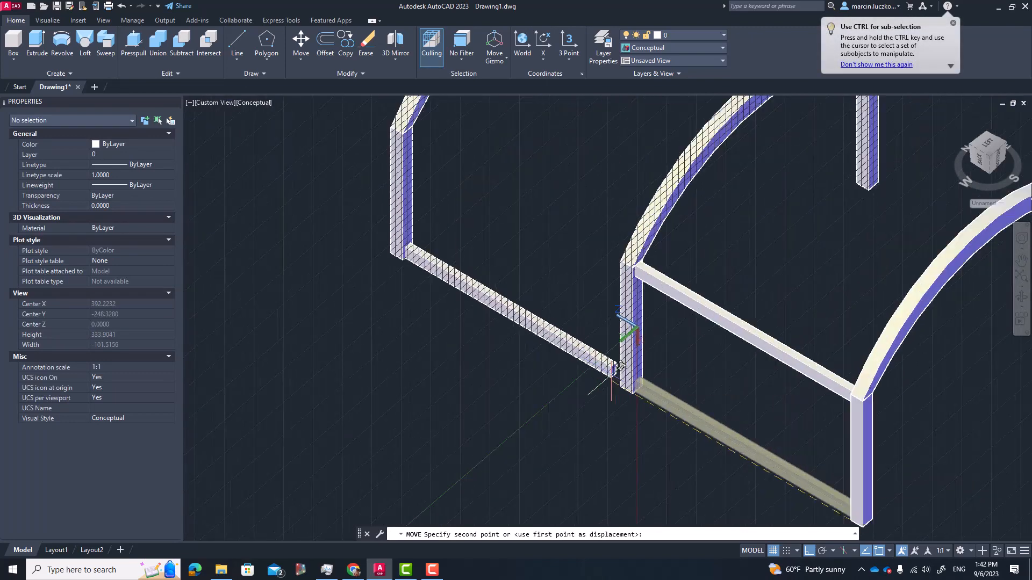
pyautogui.click(622, 391)
pyautogui.scroll(-4, 621, 391)
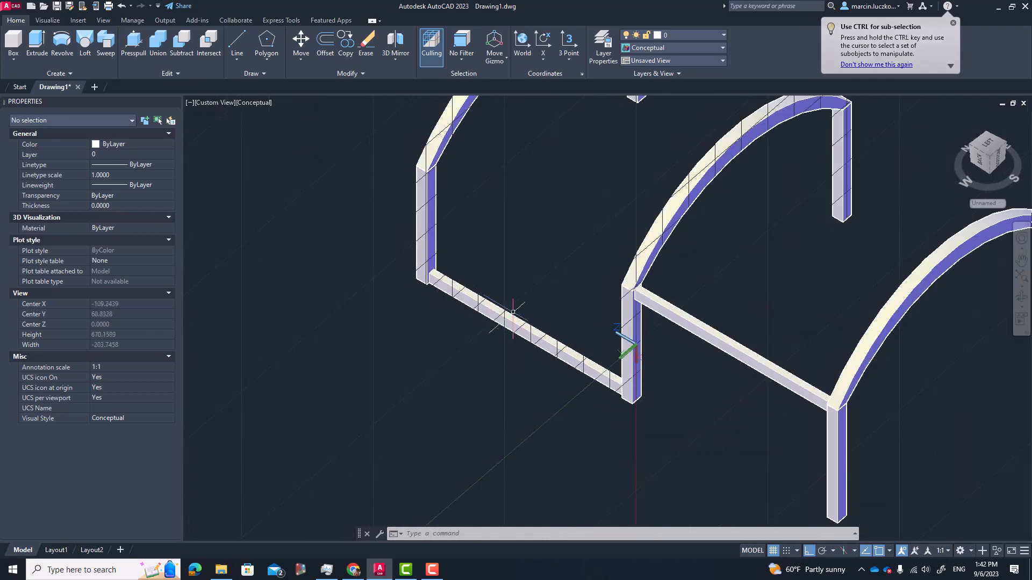
# Step: Move the swept beam between the far and middle arches from the column's foot straight up to its top, by its upper end corner
pyautogui.scroll(5, 493, 274)
pyautogui.click(458, 409)
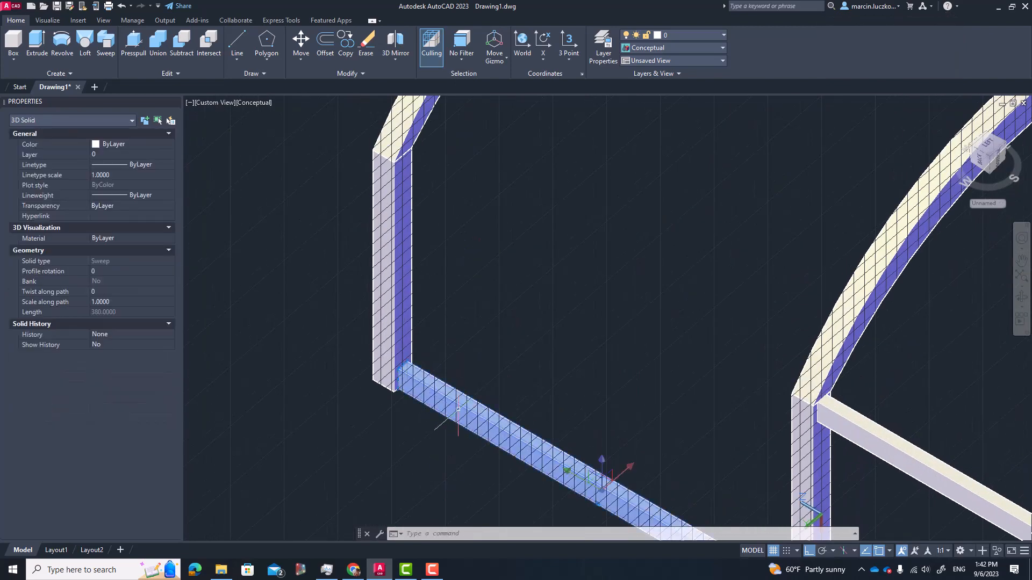
pyautogui.write('move')
pyautogui.press('Return')
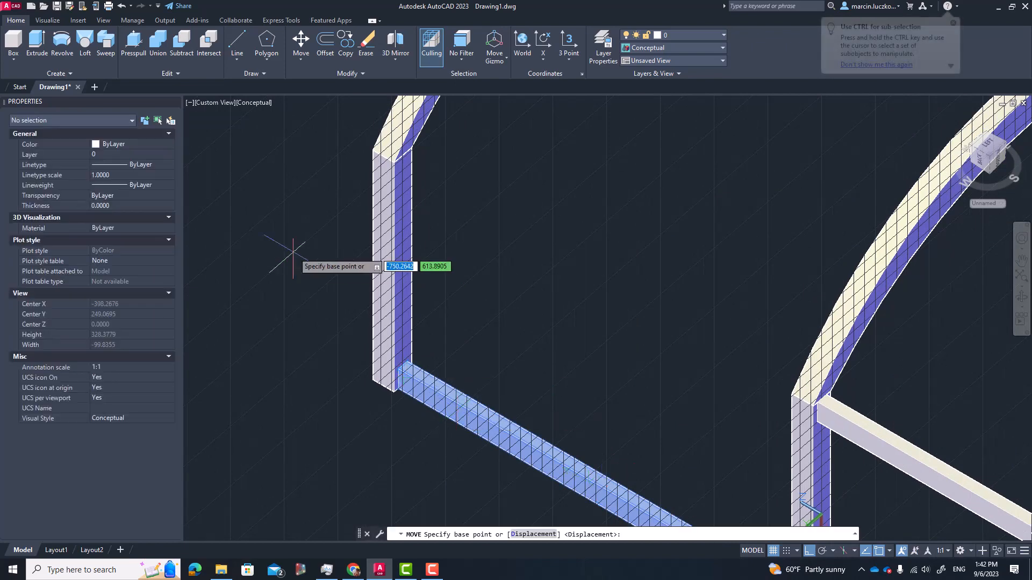
pyautogui.scroll(3, 401, 371)
pyautogui.click(404, 333)
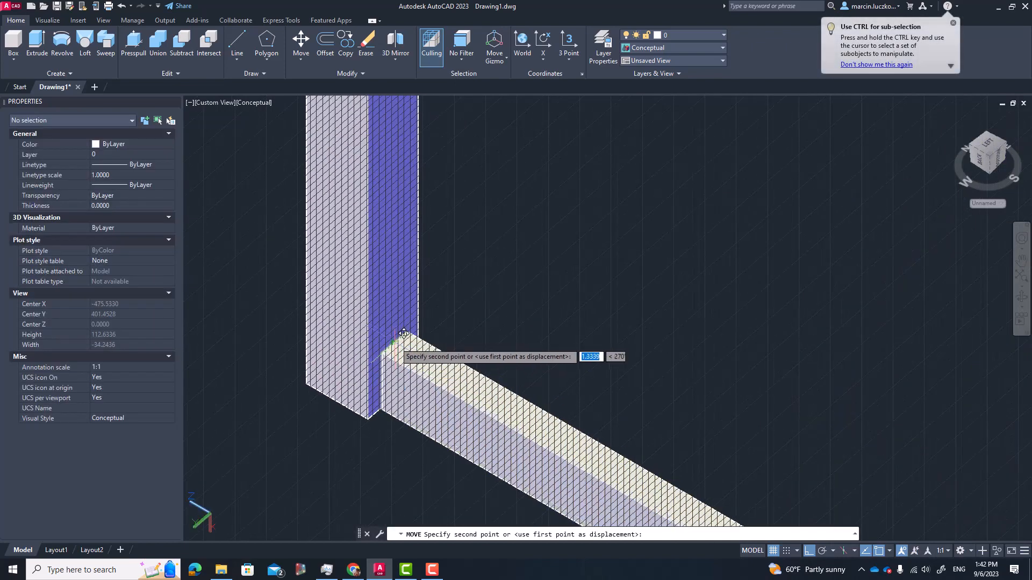
pyautogui.scroll(-4, 400, 344)
pyautogui.scroll(4, 424, 199)
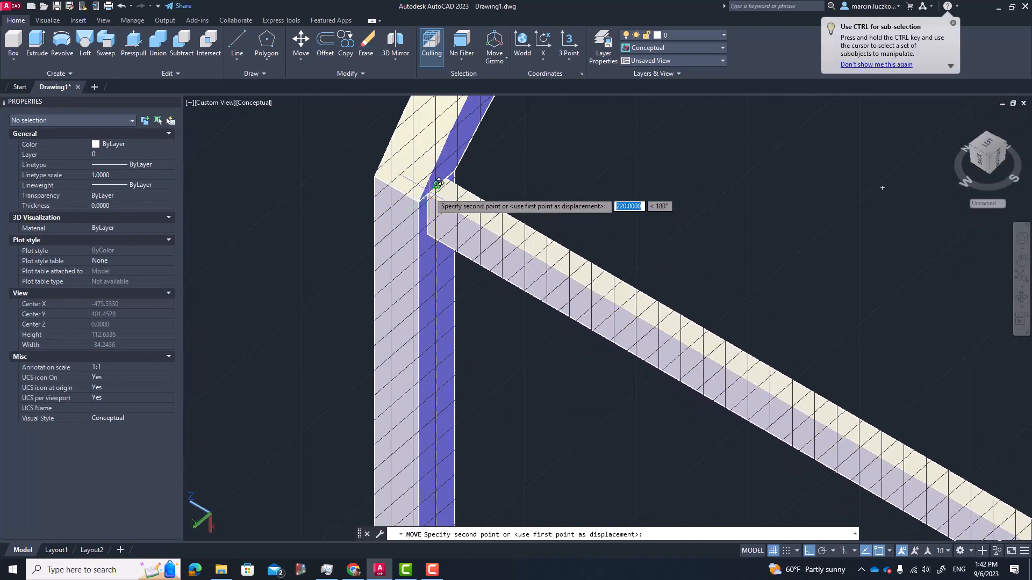
pyautogui.click(433, 180)
pyautogui.scroll(-5, 671, 341)
# Step: Copy both longitudinal beams from the end arch's near column to its opposite column, using matching column foot corners as base and target points
pyautogui.click(702, 335)
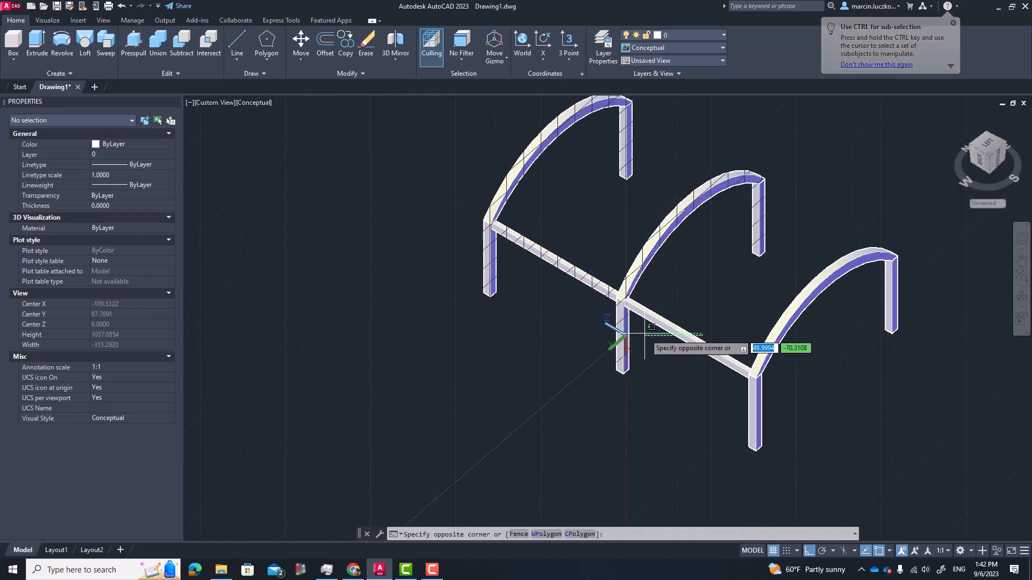
pyautogui.click(614, 341)
pyautogui.click(548, 271)
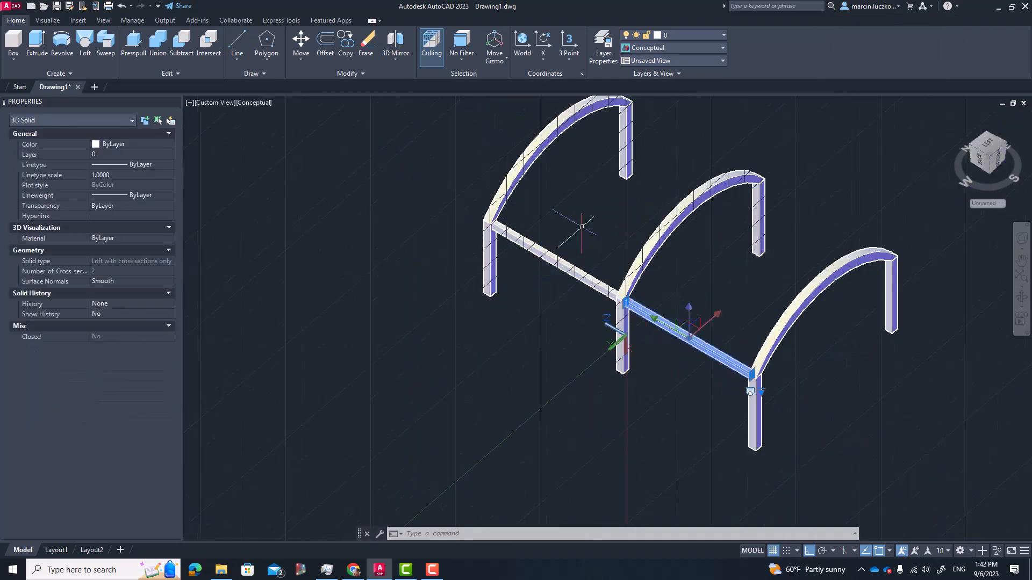
pyautogui.click(514, 288)
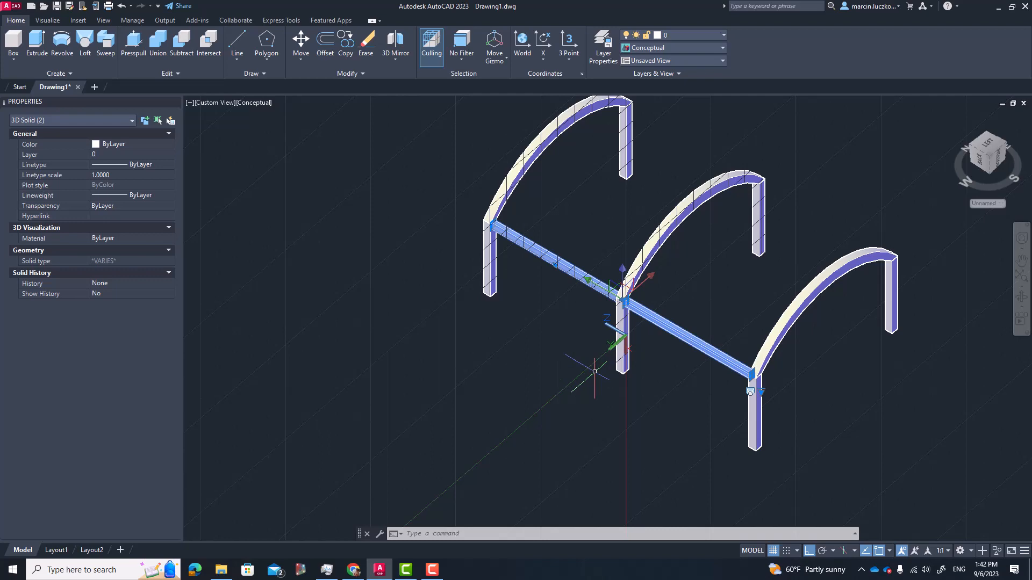
pyautogui.press('Return')
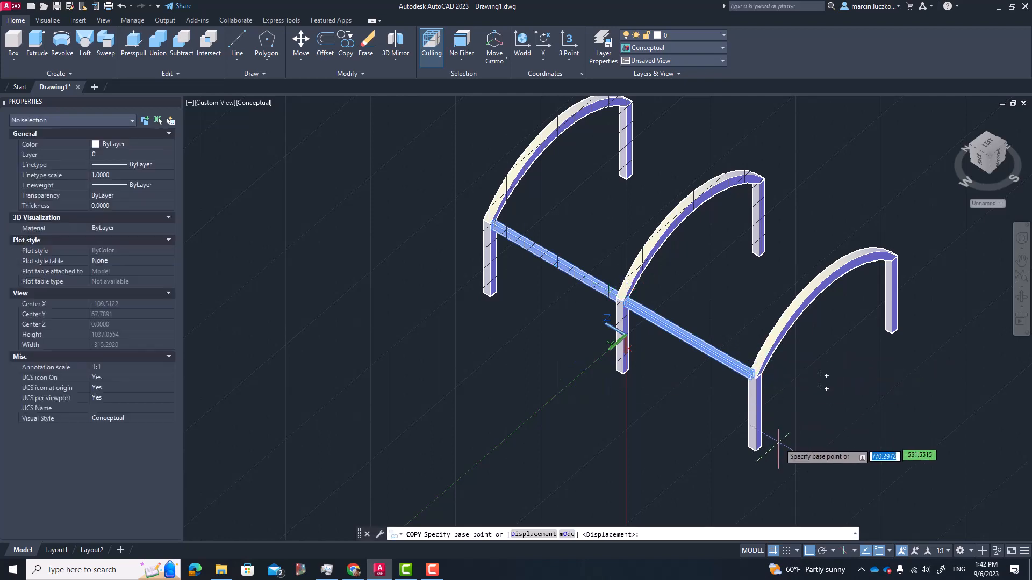
pyautogui.click(758, 447)
pyautogui.scroll(3, 909, 321)
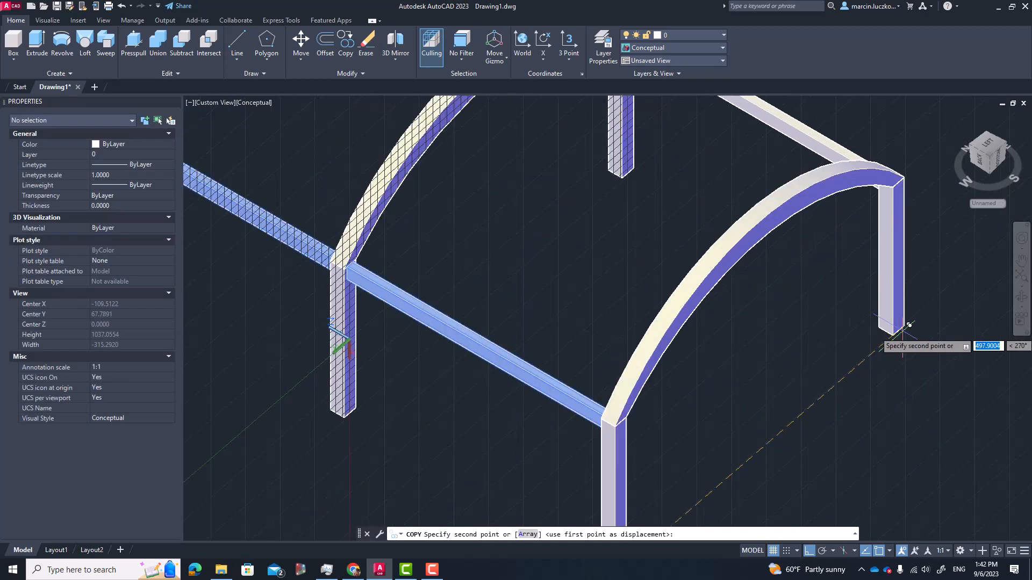
pyautogui.click(904, 325)
pyautogui.press('Escape')
pyautogui.scroll(-6, 861, 358)
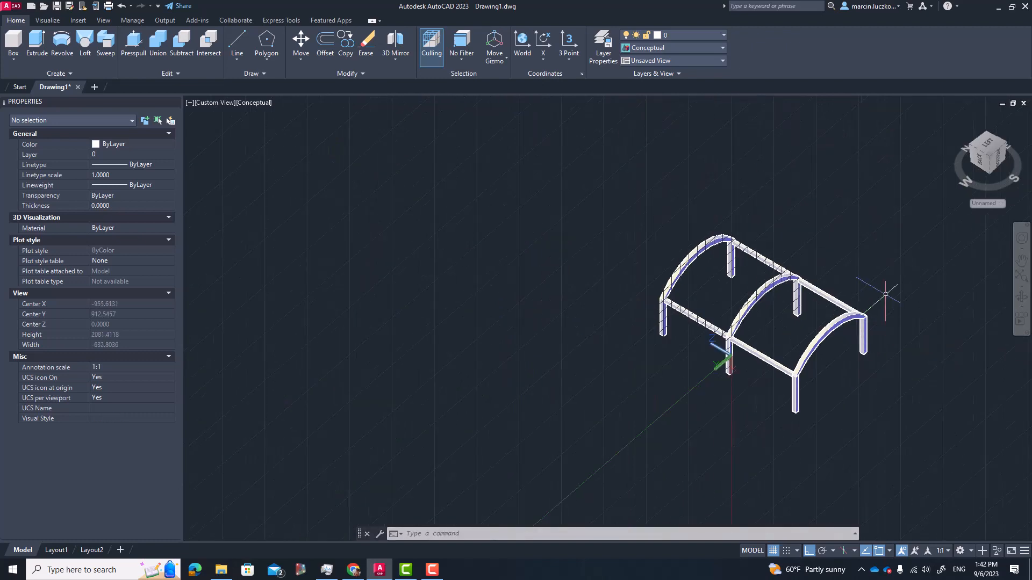
# Step: Examine the beam and column connections of the three-arch frame from several viewpoints
pyautogui.keyDown('shift'); pyautogui.moveTo(885, 295); pyautogui.dragTo(637, 273, button='middle'); pyautogui.keyUp('shift')
pyautogui.scroll(7, 771, 321)
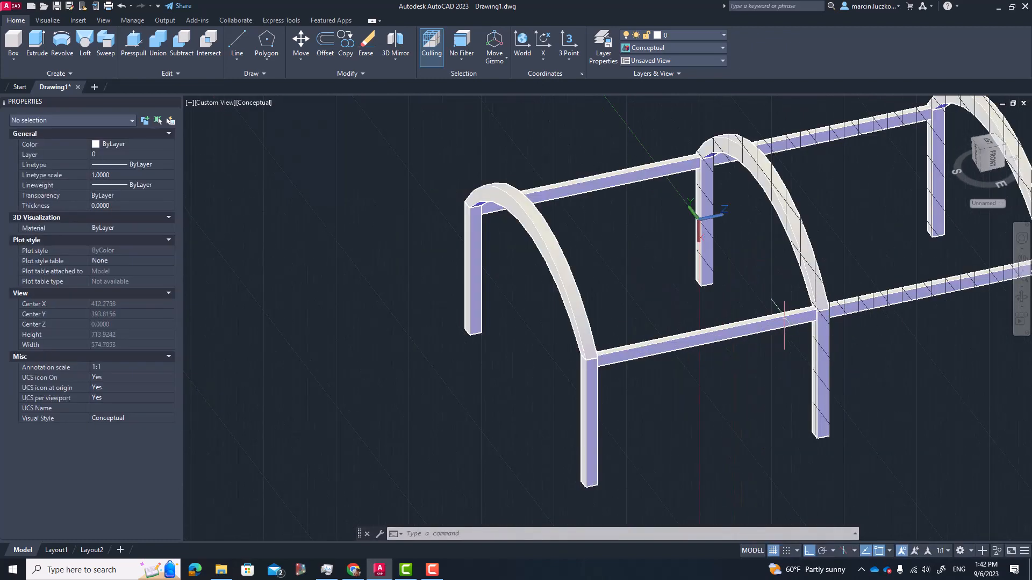
pyautogui.moveTo(775, 234); pyautogui.dragTo(762, 257, button='middle')
pyautogui.scroll(-8, 762, 256)
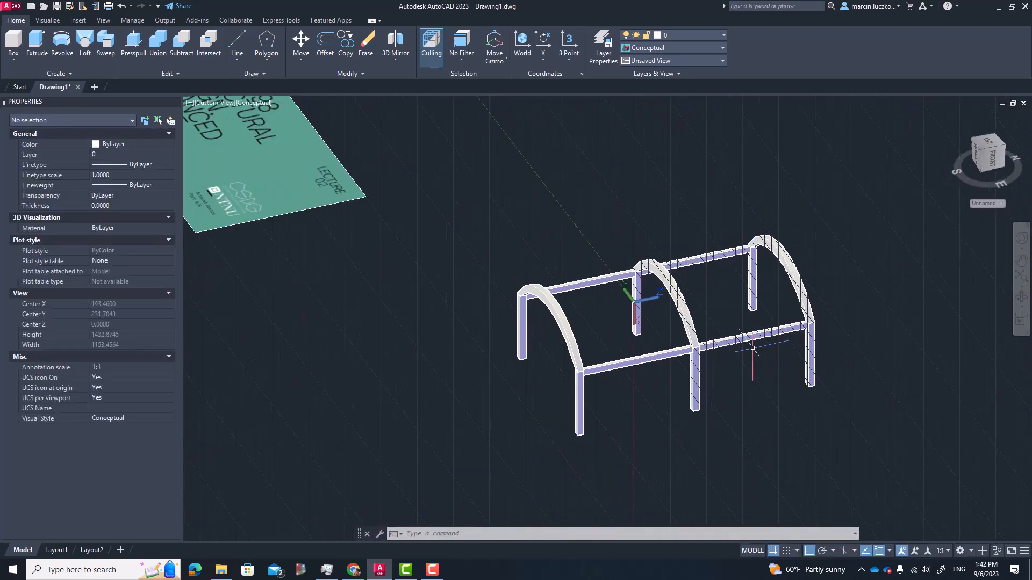
pyautogui.scroll(8, 770, 310)
pyautogui.scroll(-8, 770, 310)
pyautogui.keyDown('shift'); pyautogui.moveTo(694, 355); pyautogui.dragTo(690, 398, button='middle'); pyautogui.keyUp('shift')
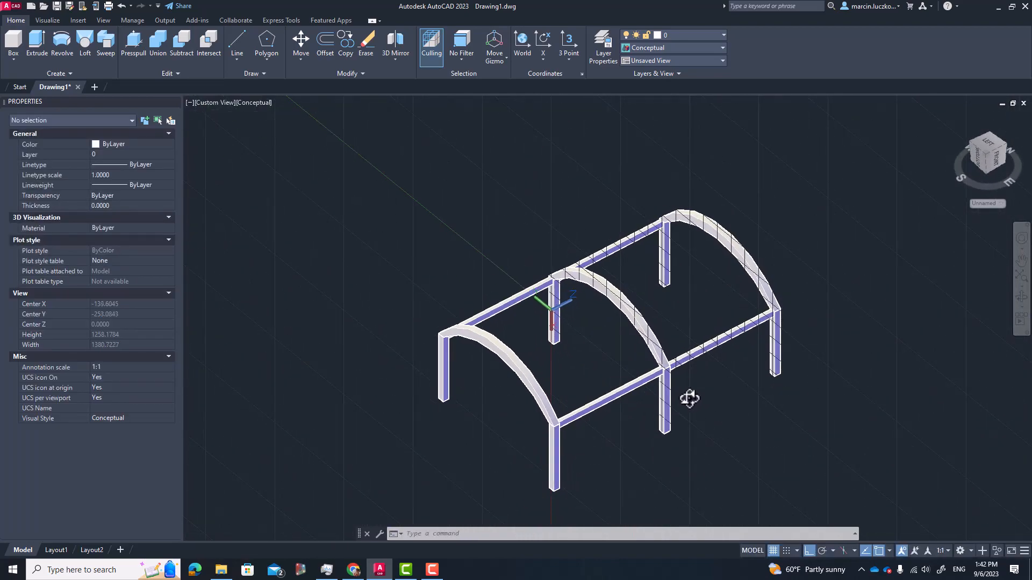
pyautogui.scroll(-3, 736, 165)
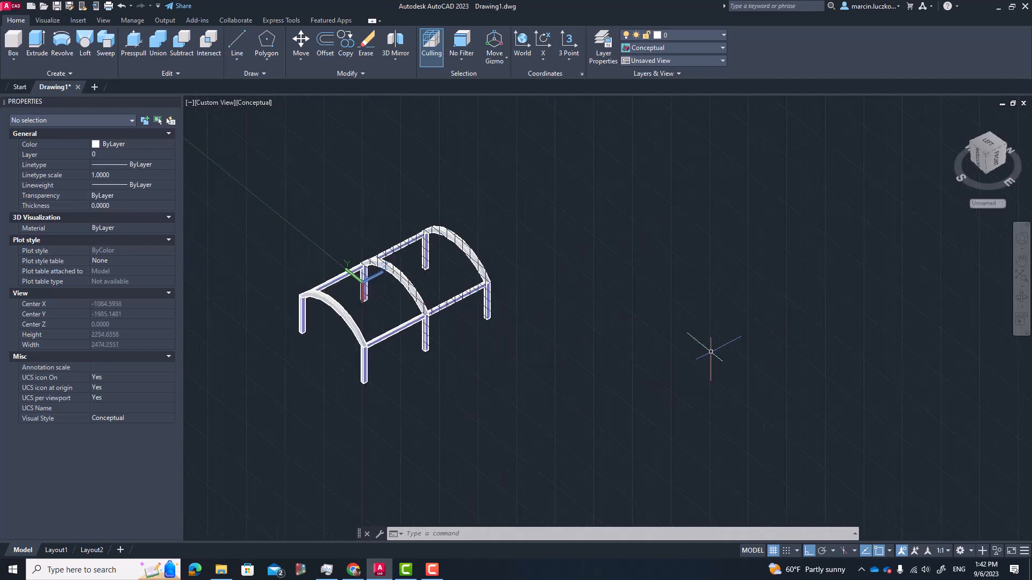
pyautogui.scroll(3, 376, 322)
pyautogui.moveTo(376, 321); pyautogui.dragTo(548, 353, button='middle')
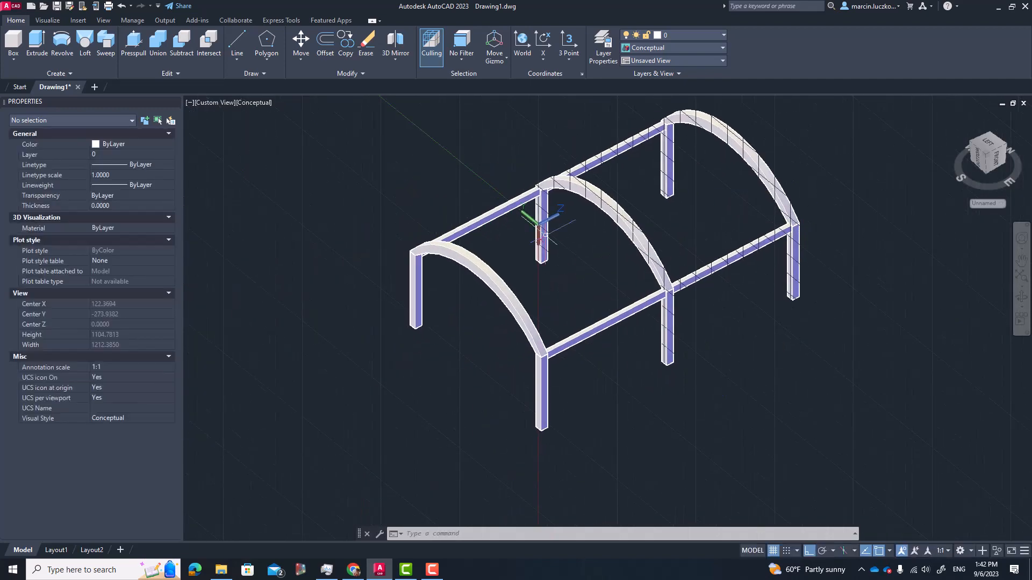
pyautogui.scroll(-2, 645, 297)
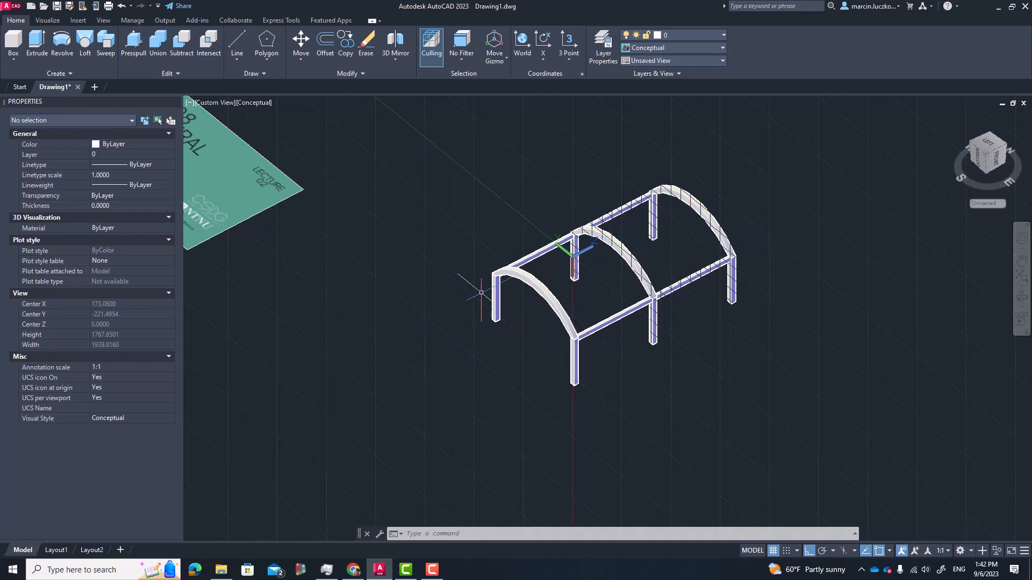
pyautogui.scroll(4, 567, 326)
pyautogui.scroll(-3, 568, 326)
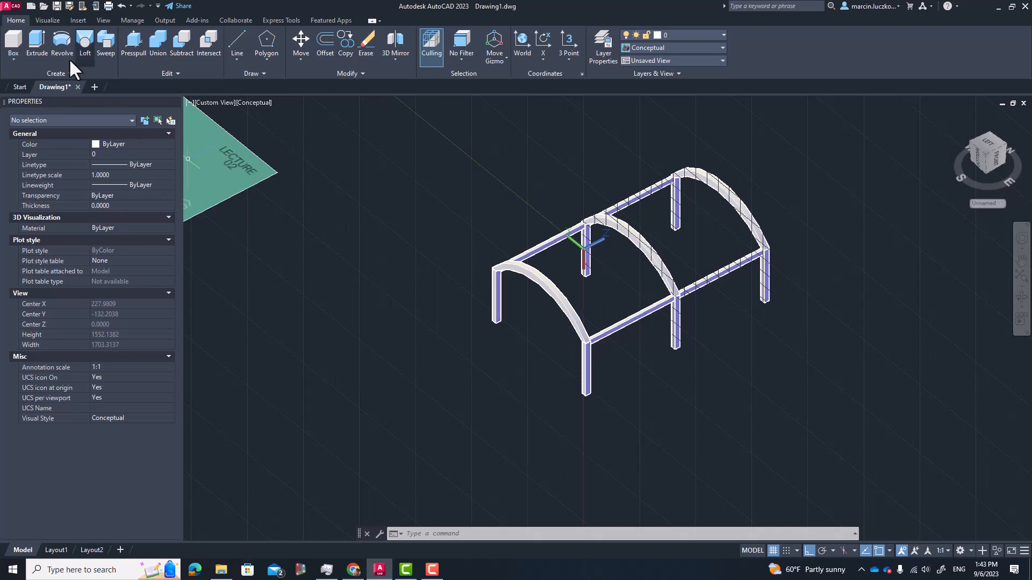
# Step: Draw a line between the outer foot corners of the two columns of the front arch
pyautogui.click(48, 21)
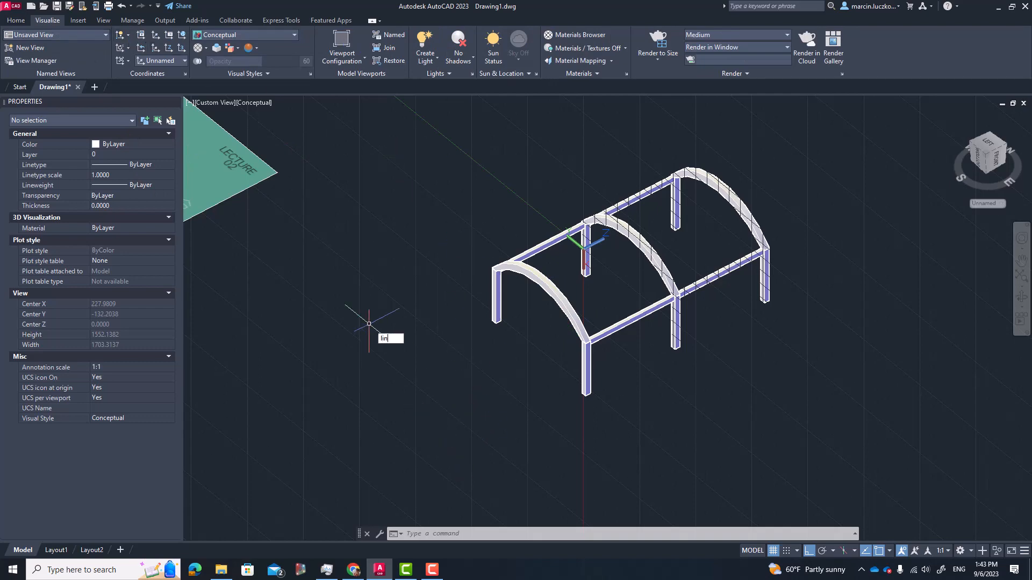
pyautogui.press('Return')
pyautogui.scroll(6, 484, 312)
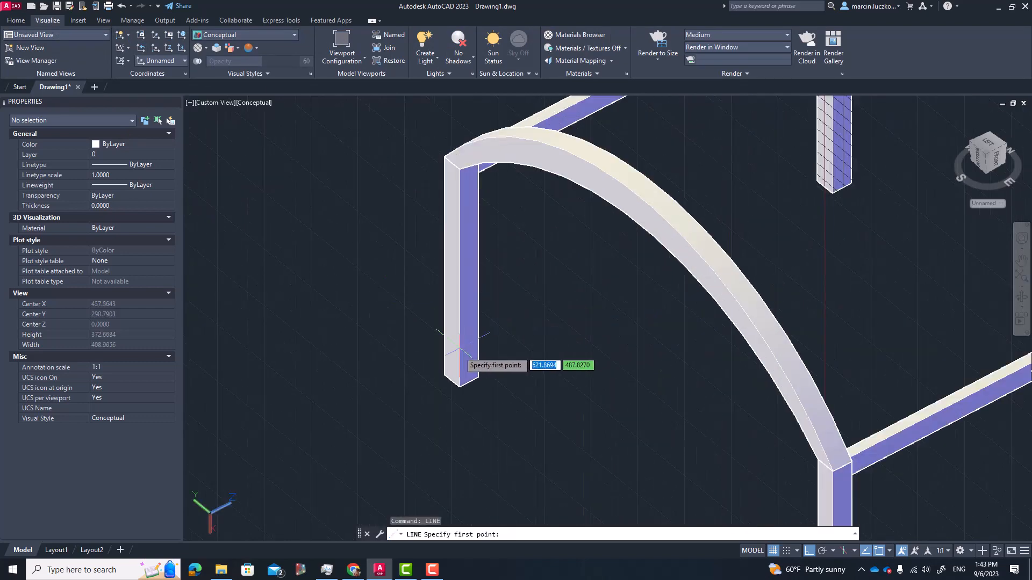
pyautogui.click(441, 376)
pyautogui.scroll(-5, 535, 427)
pyautogui.scroll(5, 554, 426)
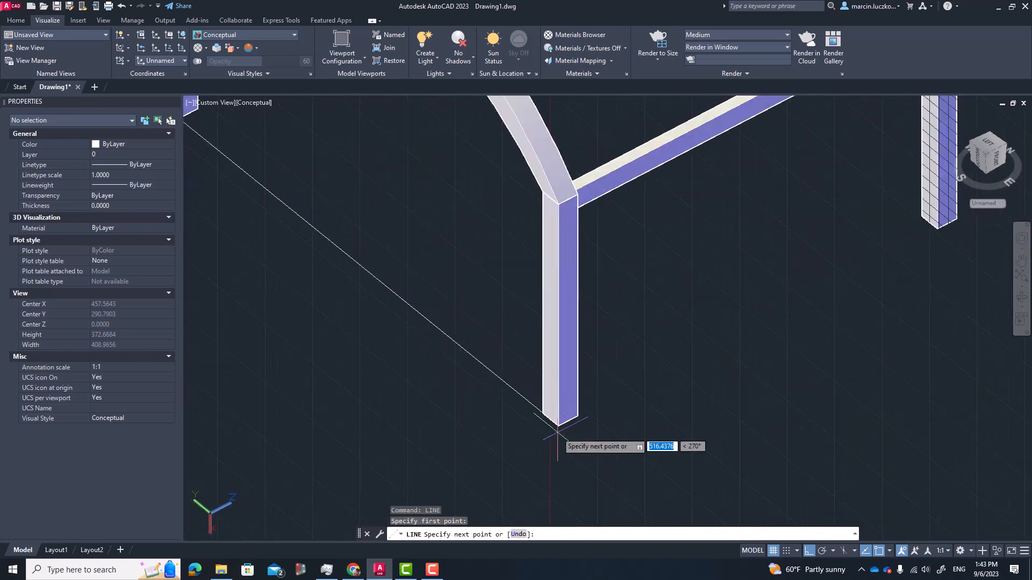
pyautogui.click(559, 426)
pyautogui.press('Return')
pyautogui.scroll(-5, 504, 434)
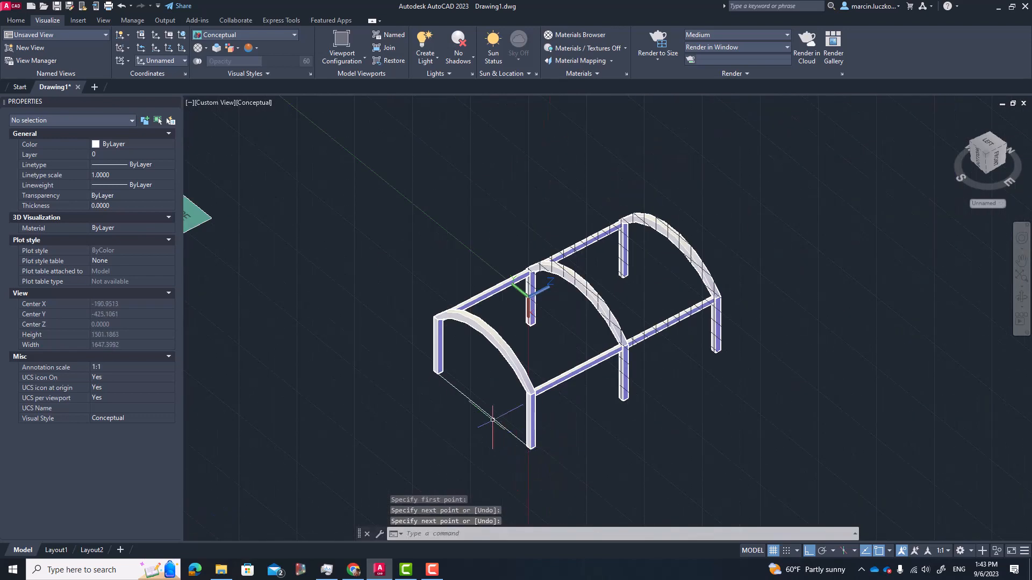
pyautogui.press('Escape')
# Step: Extrude the ground line 820 units to the foot corner of the farthest arch's column as a floor surface
pyautogui.click(21, 23)
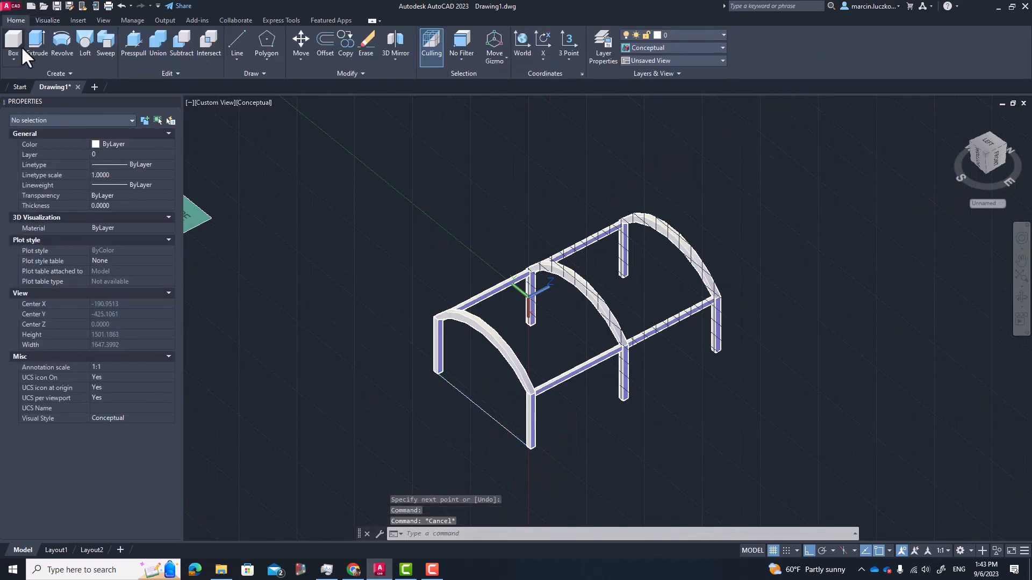
pyautogui.click(37, 42)
pyautogui.click(503, 425)
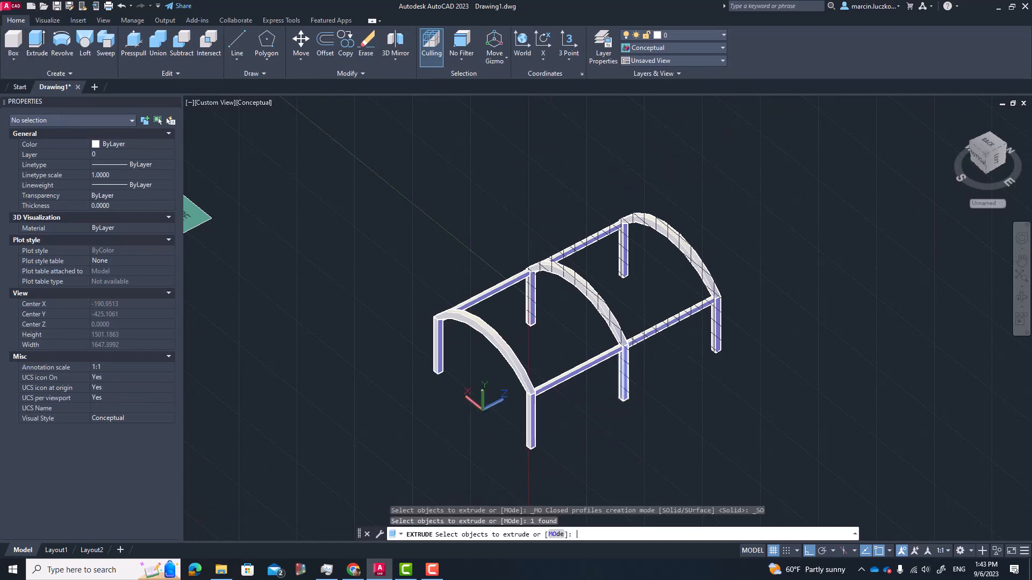
pyautogui.press('Return')
pyautogui.scroll(4, 724, 349)
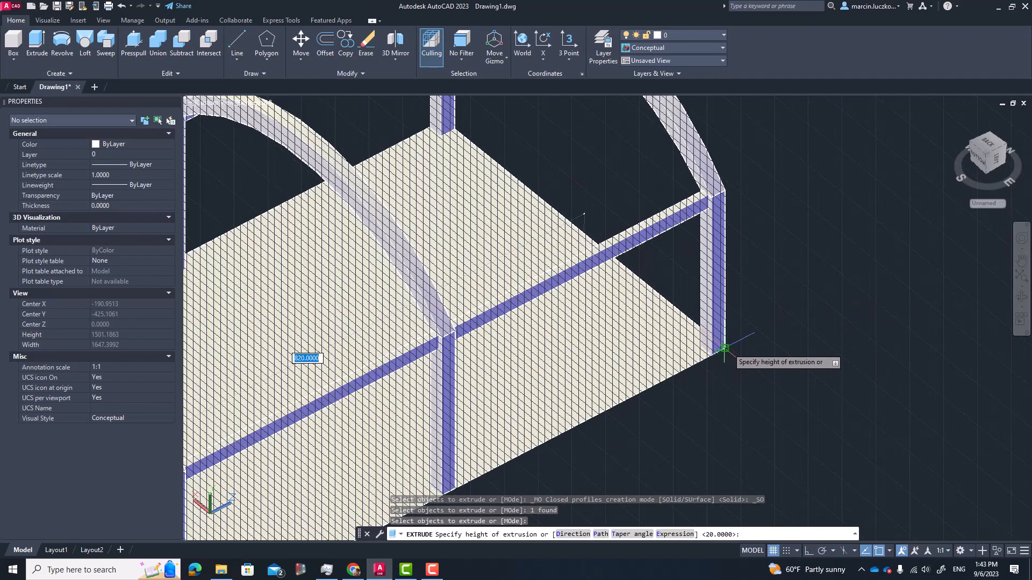
pyautogui.press('Return')
pyautogui.scroll(-5, 742, 360)
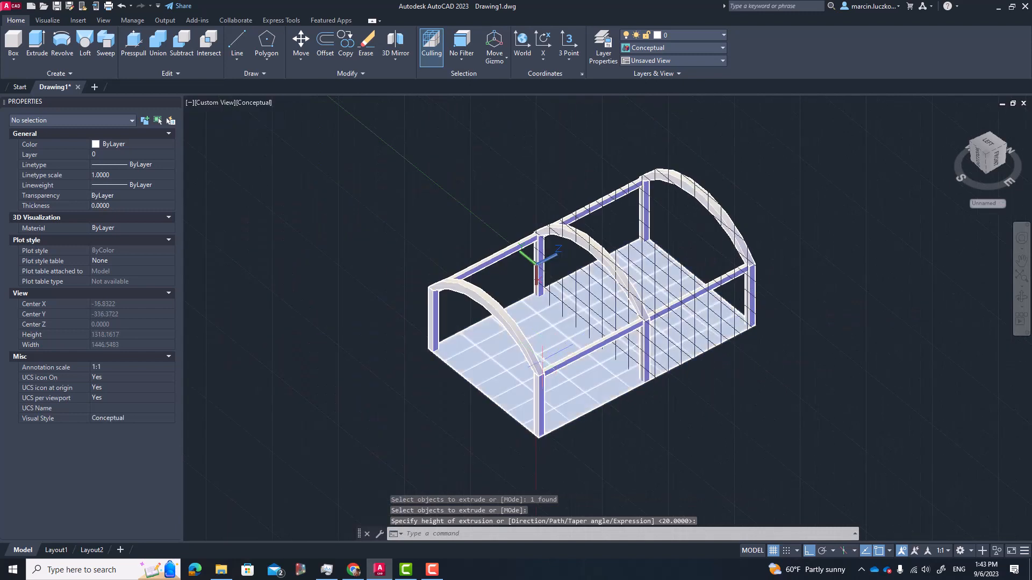
# Step: Inspect the floor surface and its fit with the arched frame from low and raised viewpoints
pyautogui.click(589, 382)
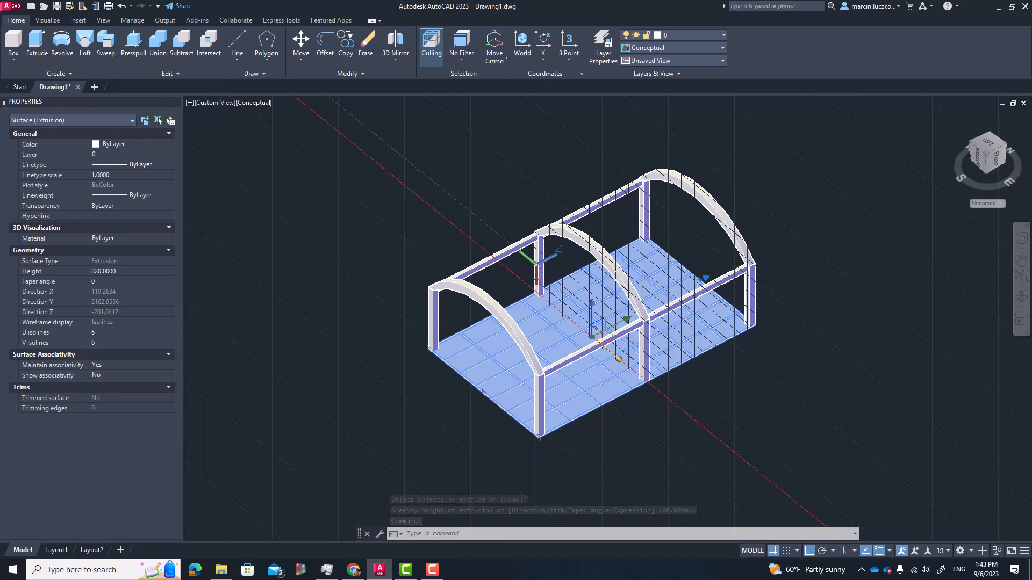
pyautogui.press('Escape')
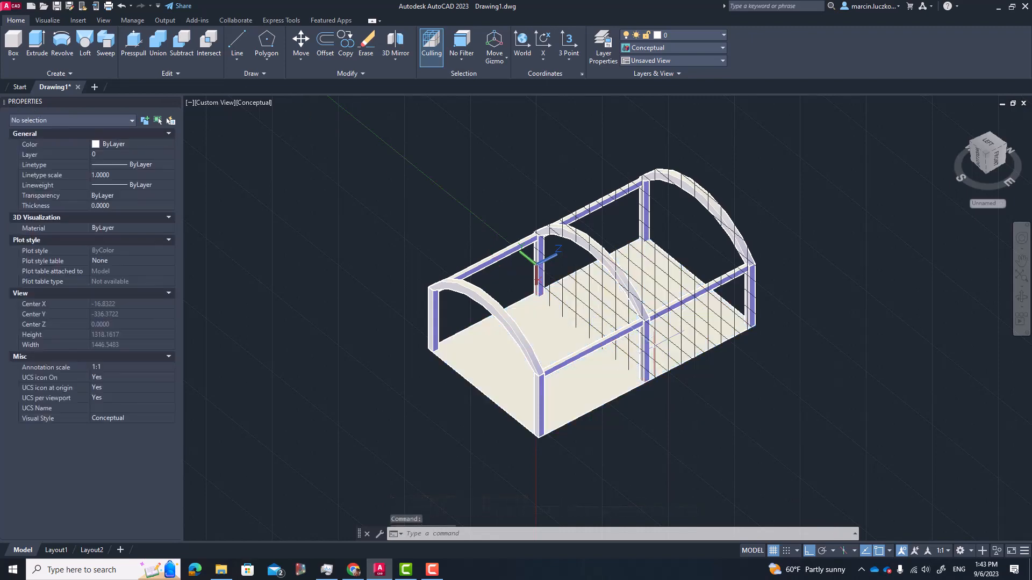
pyautogui.press('Escape')
pyautogui.scroll(-2, 652, 343)
pyautogui.keyDown('shift'); pyautogui.moveTo(652, 343); pyautogui.dragTo(744, 251, button='middle'); pyautogui.keyUp('shift')
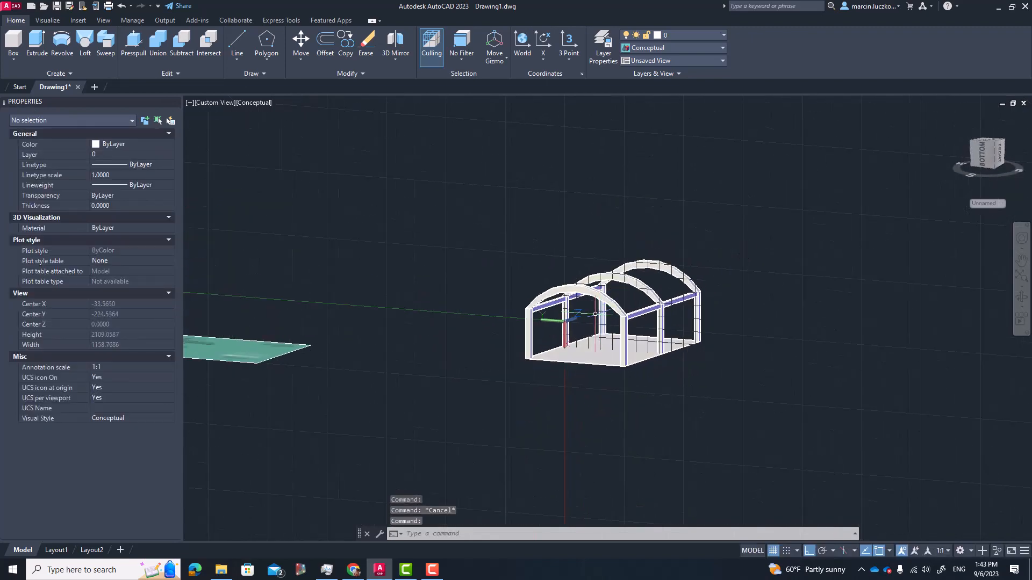
pyautogui.scroll(5, 580, 323)
pyautogui.moveTo(837, 309); pyautogui.dragTo(698, 374, button='middle')
pyautogui.click(692, 424)
pyautogui.press('Escape')
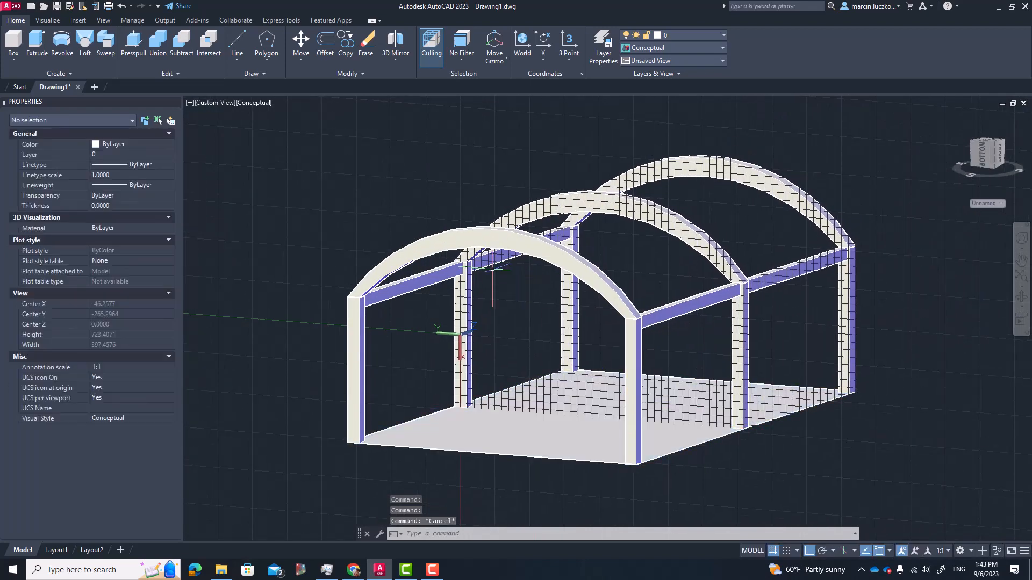
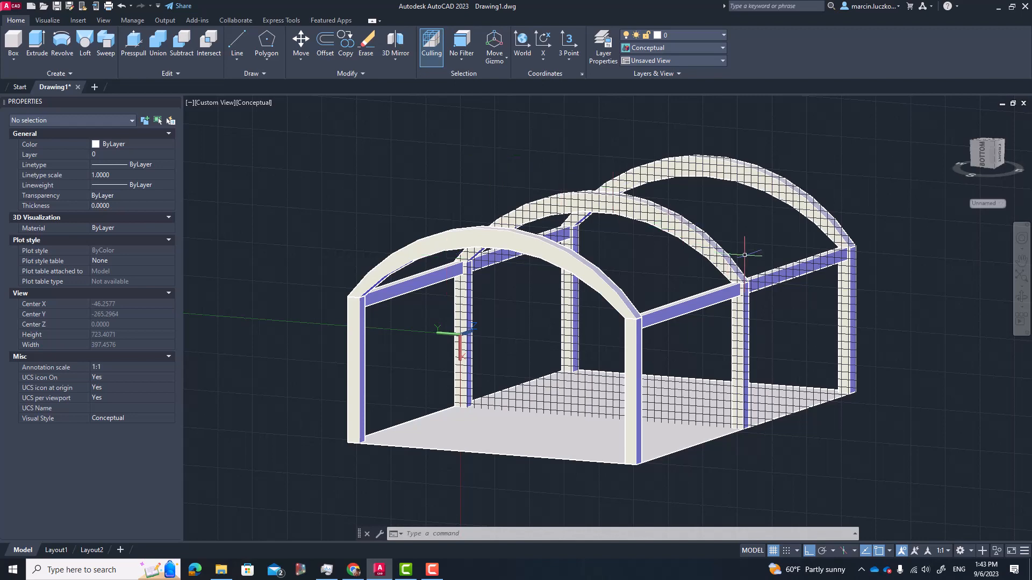
pyautogui.keyDown('shift'); pyautogui.moveTo(745, 255); pyautogui.dragTo(737, 291, button='middle'); pyautogui.keyUp('shift')
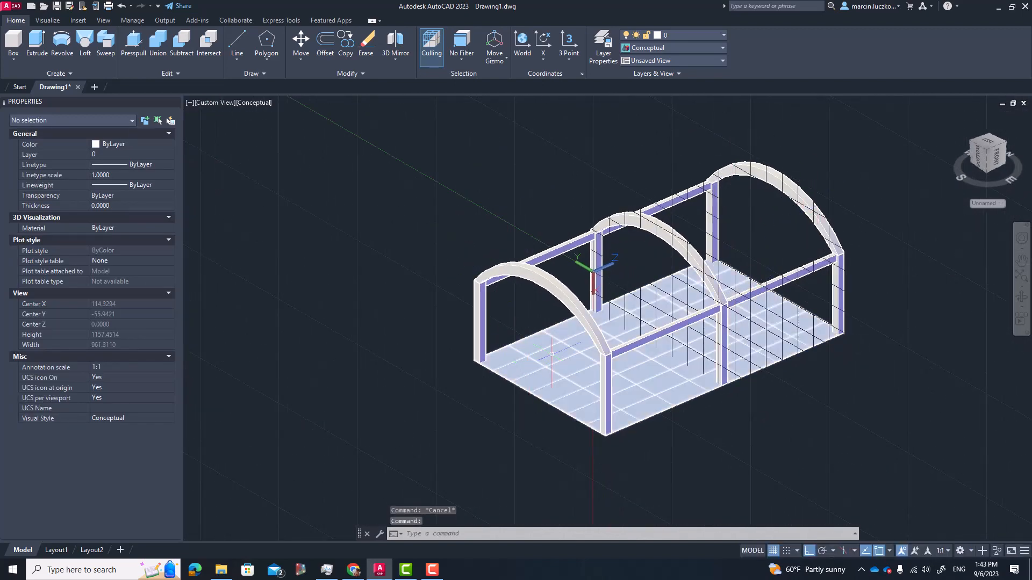
pyautogui.scroll(3, 785, 227)
pyautogui.scroll(-2, 868, 285)
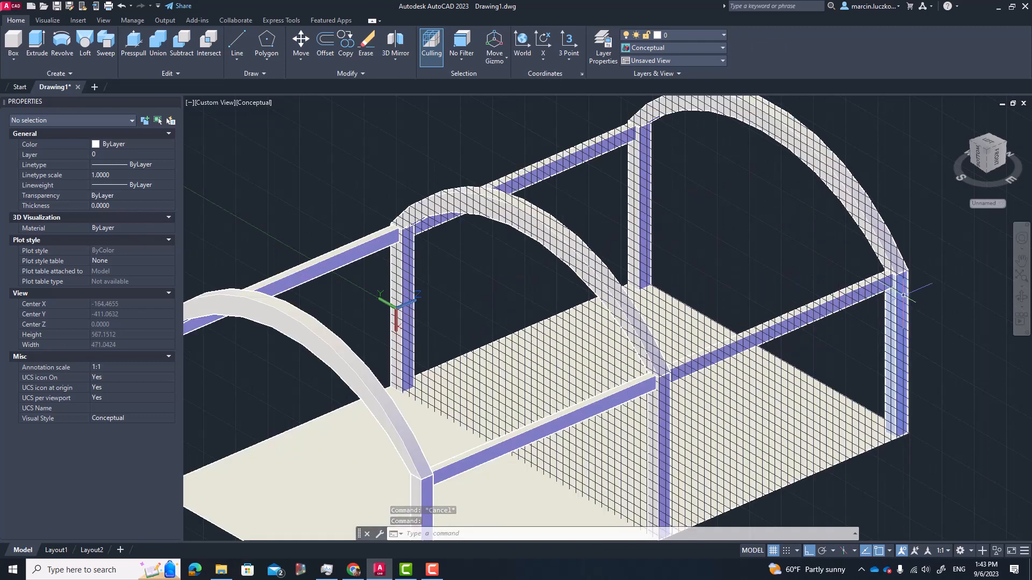
pyautogui.scroll(4, 871, 277)
pyautogui.scroll(-3, 879, 263)
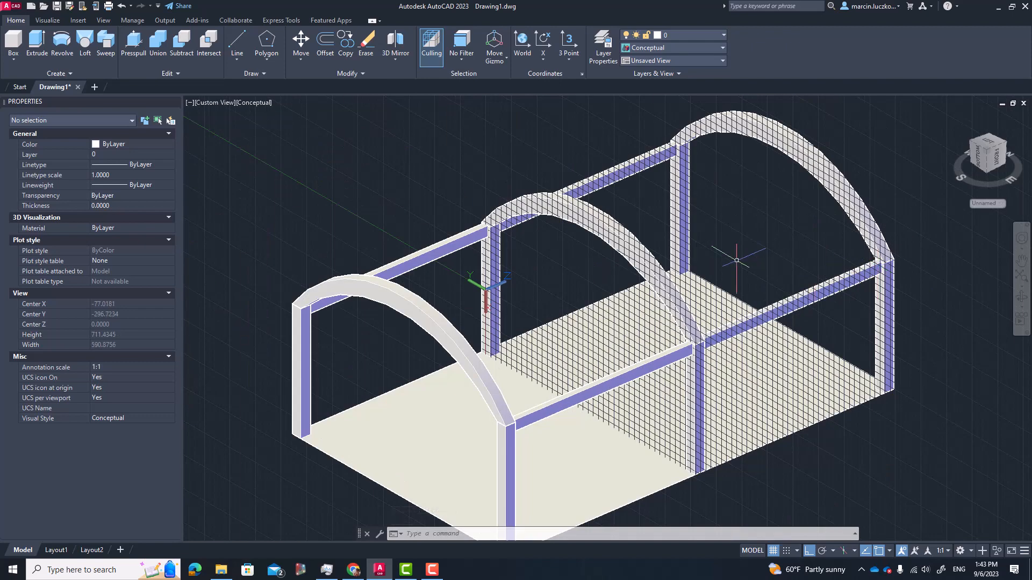
pyautogui.moveTo(737, 260); pyautogui.dragTo(717, 299, button='middle')
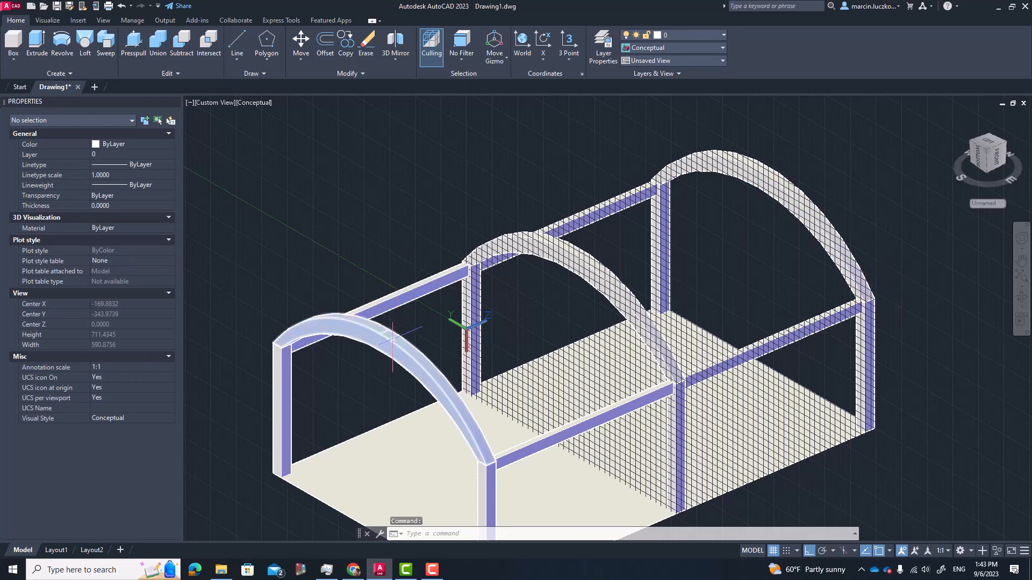
pyautogui.moveTo(347, 347); pyautogui.dragTo(456, 278, button='middle')
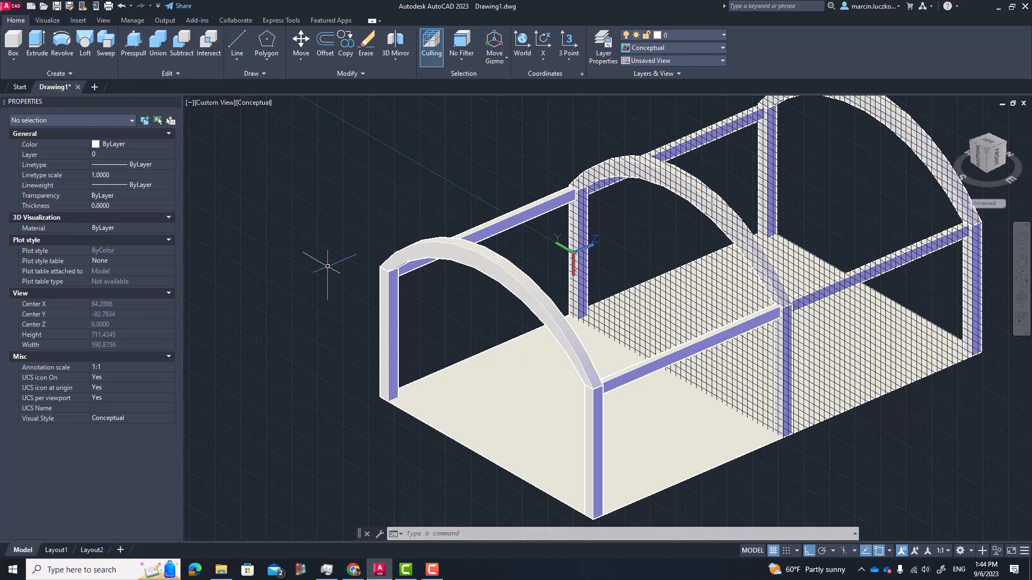
# Step: Draw a three-point arc along the outer curve of the front arch, from one column-top corner to the other
pyautogui.write('c')
pyautogui.press('Return')
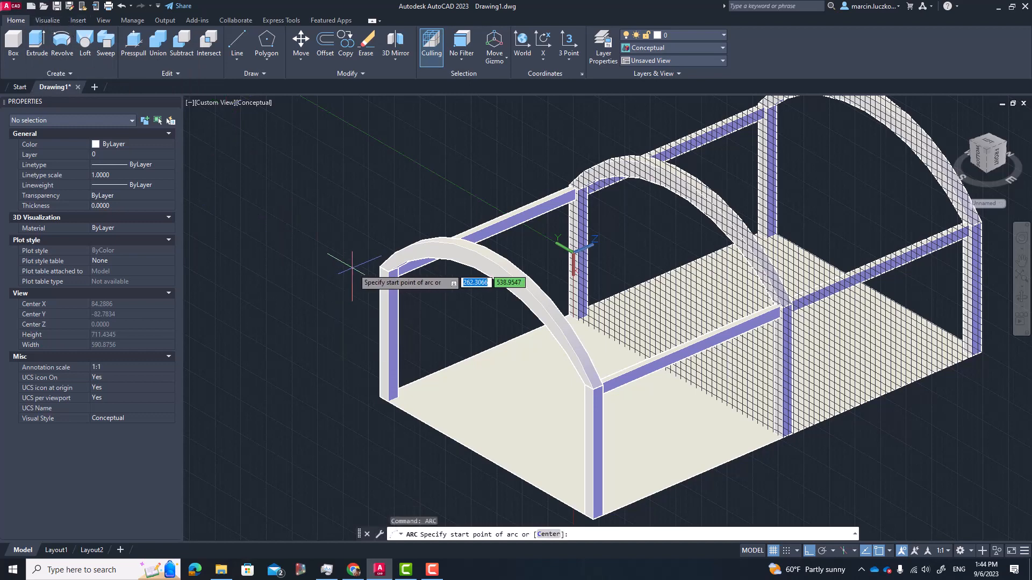
pyautogui.click(388, 269)
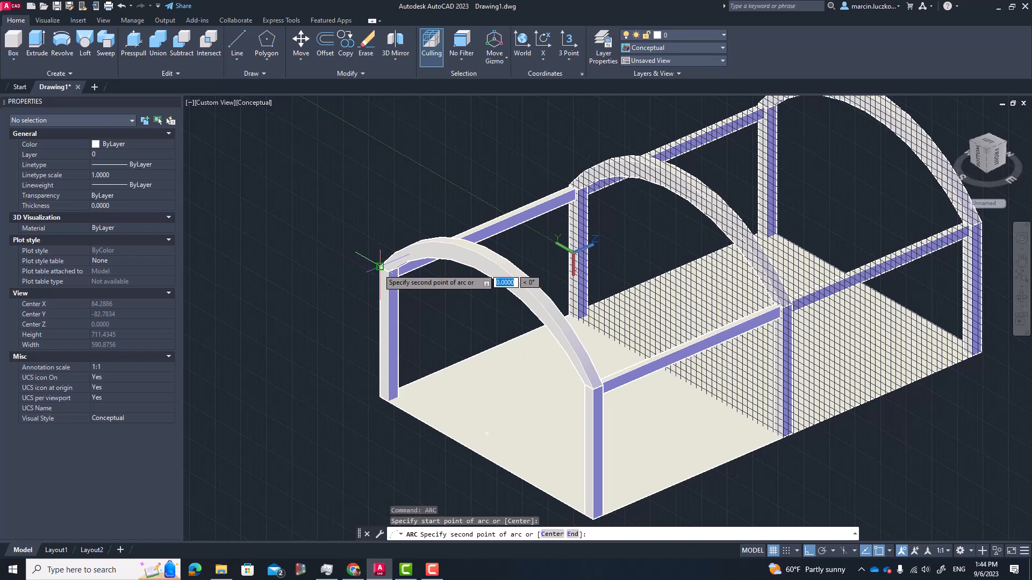
pyautogui.click(486, 257)
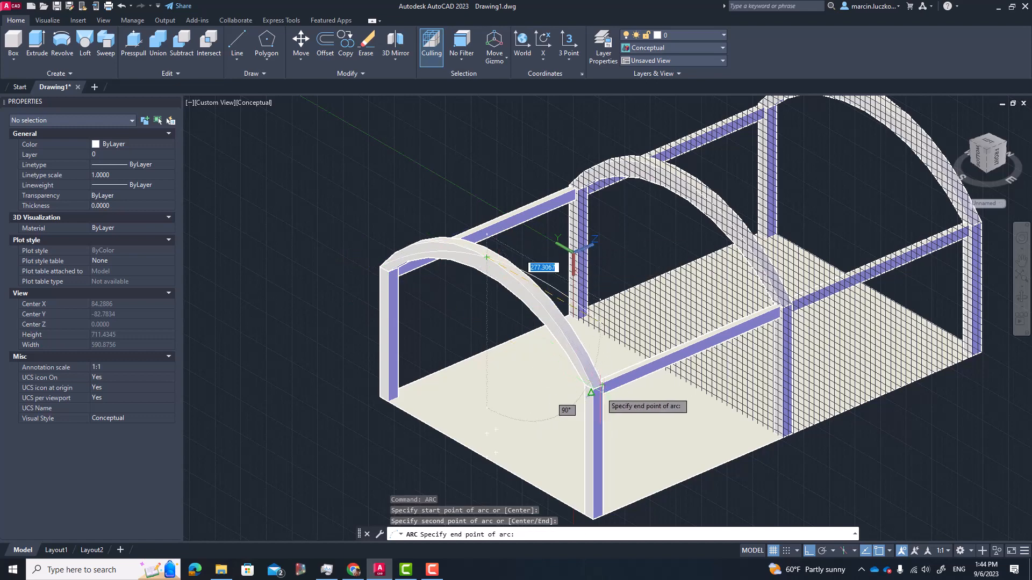
pyautogui.click(593, 389)
pyautogui.press('Return')
pyautogui.press('Escape')
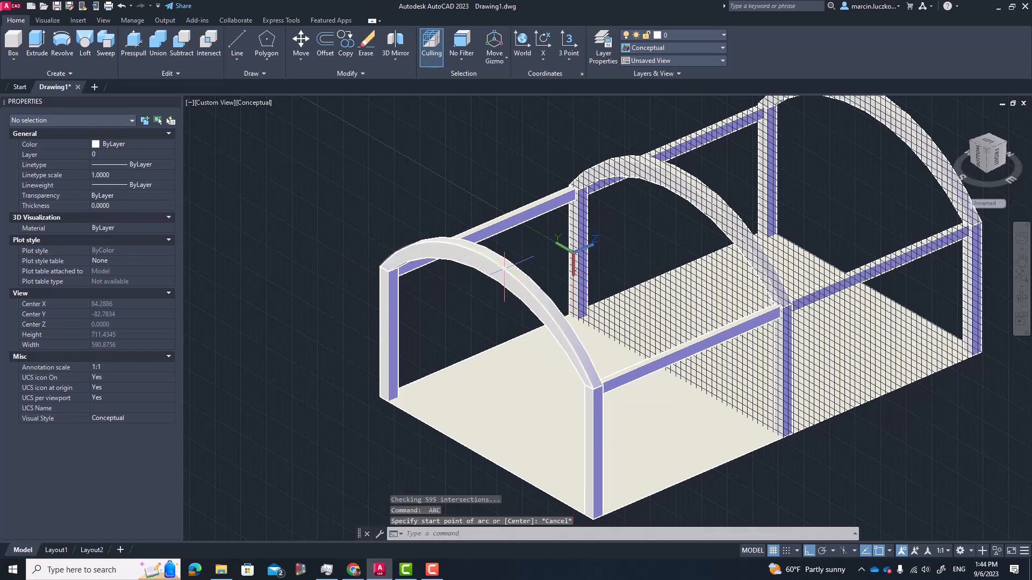
# Step: Extrude the arc over the front arch 820 units to the farthest arch as a curved roof surface
pyautogui.click(449, 253)
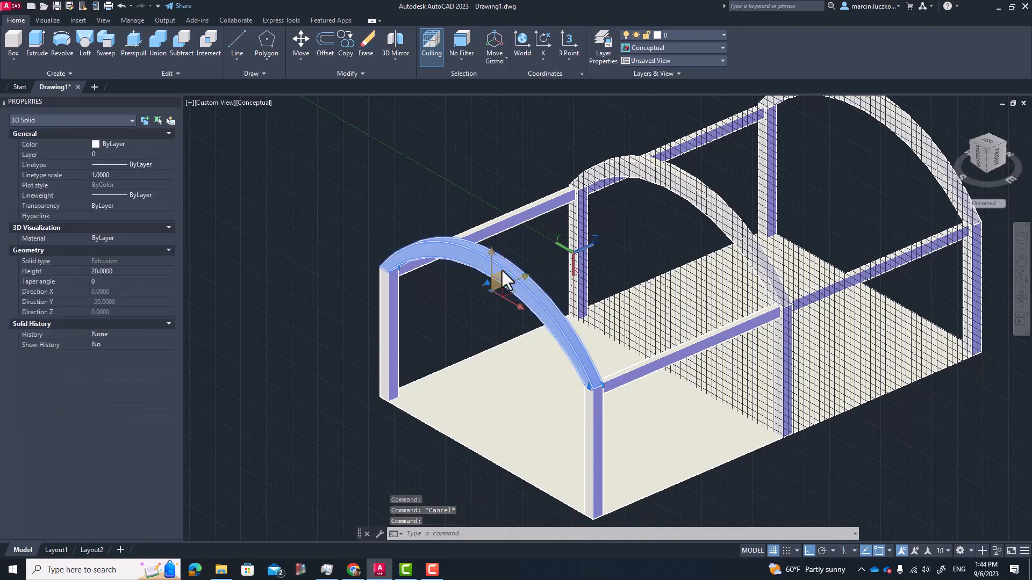
pyautogui.press('Escape')
pyautogui.click(454, 249)
pyautogui.press('Escape')
pyautogui.scroll(5, 421, 234)
pyautogui.scroll(-4, 418, 234)
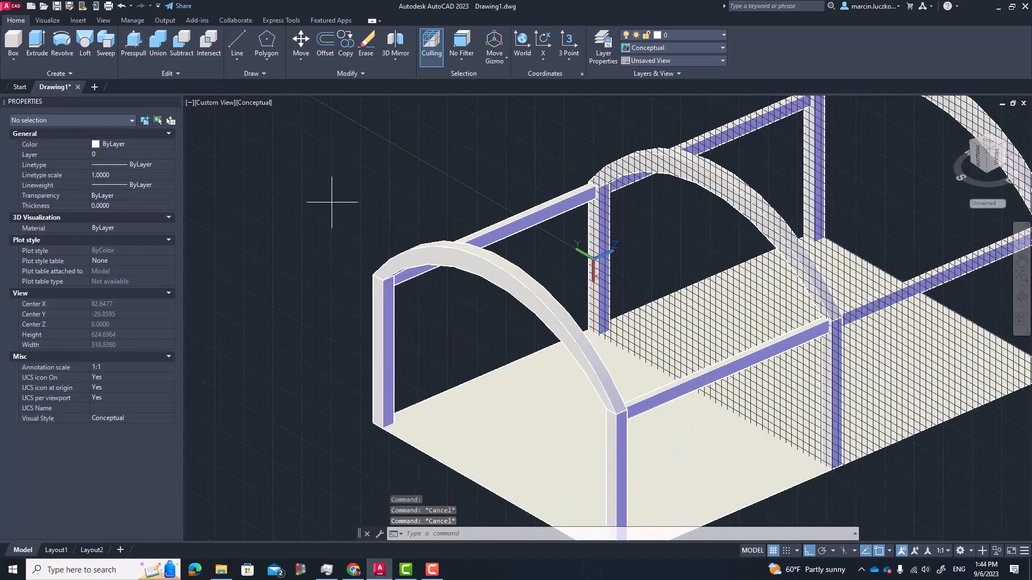
pyautogui.click(331, 203)
pyautogui.click(620, 449)
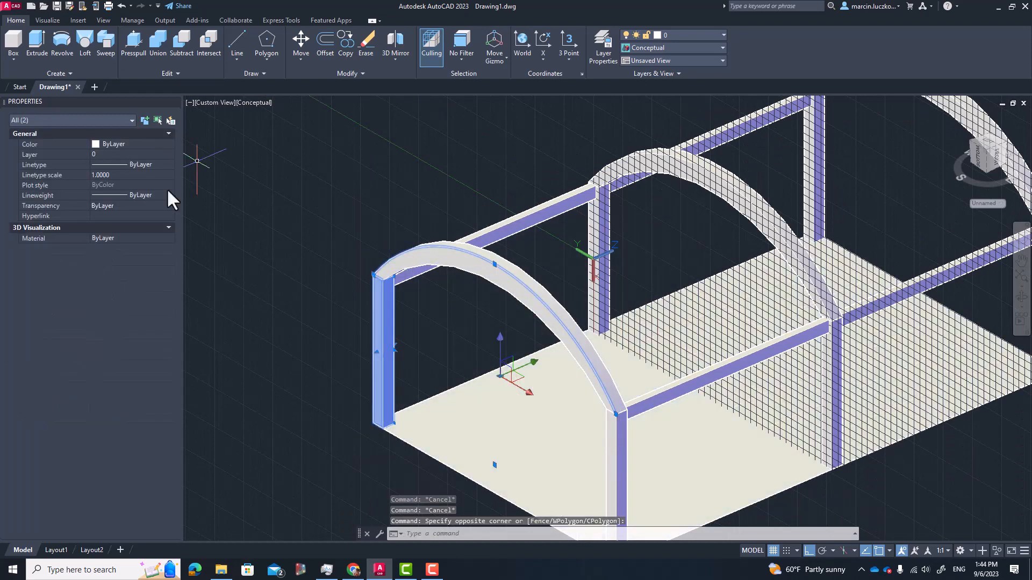
pyautogui.click(35, 37)
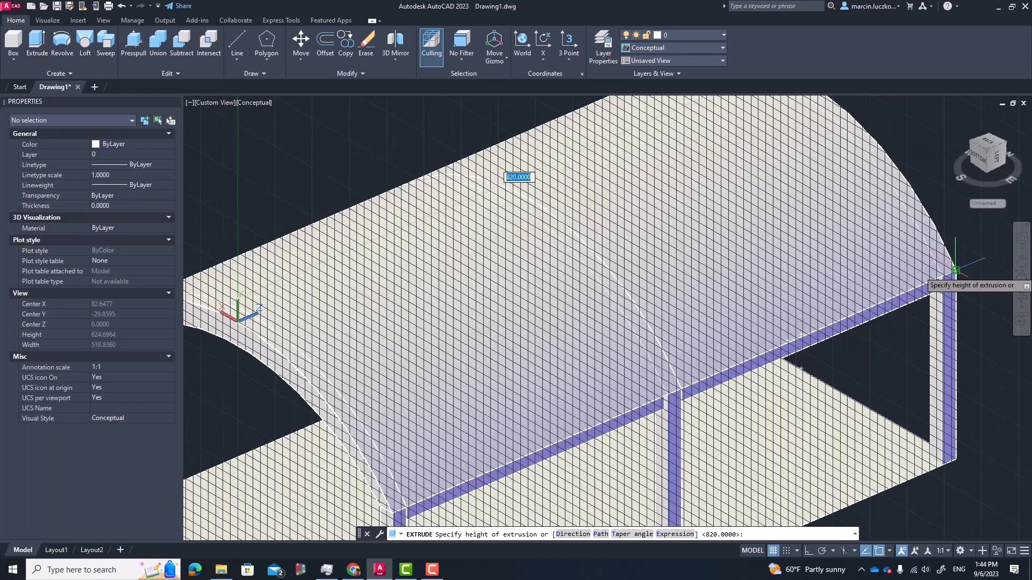
pyautogui.click(955, 271)
# Step: Examine the curved roof surface and its fit on the arches from a lower viewpoint and close up
pyautogui.scroll(-4, 809, 290)
pyautogui.keyDown('shift'); pyautogui.moveTo(760, 301); pyautogui.dragTo(734, 263, button='middle'); pyautogui.keyUp('shift')
pyautogui.click(700, 289)
pyautogui.press('Escape')
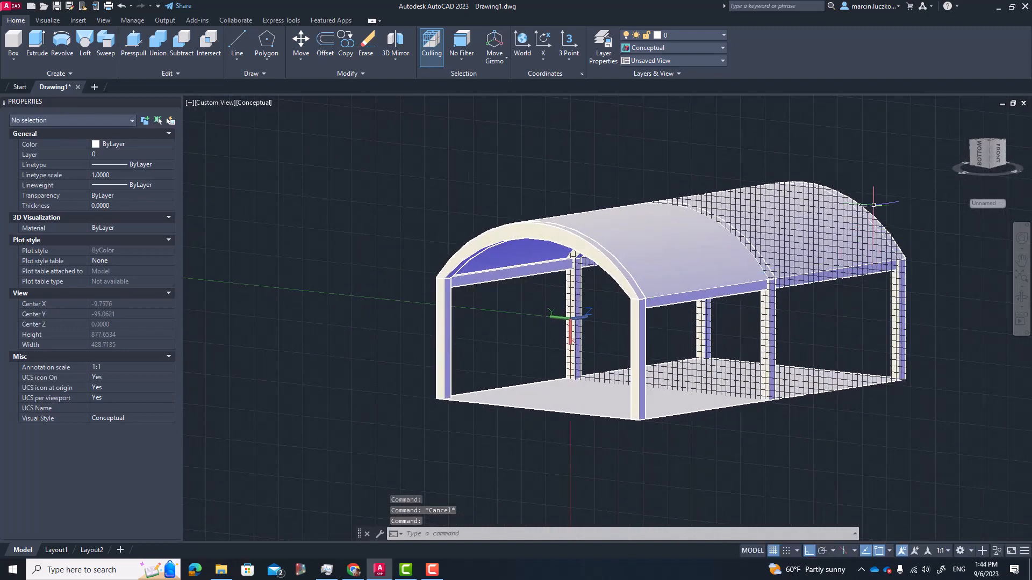
pyautogui.moveTo(667, 256)
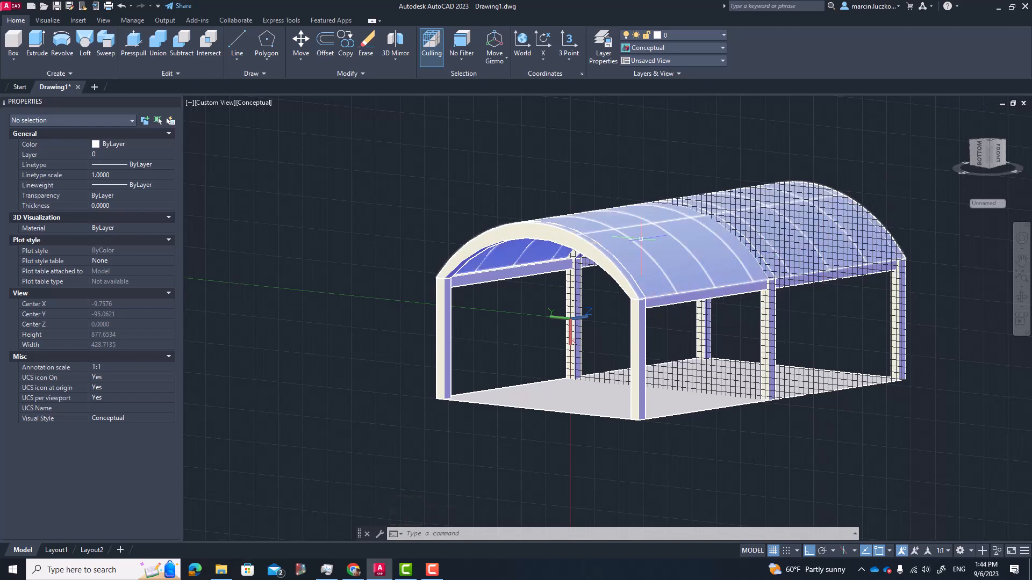
pyautogui.scroll(3, 639, 238)
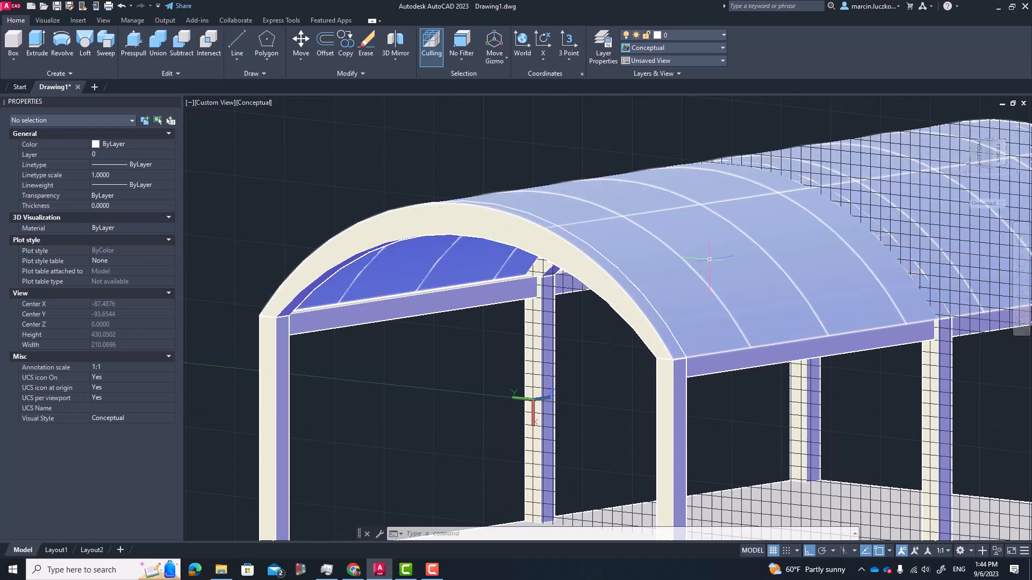
pyautogui.scroll(-2, 690, 284)
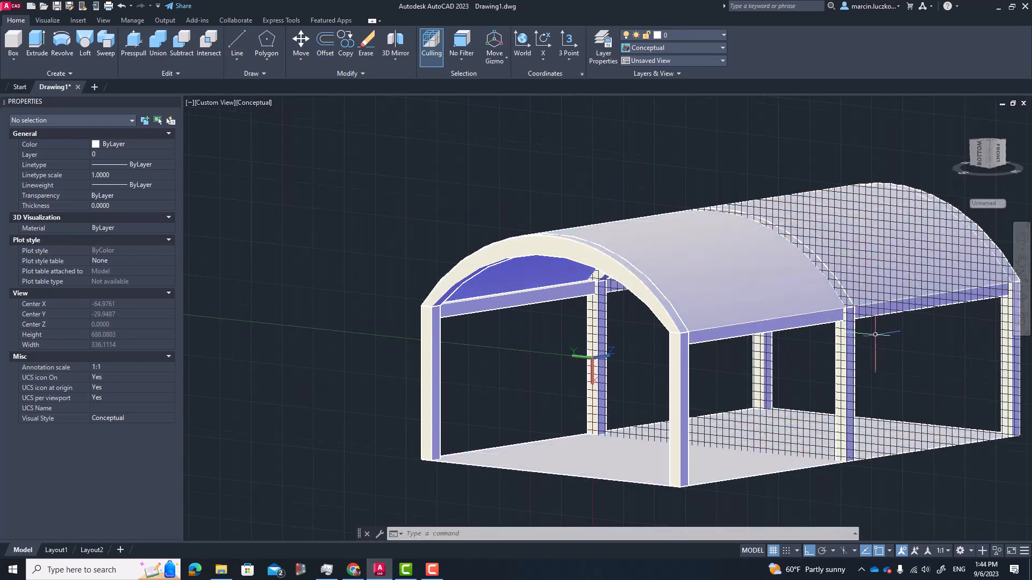
pyautogui.moveTo(619, 222)
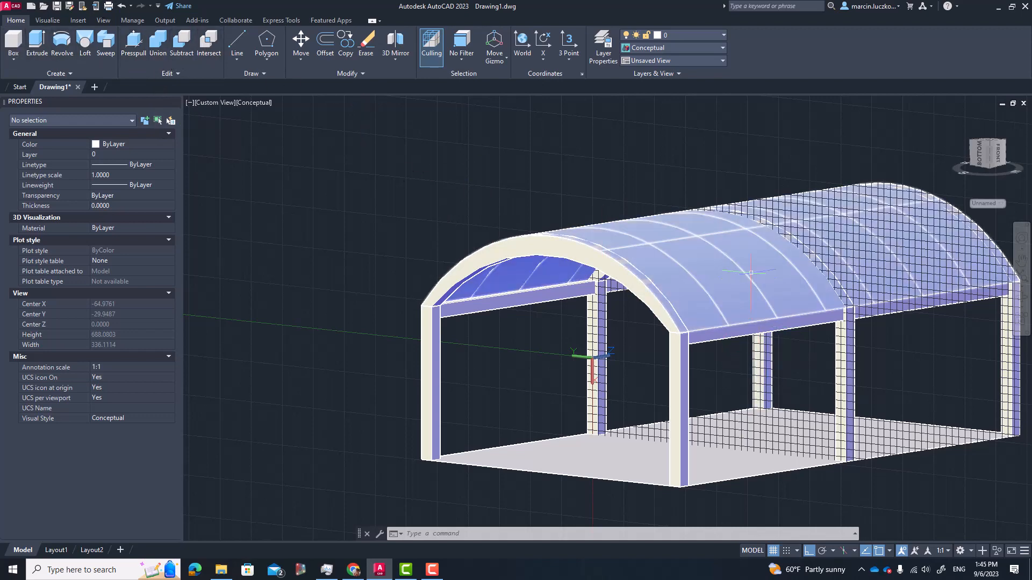
# Step: Try to extrude the curved roof surface to give it thickness
pyautogui.click(763, 266)
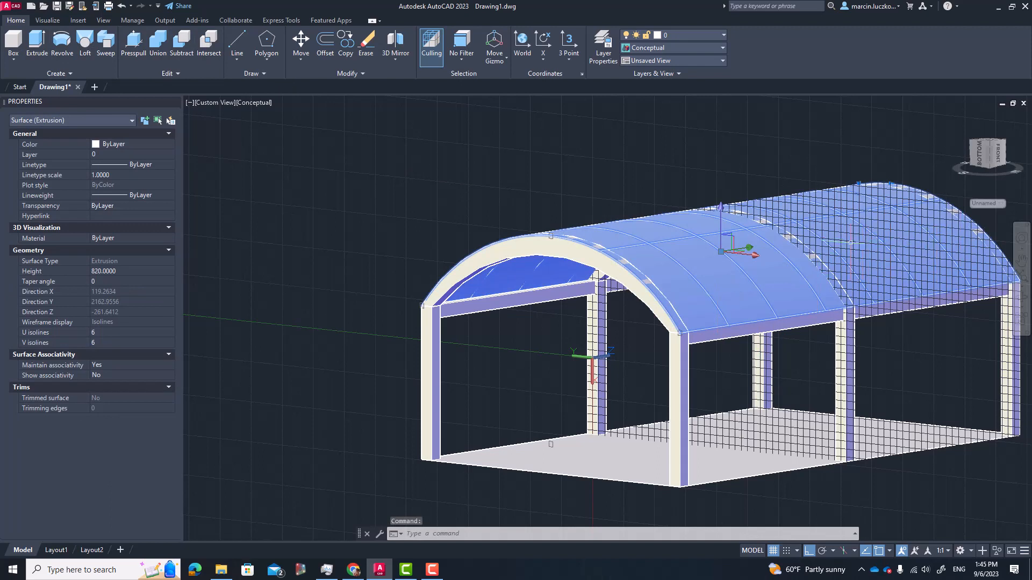
pyautogui.click(36, 44)
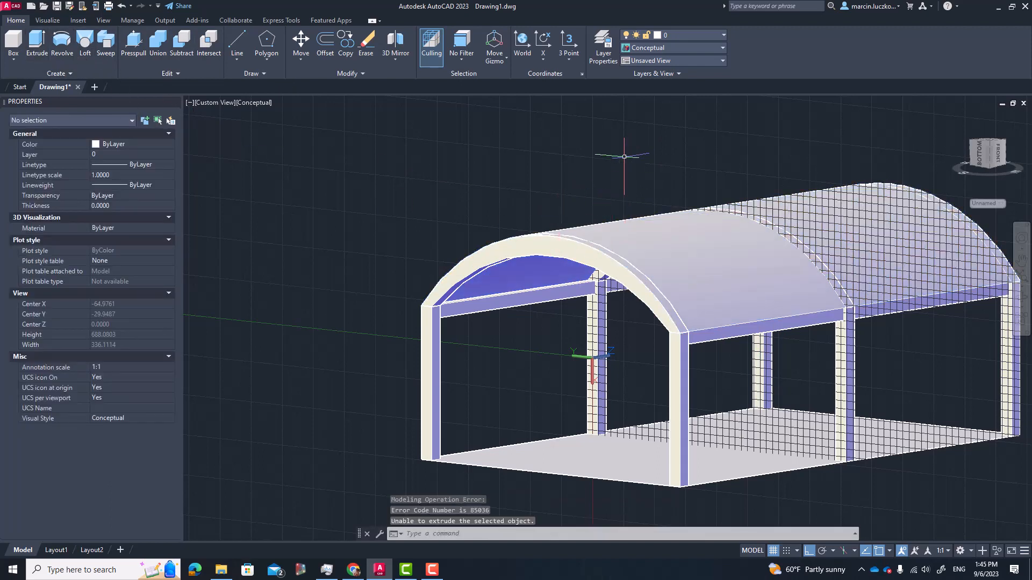
pyautogui.press('Return')
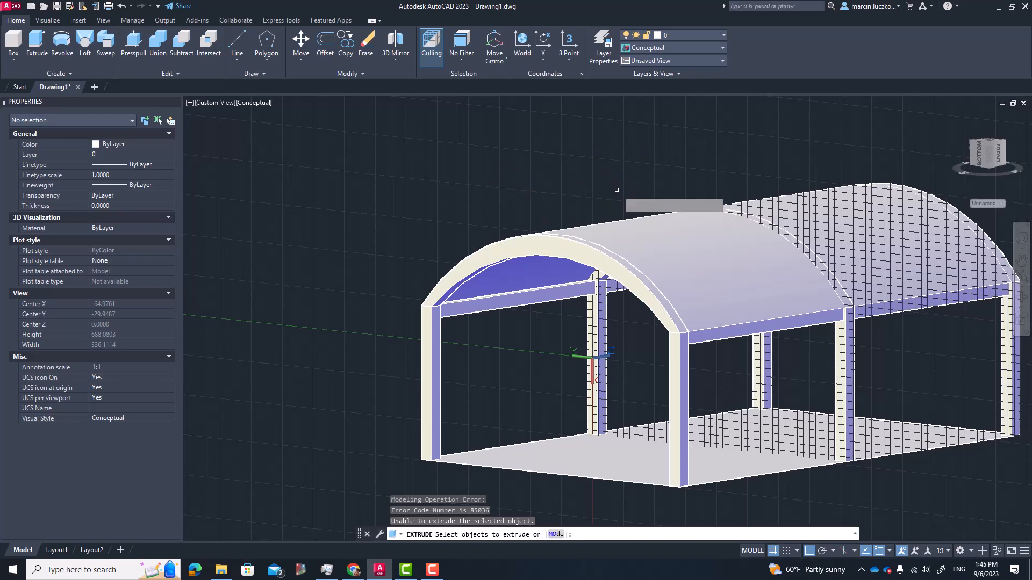
pyautogui.click(621, 234)
pyautogui.press('Return')
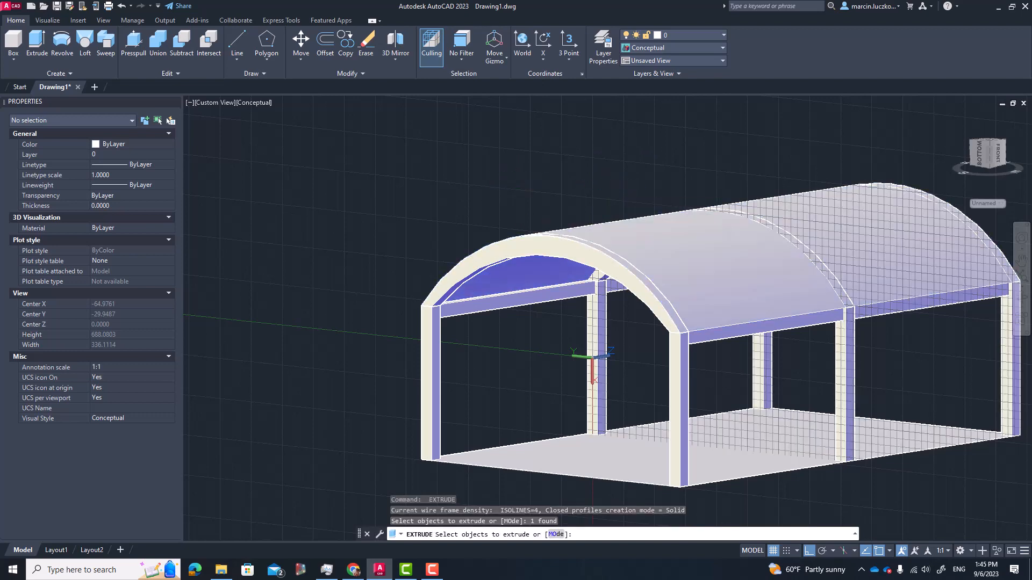
pyautogui.scroll(-2, 608, 223)
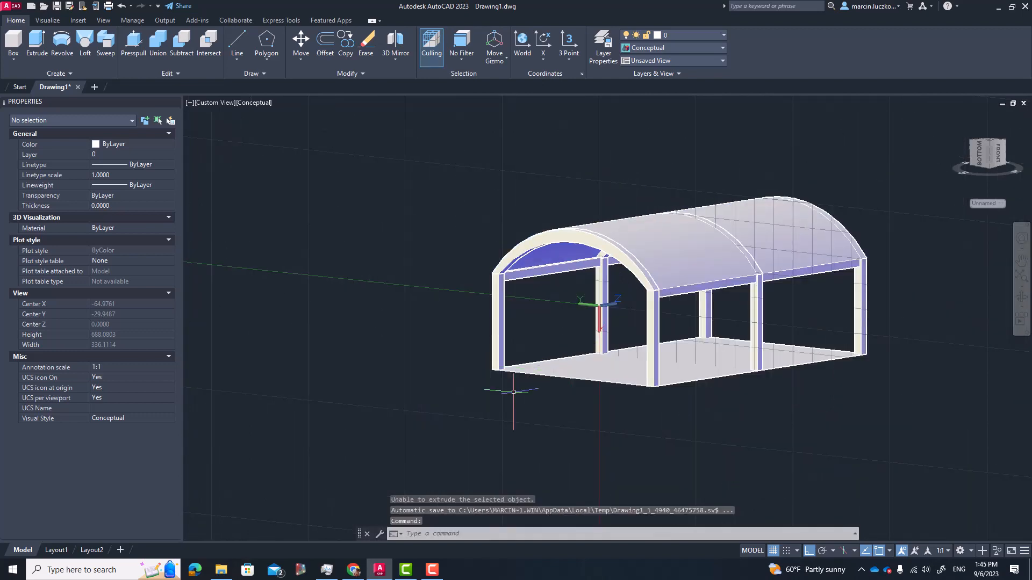
pyautogui.press('Escape')
pyautogui.press('Escape')
pyautogui.click(668, 237)
pyautogui.scroll(1, 653, 264)
pyautogui.scroll(5, 653, 265)
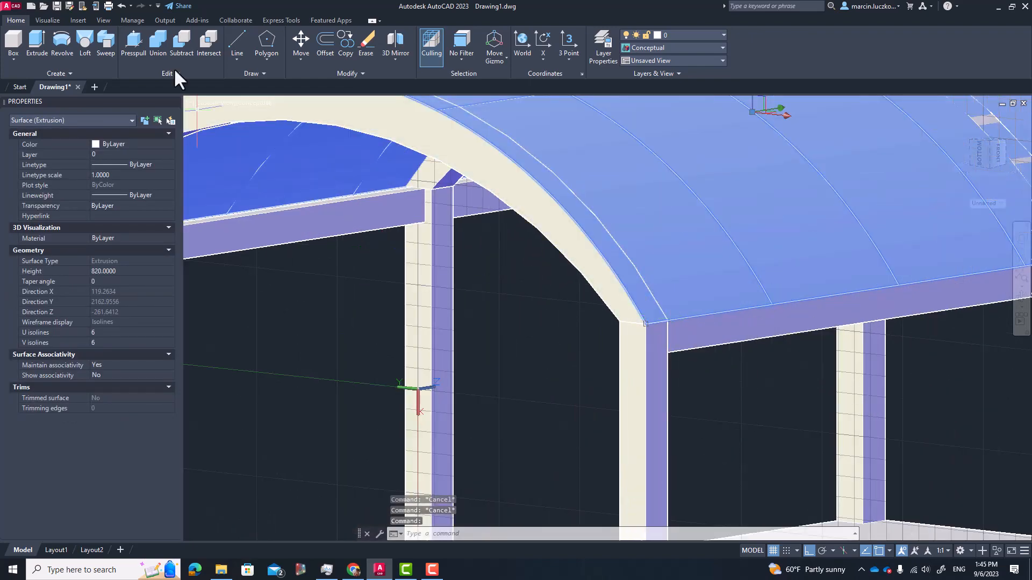
pyautogui.write('mov')
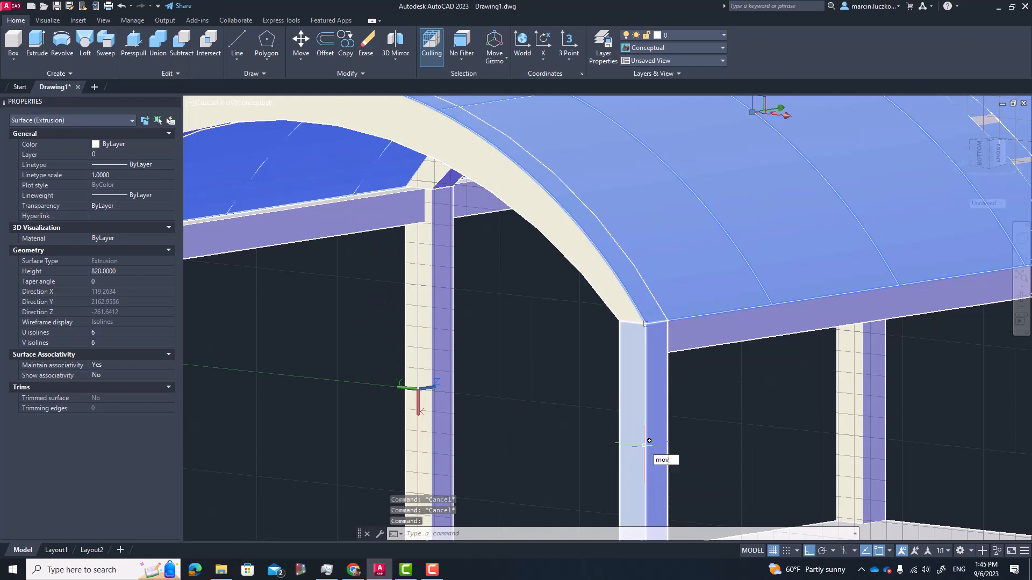
pyautogui.press('Return')
pyautogui.click(645, 324)
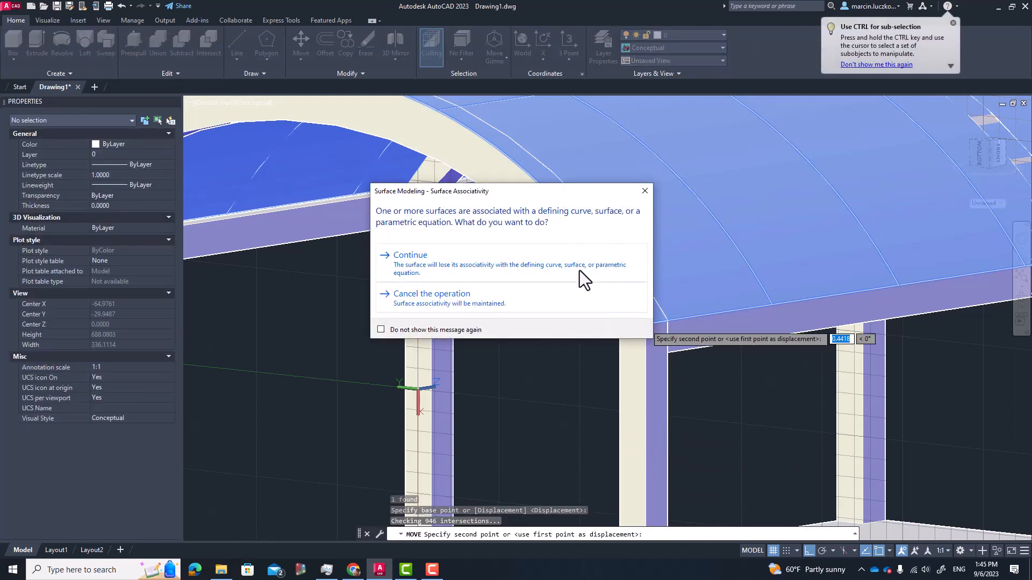
pyautogui.click(645, 190)
pyautogui.press('Escape')
pyautogui.press('Escape')
pyautogui.click(682, 276)
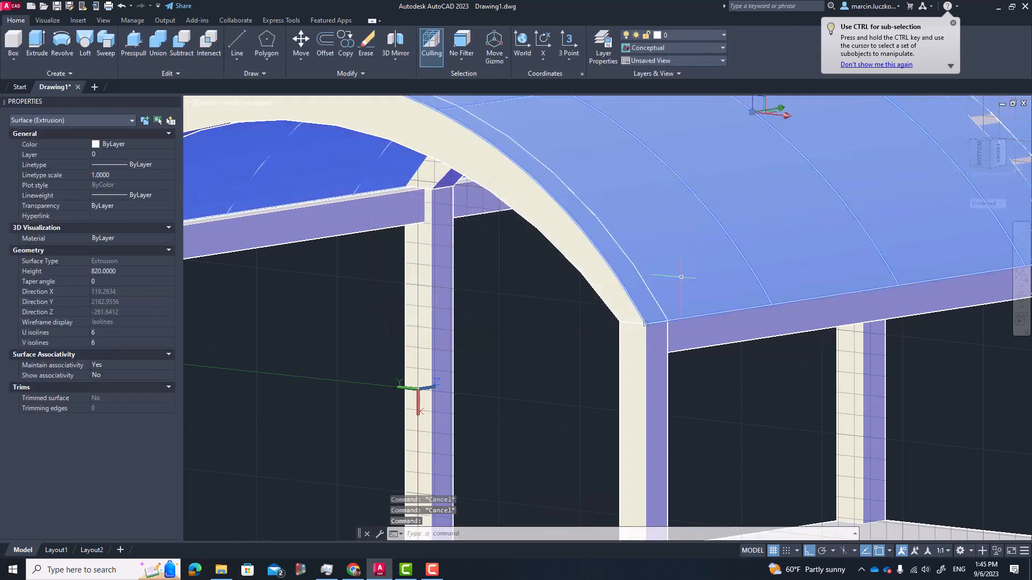
pyautogui.write('m')
pyautogui.press('Return')
pyautogui.press('Escape')
# Step: Copy the curved roof surface 5 units straight up from its front corner above the column
pyautogui.click(683, 266)
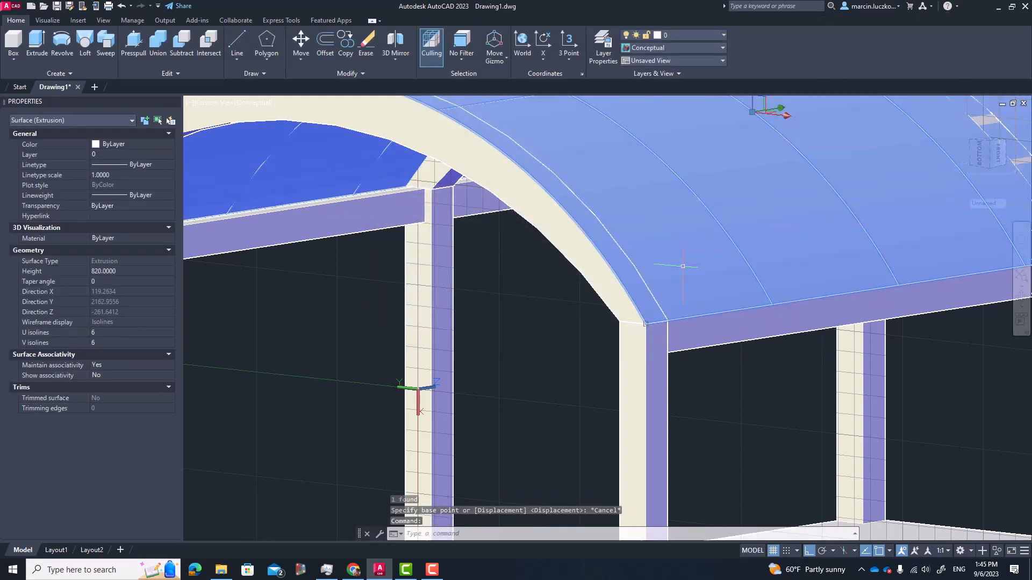
pyautogui.write('cop')
pyautogui.press('Return')
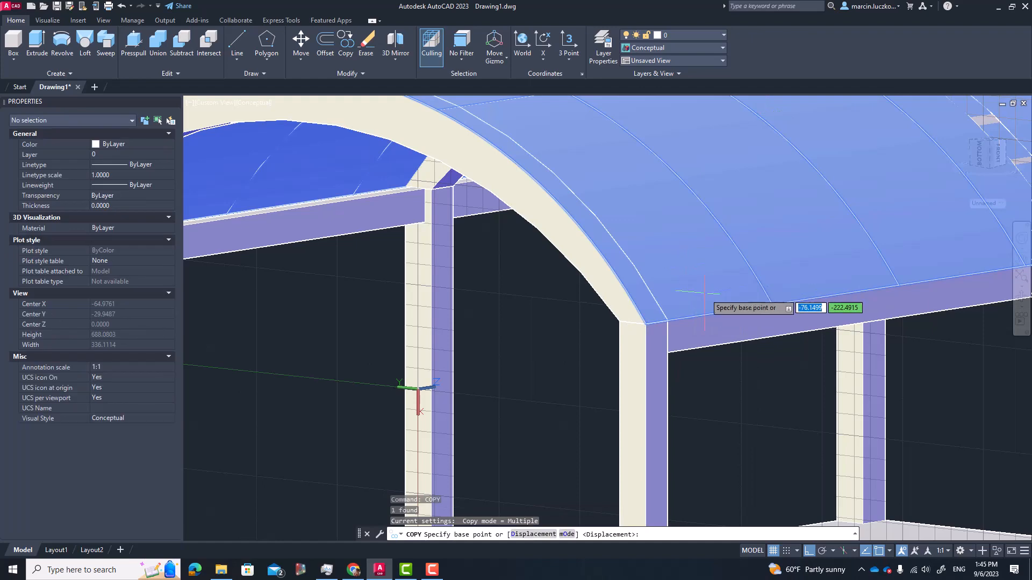
pyautogui.click(646, 323)
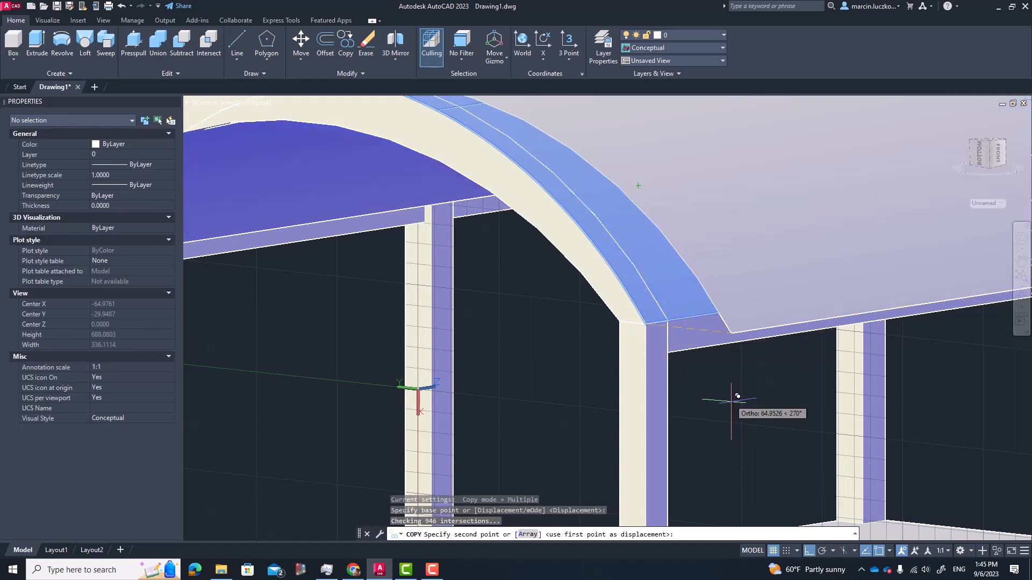
pyautogui.scroll(-6, 716, 298)
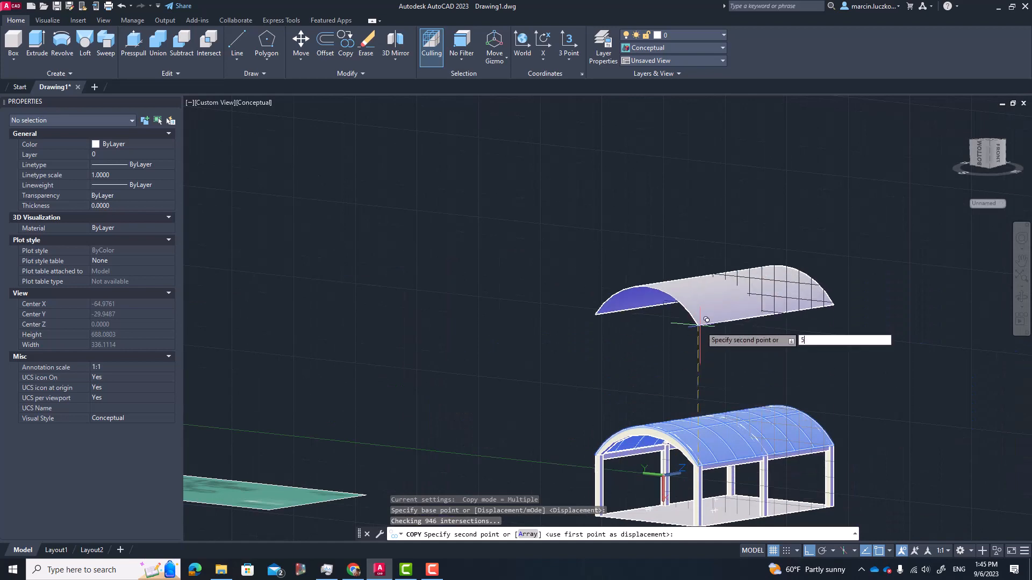
pyautogui.write('5')
pyautogui.press('Return')
pyautogui.press('Escape')
pyautogui.press('Escape')
# Step: Loft between the original roof surface and its raised copy using cross sections only to close the gap
pyautogui.scroll(4, 660, 418)
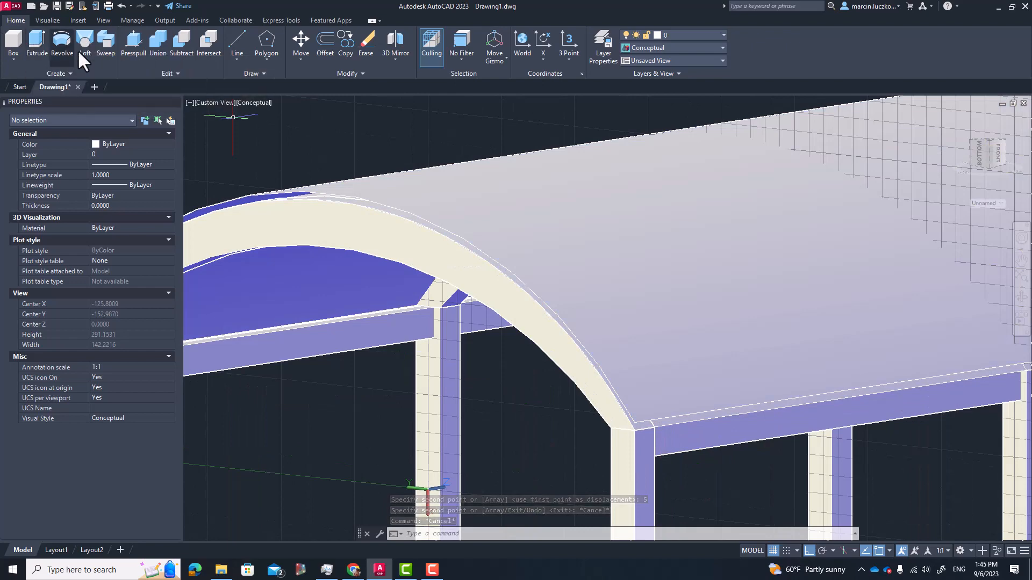
pyautogui.click(83, 41)
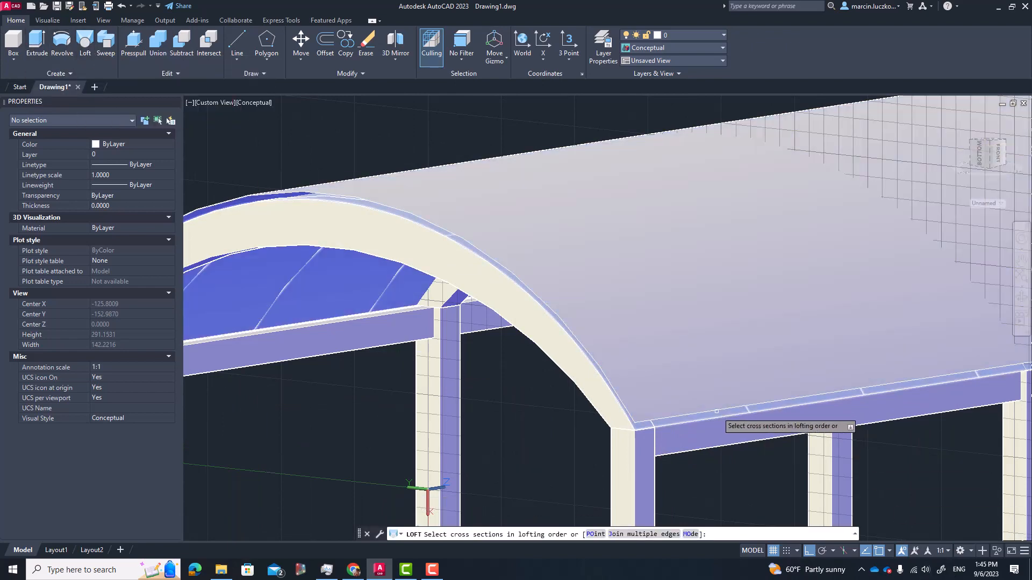
pyautogui.click(716, 411)
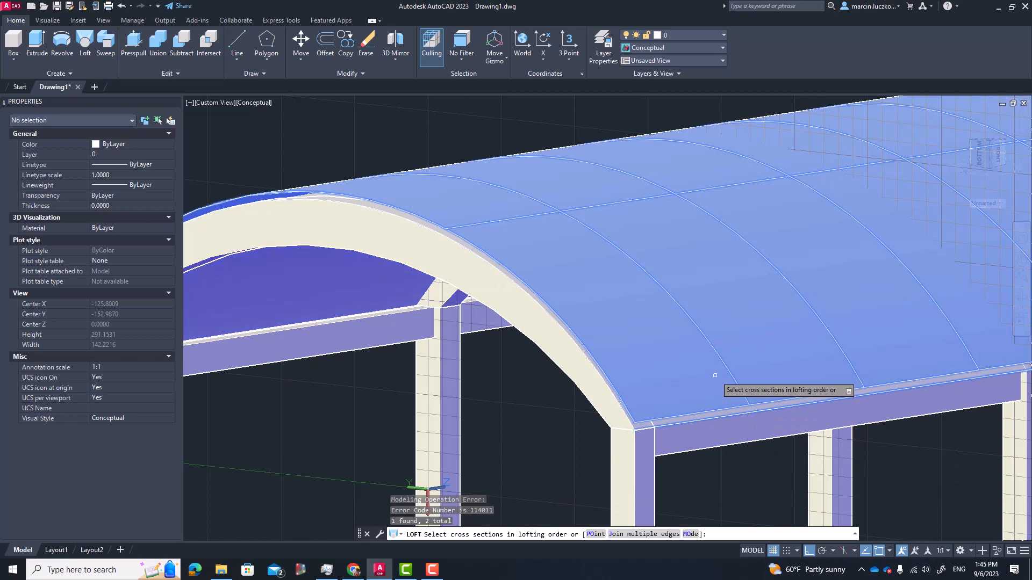
pyautogui.press('Return')
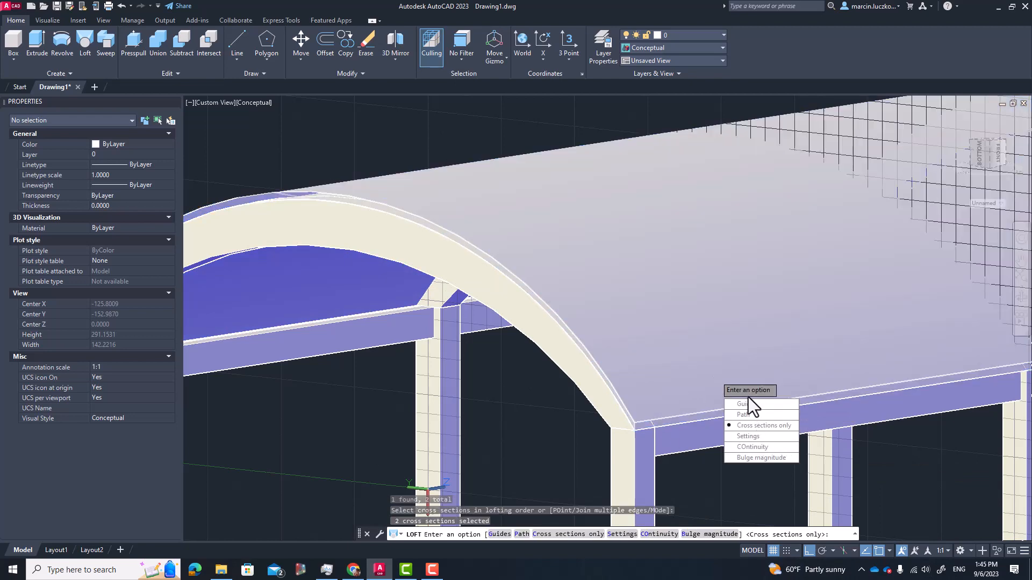
pyautogui.press('Return')
pyautogui.scroll(2, 661, 419)
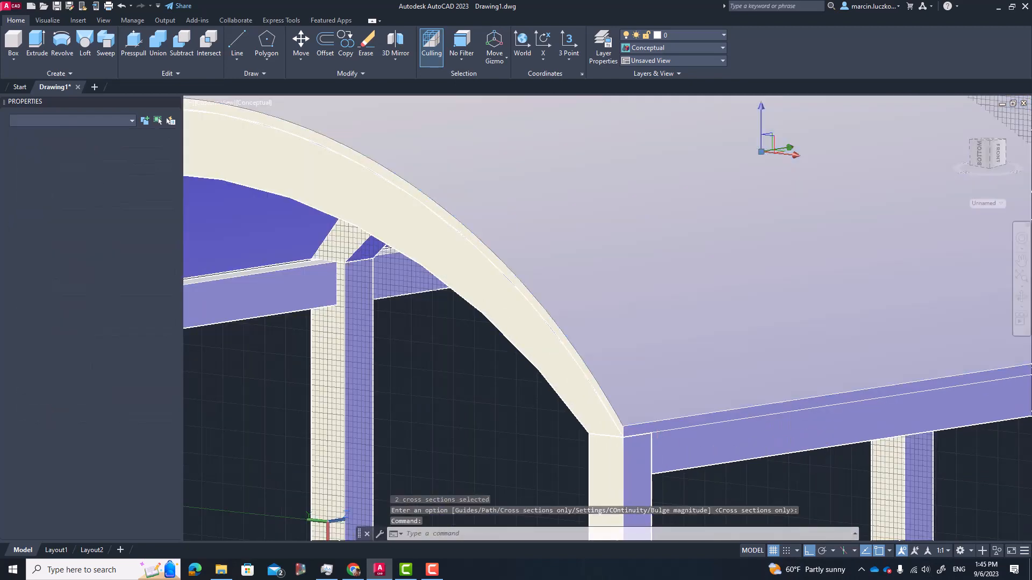
pyautogui.press('Escape')
# Step: Select the lofted roof edge and inspect how it closes the roof from the opposite side of the building
pyautogui.click(632, 425)
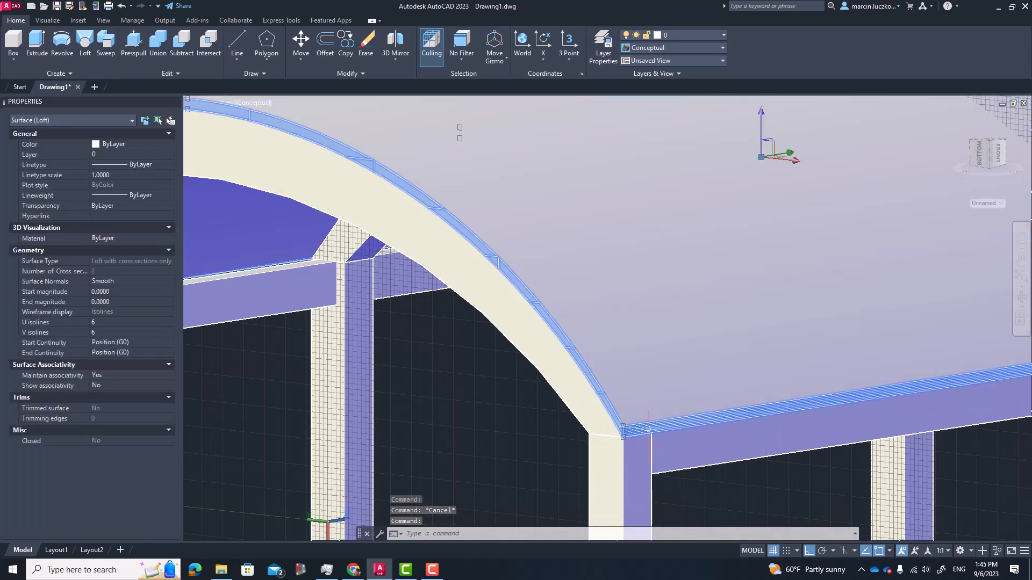
pyautogui.scroll(-8, 635, 456)
pyautogui.moveTo(844, 398)
pyautogui.keyDown('shift'); pyautogui.mouseDown(button='middle')
pyautogui.moveTo(698, 406)
pyautogui.moveTo(610, 387)
pyautogui.mouseUp(button='middle'); pyautogui.keyUp('shift')
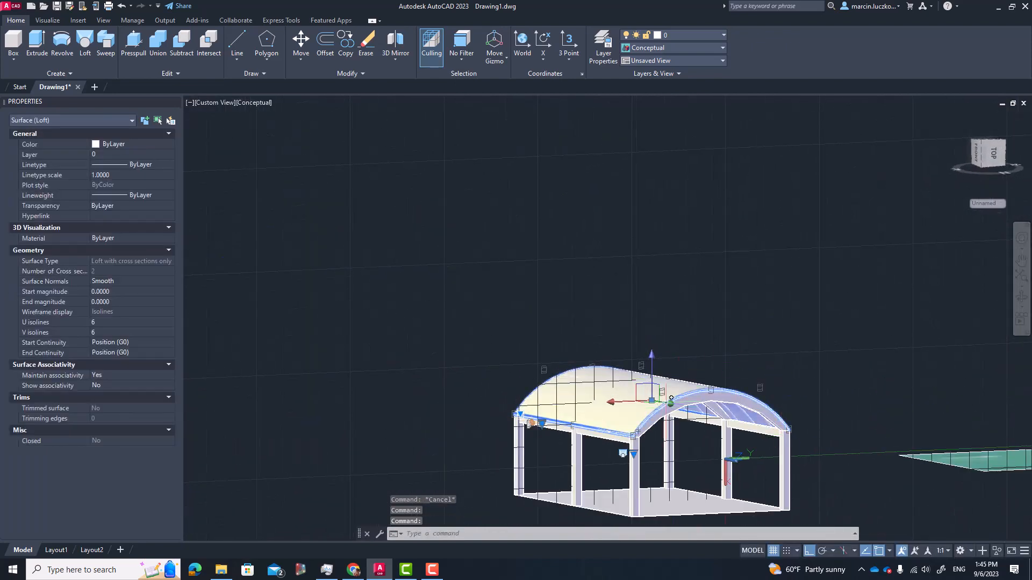
pyautogui.scroll(2, 801, 437)
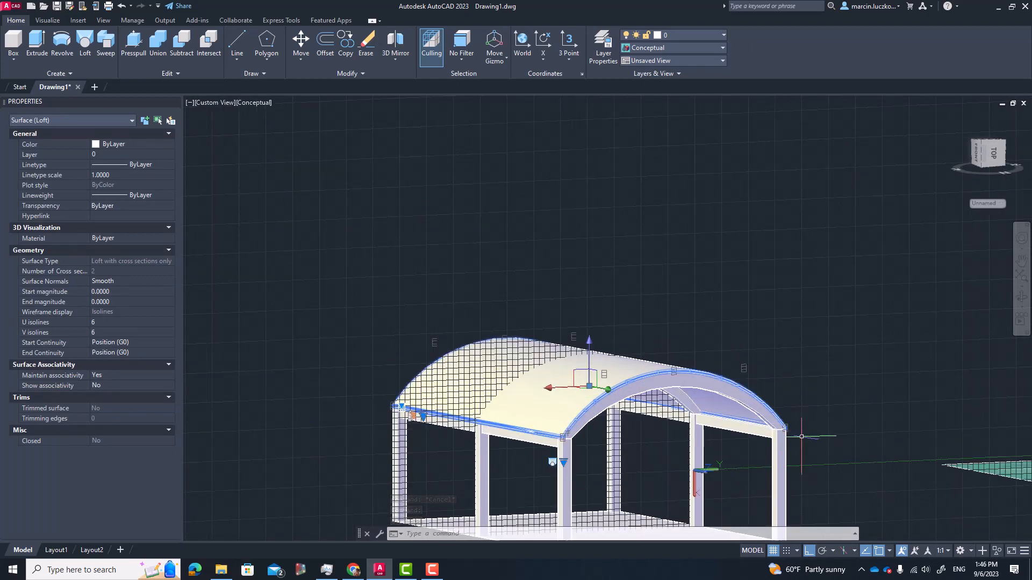
pyautogui.scroll(3, 648, 362)
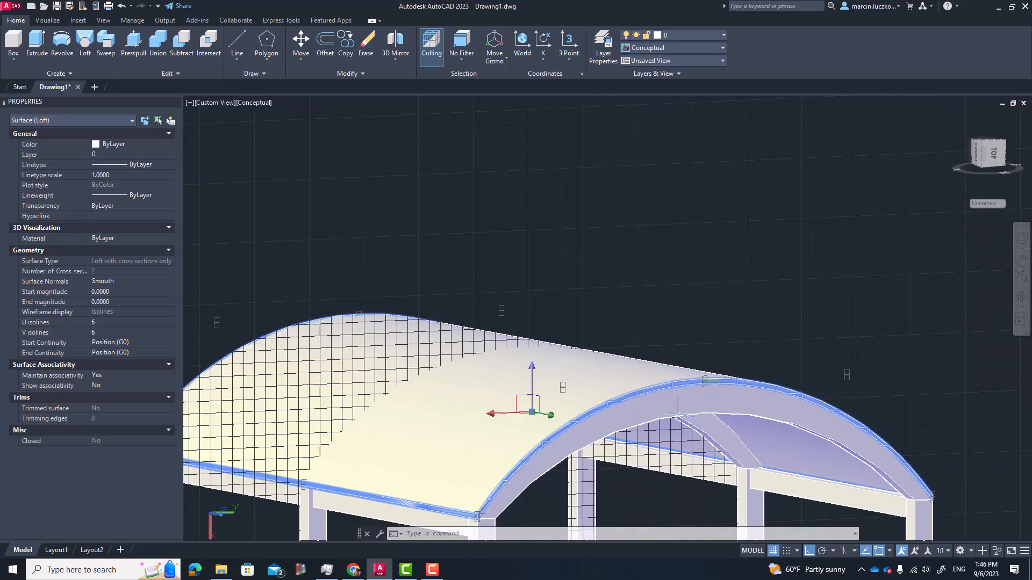
# Step: Union the original roof surface, its raised copy and the lofted edge, continuing the operation despite the loss of surface associativity
pyautogui.click(653, 363)
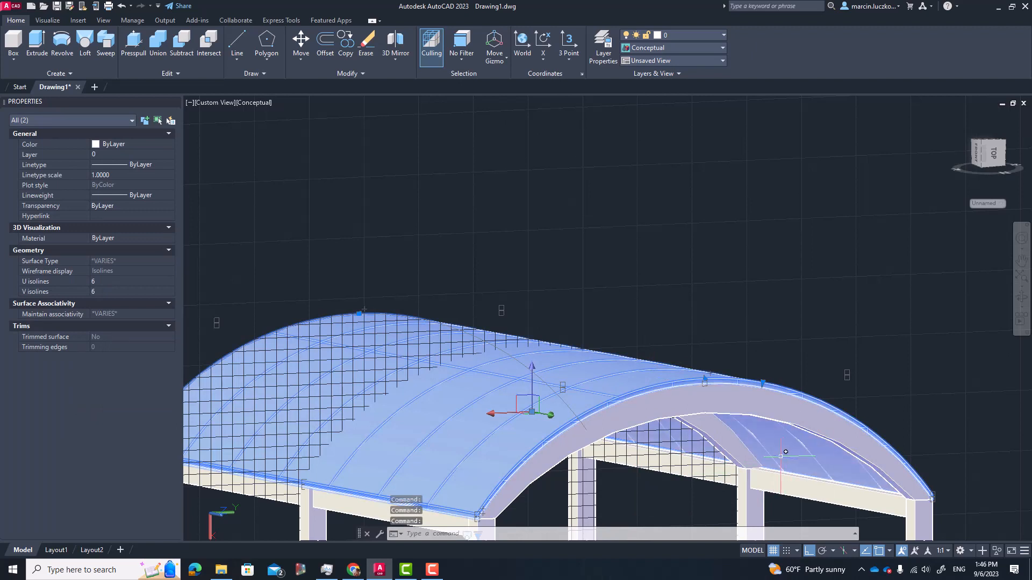
pyautogui.keyDown('ctrl'); pyautogui.click(782, 454); pyautogui.keyUp('ctrl')
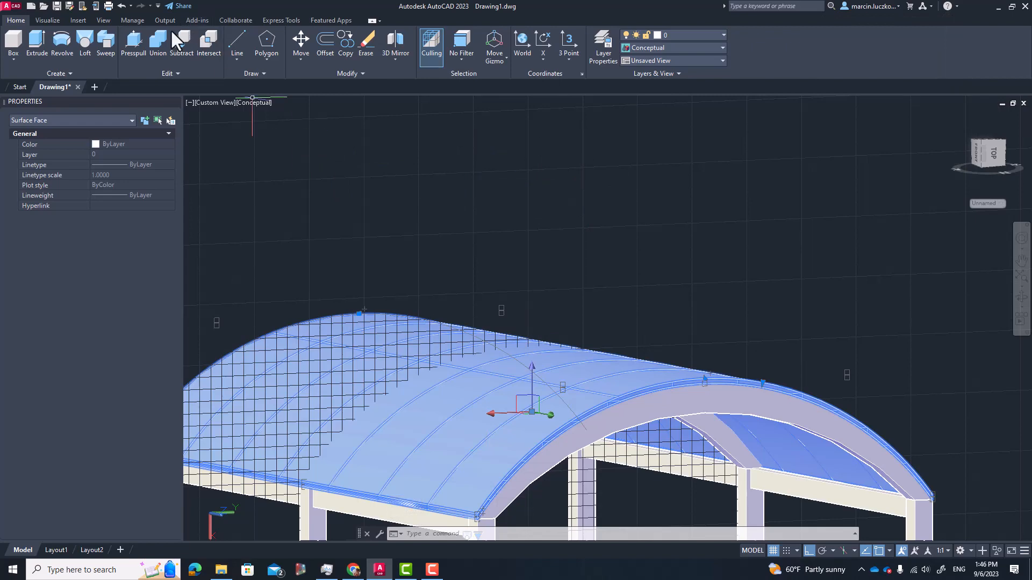
pyautogui.click(156, 40)
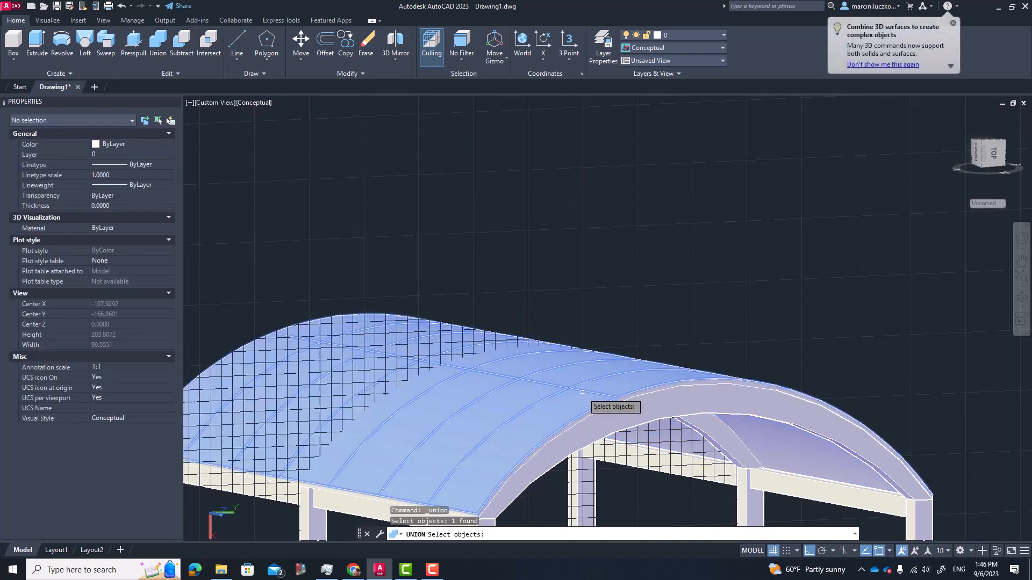
pyautogui.click(617, 399)
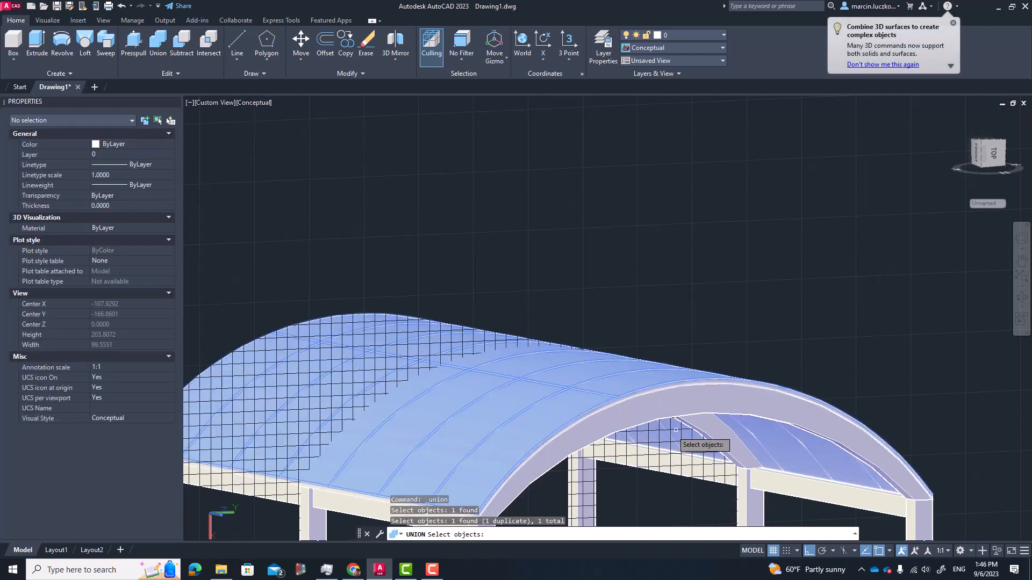
pyautogui.click(787, 448)
pyautogui.click(678, 385)
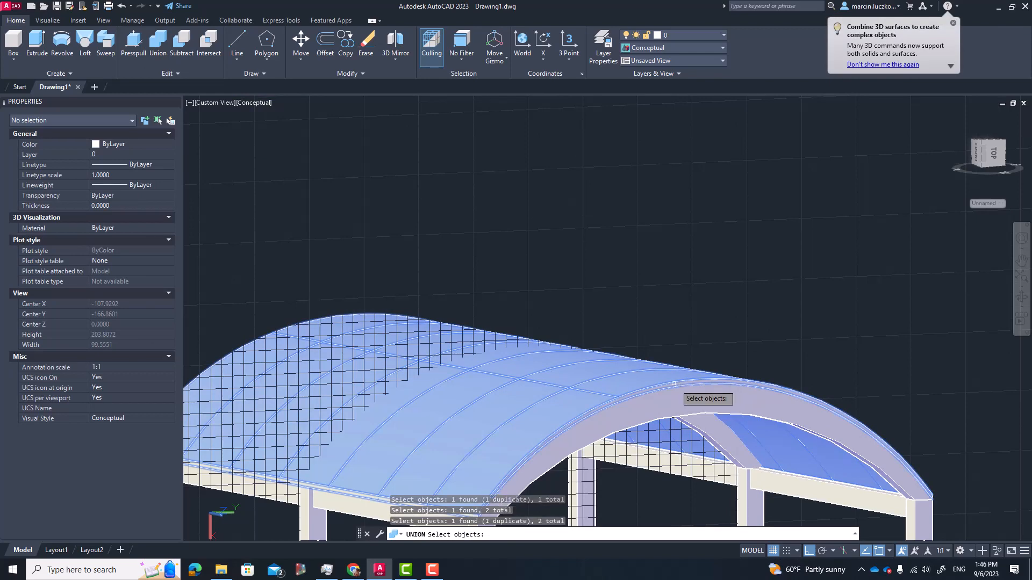
pyautogui.scroll(-2, 580, 382)
pyautogui.scroll(8, 506, 477)
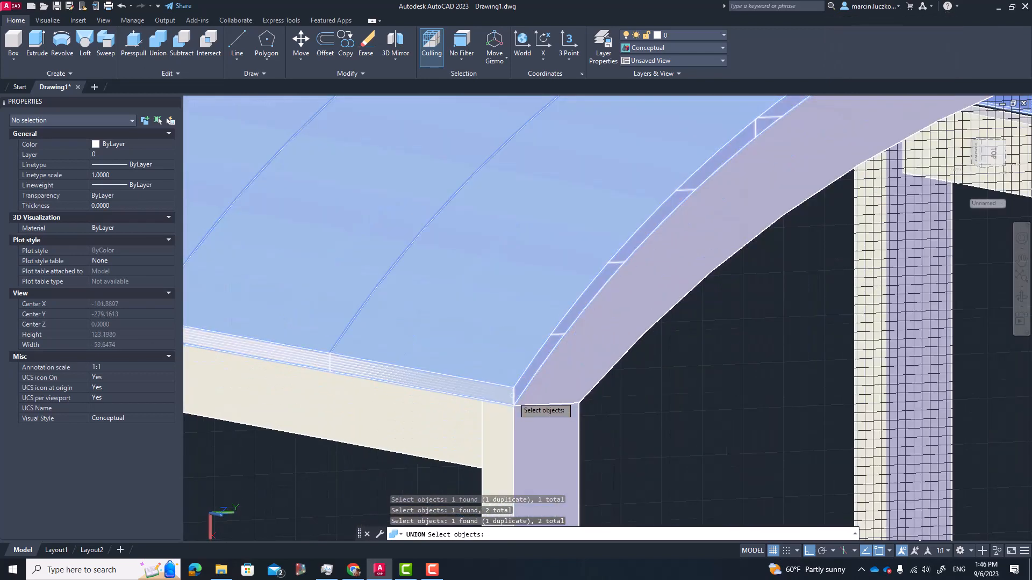
pyautogui.click(513, 401)
pyautogui.press('Return')
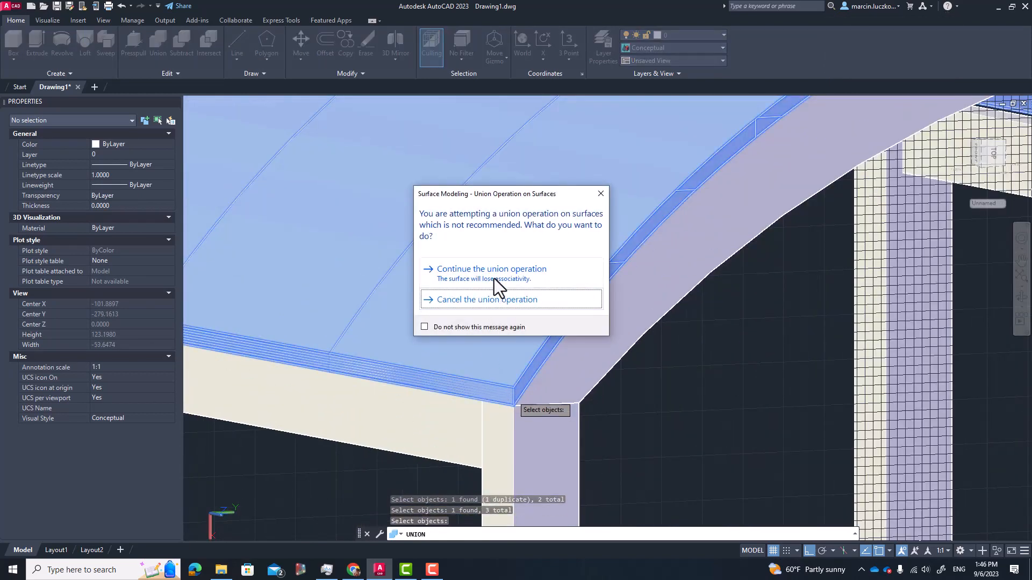
pyautogui.click(493, 278)
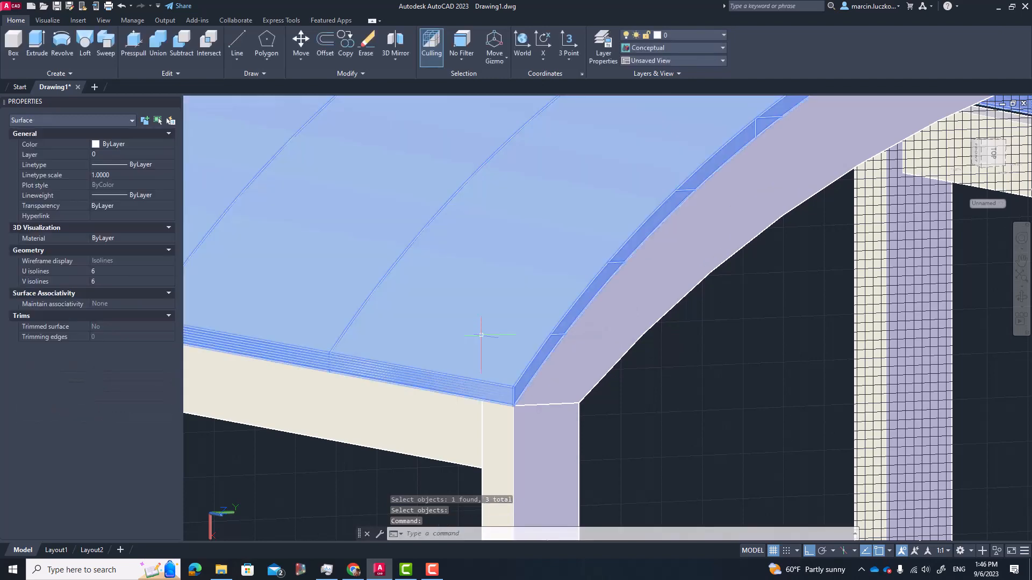
# Step: Select the merged roof and examine from several angles whether its surfaces and edges behave as one object
pyautogui.scroll(-5, 567, 196)
pyautogui.press('Escape')
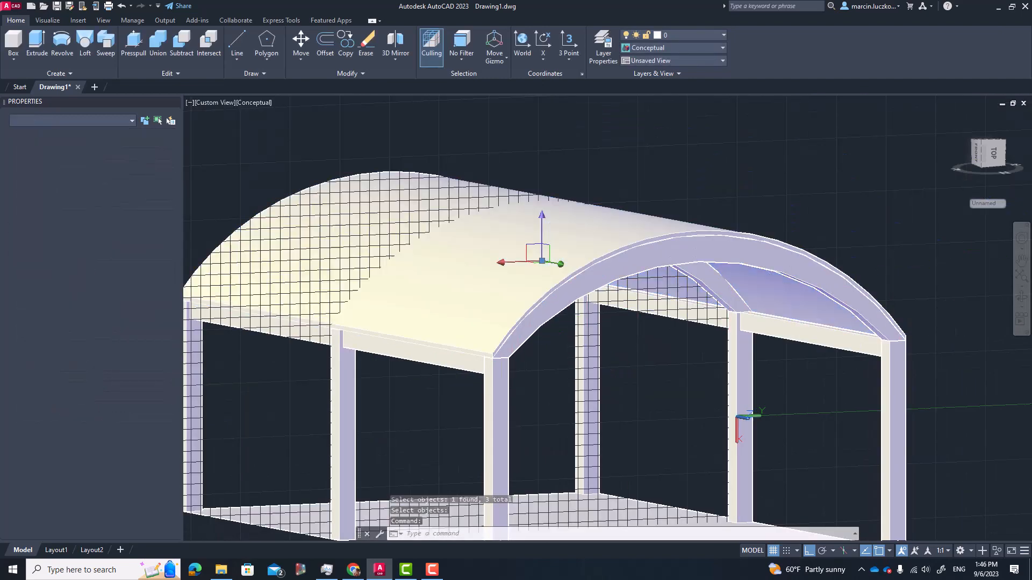
pyautogui.scroll(6, 869, 293)
pyautogui.click(796, 346)
pyautogui.scroll(-5, 795, 346)
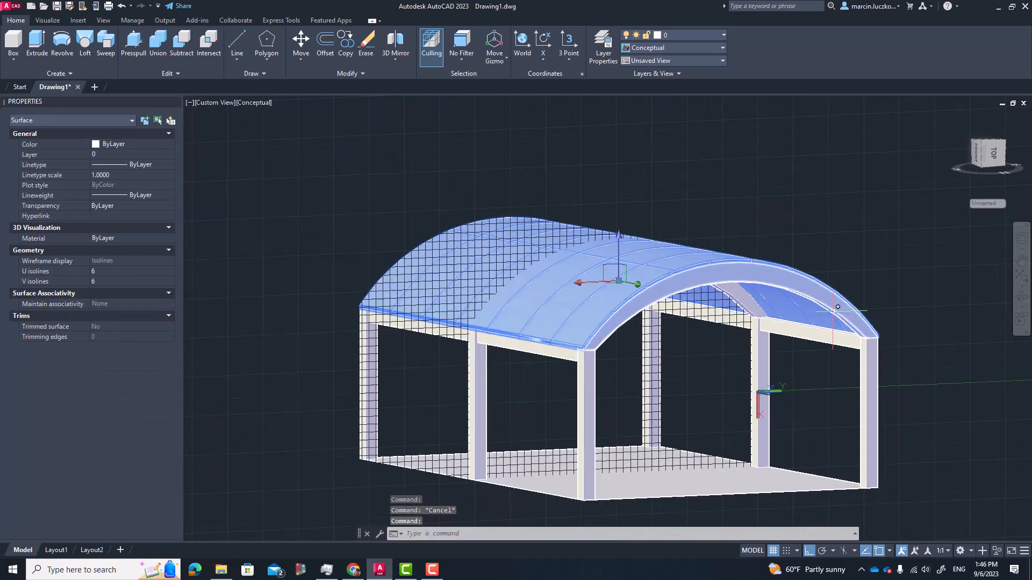
pyautogui.keyDown('shift'); pyautogui.moveTo(490, 287); pyautogui.dragTo(398, 317, button='middle'); pyautogui.keyUp('shift')
pyautogui.press('Escape')
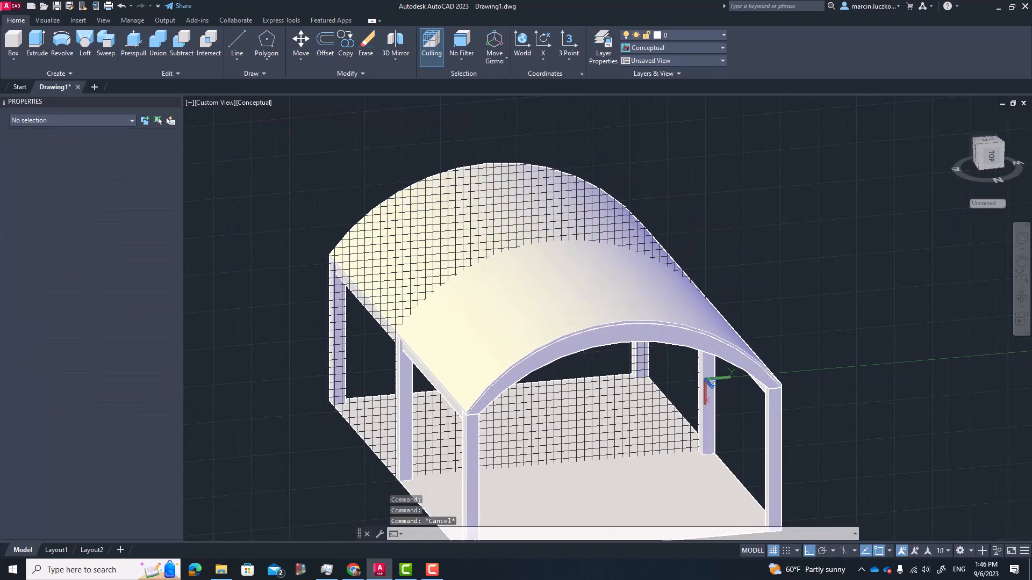
pyautogui.click(14, 40)
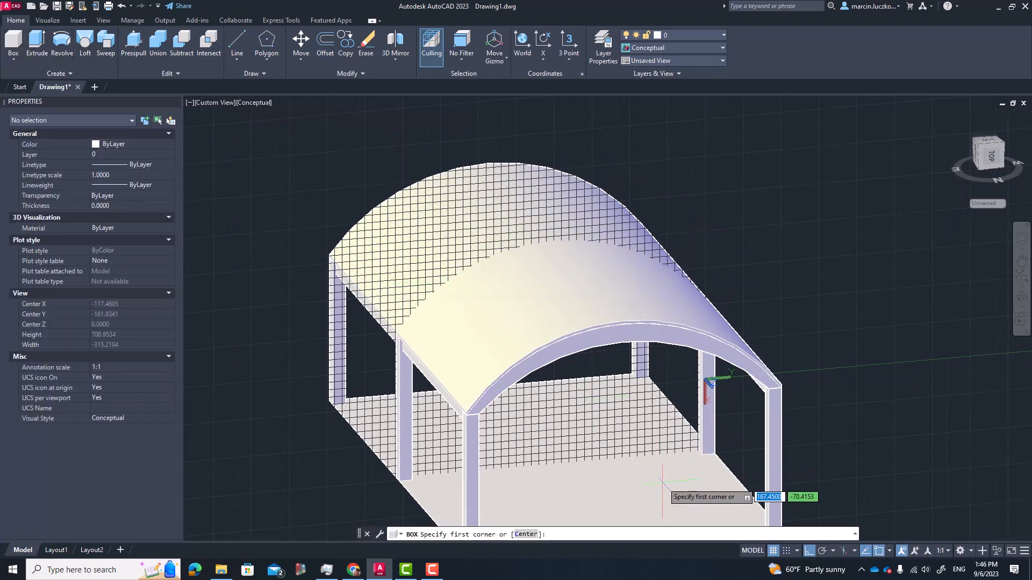
pyautogui.click(625, 477)
pyautogui.click(651, 502)
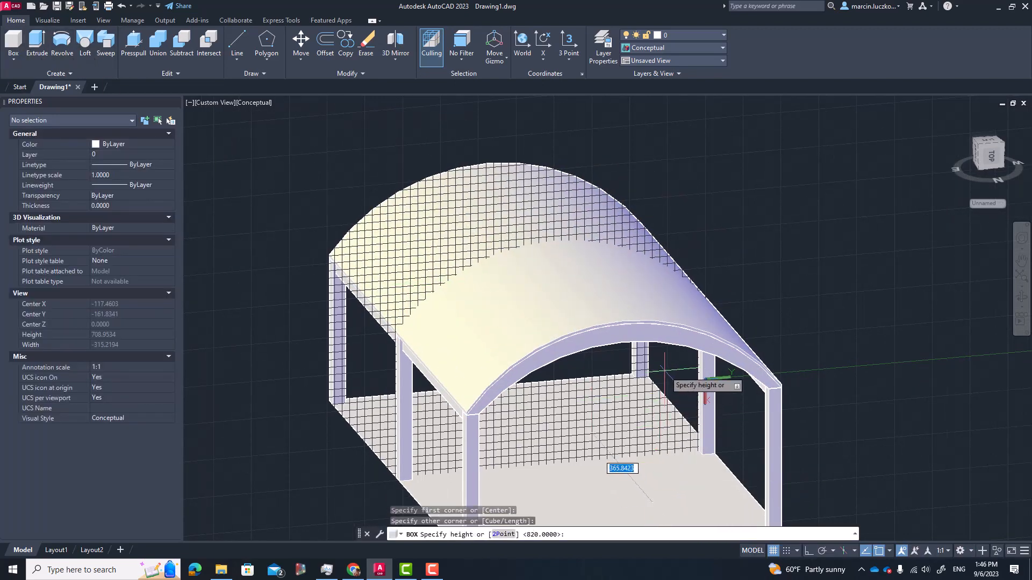
pyautogui.press('Escape')
pyautogui.press('Escape')
pyautogui.scroll(-3, 349, 134)
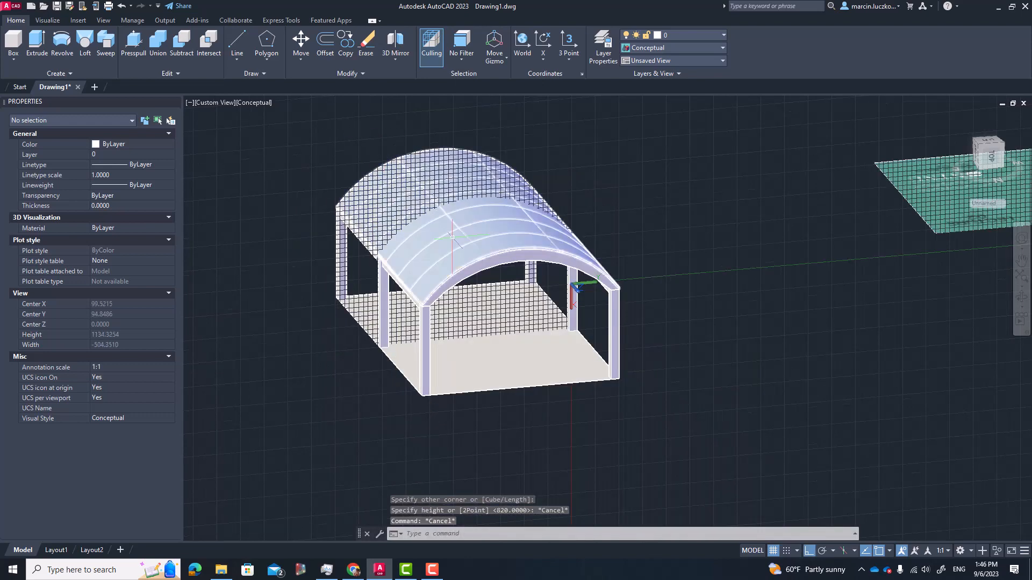
# Step: Reset the UCS to World and draw a tall box rising from the floor through the front part of the curved roof
pyautogui.press('Return')
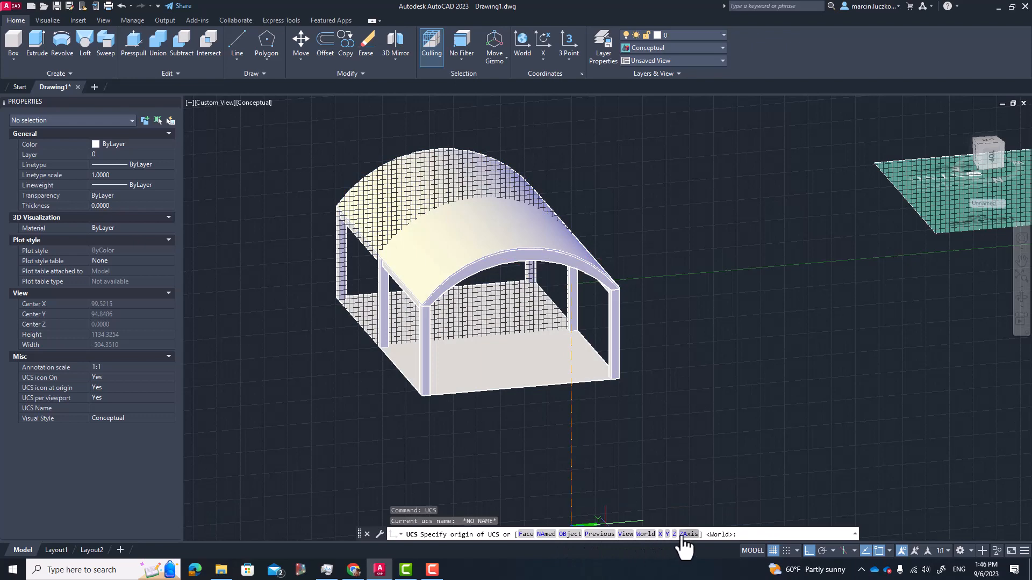
pyautogui.click(646, 534)
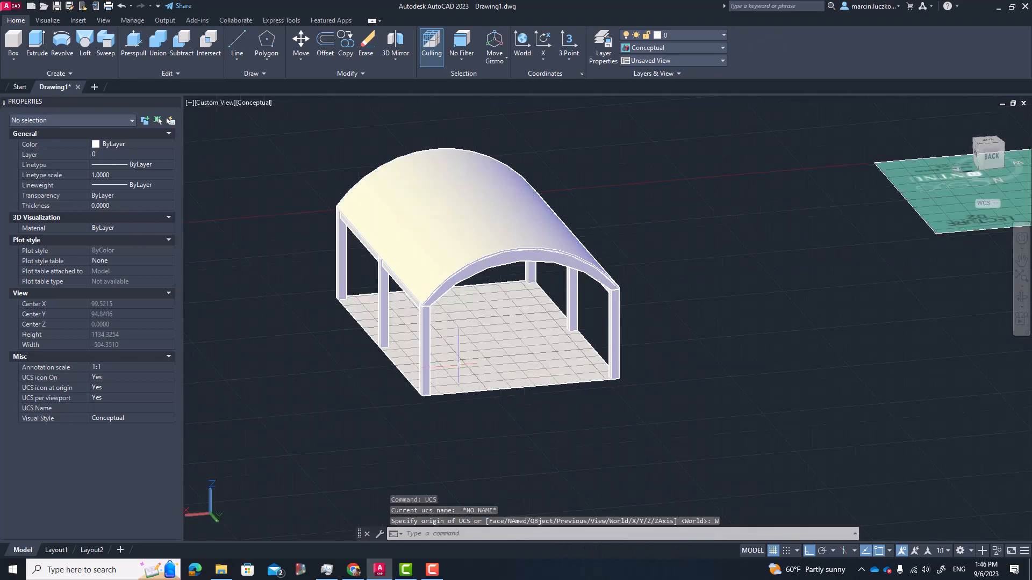
pyautogui.click(13, 41)
pyautogui.scroll(5, 569, 355)
pyautogui.click(572, 375)
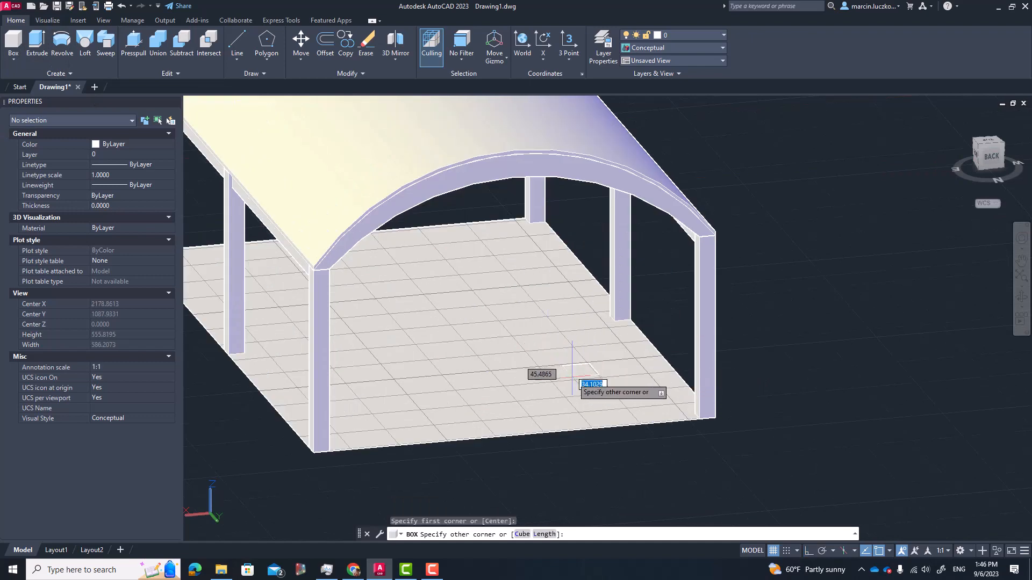
pyautogui.click(597, 374)
pyautogui.scroll(-4, 538, 237)
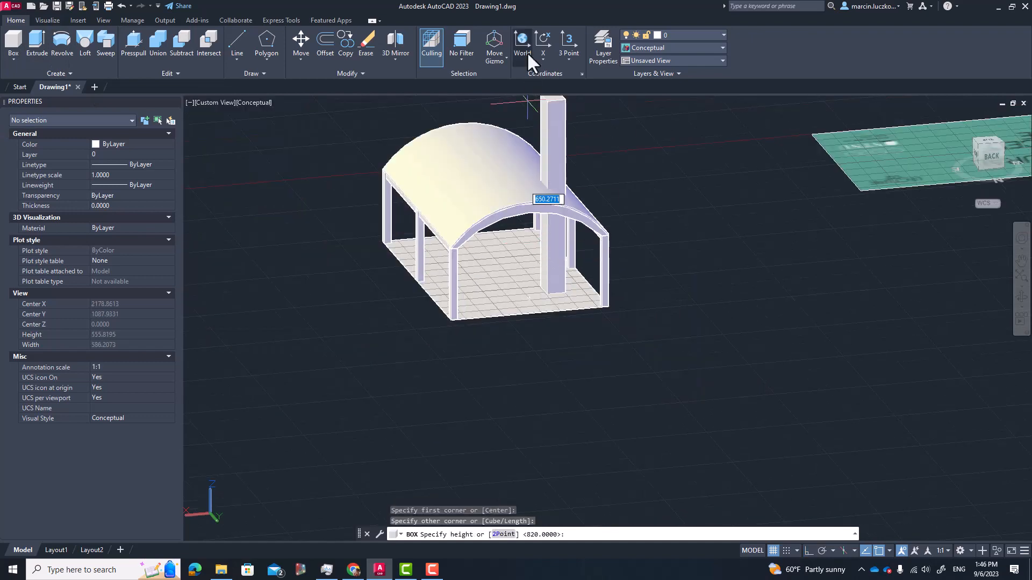
pyautogui.click(553, 128)
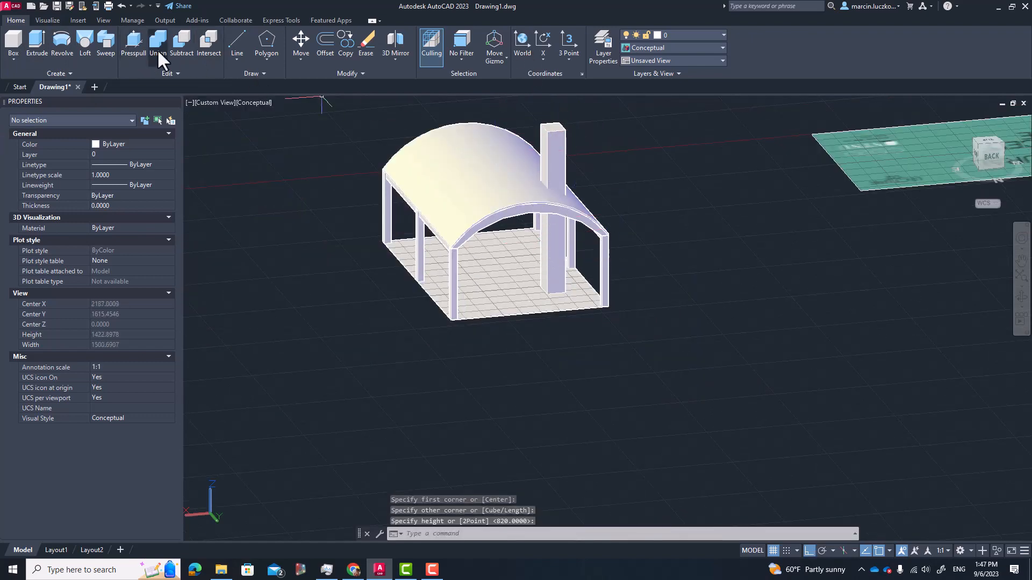
# Step: Subtract the tall box from the merged curved roof to cut a rectangular opening
pyautogui.click(181, 47)
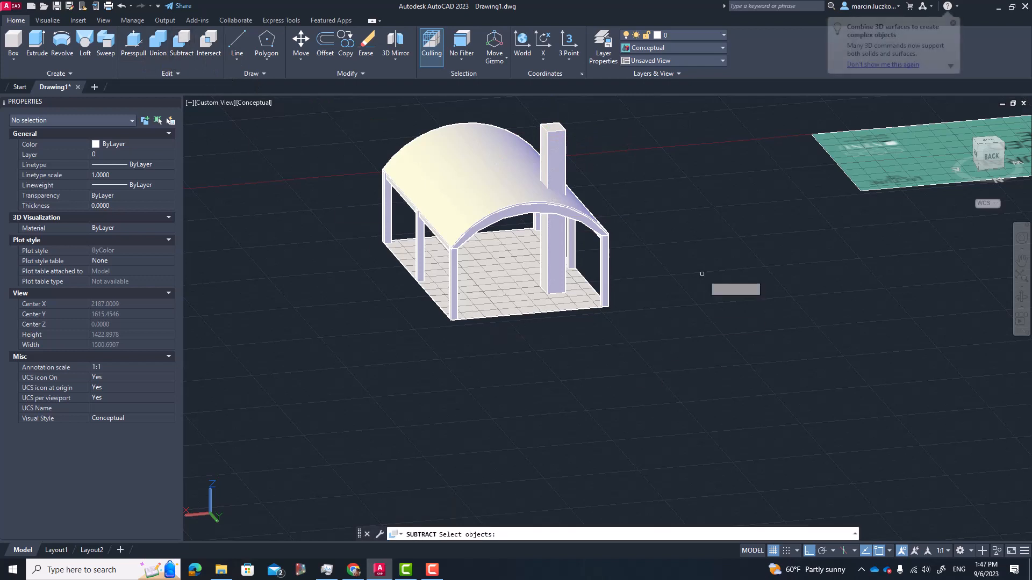
pyautogui.click(501, 183)
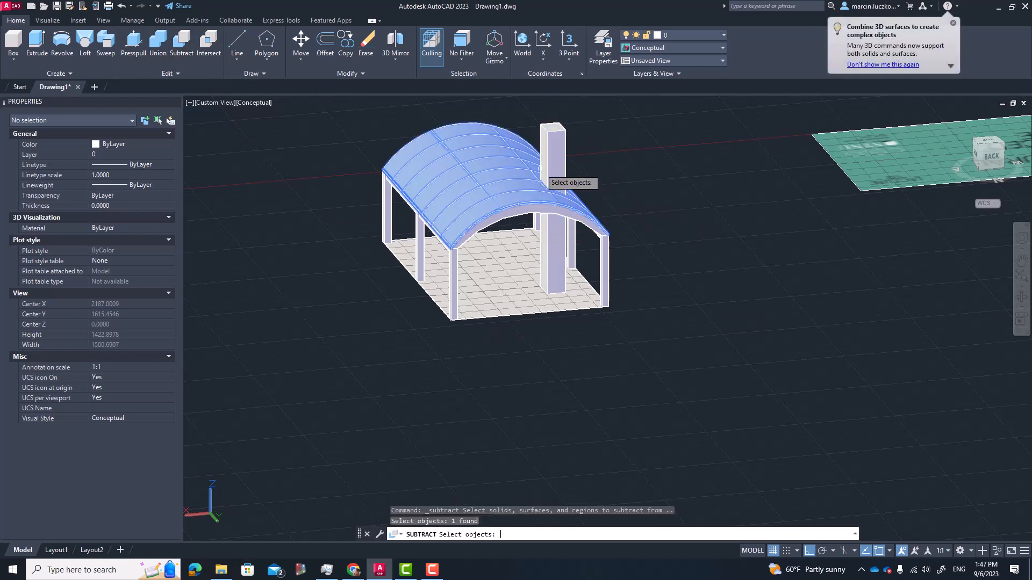
pyautogui.press('Return')
pyautogui.click(550, 172)
pyautogui.press('Return')
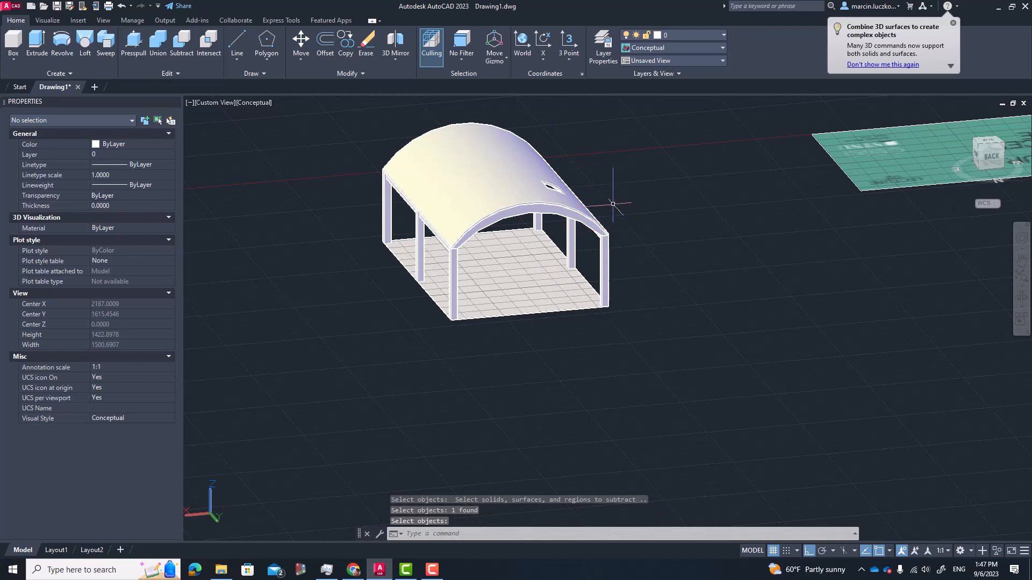
# Step: Examine the rectangular roof opening up close and view the building from several sides
pyautogui.scroll(8, 596, 228)
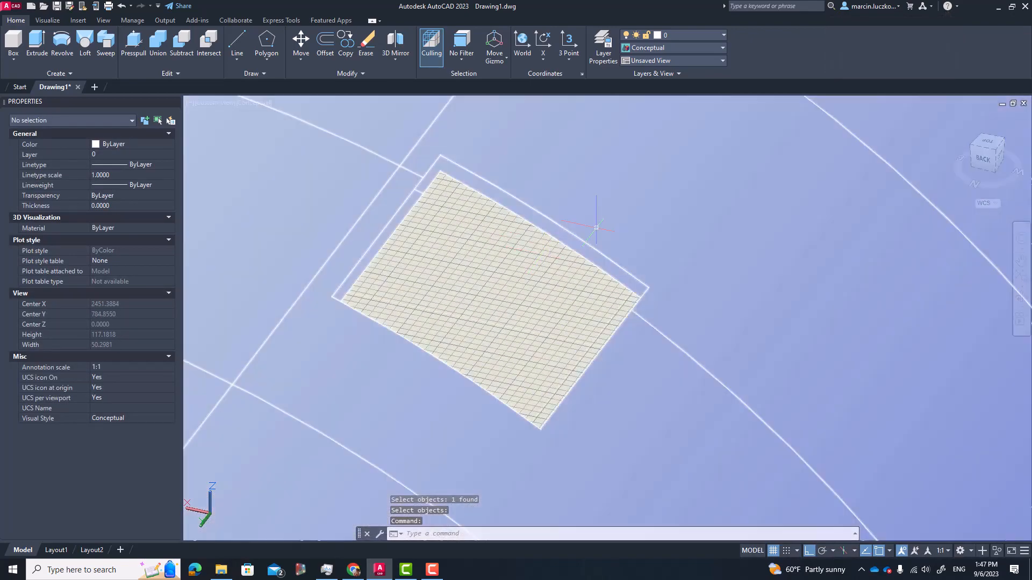
pyautogui.scroll(-10, 597, 228)
pyautogui.keyDown('shift'); pyautogui.moveTo(583, 278); pyautogui.dragTo(518, 287, button='middle'); pyautogui.keyUp('shift')
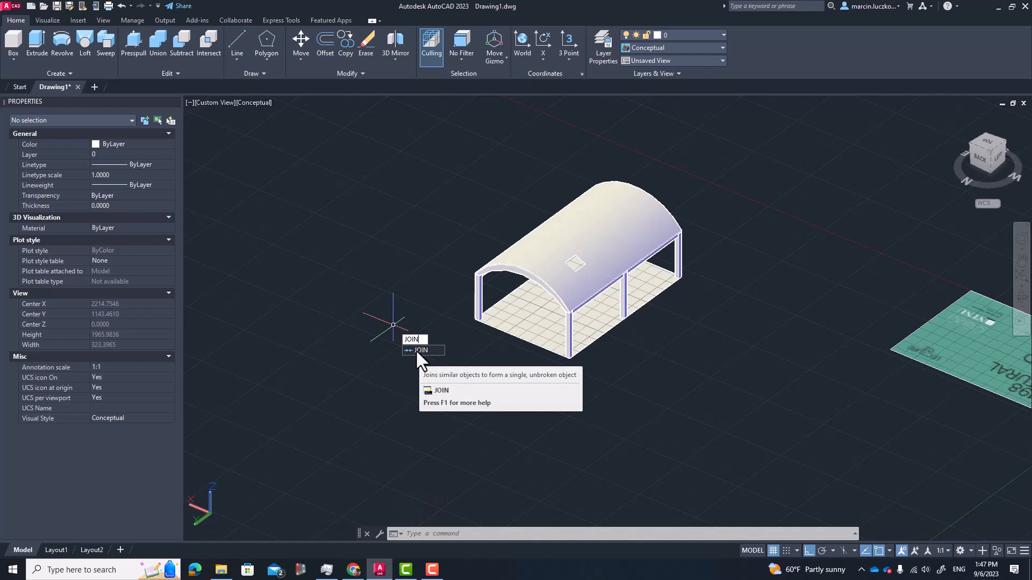
pyautogui.press('Escape')
pyautogui.press('Escape')
pyautogui.scroll(-3, 850, 355)
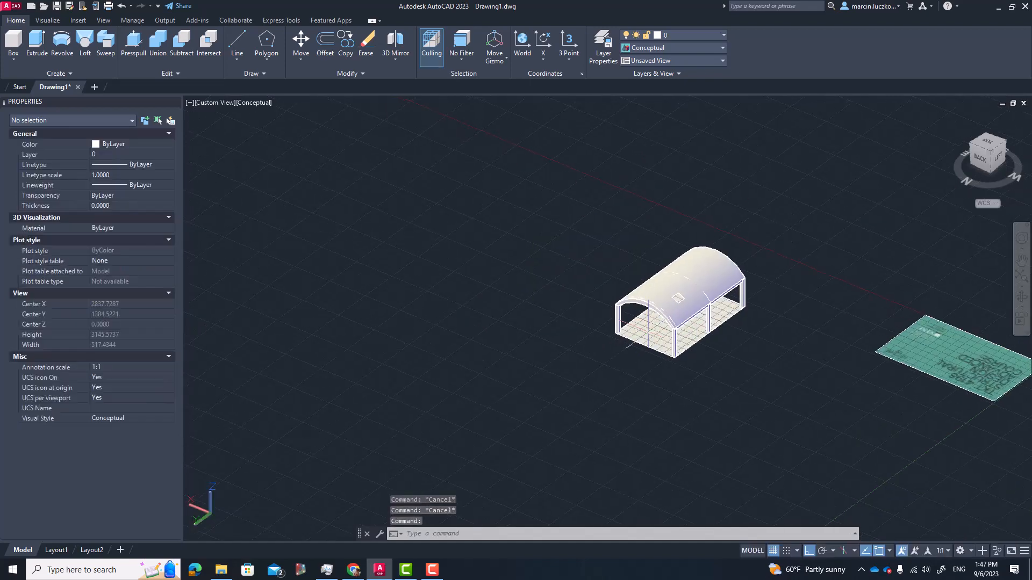
pyautogui.keyDown('shift'); pyautogui.moveTo(626, 345); pyautogui.dragTo(860, 379, button='middle'); pyautogui.keyUp('shift')
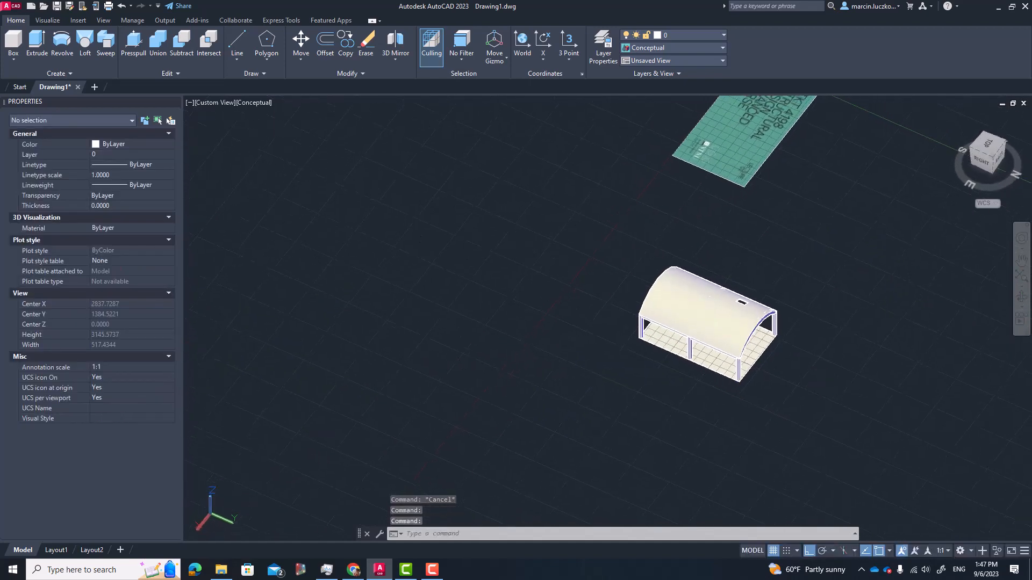
pyautogui.scroll(4, 753, 288)
pyautogui.moveTo(744, 320); pyautogui.dragTo(704, 301, button='middle')
# Step: Undo the roof opening, the tall cutting box and the change to the World UCS
pyautogui.hotkey('ctrl', 'z')
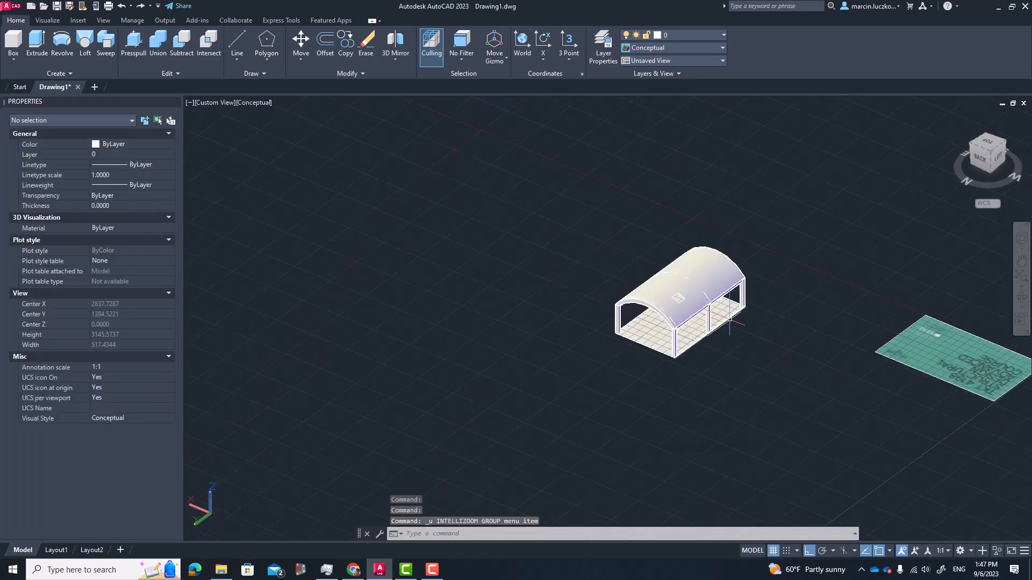
pyautogui.hotkey('ctrl', 'z')
pyautogui.hotkey('ctrl', 'z')
pyautogui.hotkey('ctrl', 'z')
pyautogui.hotkey('ctrl', 'z')
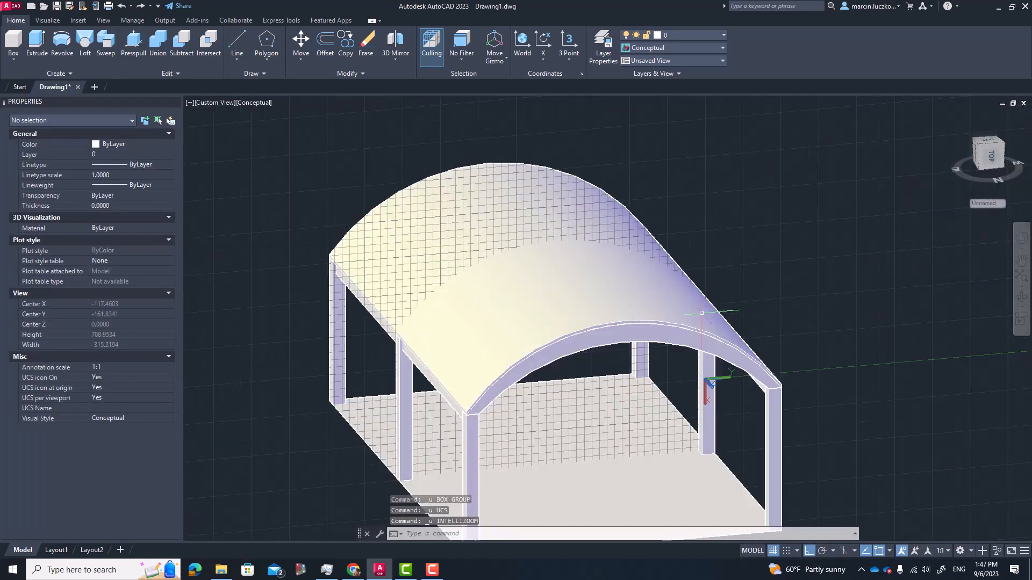
pyautogui.scroll(6, 460, 407)
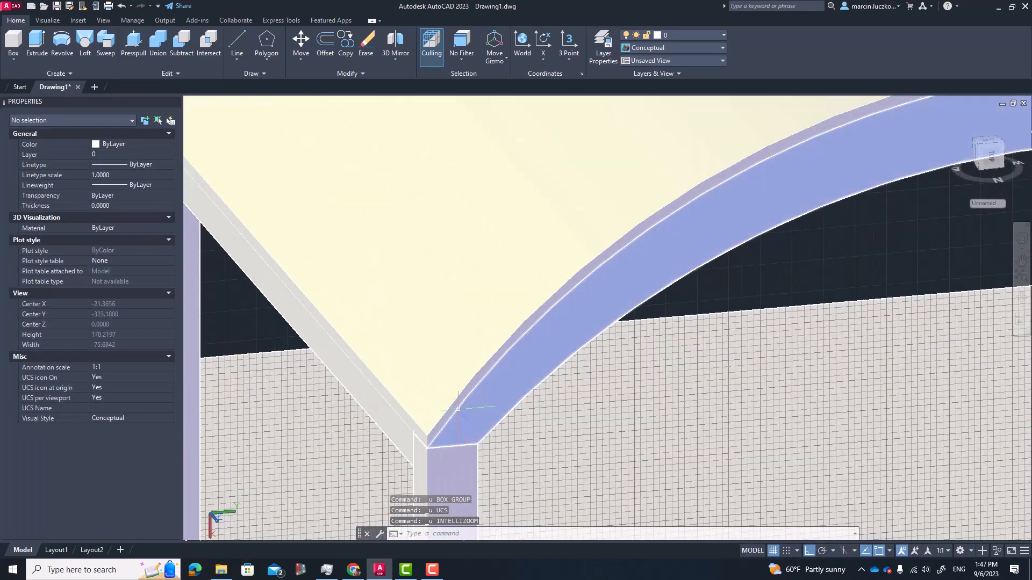
pyautogui.hotkey('ctrl', 'z')
pyautogui.hotkey('ctrl', 'z')
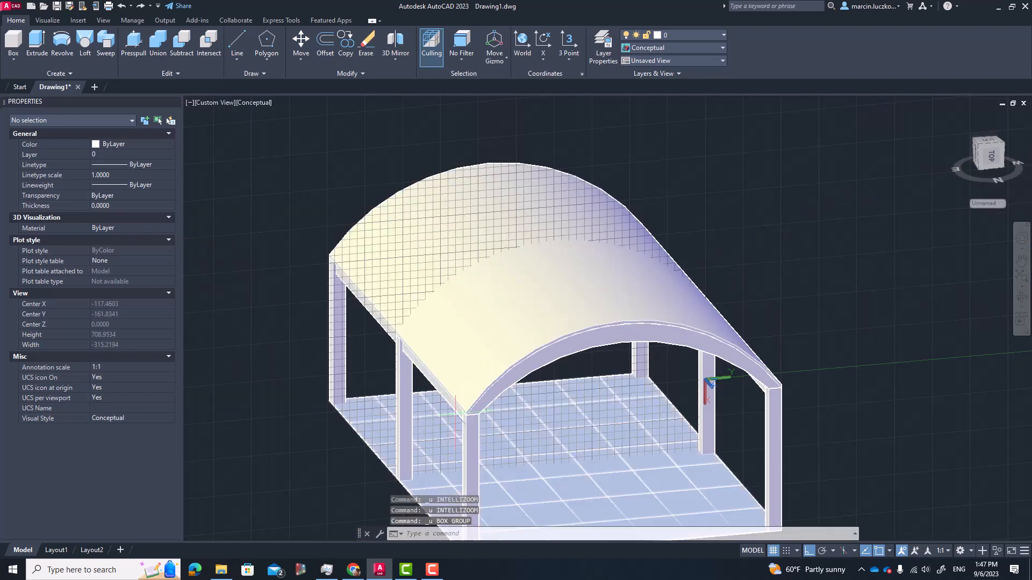
# Step: Check the roof's front edge at the column corner and undo the union of the roof surfaces
pyautogui.scroll(8, 457, 414)
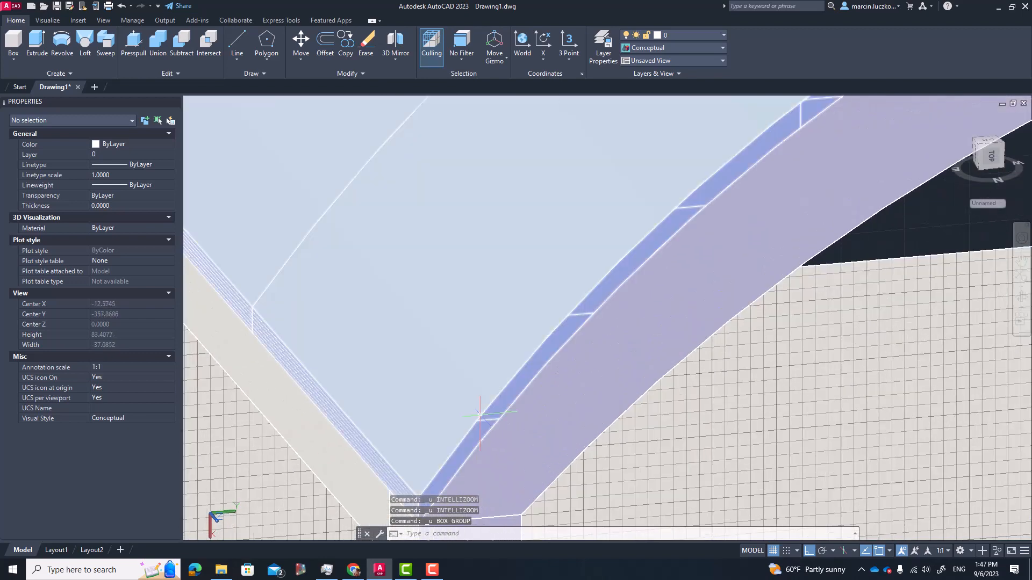
pyautogui.click(489, 422)
pyautogui.press('Escape')
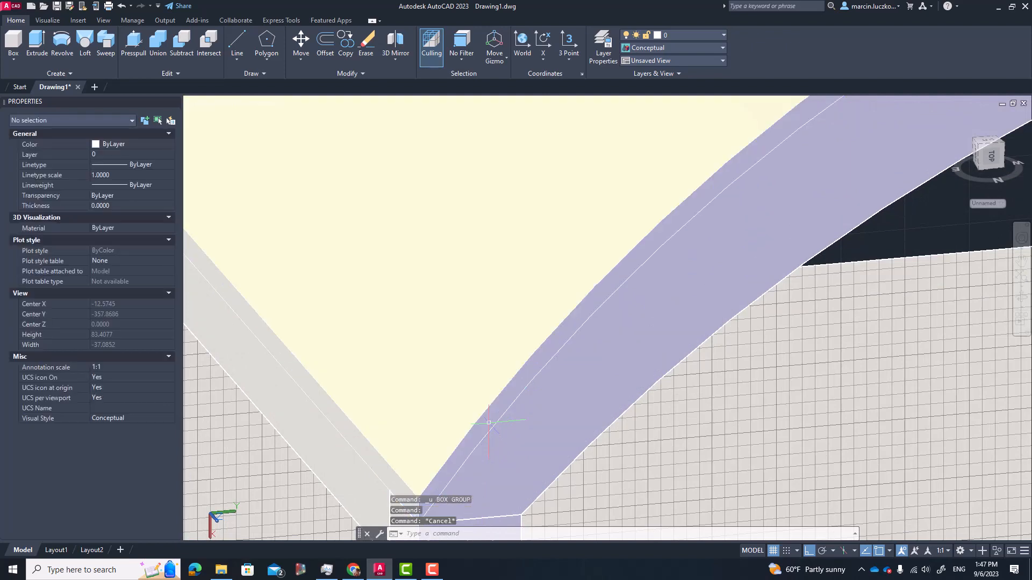
pyautogui.hotkey('ctrl', 'z')
pyautogui.hotkey('ctrl', 'z')
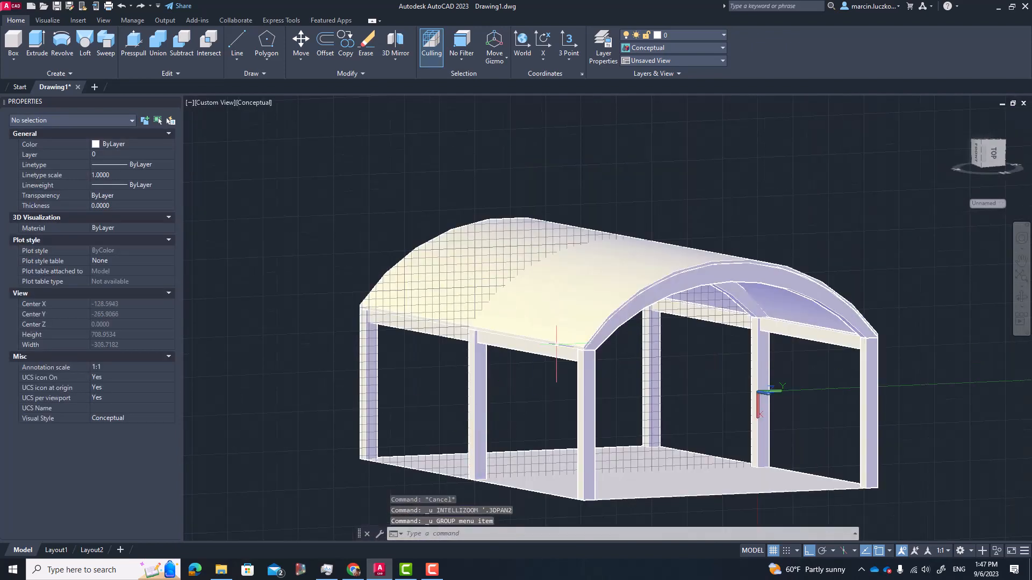
pyautogui.scroll(3, 586, 325)
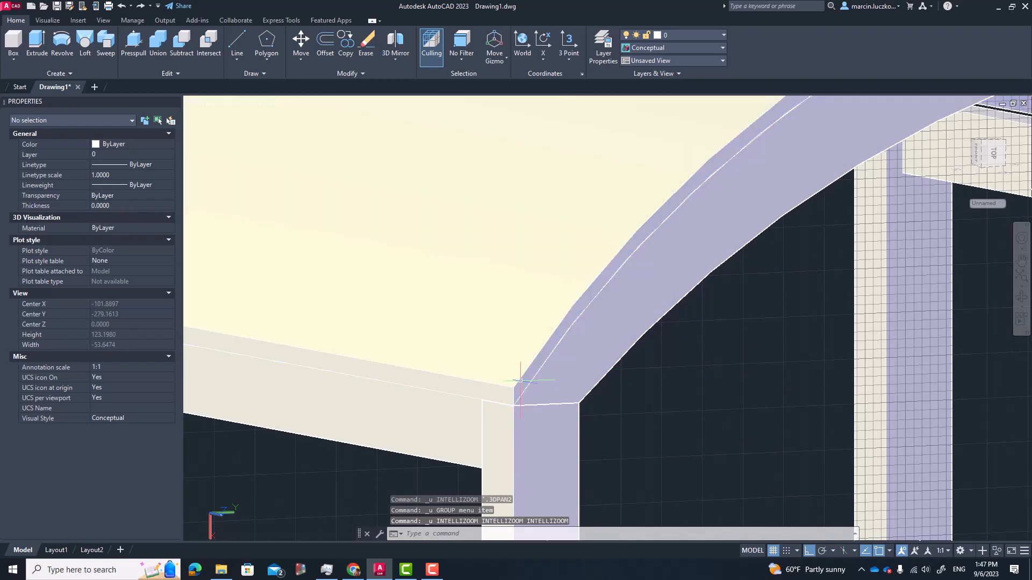
pyautogui.hotkey('ctrl', 'z')
pyautogui.hotkey('ctrl', 'z')
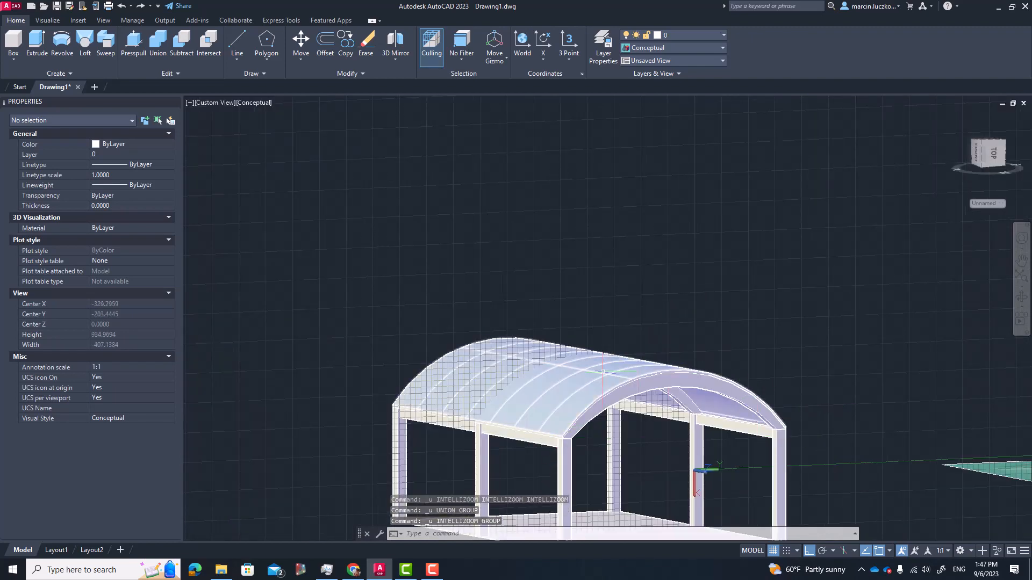
# Step: Try to join the roof's outer, front-edge and inner surfaces with the Join command
pyautogui.scroll(5, 602, 372)
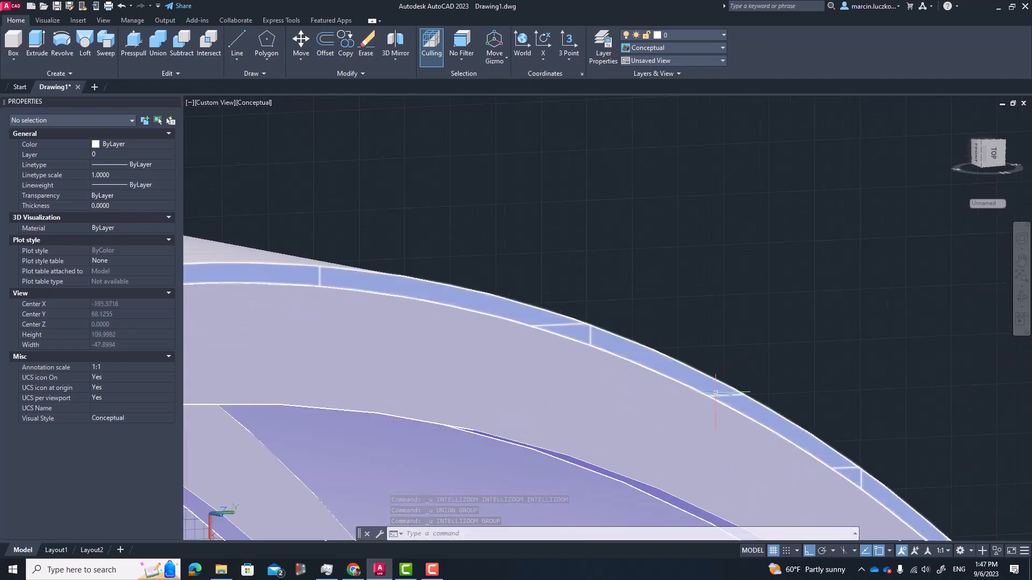
pyautogui.click(726, 396)
pyautogui.scroll(-5, 727, 396)
pyautogui.press('Escape')
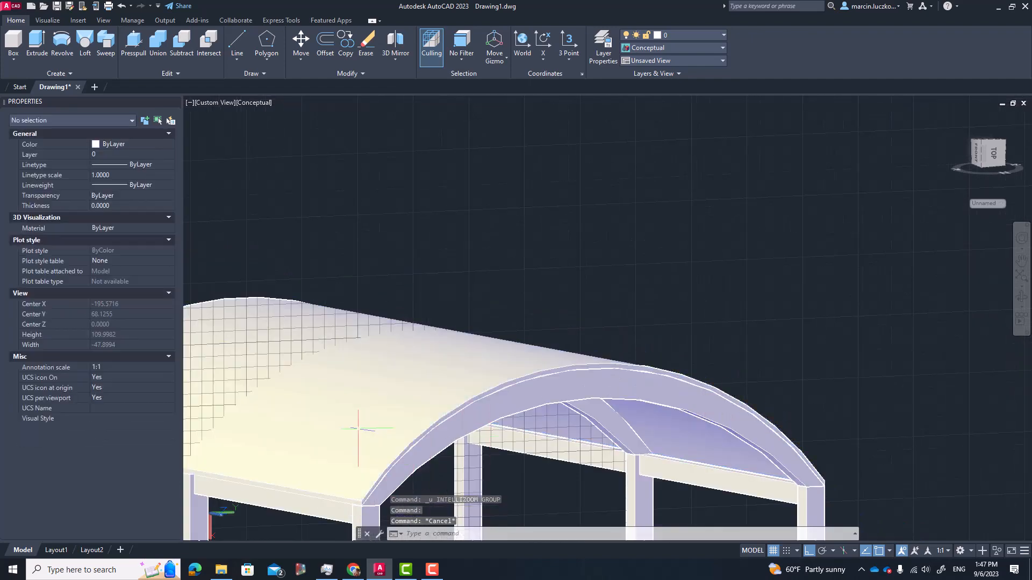
pyautogui.press('BackSpace')
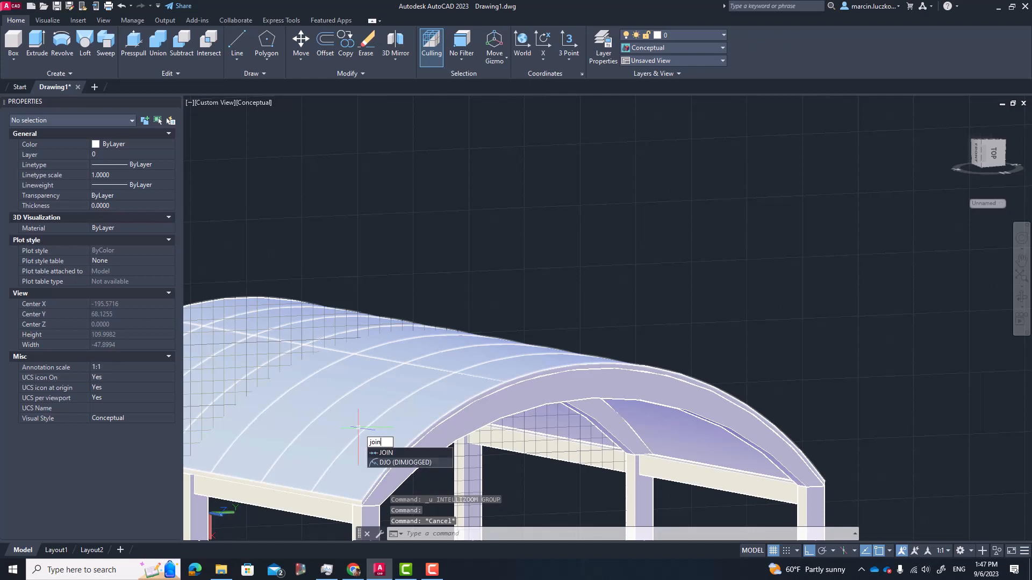
pyautogui.press('Return')
pyautogui.scroll(2, 358, 428)
pyautogui.click(358, 427)
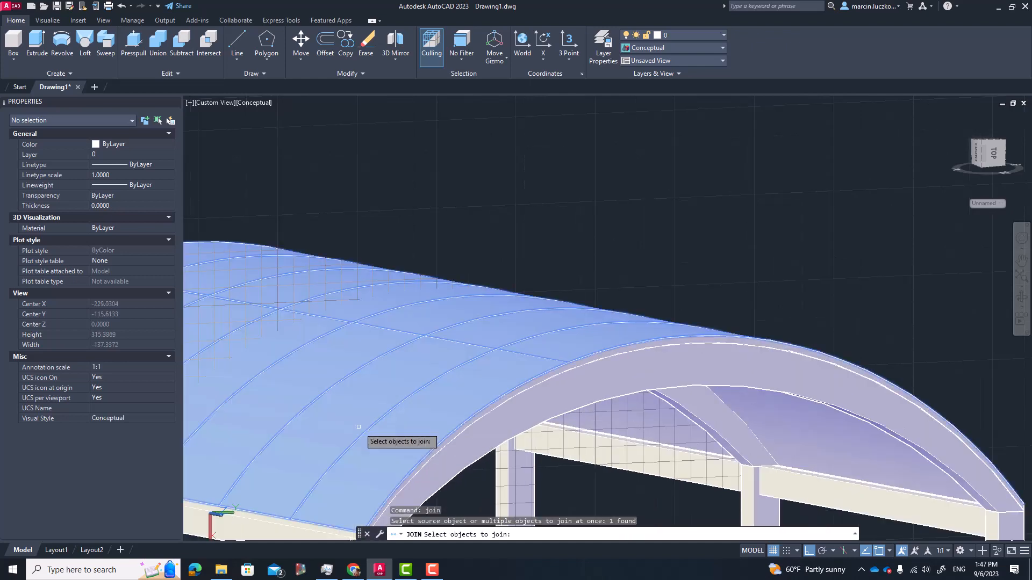
pyautogui.click(656, 348)
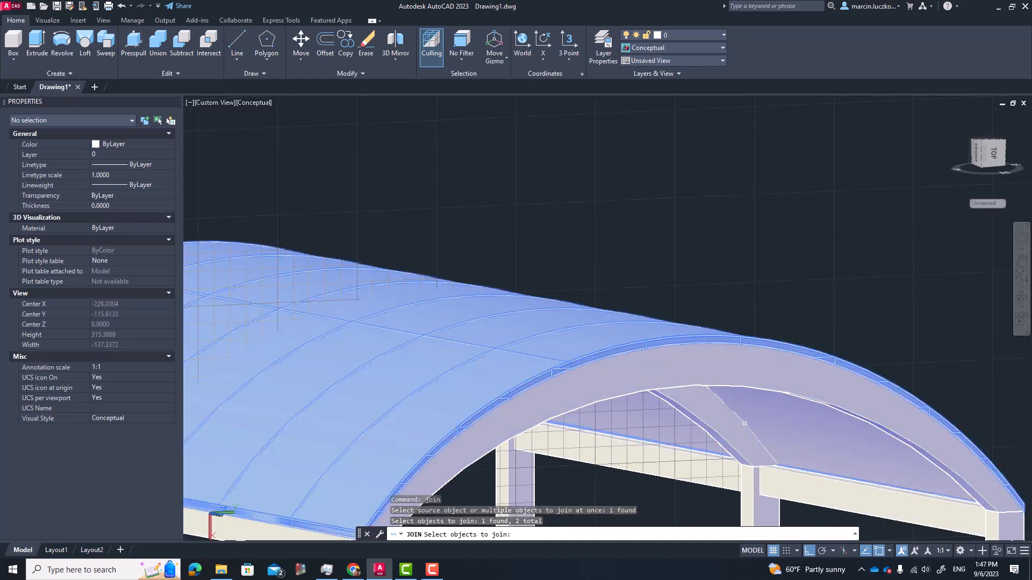
pyautogui.click(774, 443)
pyautogui.press('Return')
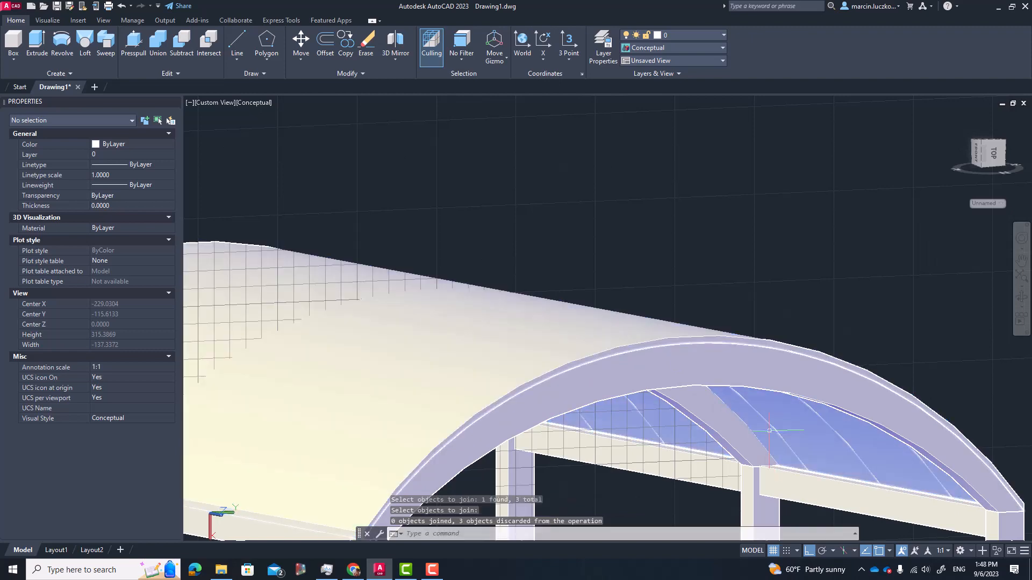
pyautogui.click(785, 421)
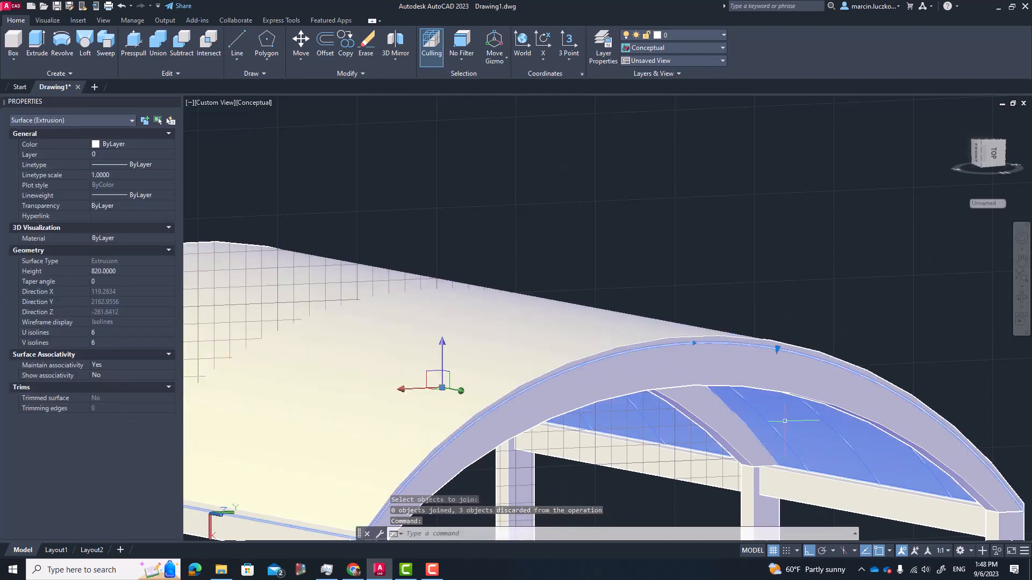
pyautogui.press('Escape')
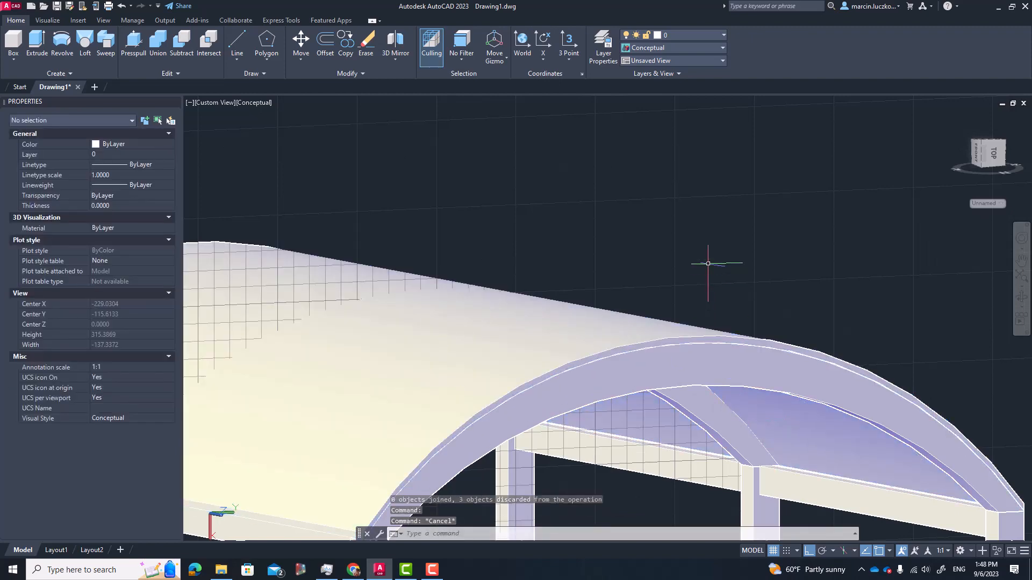
# Step: Erase the roof's outer curved surface and its edge surface, keeping only the inner curved surface
pyautogui.click(561, 328)
pyautogui.press('Delete')
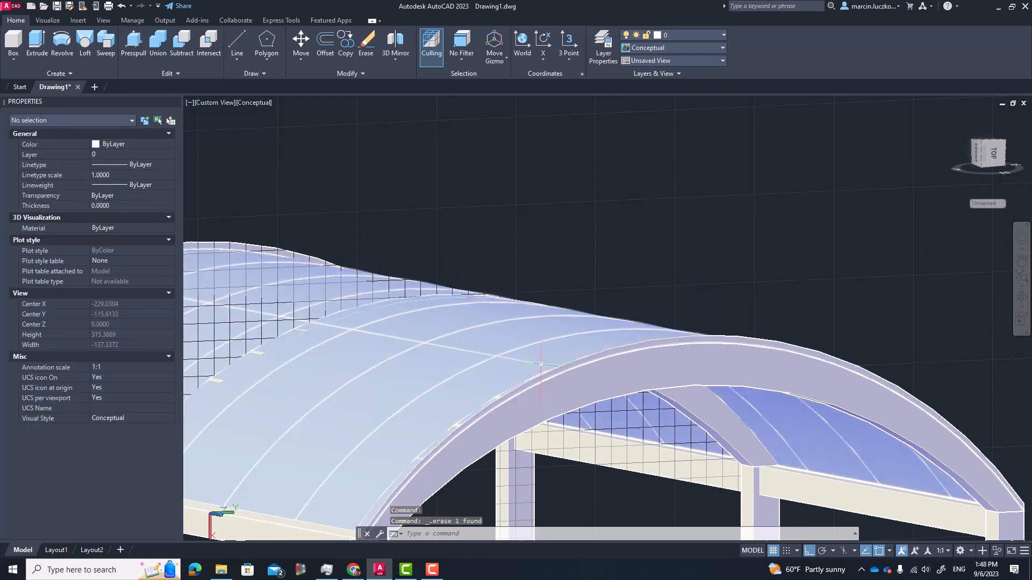
pyautogui.click(541, 374)
pyautogui.press('Delete')
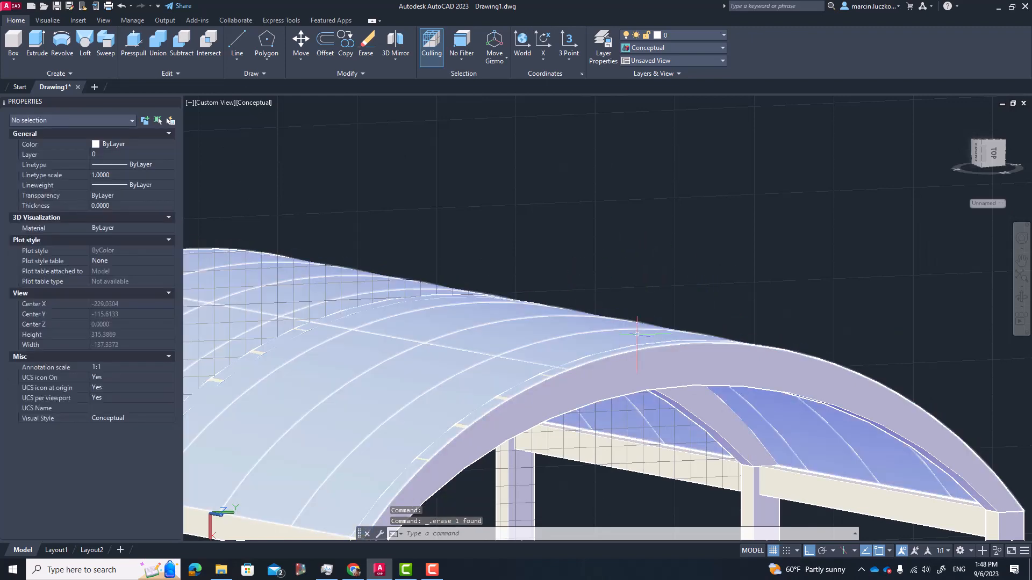
pyautogui.click(133, 37)
pyautogui.click(425, 351)
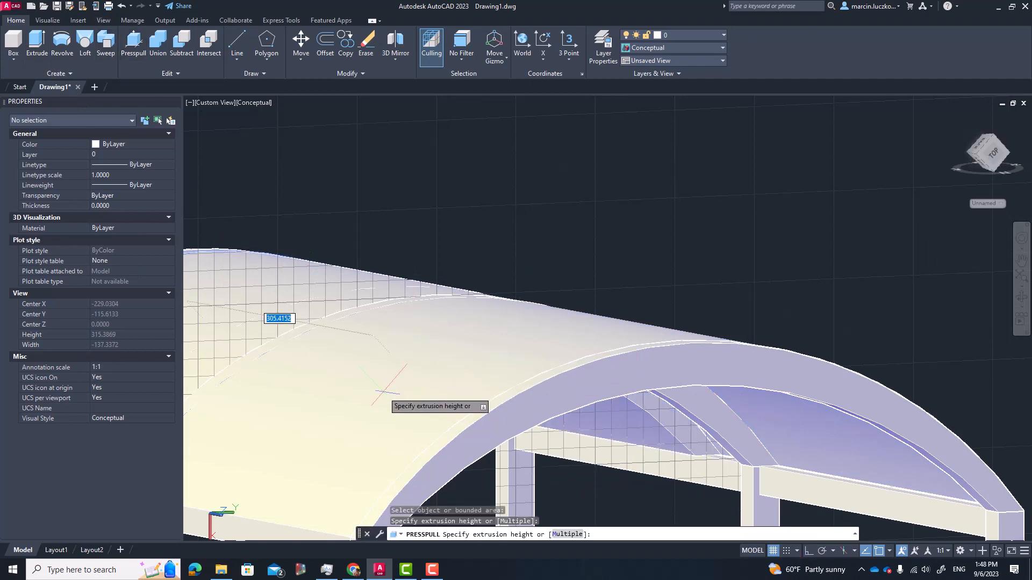
pyautogui.press('Escape')
pyautogui.scroll(-3, 439, 372)
pyautogui.press('Escape')
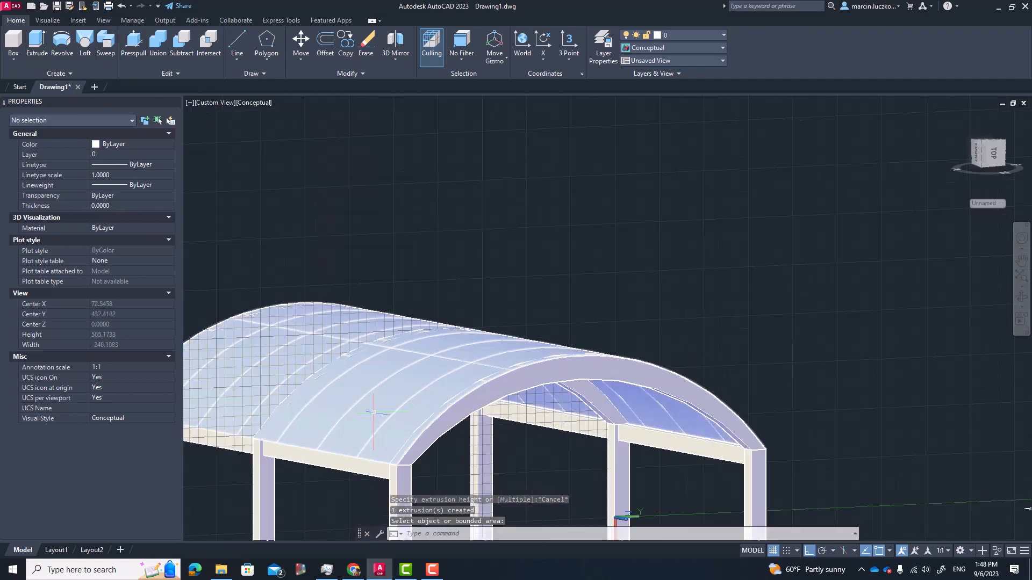
pyautogui.click(373, 412)
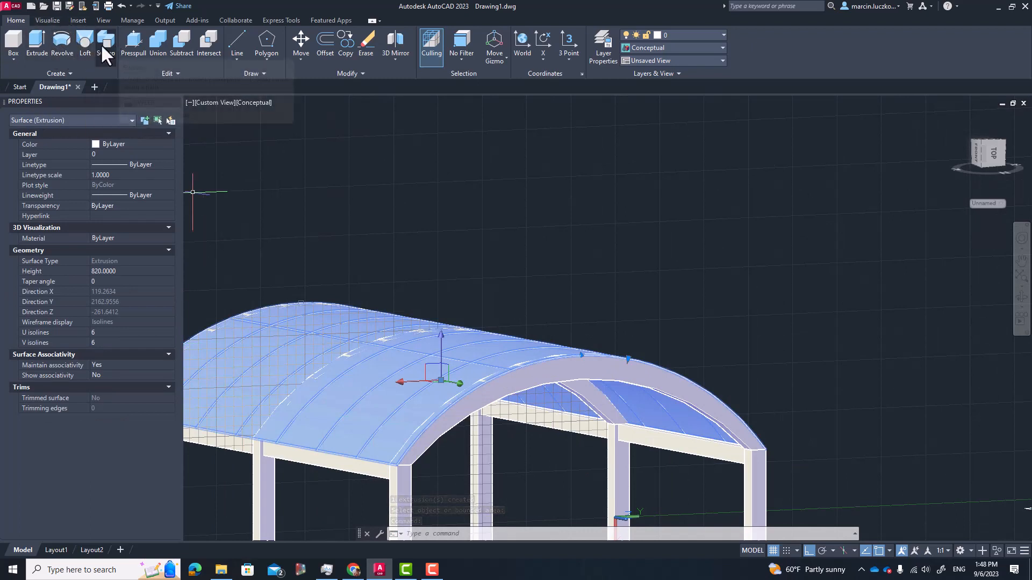
pyautogui.press('Escape')
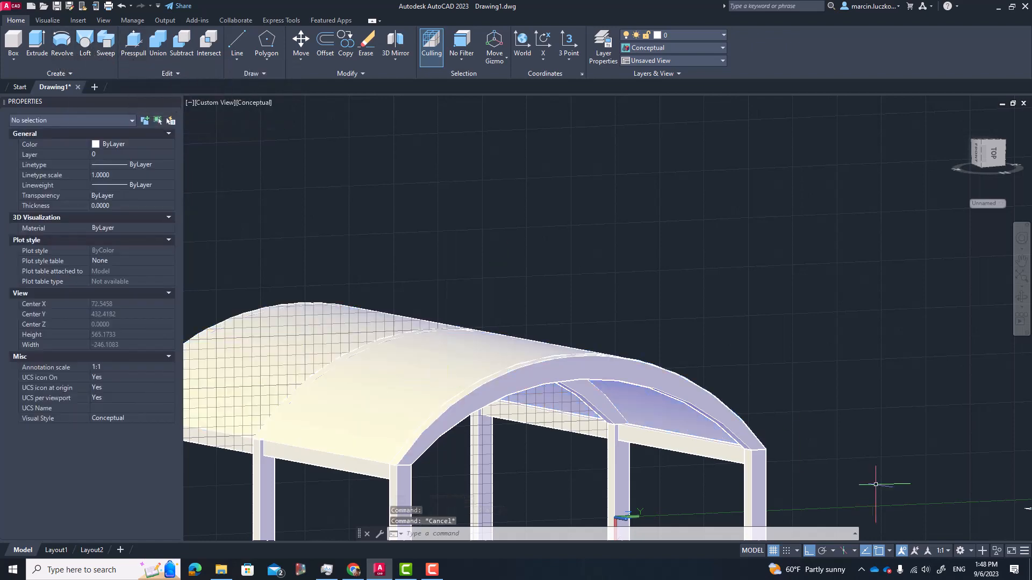
# Step: Draw a vertical line 5 units long upward from the roof's front corner above the column
pyautogui.scroll(8, 393, 509)
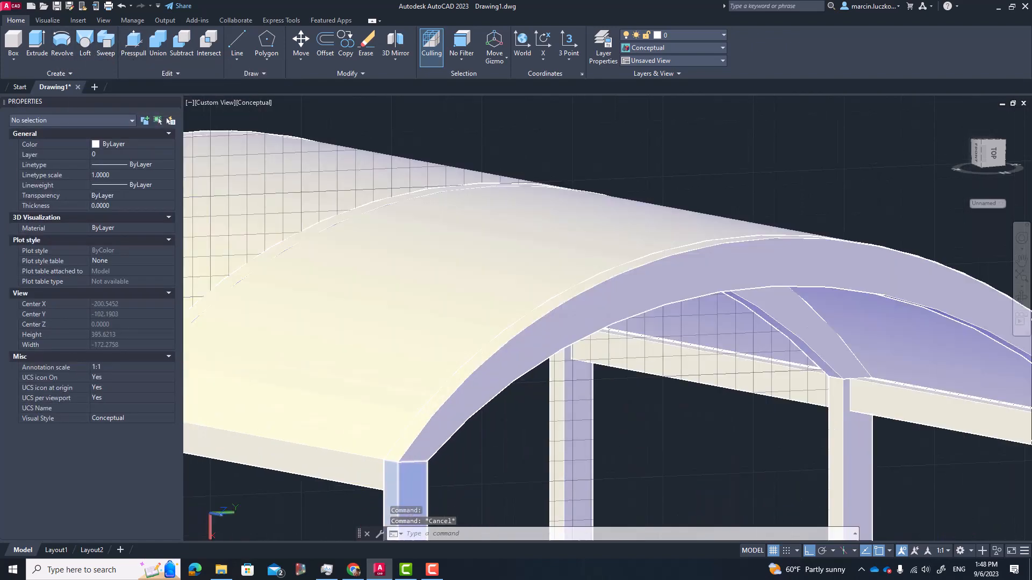
pyautogui.write('li')
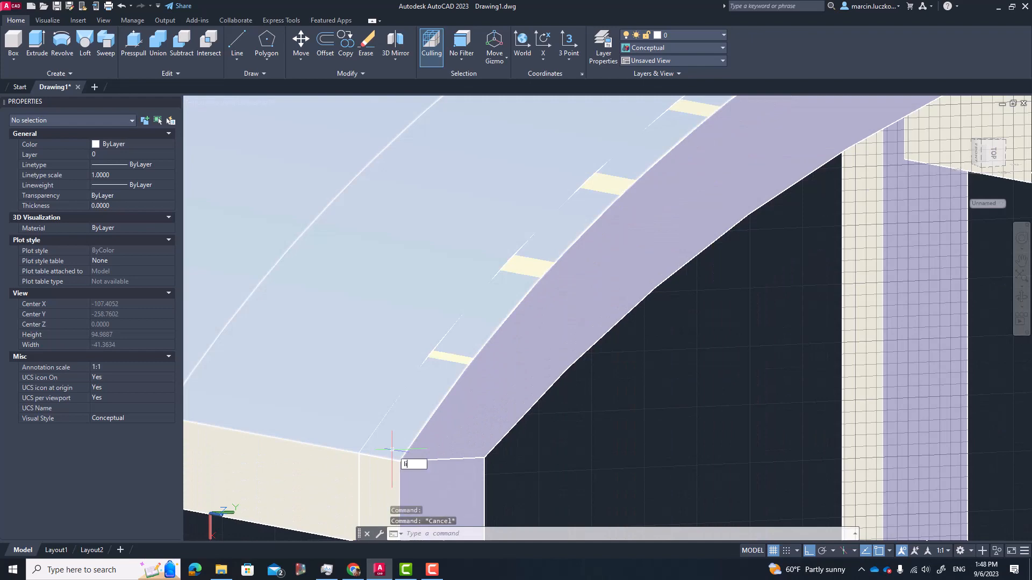
pyautogui.press('Return')
pyautogui.click(391, 451)
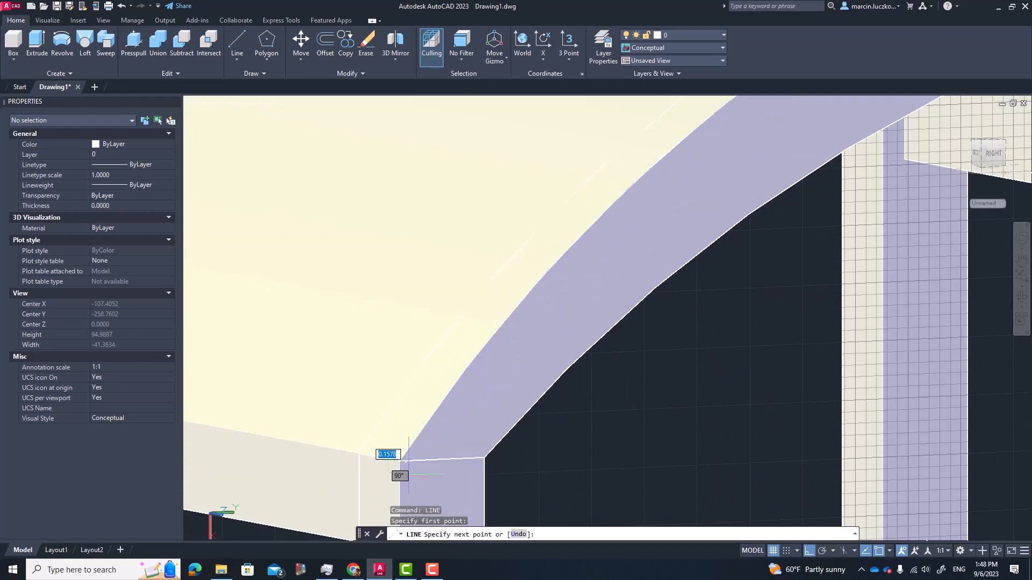
pyautogui.scroll(-5, 395, 452)
pyautogui.write('5')
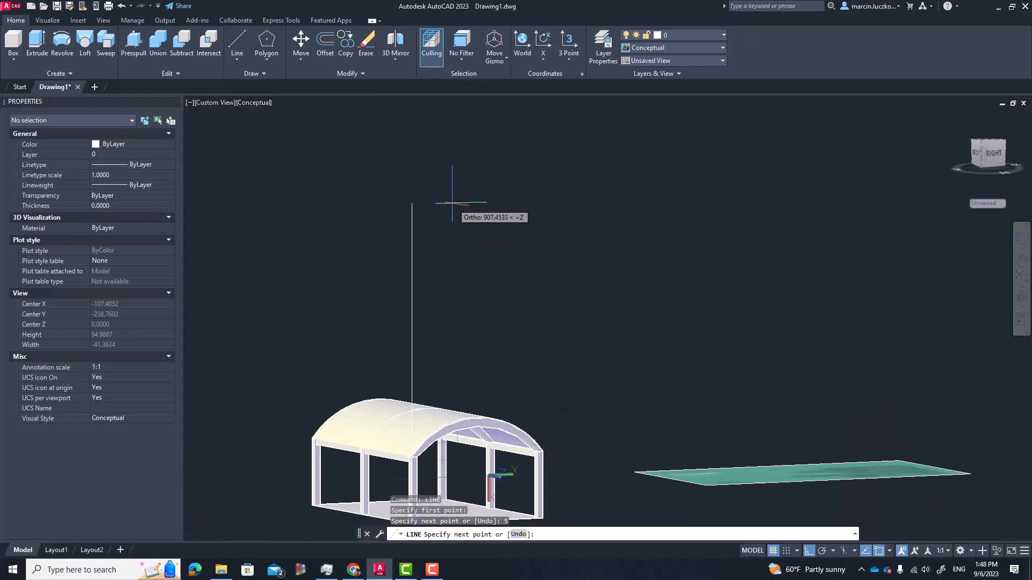
pyautogui.press('Return')
pyautogui.press('Return')
# Step: Sweep the remaining curved roof surface along the short vertical line at the front corner
pyautogui.scroll(5, 341, 441)
pyautogui.scroll(5, 341, 441)
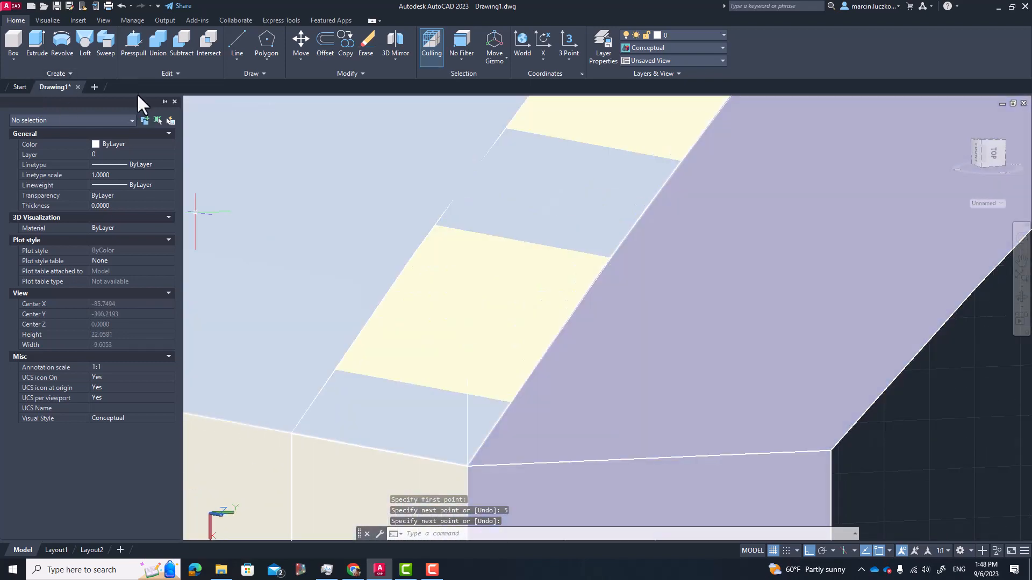
pyautogui.click(101, 38)
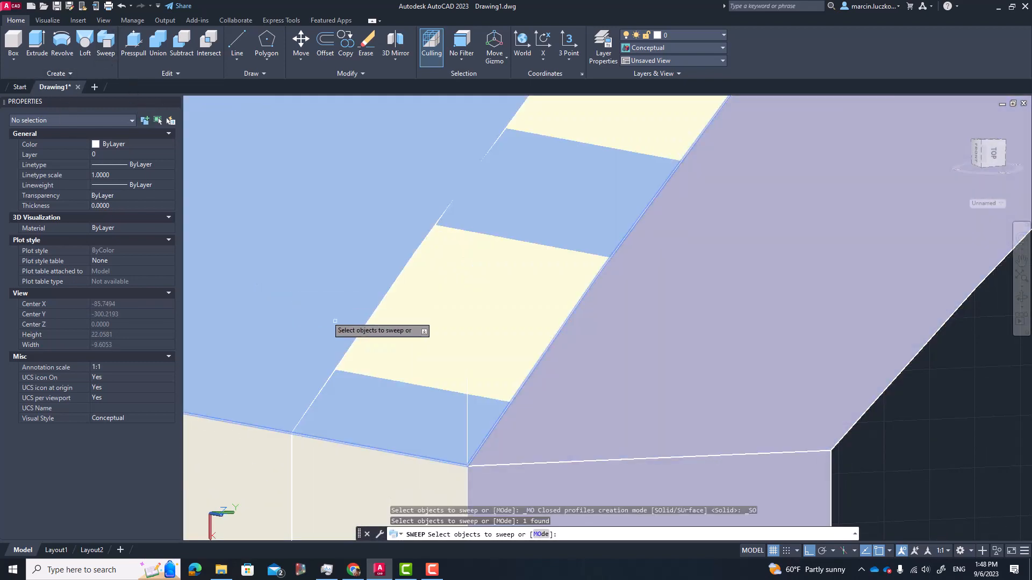
pyautogui.click(341, 329)
pyautogui.press('Return')
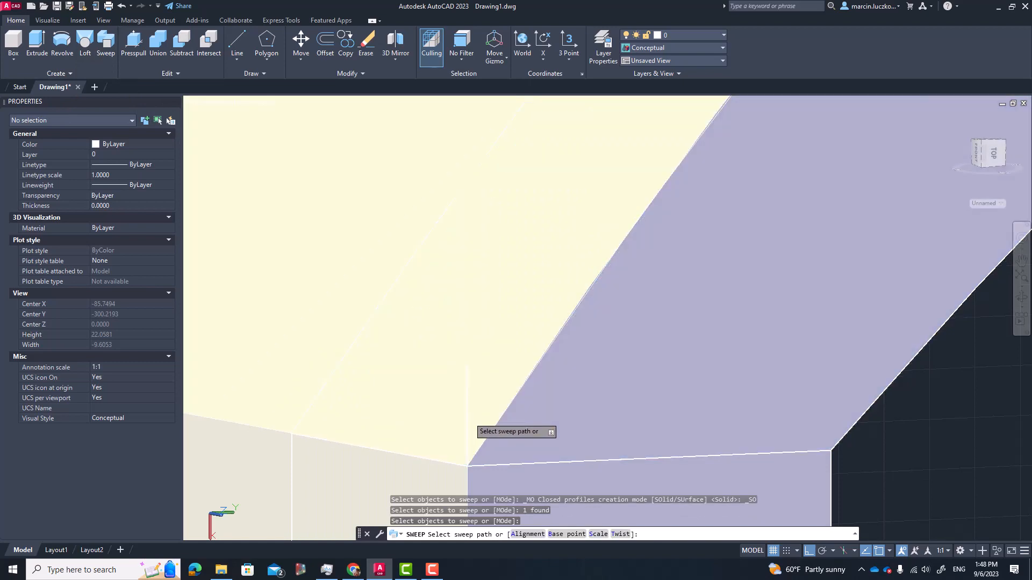
pyautogui.click(467, 422)
pyautogui.scroll(-8, 463, 423)
pyautogui.press('Return')
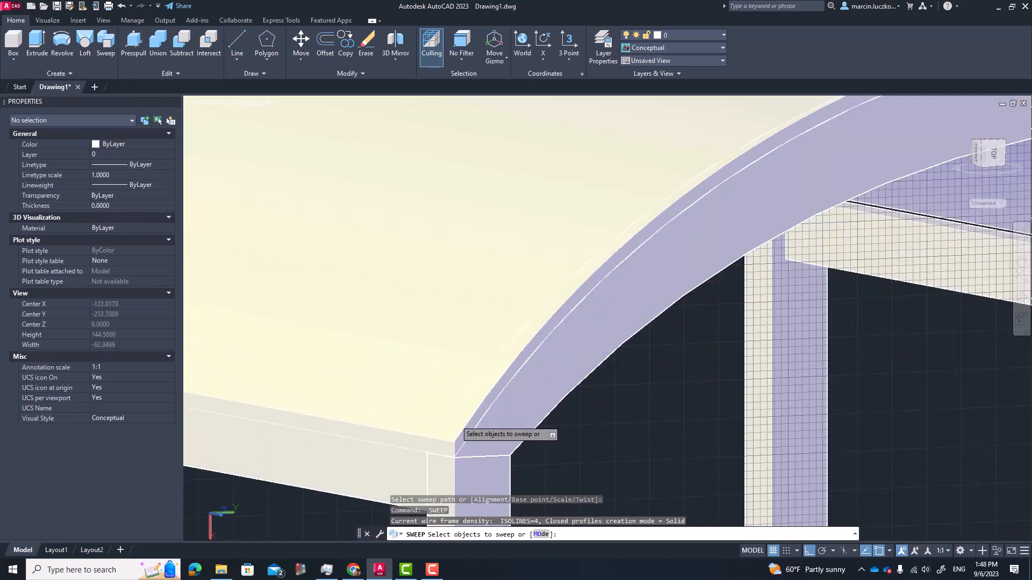
pyautogui.press('Escape')
pyautogui.press('Escape')
# Step: Erase the swept surface from the roof edge
pyautogui.click(430, 413)
pyautogui.press('Escape')
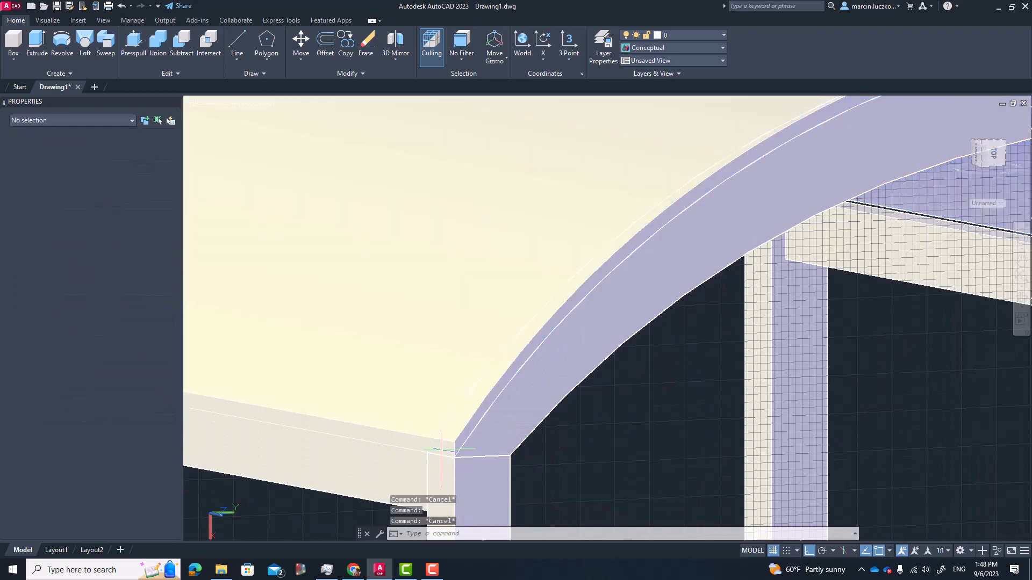
pyautogui.click(440, 445)
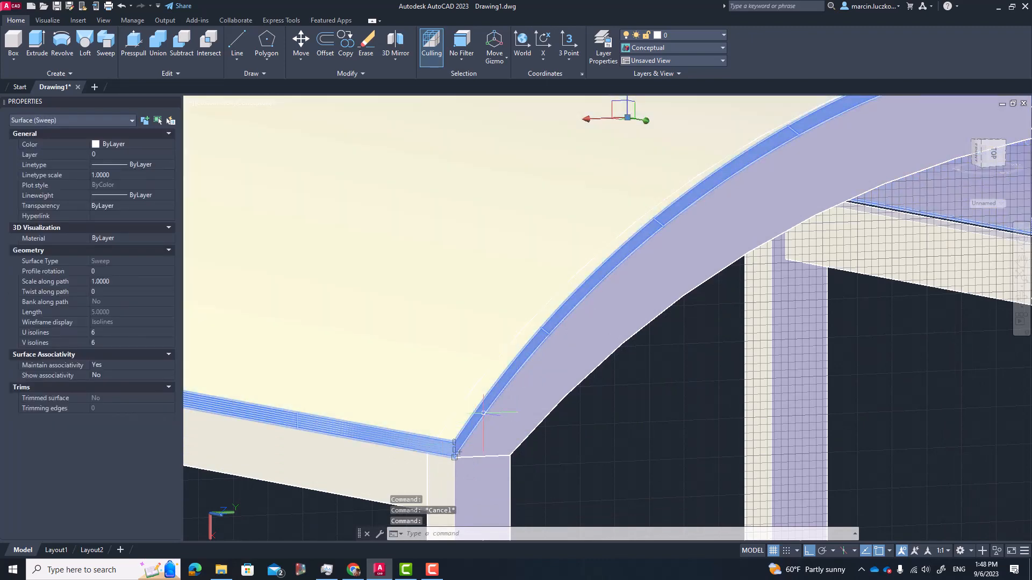
pyautogui.press('Delete')
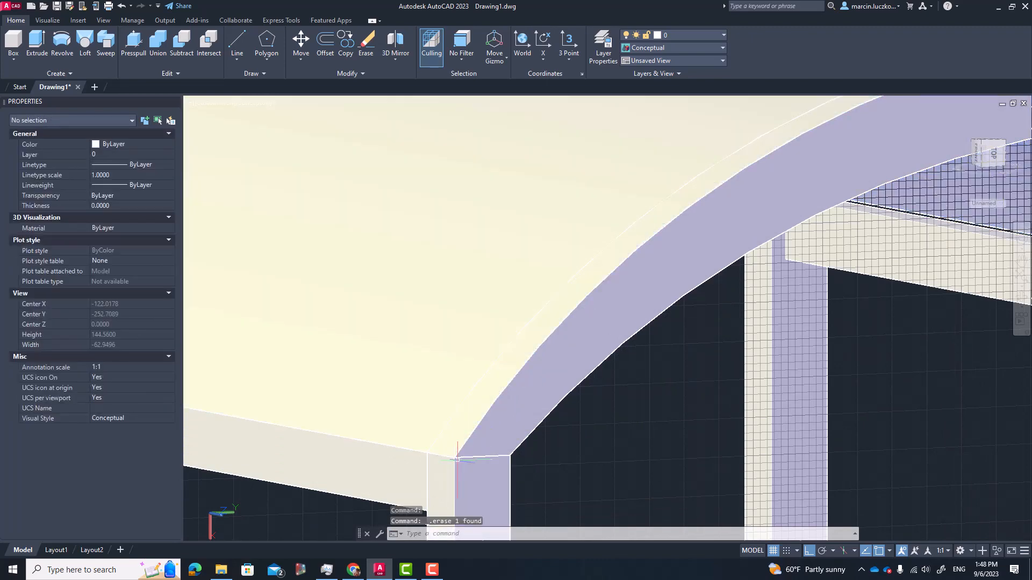
# Step: Repeat the sweep of the curved roof surface along the vertical corner line, and erase the swept result
pyautogui.scroll(3, 445, 446)
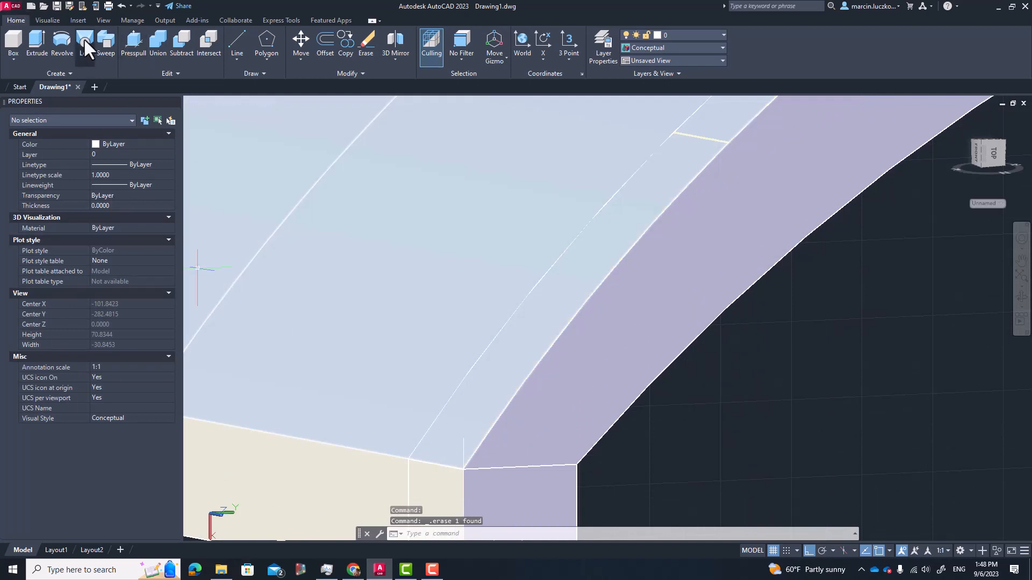
pyautogui.click(111, 39)
pyautogui.click(401, 401)
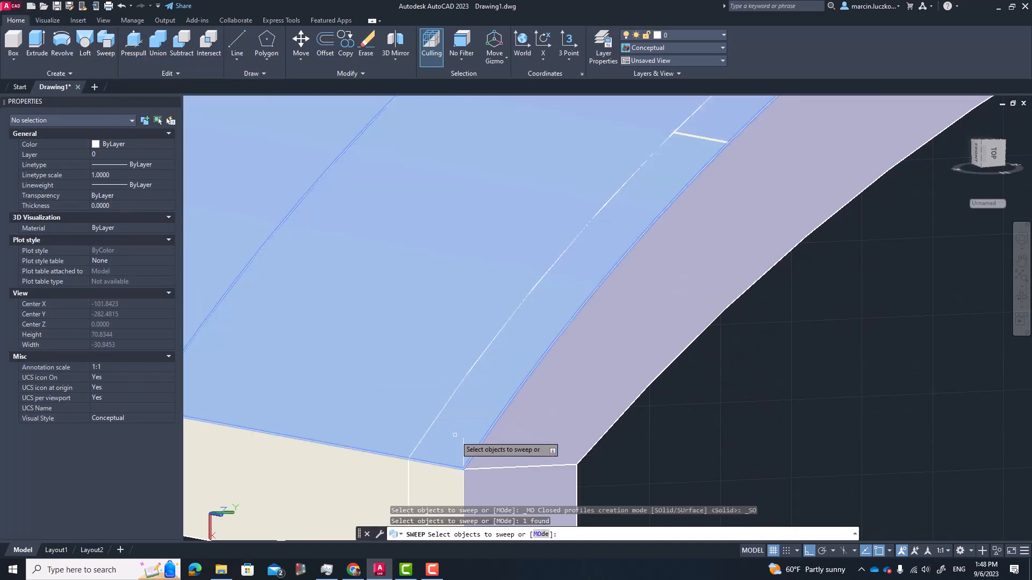
pyautogui.press('Return')
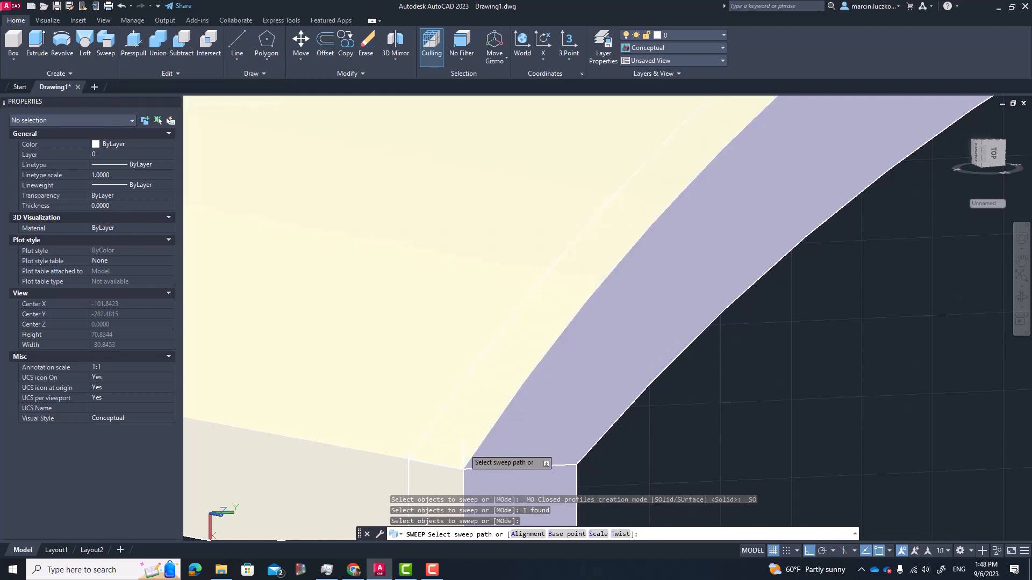
pyautogui.click(451, 455)
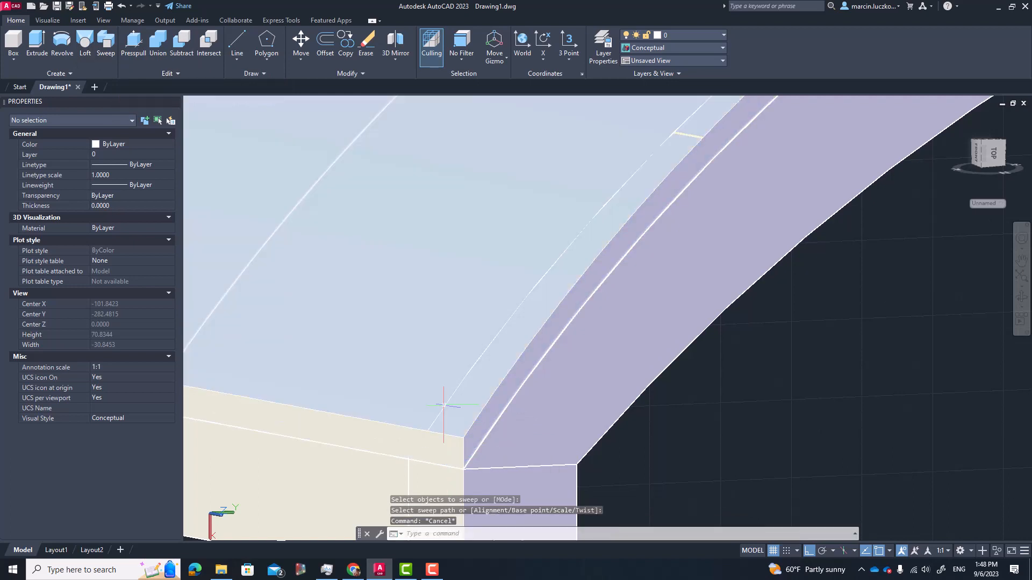
pyautogui.click(456, 413)
pyautogui.press('Delete')
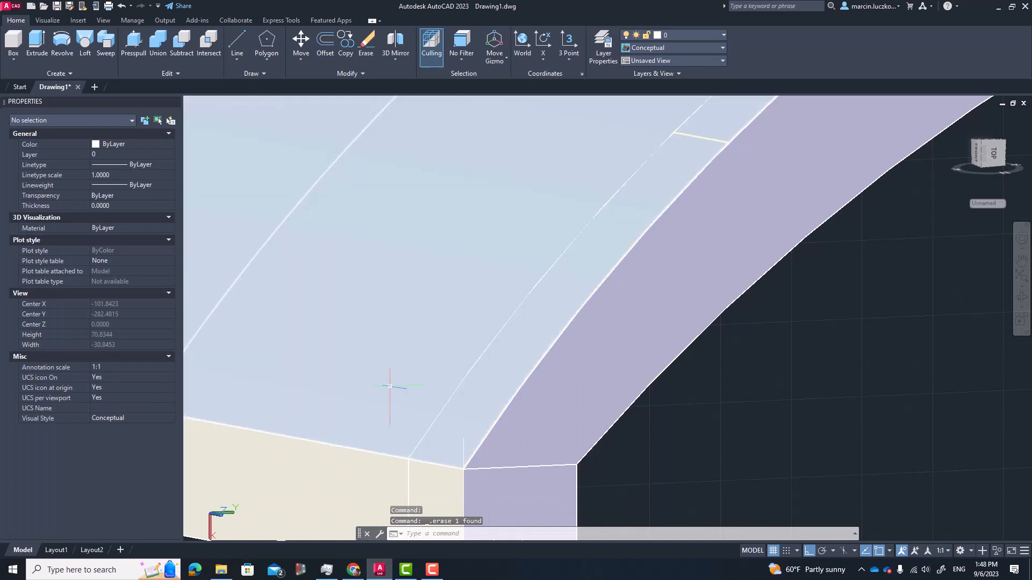
pyautogui.press('Return')
pyautogui.press('Escape')
pyautogui.press('Escape')
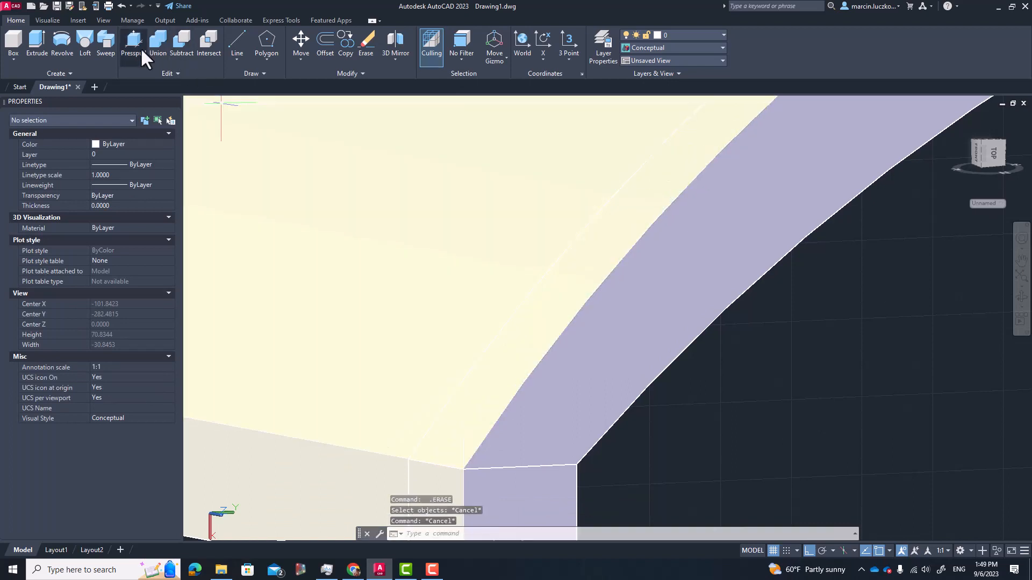
# Step: Sweep the curved roof surface along the vertical corner line with the closed profiles creation mode set to Solid
pyautogui.click(104, 40)
pyautogui.write('MO')
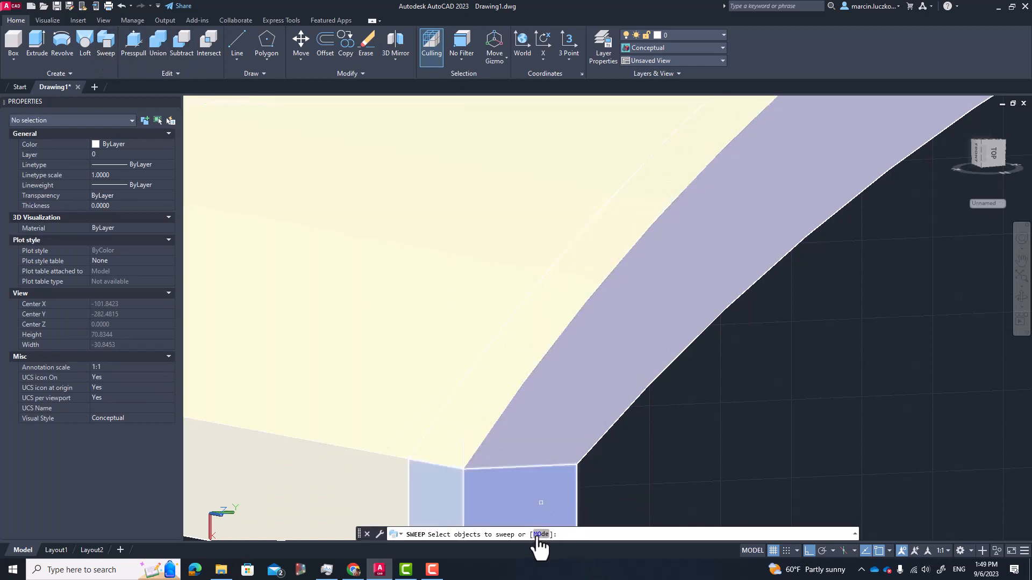
pyautogui.press('Return')
pyautogui.click(555, 535)
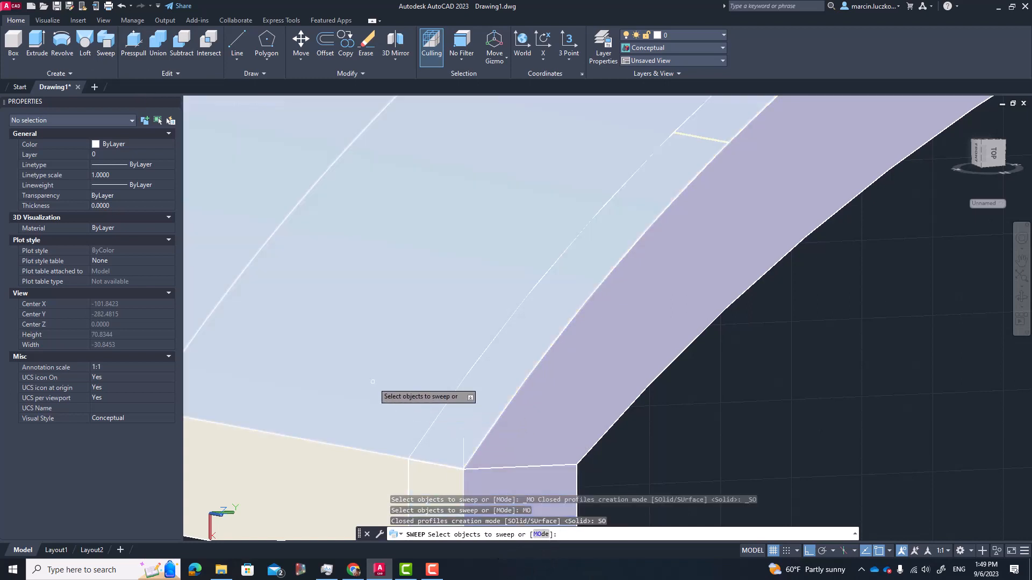
pyautogui.click(373, 383)
pyautogui.press('Return')
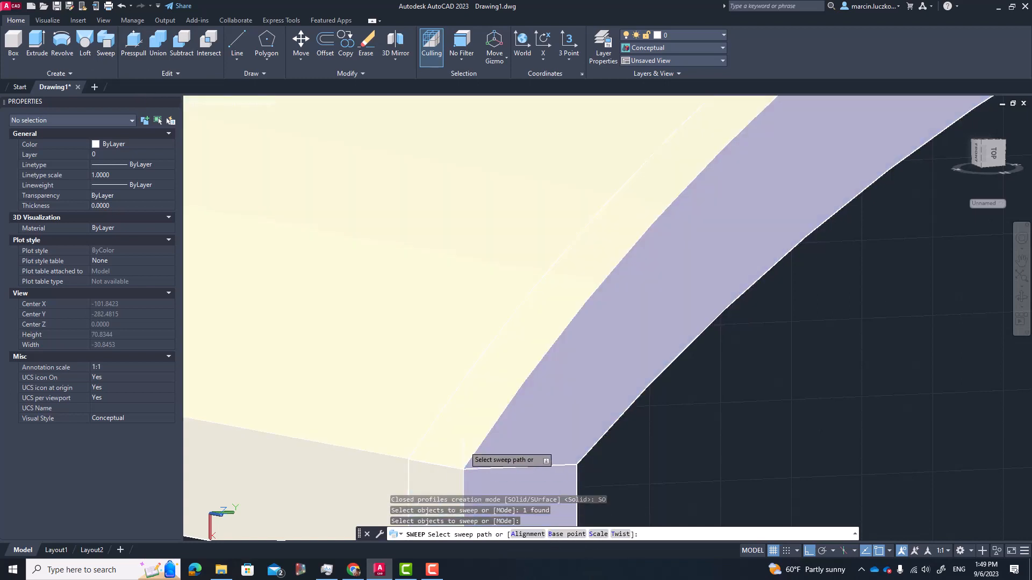
pyautogui.click(460, 403)
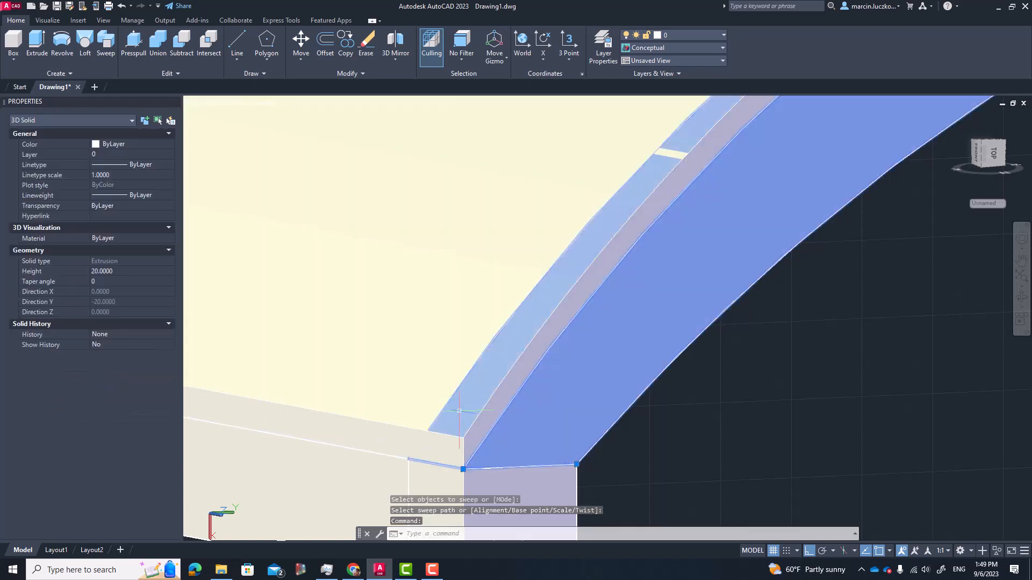
# Step: Clear the selection and inspect the curved roof surface's type and geometry properties near the front corner
pyautogui.press('Escape')
pyautogui.click(451, 446)
pyautogui.press('Escape')
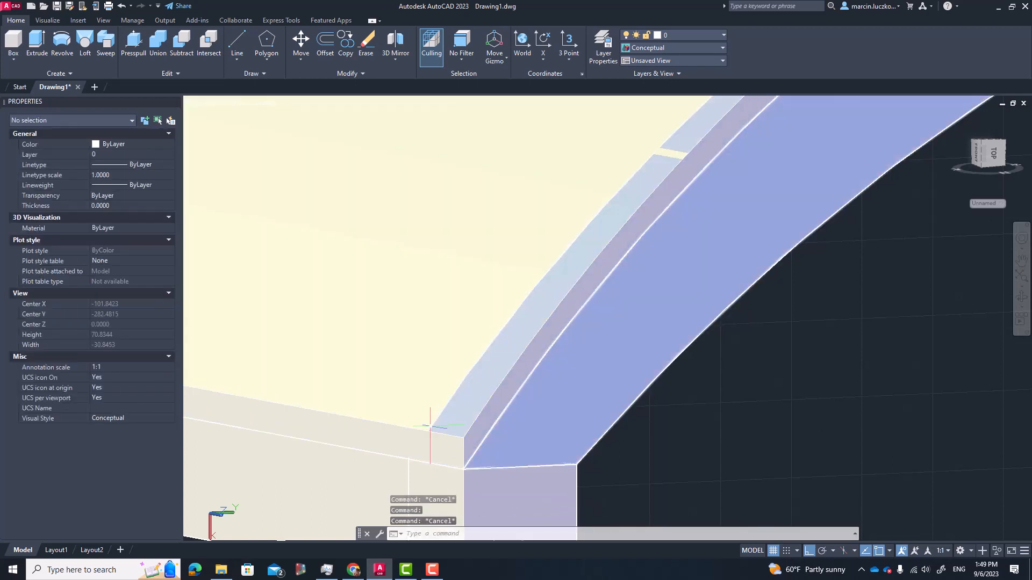
pyautogui.click(428, 409)
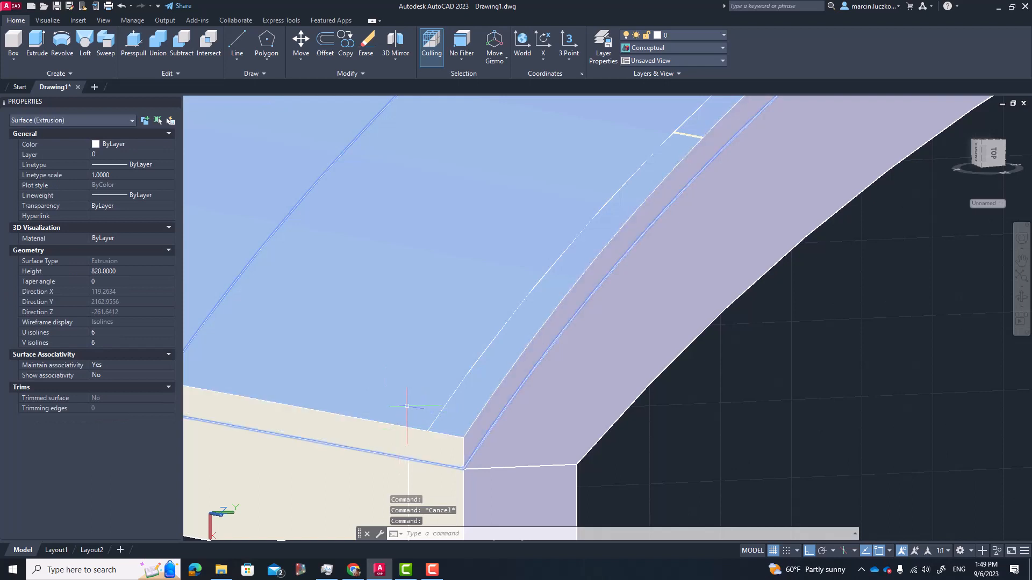
pyautogui.click(407, 381)
pyautogui.press('Escape')
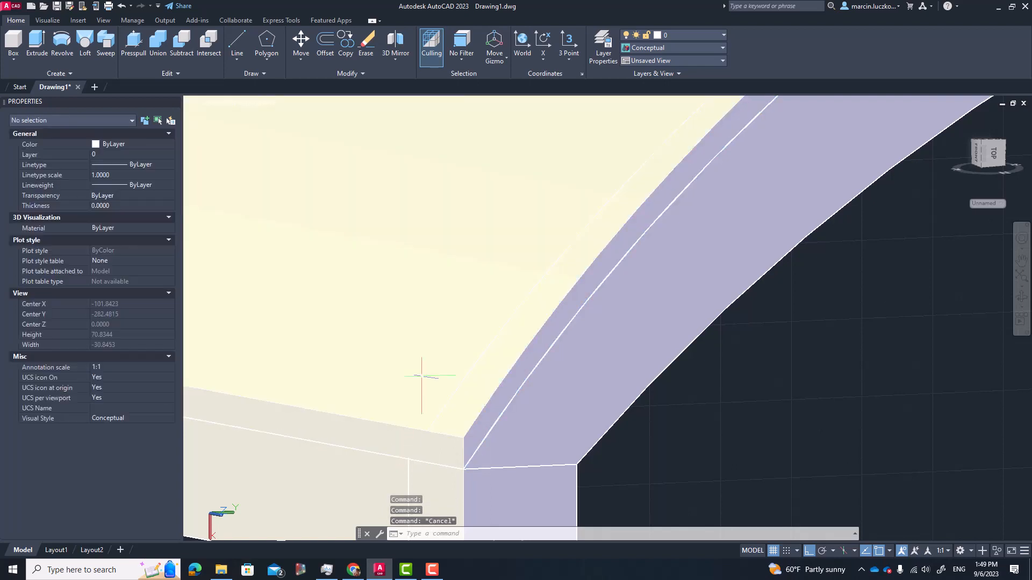
pyautogui.click(422, 376)
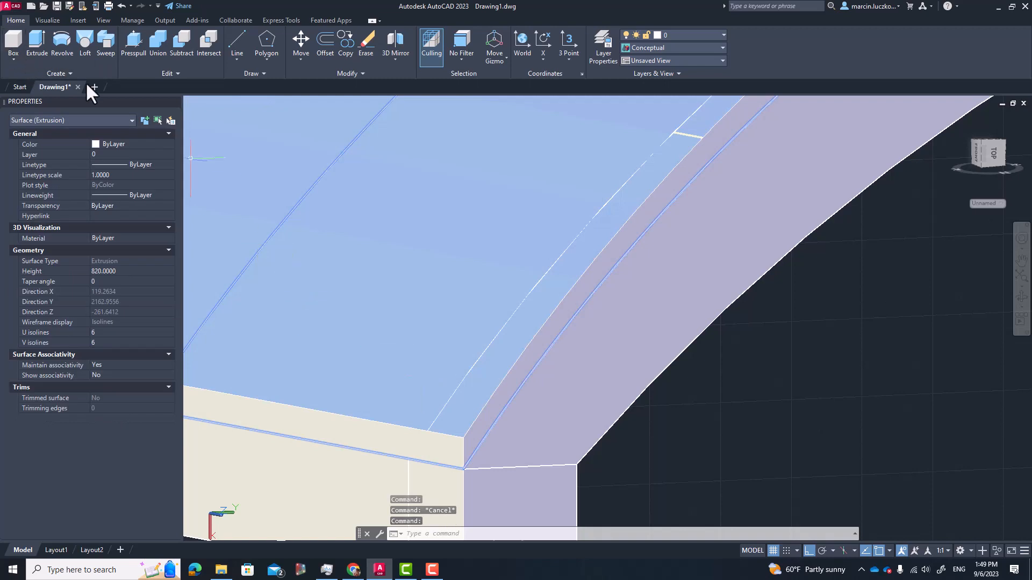
pyautogui.press('Escape')
# Step: Switch to the 3D Modeling workspace and bring up its solid modeling tools
pyautogui.click(960, 551)
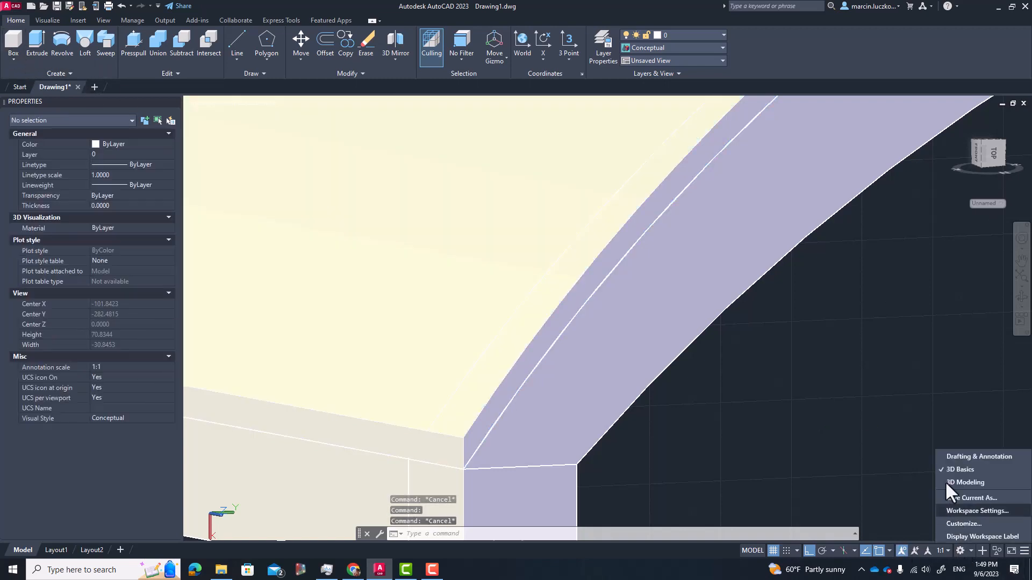
pyautogui.click(959, 483)
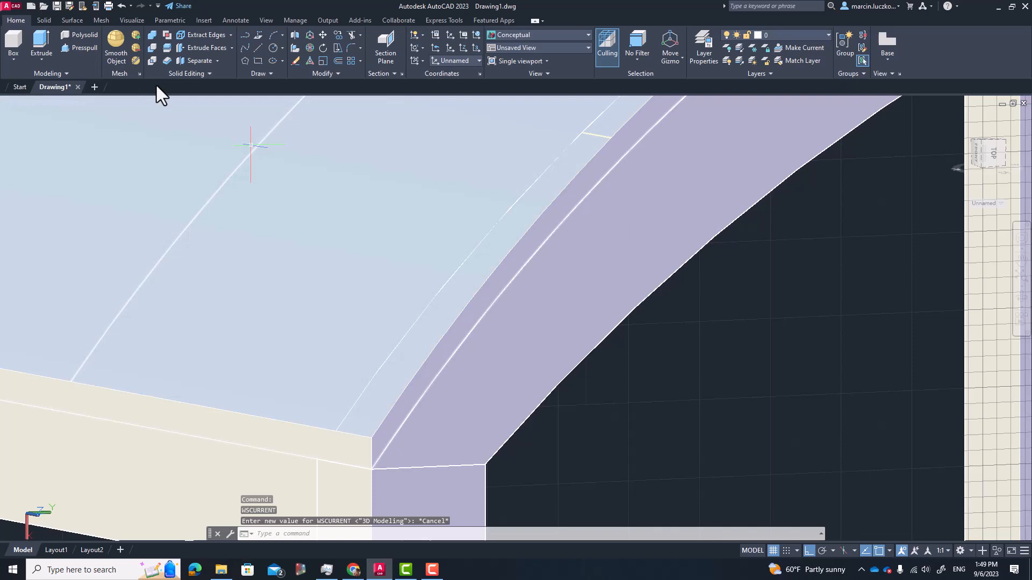
pyautogui.click(186, 75)
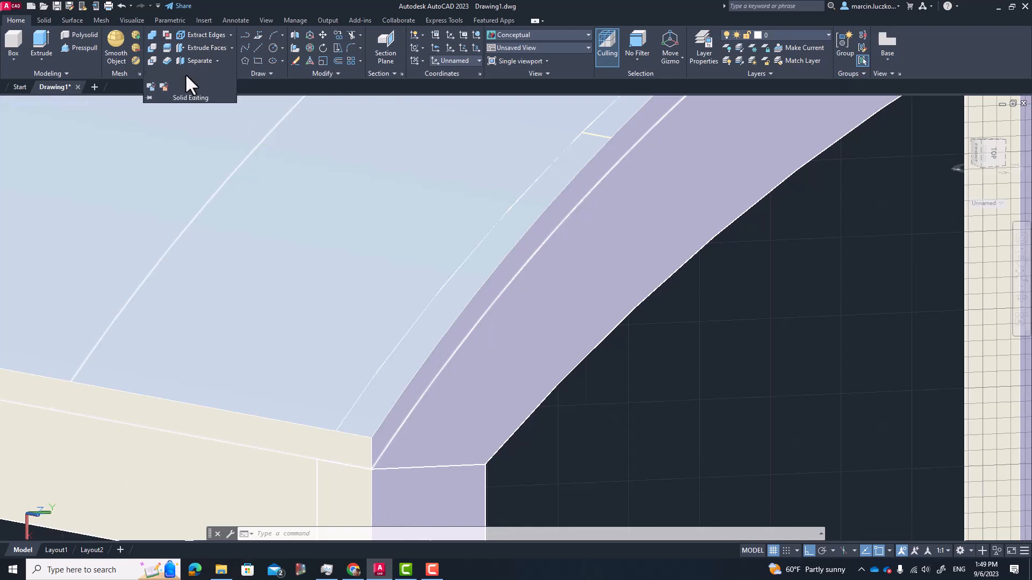
pyautogui.click(44, 20)
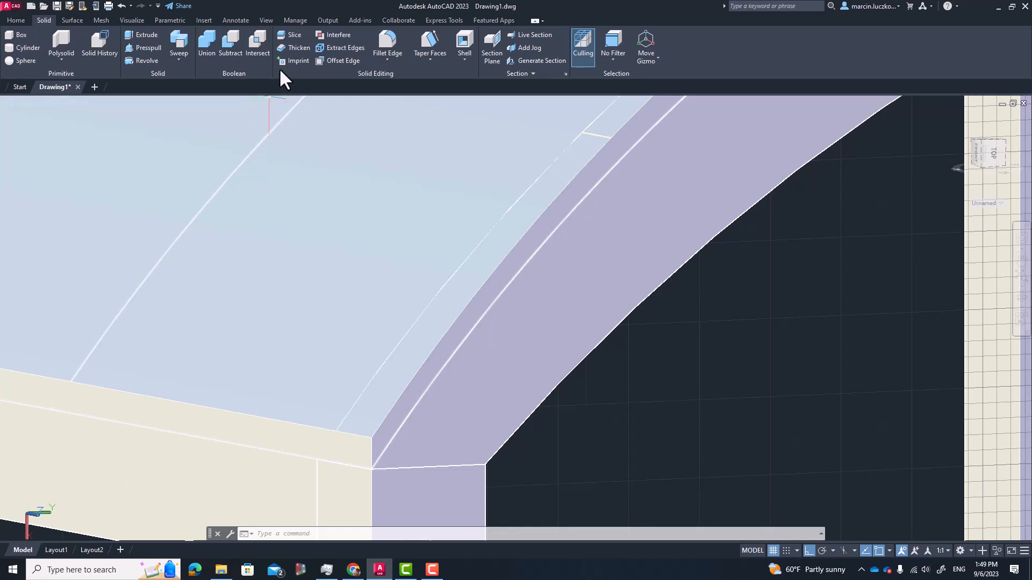
# Step: Try to extrude the curved roof surface
pyautogui.click(149, 34)
pyautogui.click(321, 328)
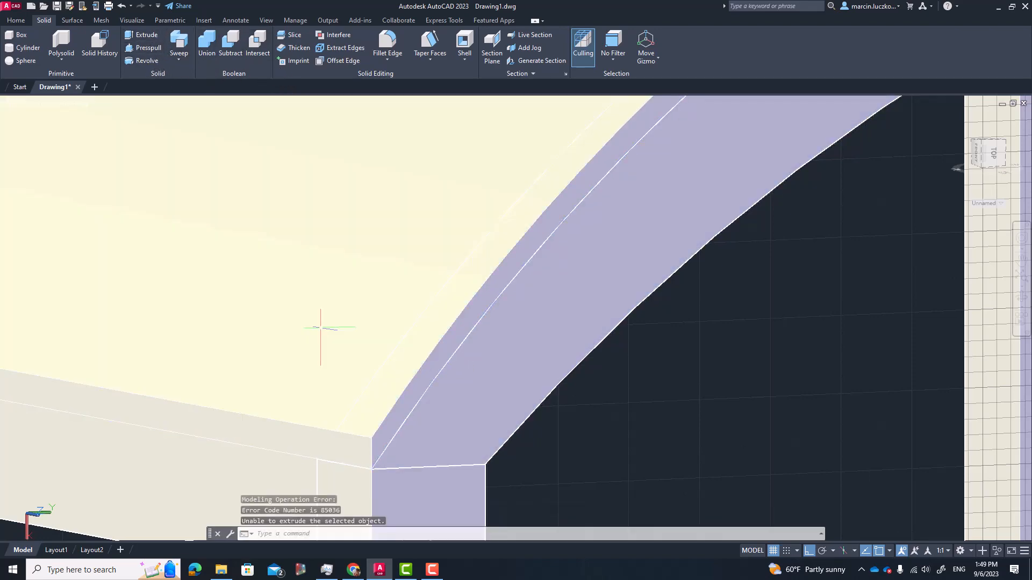
pyautogui.scroll(-4, 404, 373)
pyautogui.press('Escape')
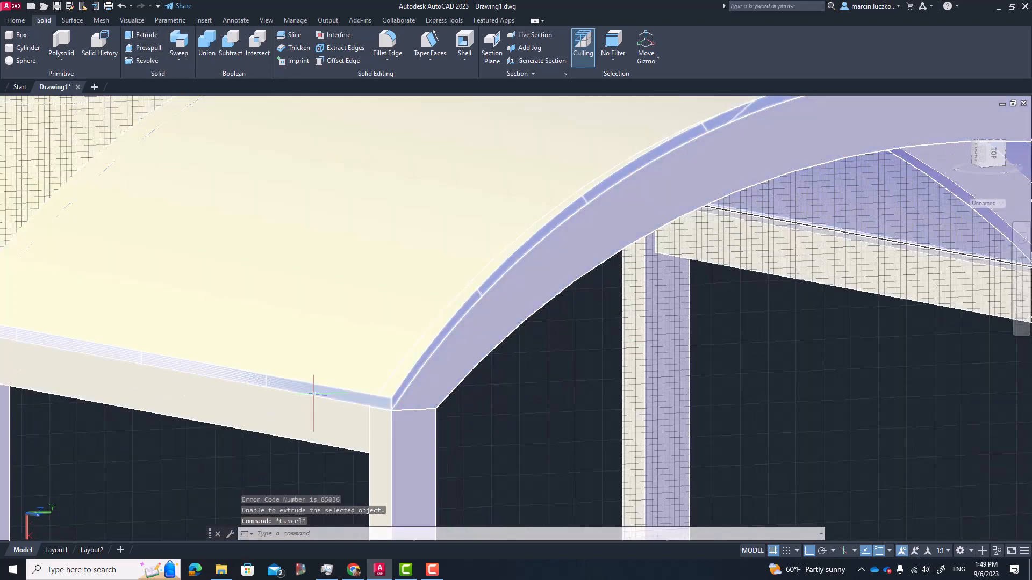
# Step: Delete the narrow swept band running along the edges of the curved roof
pyautogui.click(305, 389)
pyautogui.press('Delete')
pyautogui.scroll(-5, 304, 387)
pyautogui.click(379, 339)
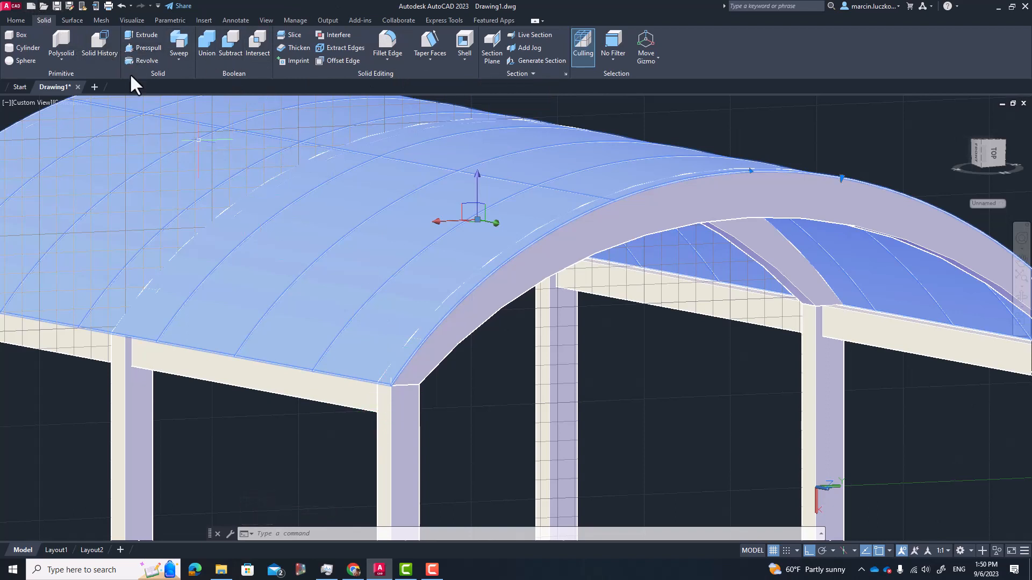
pyautogui.press('Escape')
# Step: Offset the curved roof surface outward by 5 units with the surface offset command's Solid option
pyautogui.write('od')
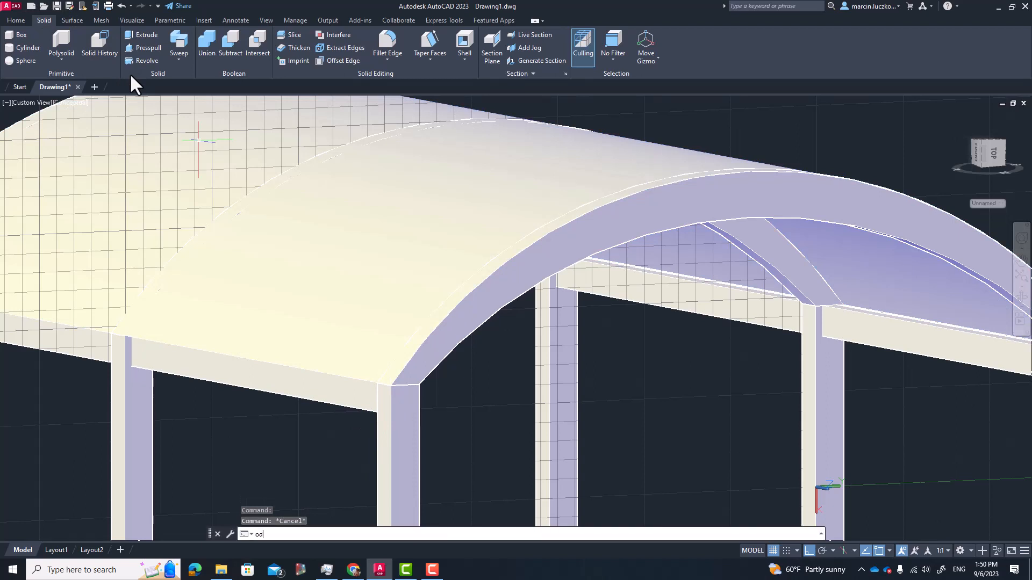
pyautogui.press('BackSpace')
pyautogui.write('ggl')
pyautogui.press('BackSpace')
pyautogui.press('BackSpace')
pyautogui.press('BackSpace')
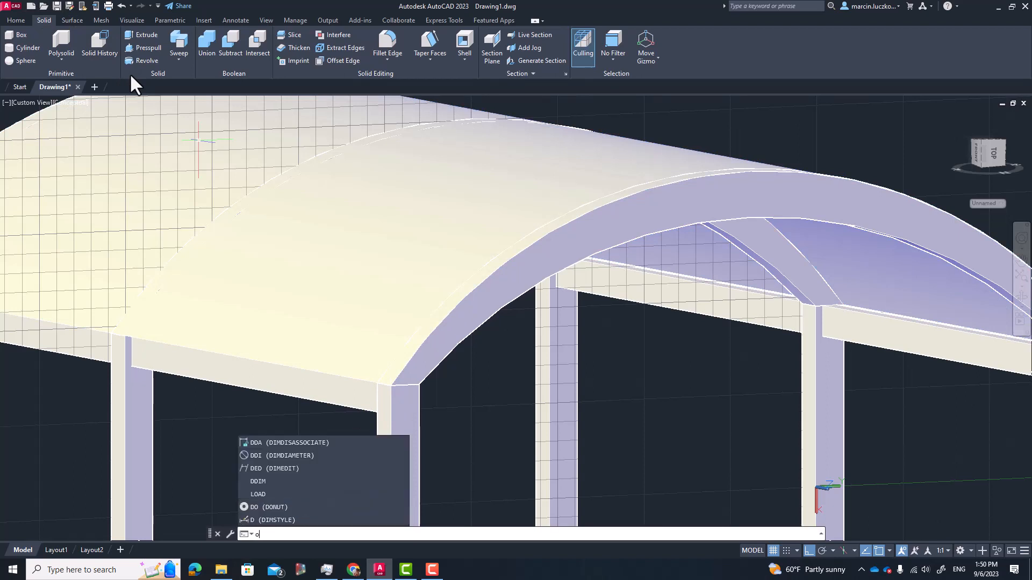
pyautogui.write('ffset')
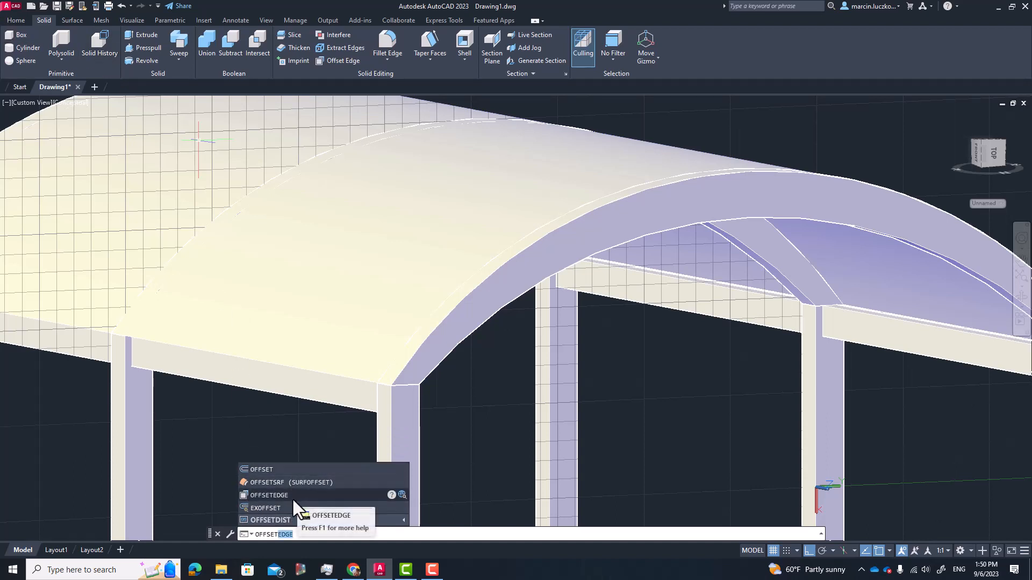
pyautogui.click(283, 483)
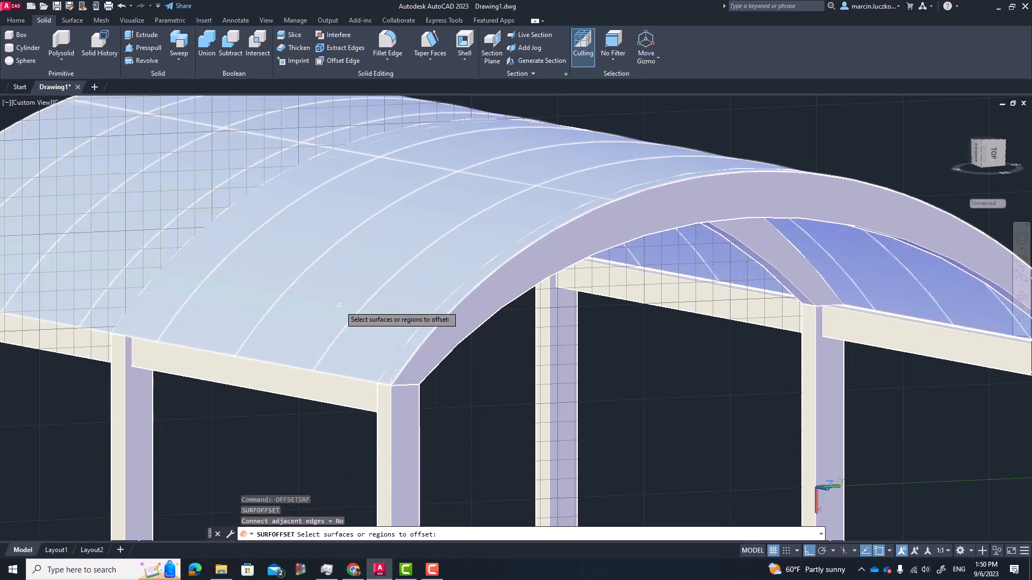
pyautogui.click(339, 305)
pyautogui.press('Return')
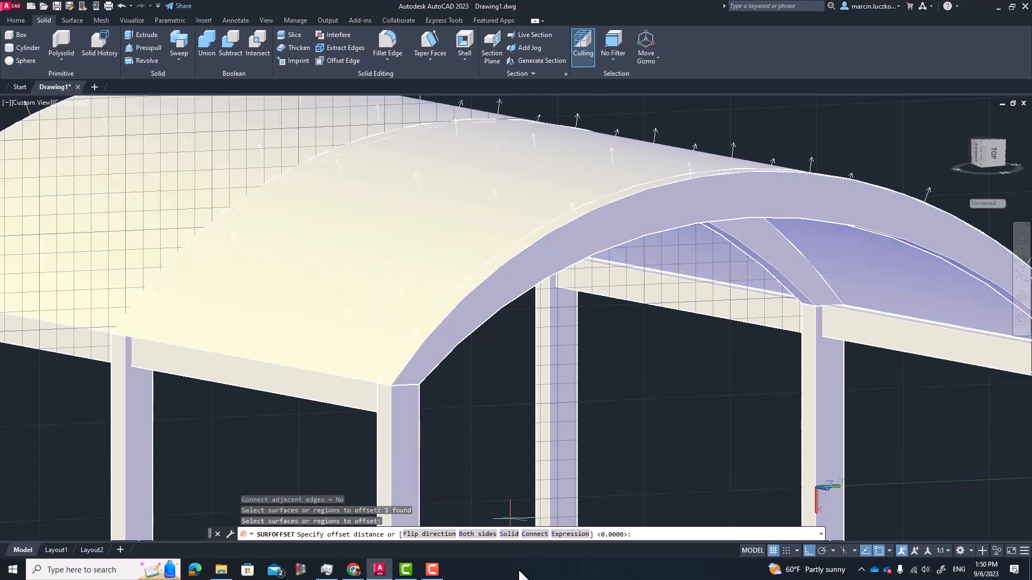
pyautogui.click(509, 534)
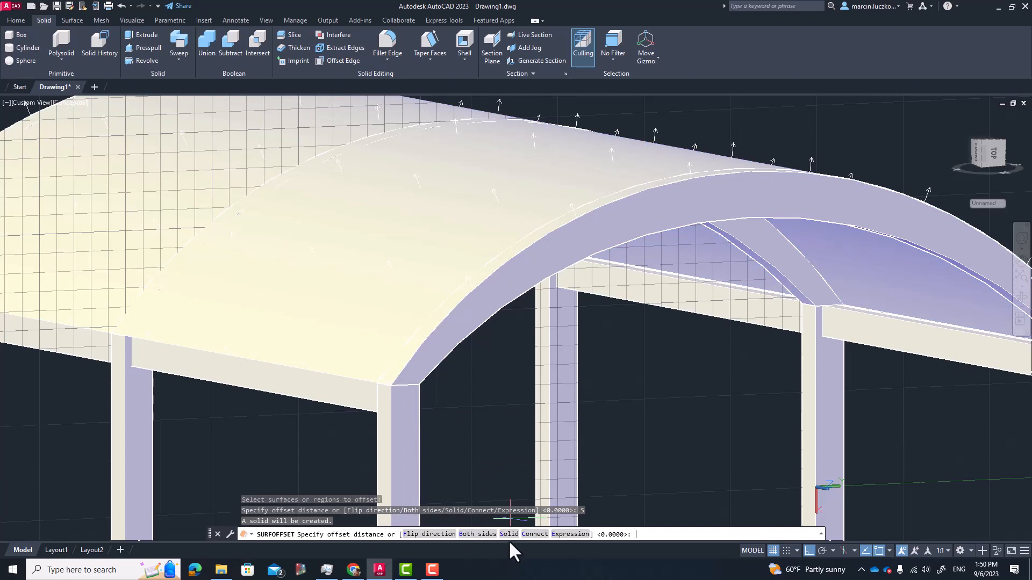
pyautogui.click(509, 537)
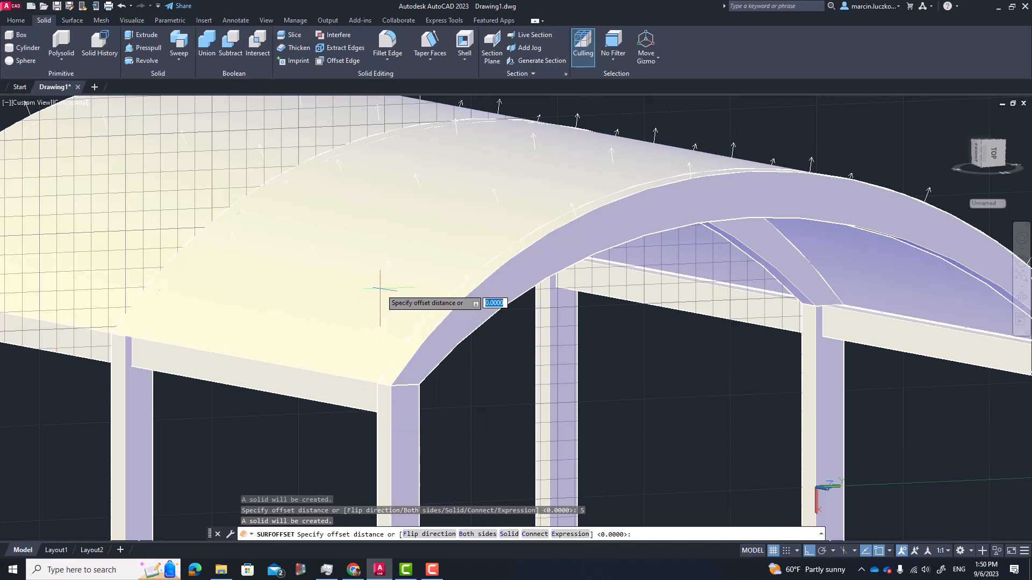
pyautogui.press('Return')
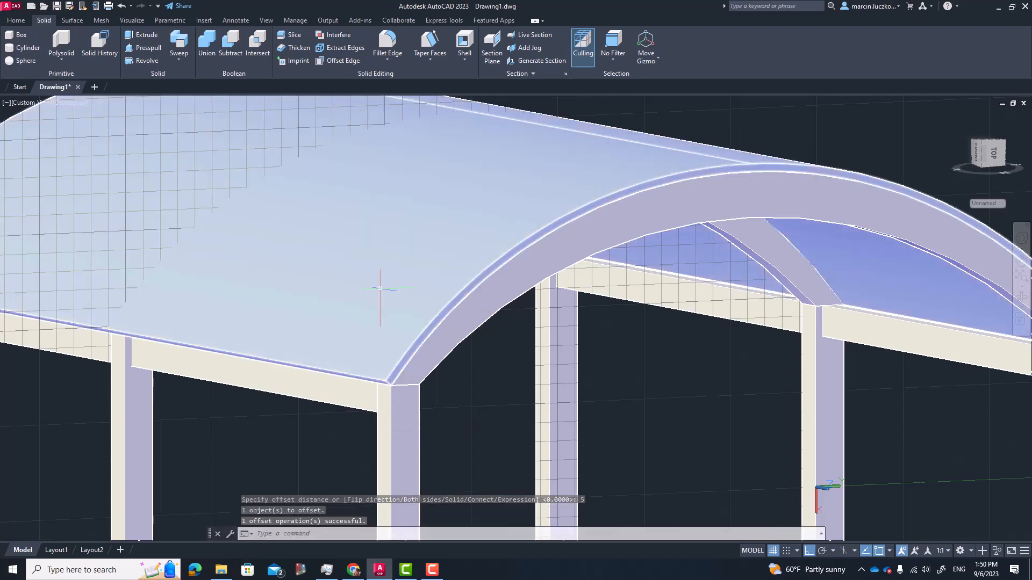
# Step: Check the thickened roof at the front corner and open its object properties
pyautogui.scroll(5, 380, 313)
pyautogui.scroll(-5, 392, 353)
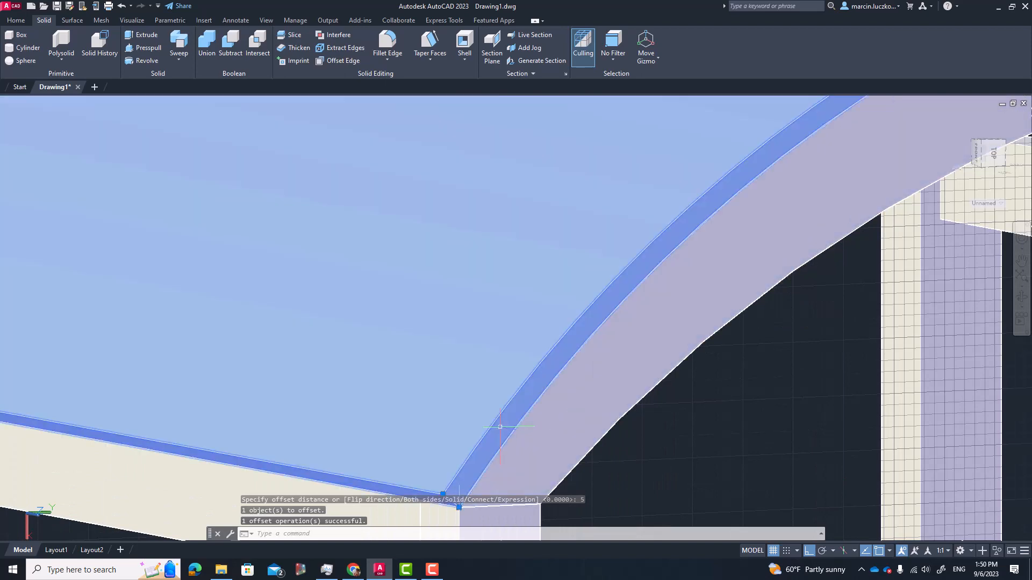
pyautogui.click(438, 396)
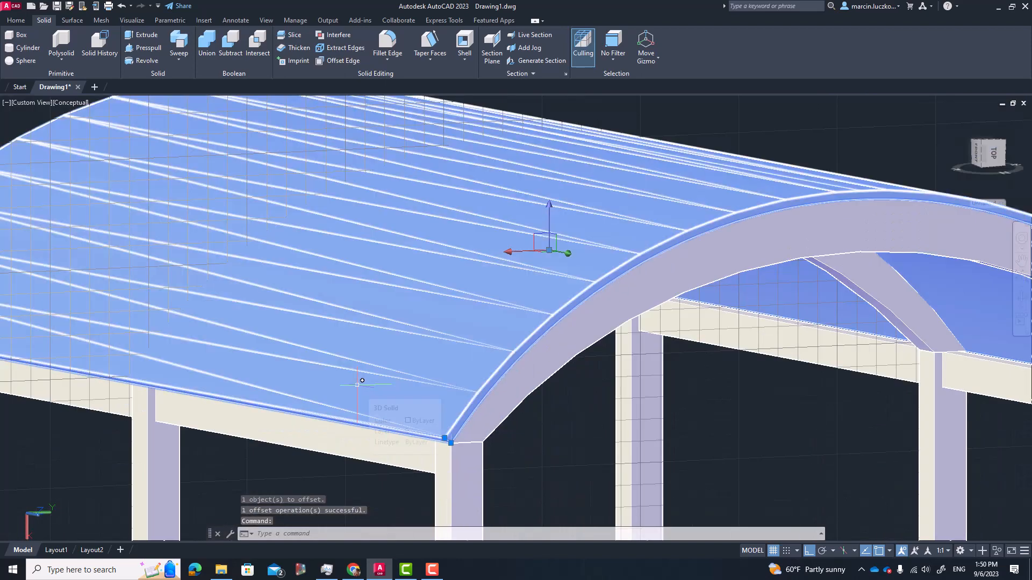
pyautogui.doubleClick(357, 385)
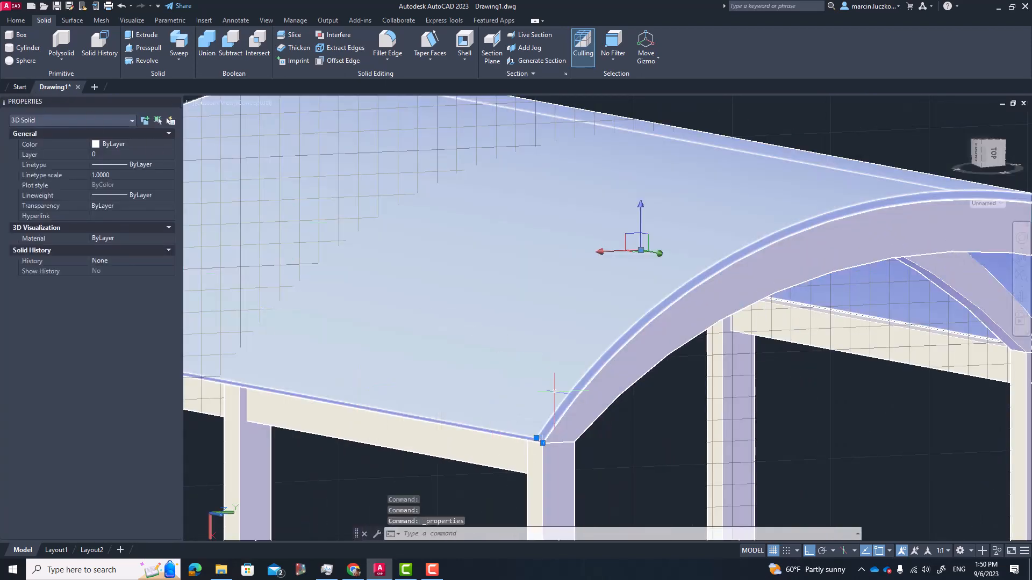
pyautogui.press('Escape')
# Step: Examine the whole arched building from the opposite side and from above
pyautogui.scroll(-5, 590, 299)
pyautogui.moveTo(901, 363); pyautogui.dragTo(823, 381, button='middle')
pyautogui.moveTo(797, 308); pyautogui.dragTo(549, 349, button='middle')
pyautogui.scroll(-4, 947, 313)
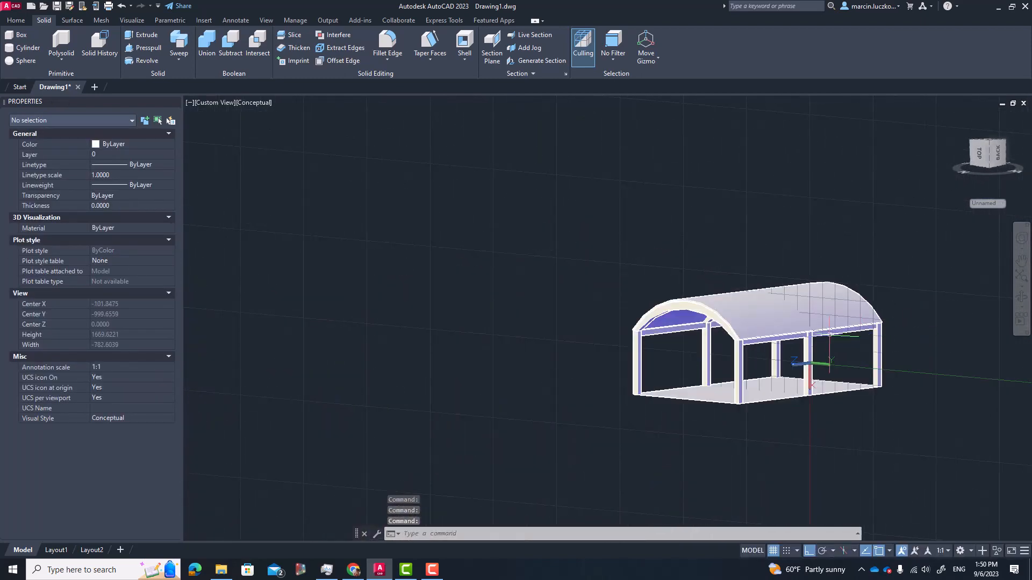
pyautogui.scroll(6, 678, 313)
pyautogui.scroll(-2, 805, 308)
pyautogui.moveTo(873, 308); pyautogui.dragTo(691, 285, button='middle')
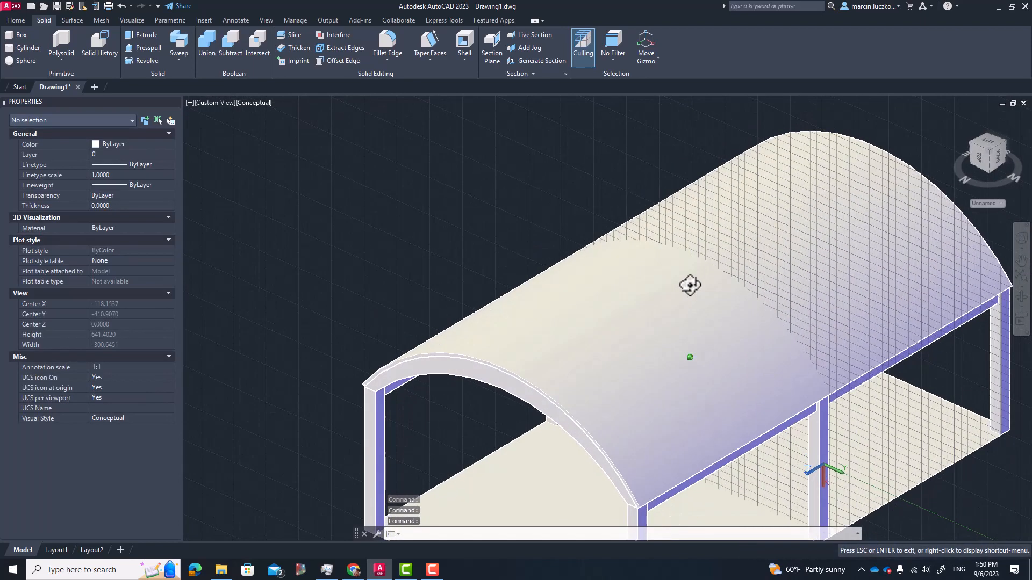
pyautogui.scroll(-2, 690, 285)
pyautogui.moveTo(728, 378); pyautogui.dragTo(654, 305, button='middle')
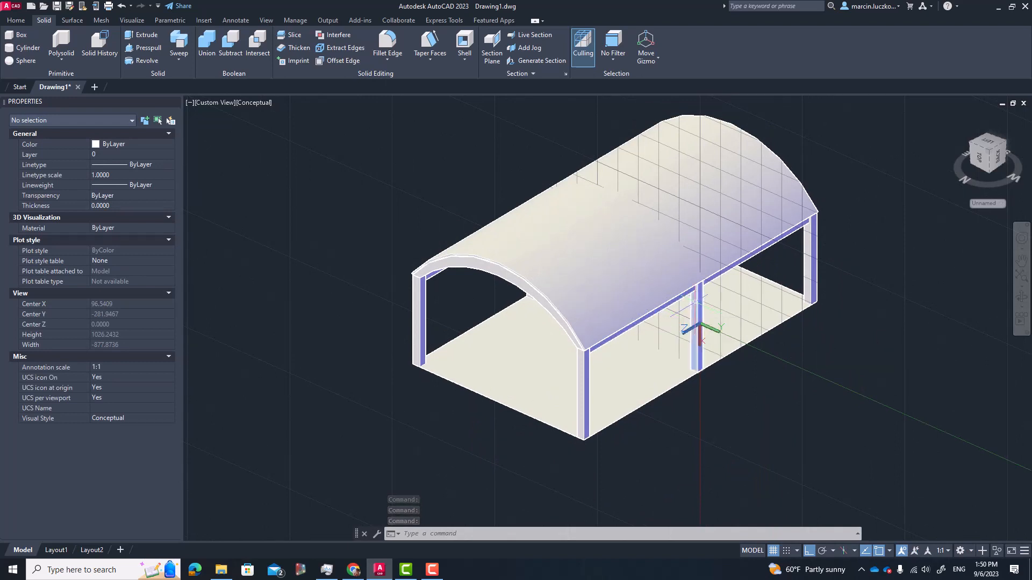
pyautogui.moveTo(599, 264); pyautogui.dragTo(618, 319, button='middle')
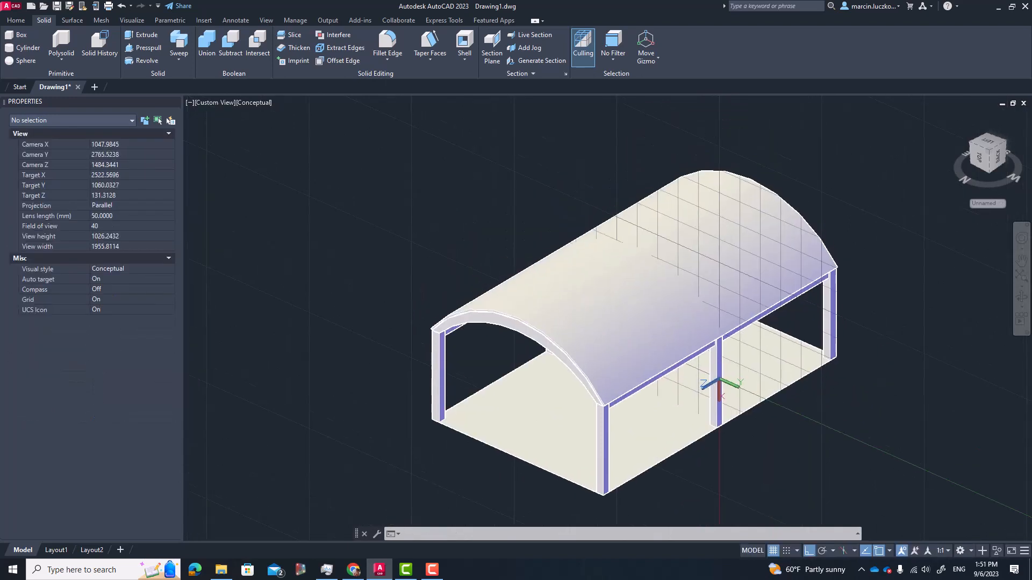
# Step: Start plotting Layout1 with DWG To PDF.pc3 as the plotter
pyautogui.click(56, 550)
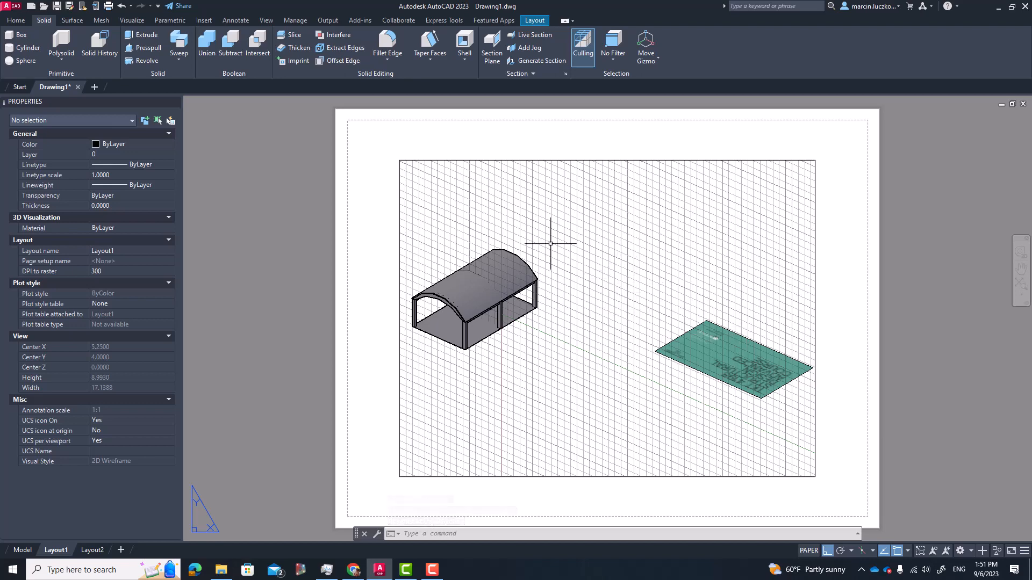
pyautogui.hotkey('ctrl', 'p')
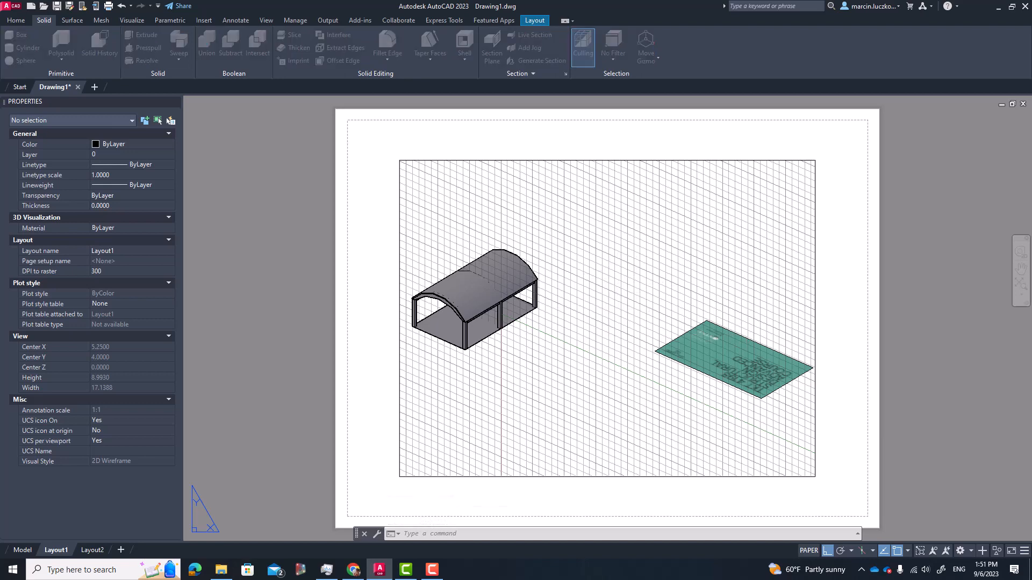
pyautogui.click(404, 206)
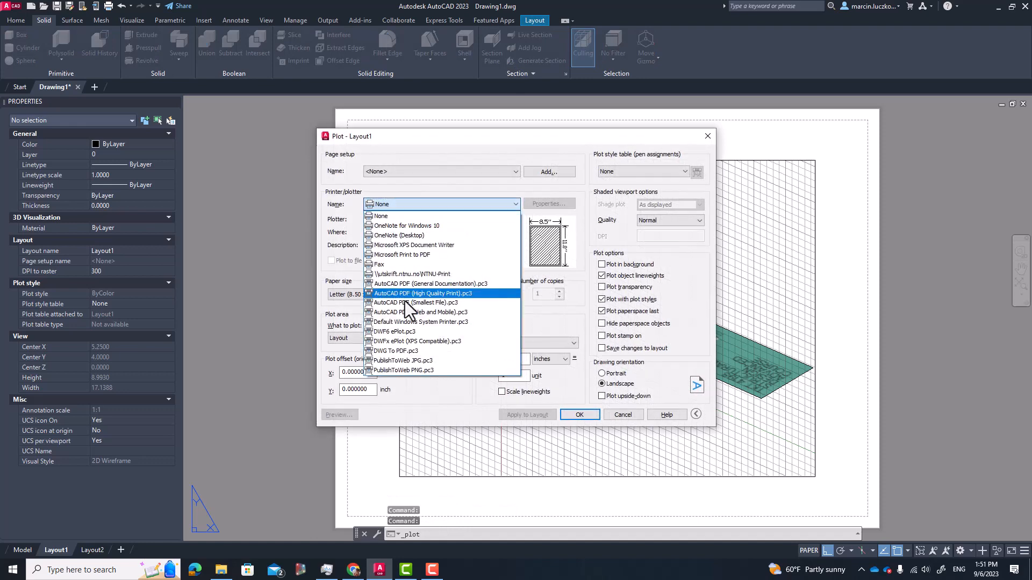
pyautogui.click(412, 352)
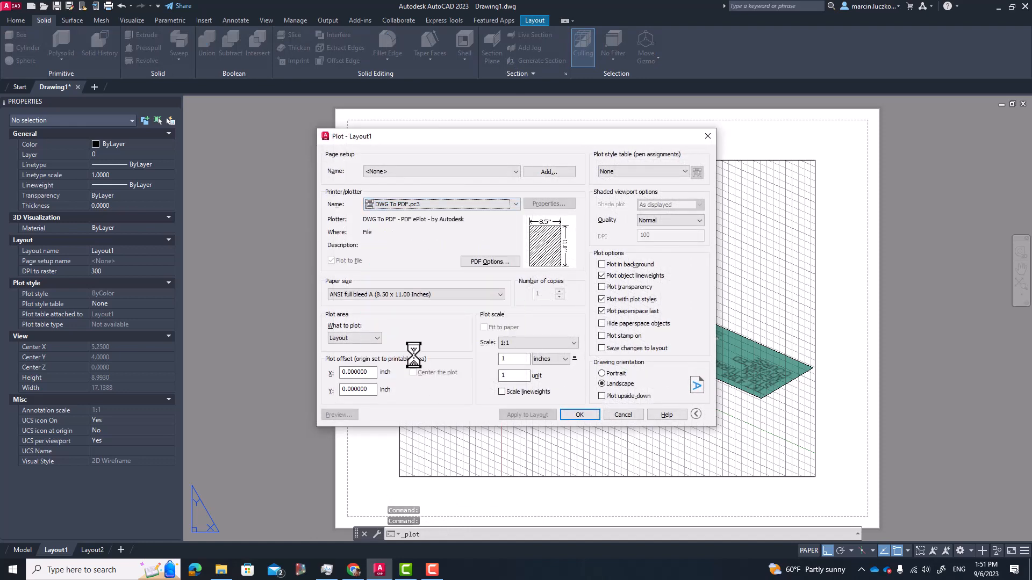
# Step: Try the ISO A3 (297.00 x 420.00 MM) paper size, switching the drawing orientation to portrait and back to landscape
pyautogui.click(395, 295)
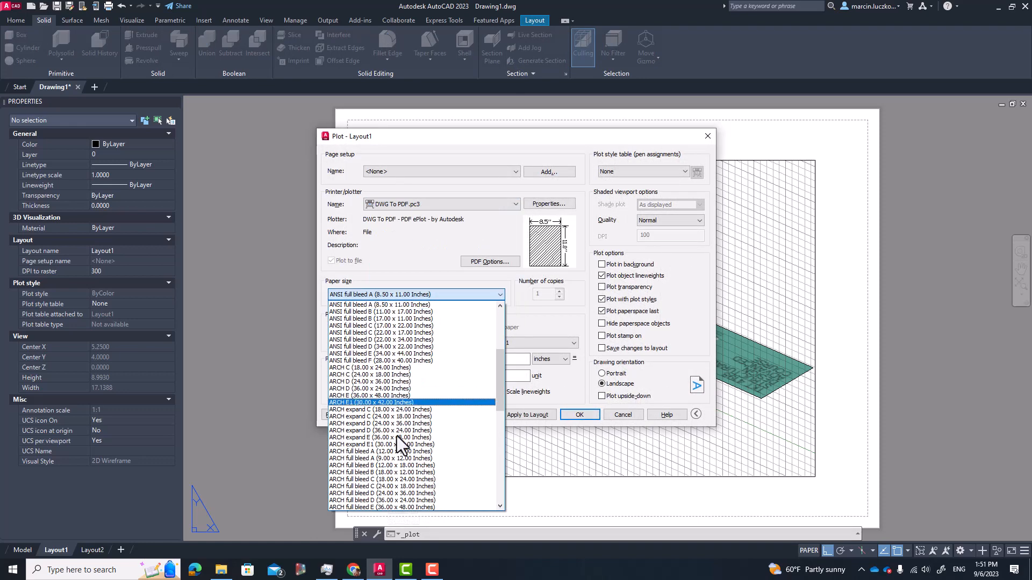
pyautogui.scroll(3, 398, 442)
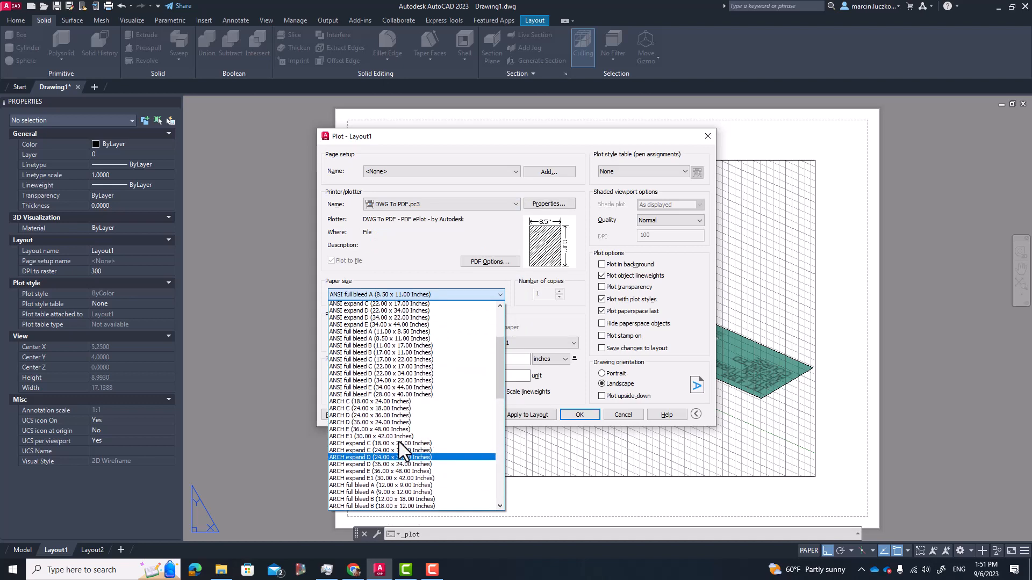
pyautogui.scroll(-7, 399, 442)
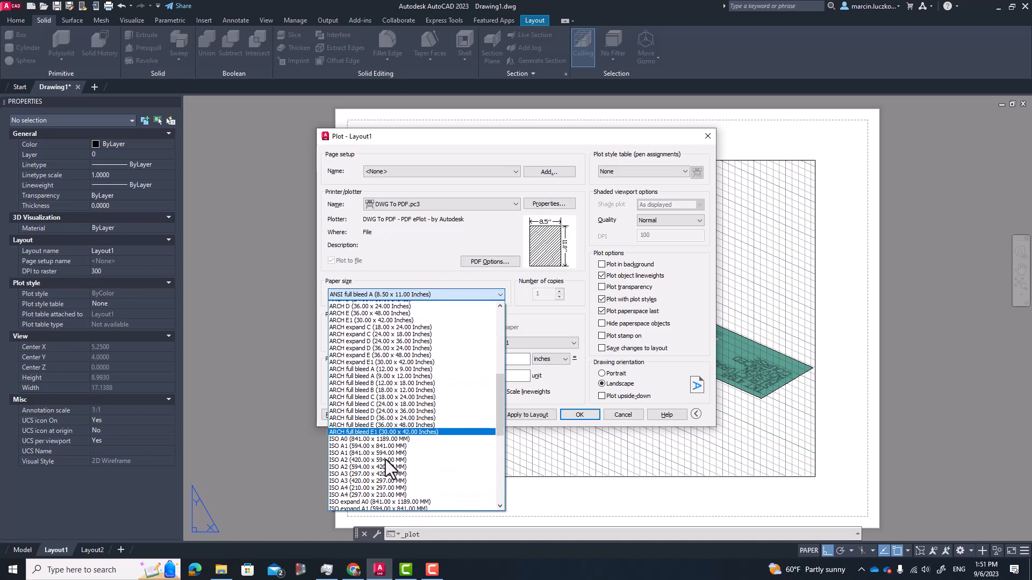
pyautogui.click(363, 472)
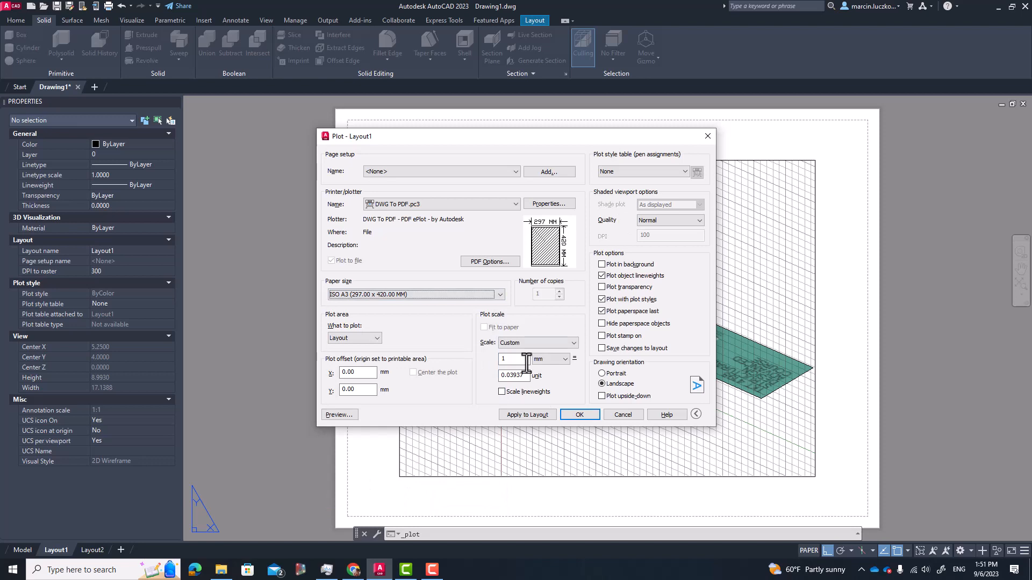
pyautogui.click(611, 372)
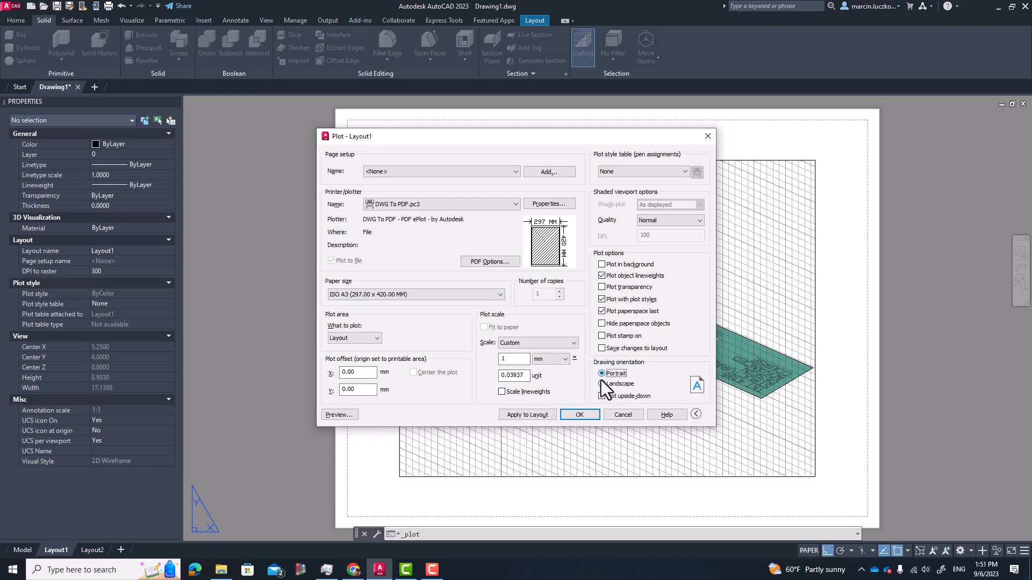
pyautogui.click(602, 384)
# Step: Set the paper size to ISO full bleed A3 (420.00 x 297.00 MM) and apply it to the layout
pyautogui.click(403, 295)
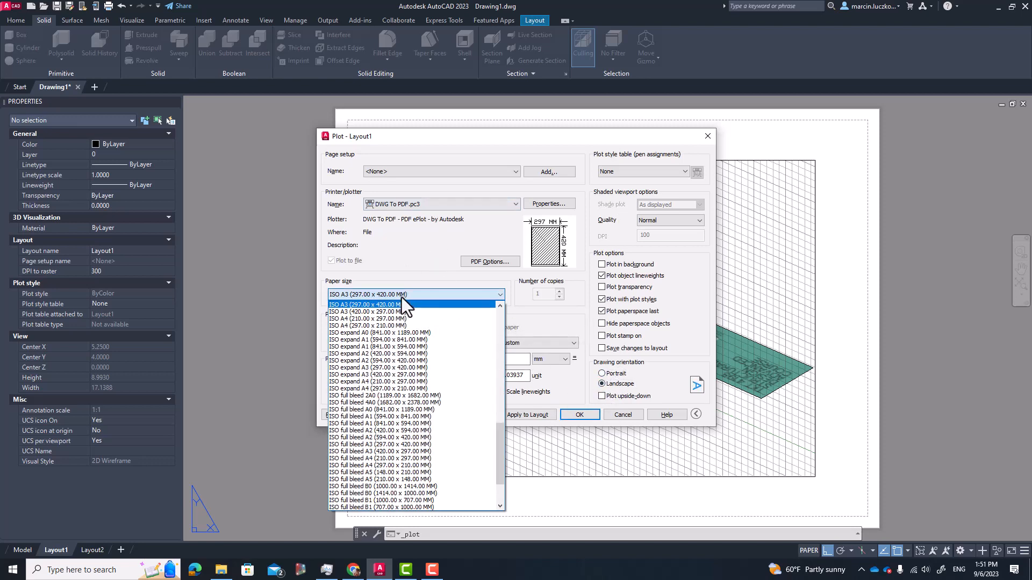
pyautogui.scroll(-1, 413, 460)
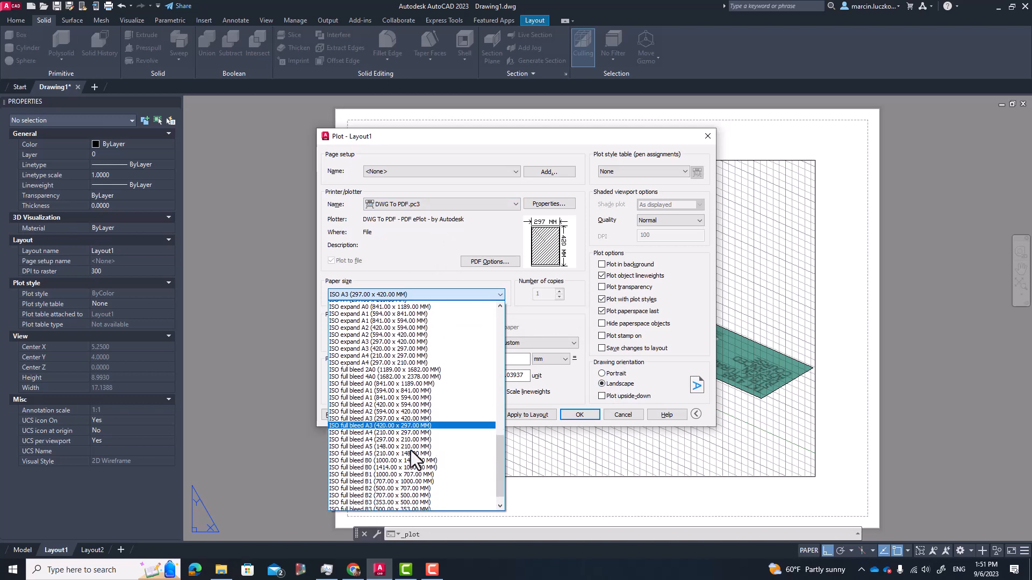
pyautogui.scroll(-1, 411, 451)
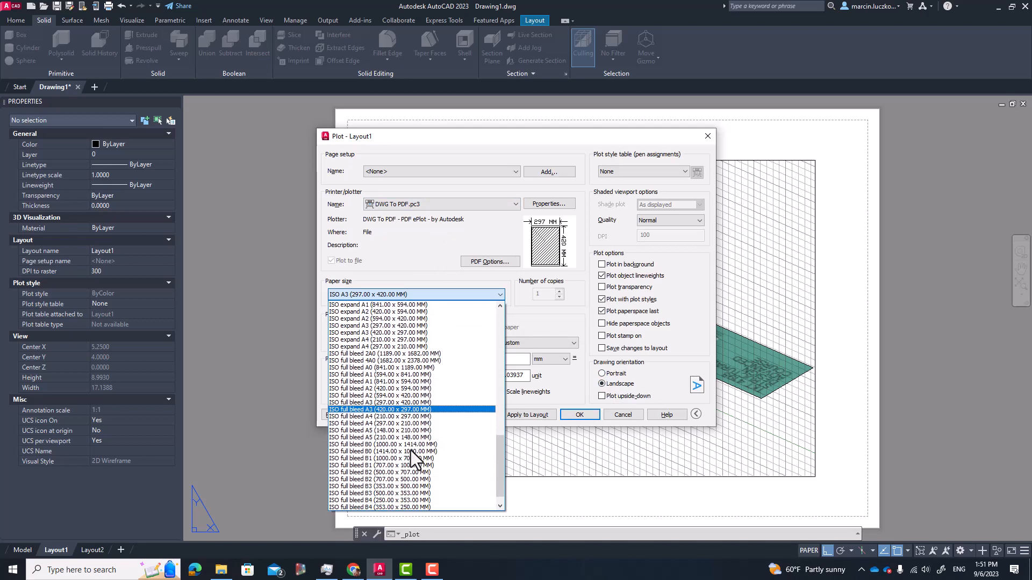
pyautogui.click(393, 410)
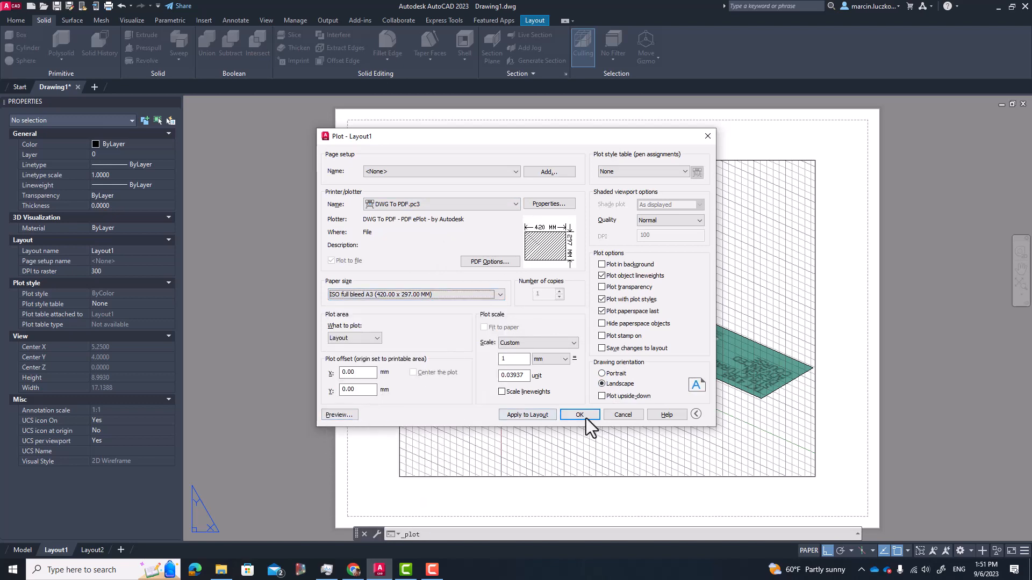
pyautogui.click(548, 416)
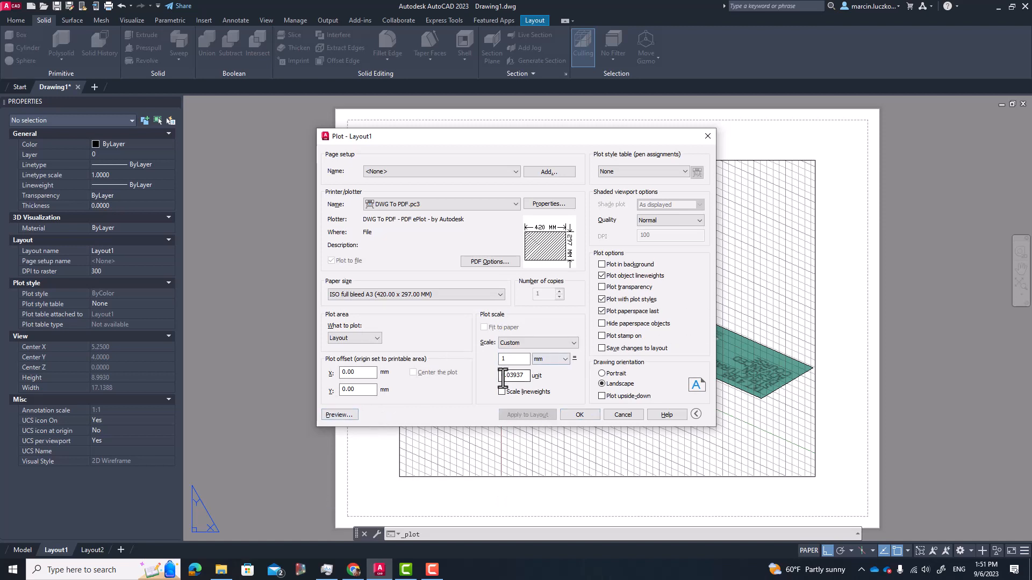
# Step: Set the plot scale to 1 mm = 1 unit and apply it to the layout, keeping the plot style table at None
pyautogui.write('1')
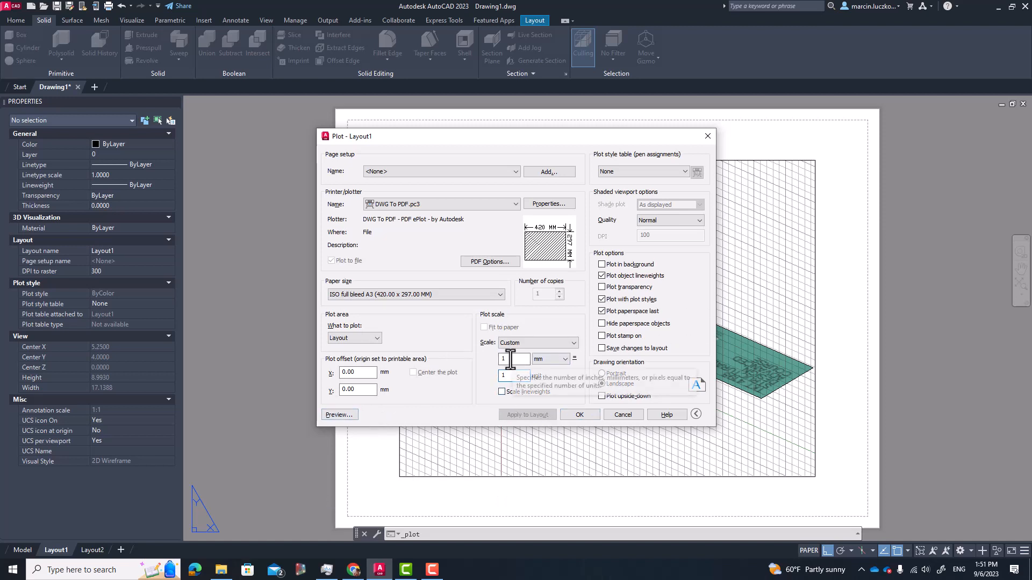
pyautogui.click(508, 359)
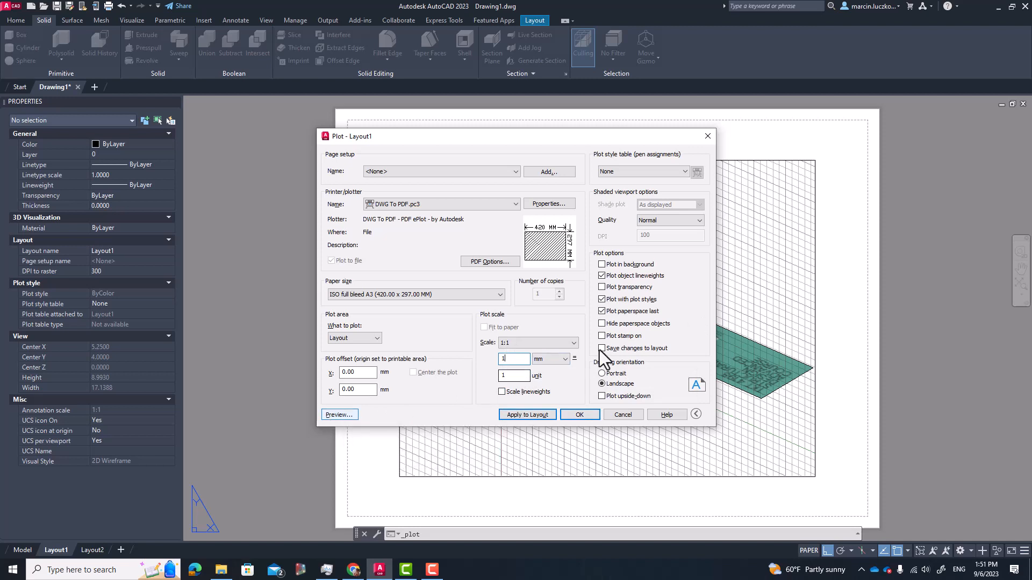
pyautogui.click(633, 171)
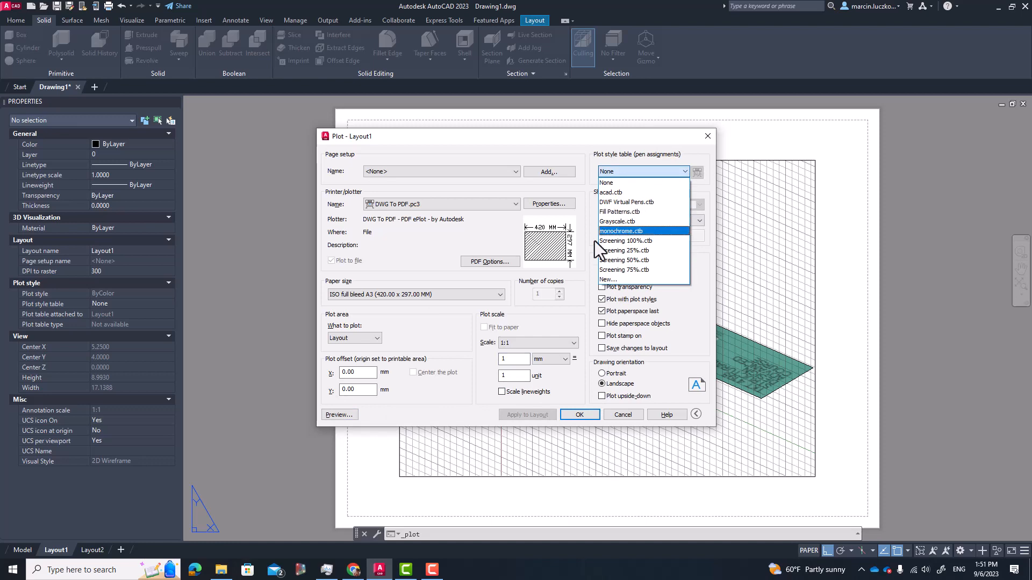
pyautogui.click(453, 416)
# Step: Preview the plot of the layout and close the plot settings without plotting
pyautogui.click(338, 414)
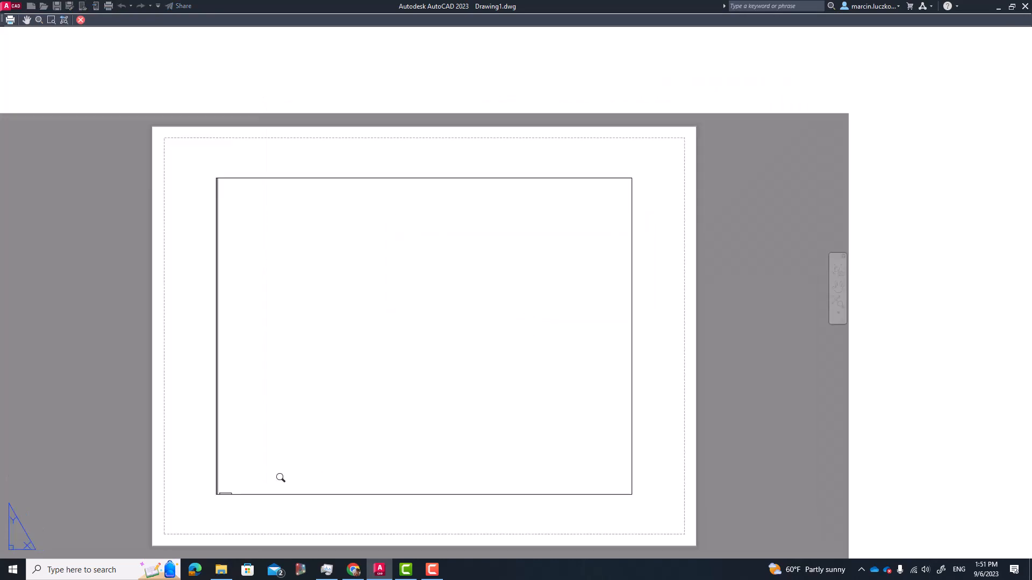
pyautogui.press('Escape')
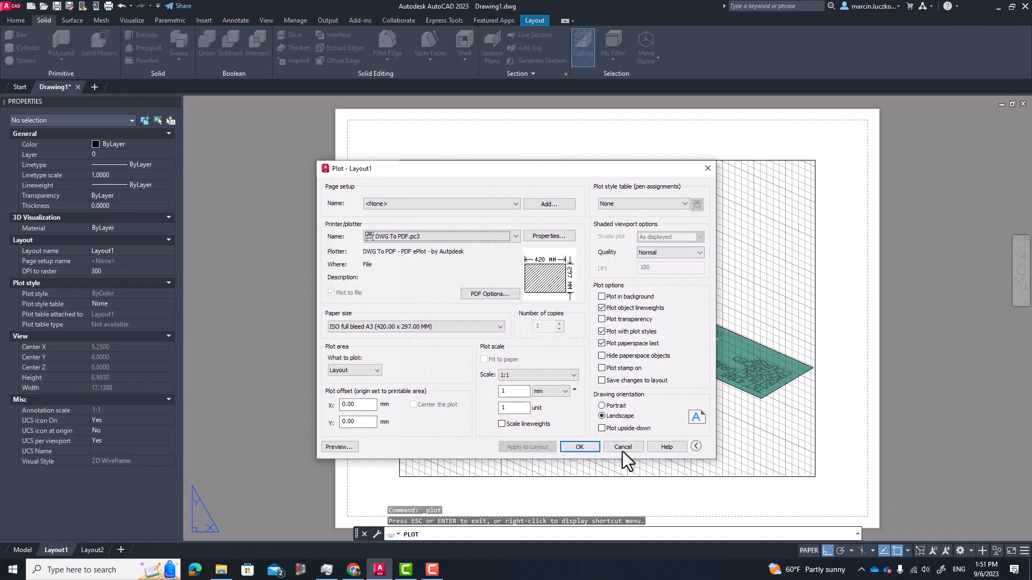
pyautogui.click(623, 448)
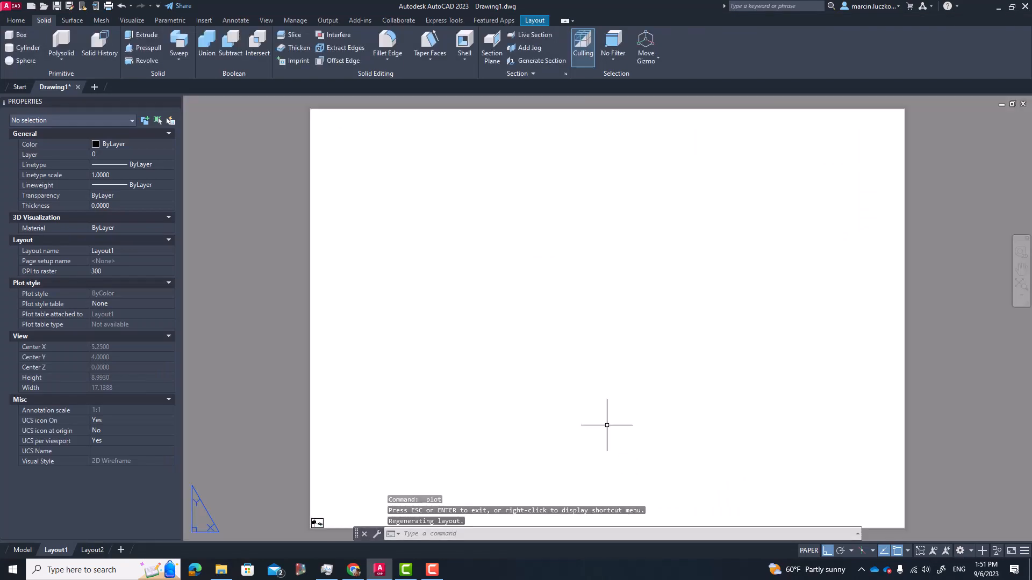
# Step: Move the tiny viewport straight up from the sheet's lower-left corner to about mid-height of the sheet
pyautogui.click(332, 503)
pyautogui.click(305, 533)
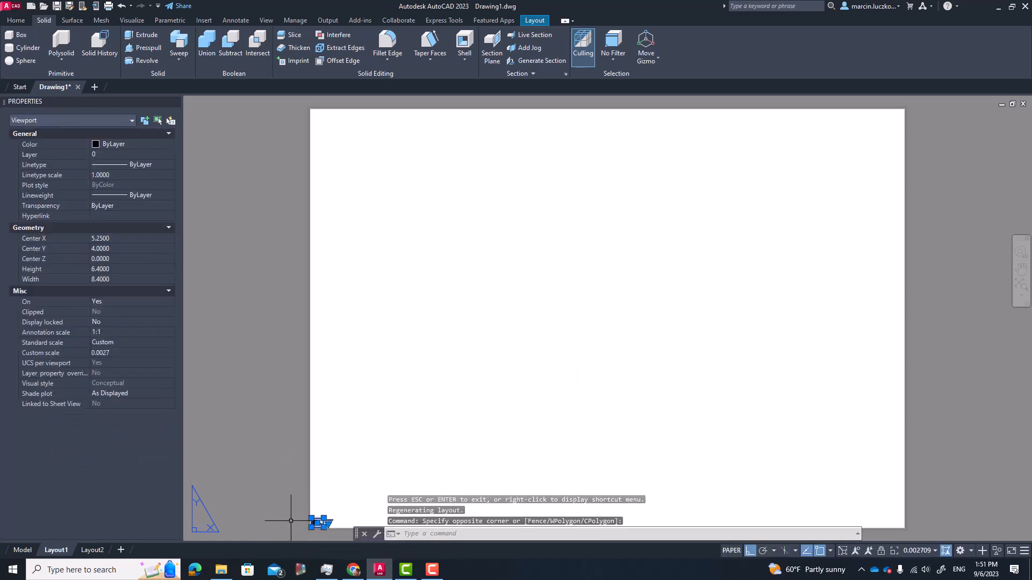
pyautogui.press('Return')
pyautogui.click(291, 521)
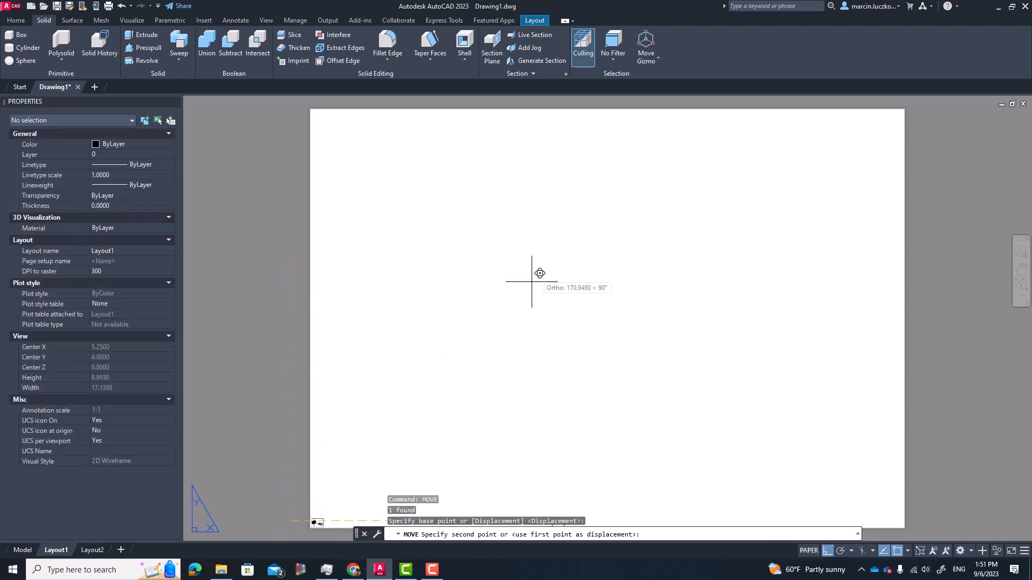
pyautogui.click(449, 307)
pyautogui.press('Escape')
# Step: Stretch the viewport by its corner to a rectangle about 179 wide and 82 high
pyautogui.click(323, 320)
pyautogui.click(317, 309)
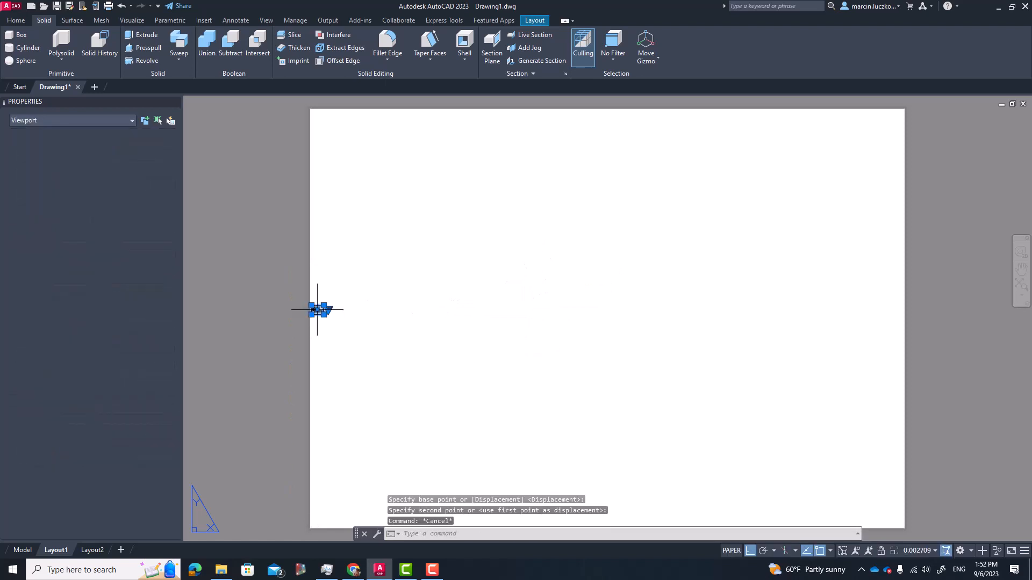
pyautogui.click(323, 314)
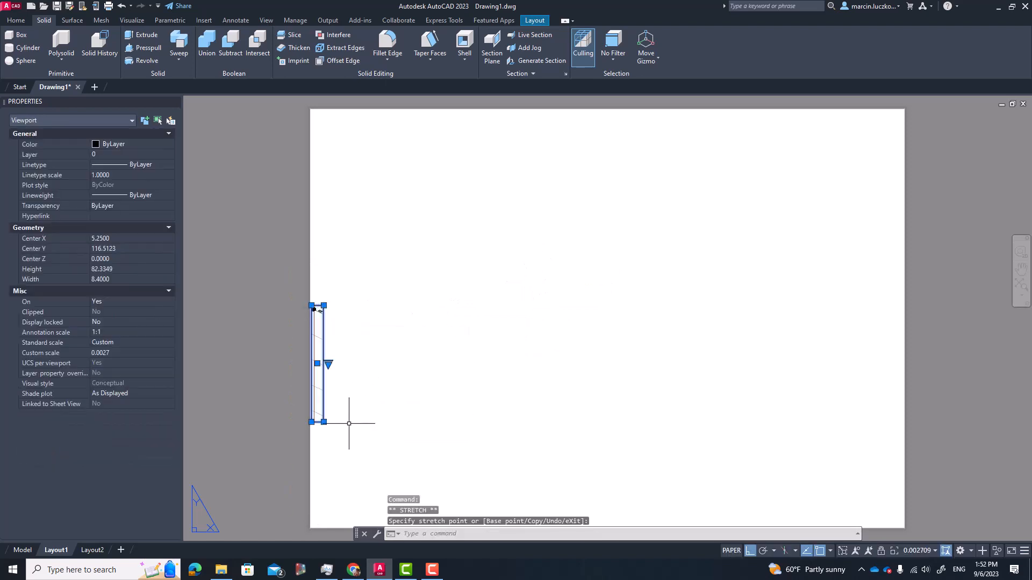
pyautogui.click(565, 422)
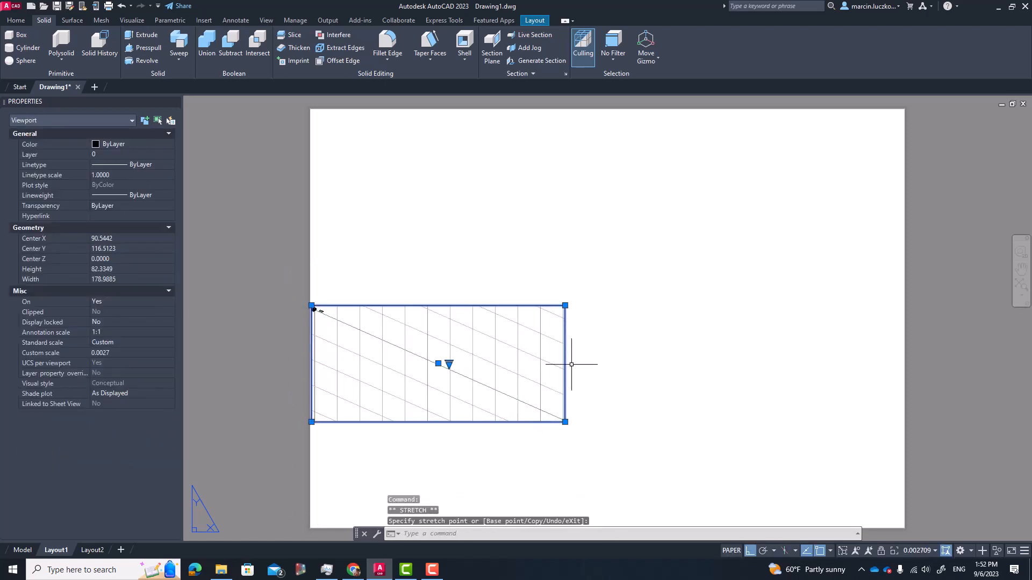
# Step: Move the enlarged viewport into the lower-left part of the sheet, inside its margins
pyautogui.click(602, 396)
pyautogui.click(417, 279)
pyautogui.moveTo(424, 305); pyautogui.dragTo(461, 372)
# Step: Copy the viewport once straight above and once straight to the right of the original on the sheet
pyautogui.click(534, 339)
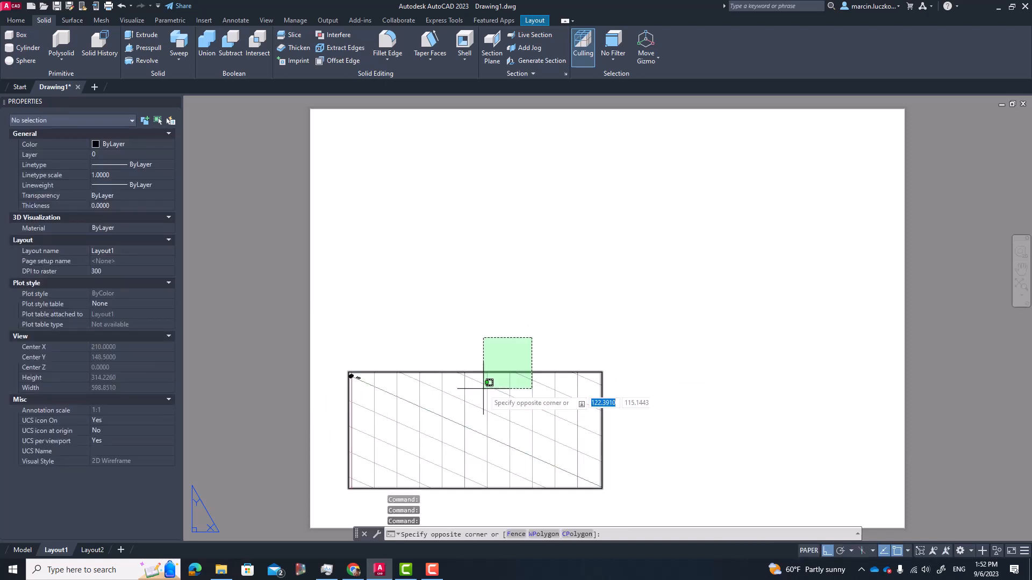
pyautogui.click(488, 380)
pyautogui.press('Return')
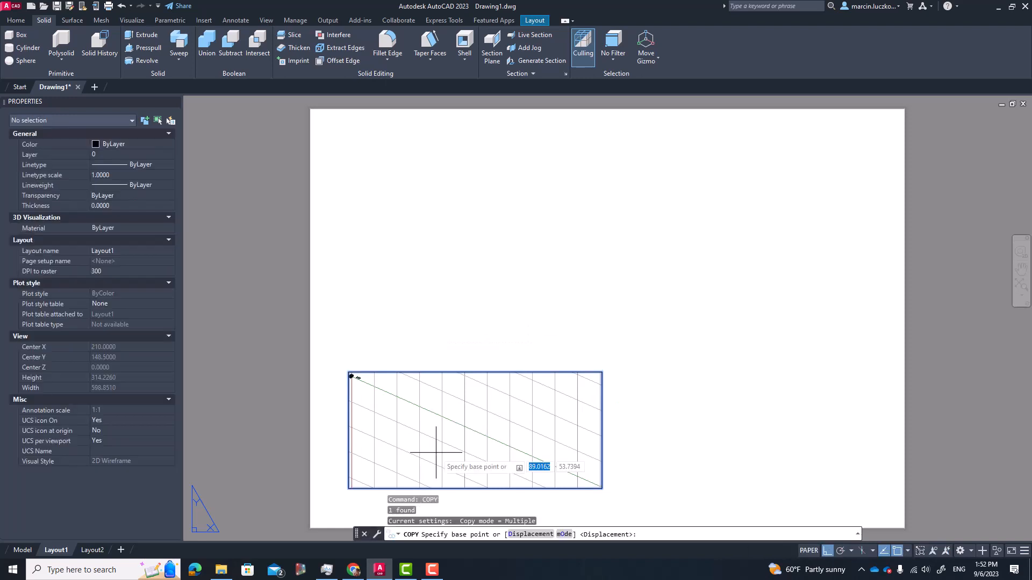
pyautogui.click(436, 452)
pyautogui.click(448, 287)
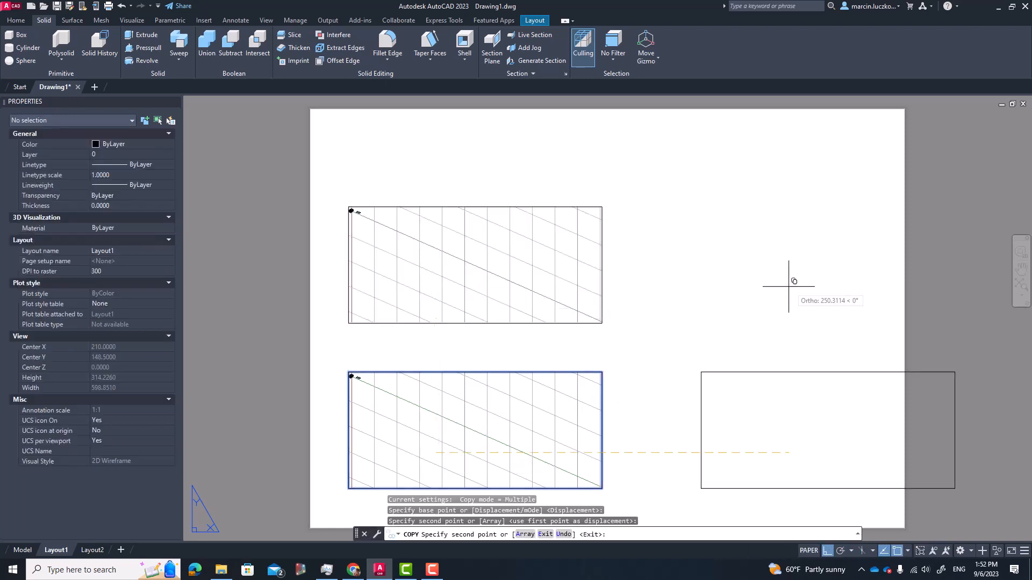
pyautogui.click(707, 340)
pyautogui.press('Escape')
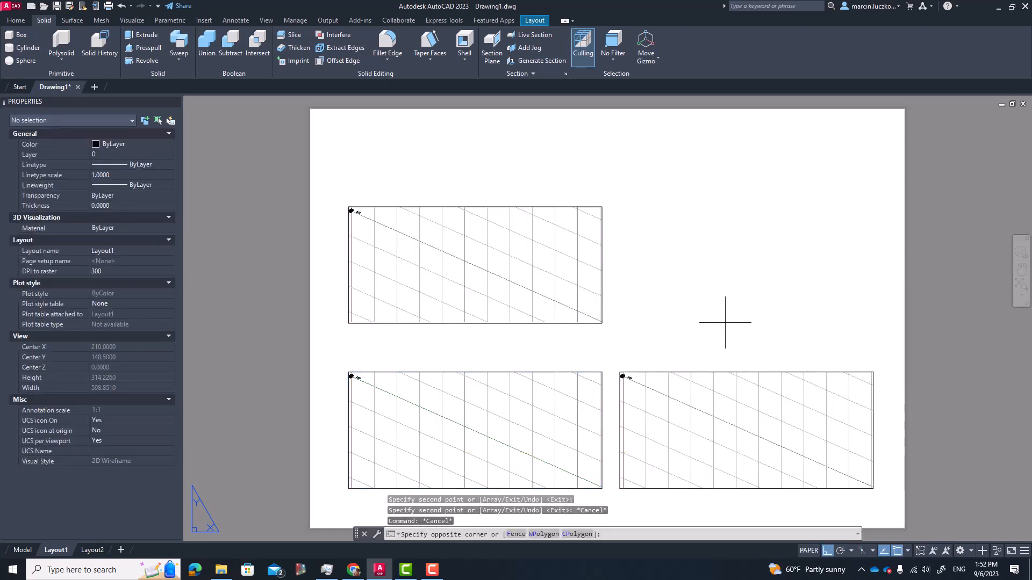
# Step: Copy the lower-right viewport straight up, level with the upper-left one, to complete a two-by-two arrangement
pyautogui.click(675, 334)
pyautogui.click(624, 438)
pyautogui.write('copy')
pyautogui.press('Return')
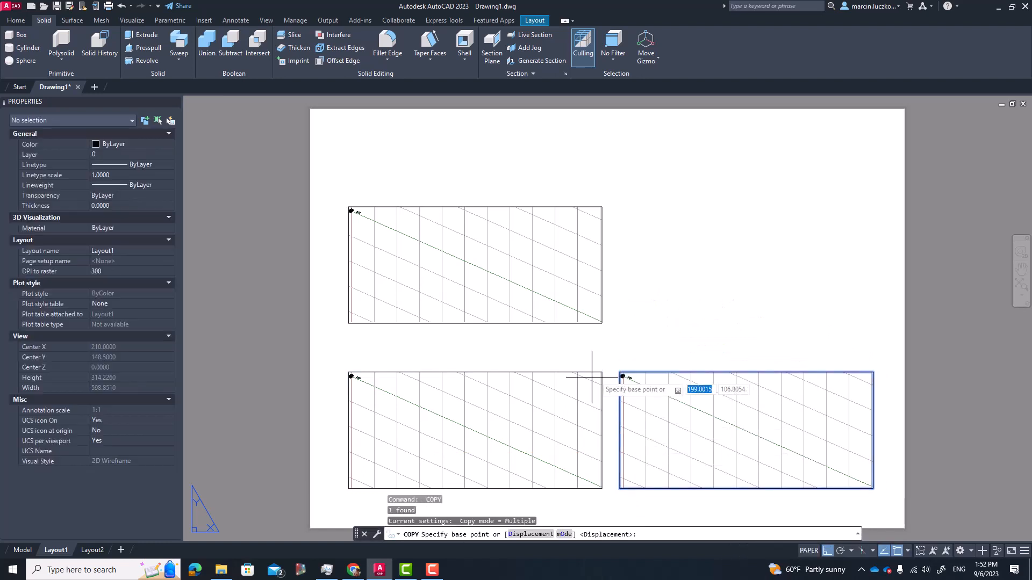
pyautogui.click(602, 371)
pyautogui.click(602, 207)
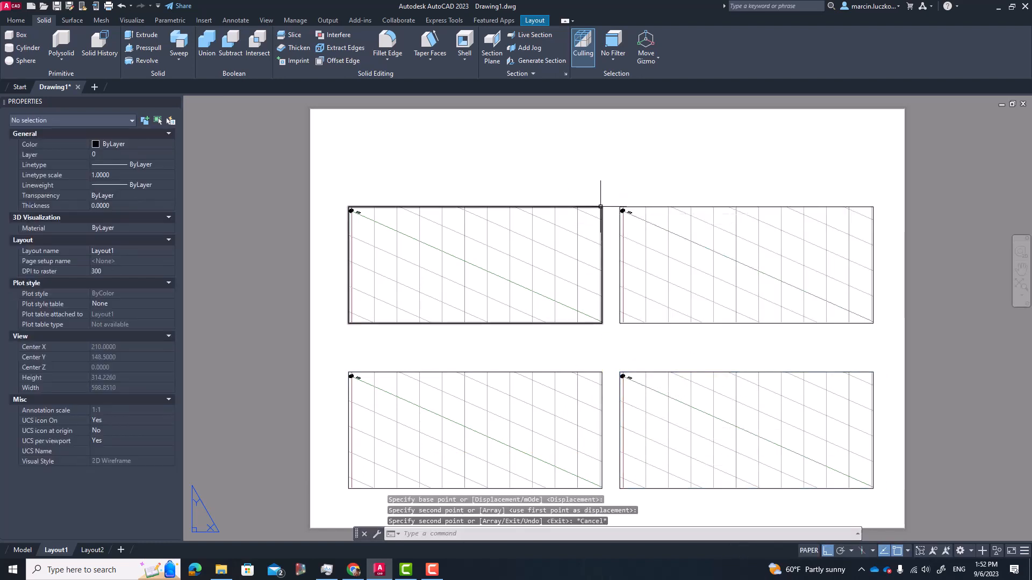
pyautogui.press('Escape')
# Step: Frame the arched building in the upper-right viewport in its custom 3D view and return to paper space
pyautogui.doubleClick(639, 223)
pyautogui.scroll(-5, 700, 236)
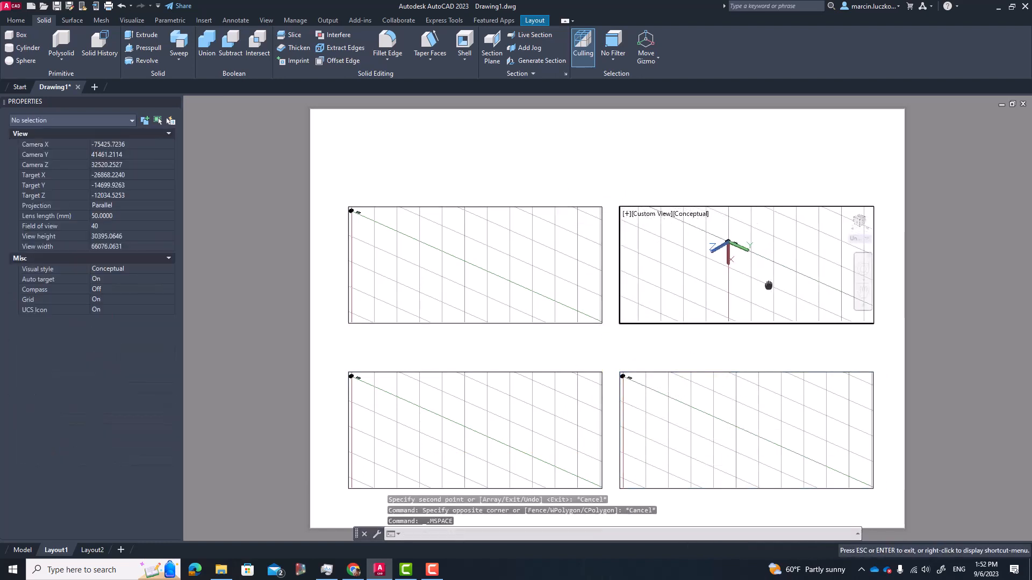
pyautogui.scroll(3, 715, 253)
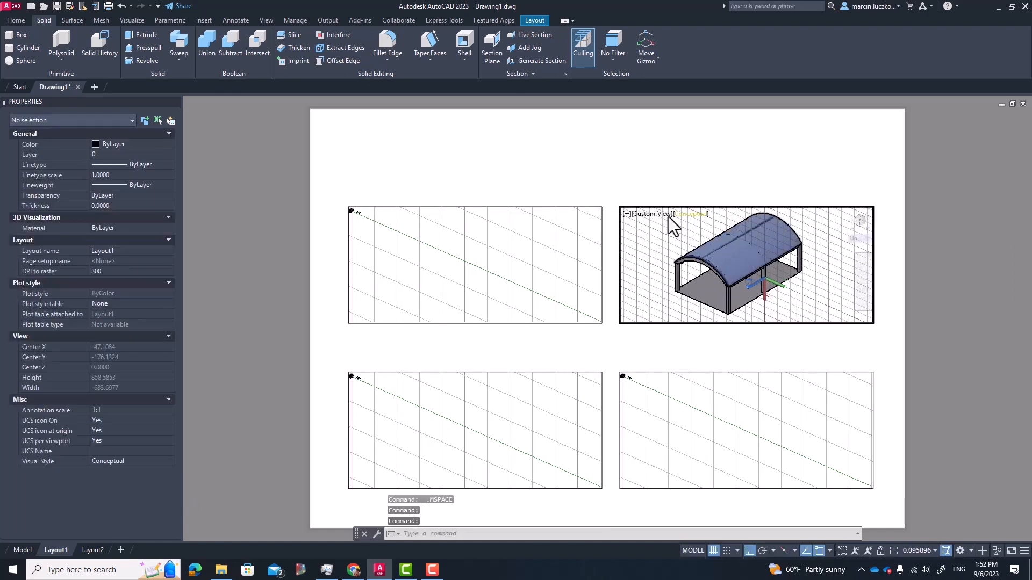
pyautogui.doubleClick(950, 212)
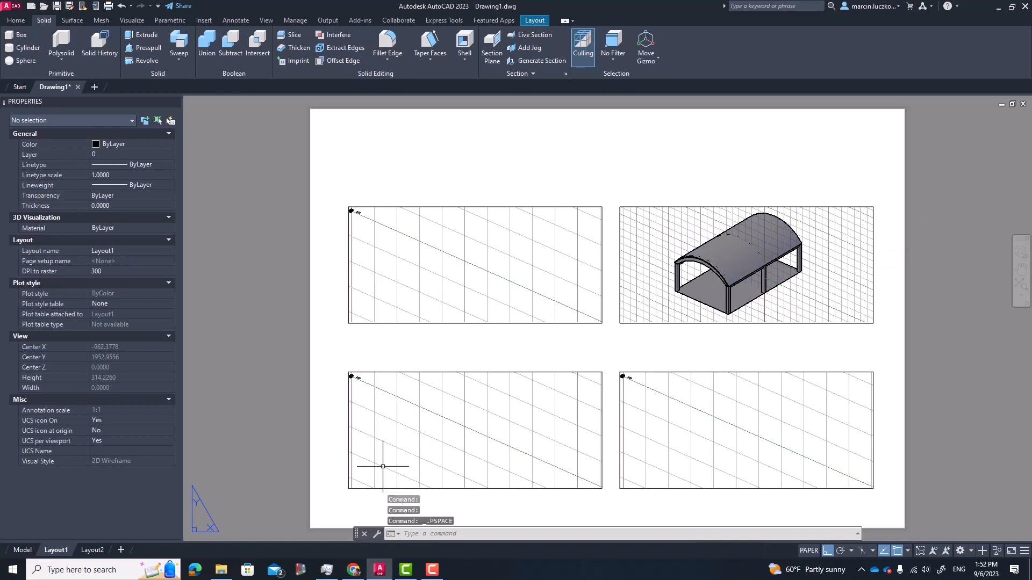
# Step: Set the lower-left viewport to the Top view and frame the building's plan inside it
pyautogui.doubleClick(430, 430)
pyautogui.scroll(3, 441, 425)
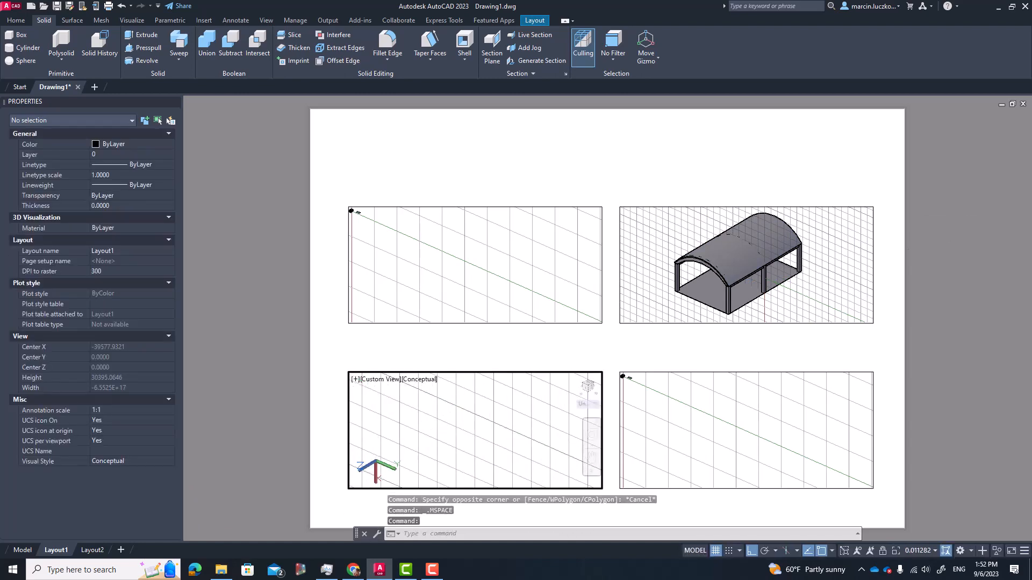
pyautogui.moveTo(472, 409); pyautogui.dragTo(712, 476, button='middle')
pyautogui.scroll(3, 551, 393)
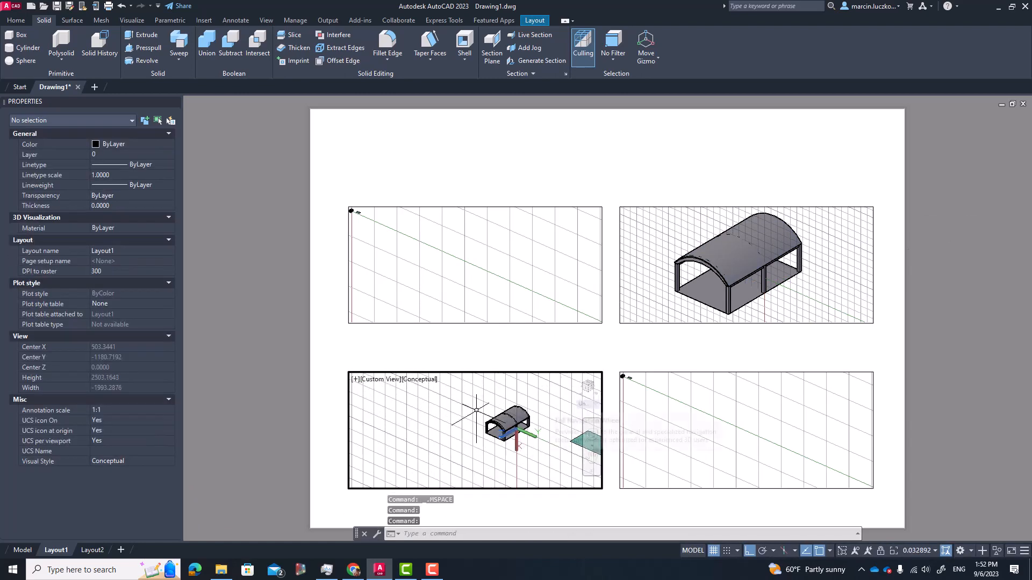
pyautogui.scroll(2, 469, 412)
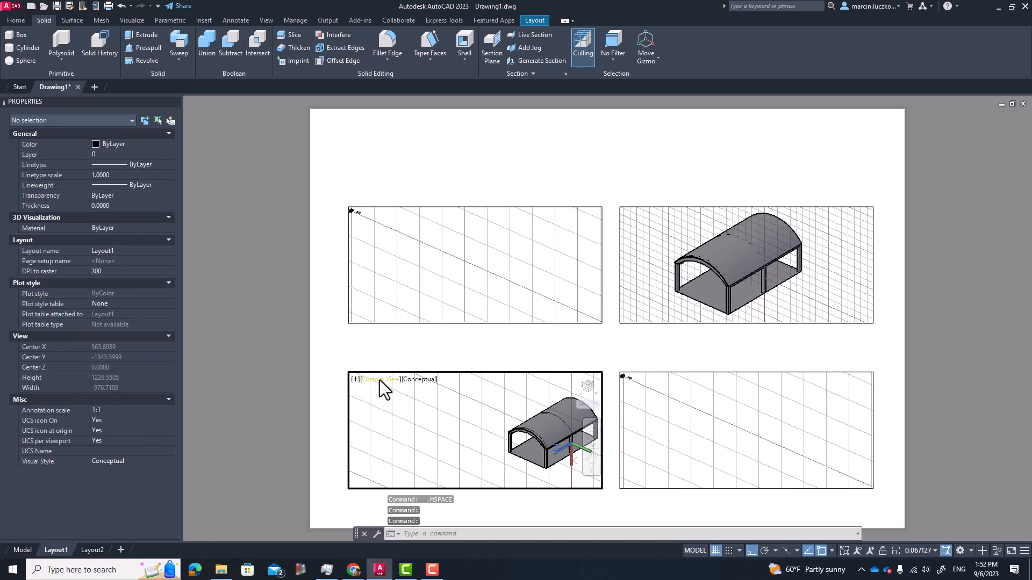
pyautogui.click(380, 379)
pyautogui.click(404, 227)
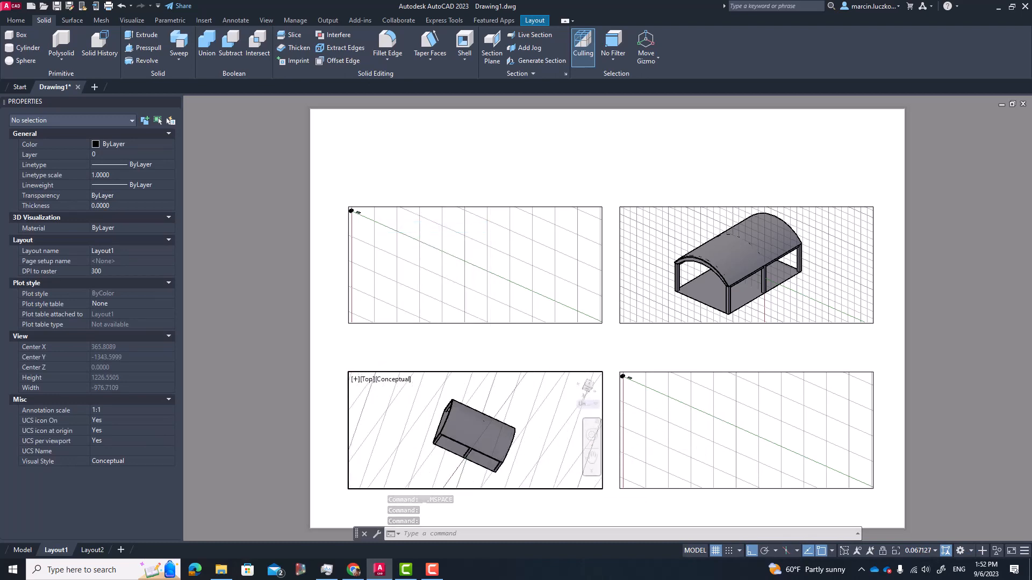
pyautogui.moveTo(460, 415); pyautogui.dragTo(394, 437, button='middle')
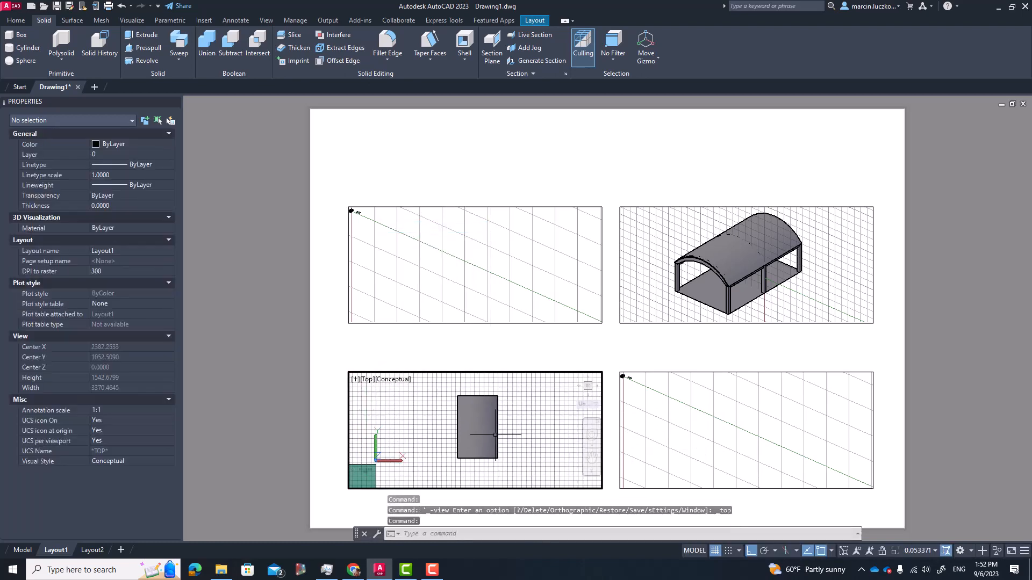
# Step: Set the upper-left viewport to the Front view and frame the building's arched end inside it
pyautogui.scroll(2, 477, 428)
pyautogui.click(494, 249)
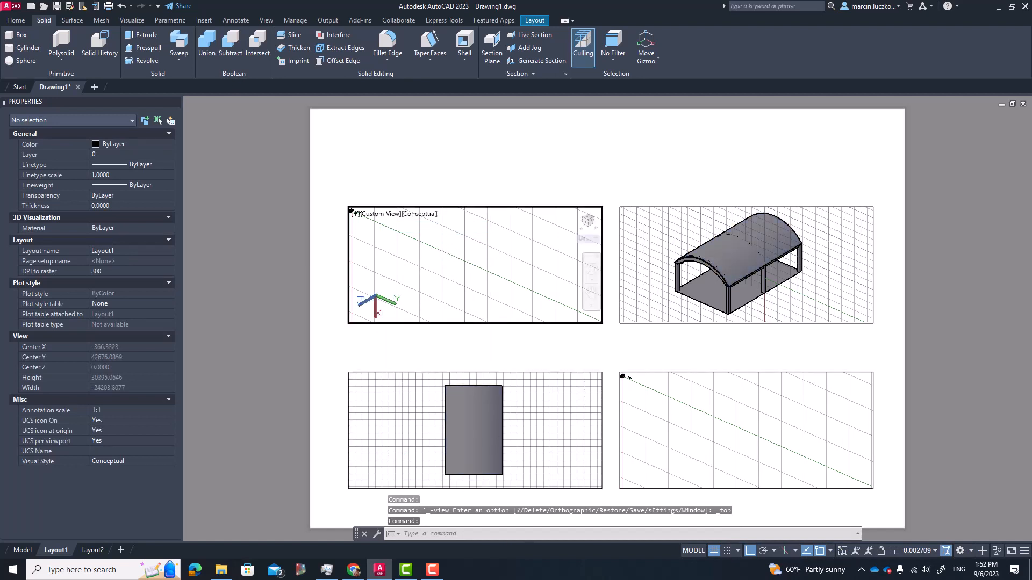
pyautogui.moveTo(446, 257); pyautogui.dragTo(562, 290, button='middle')
pyautogui.click(379, 214)
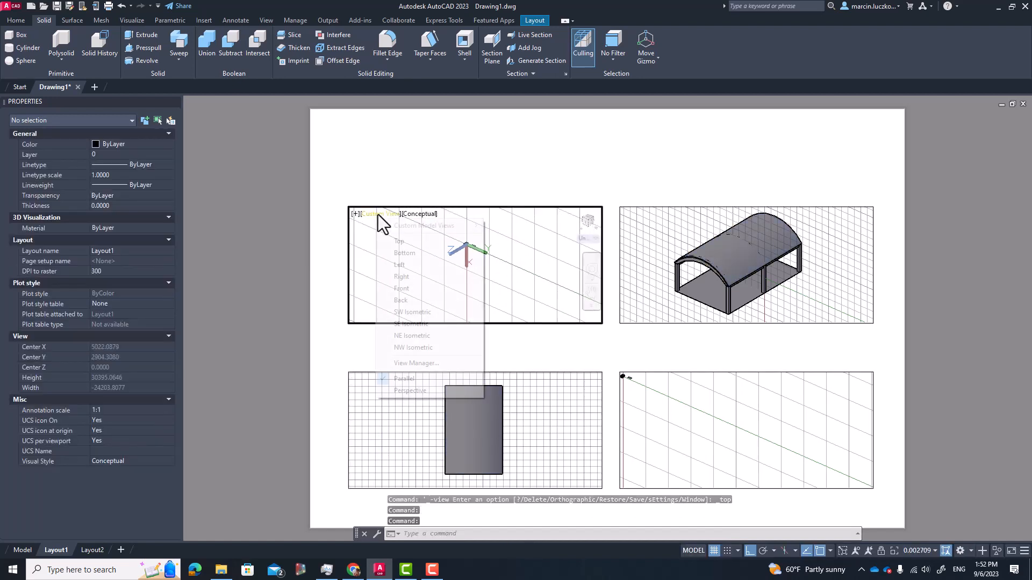
pyautogui.click(417, 287)
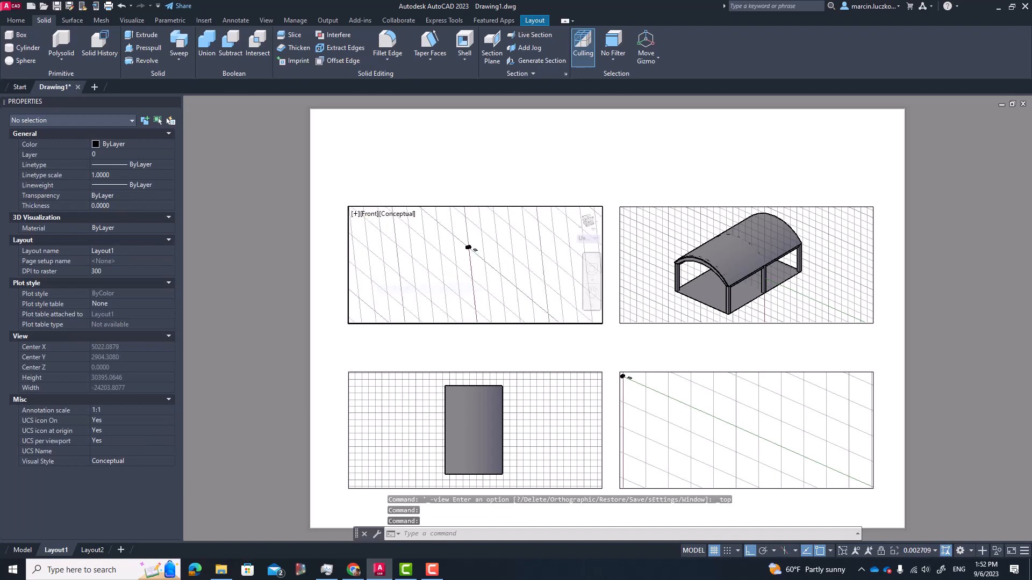
pyautogui.click(591, 291)
pyautogui.moveTo(553, 273); pyautogui.dragTo(449, 272)
pyautogui.press('Escape')
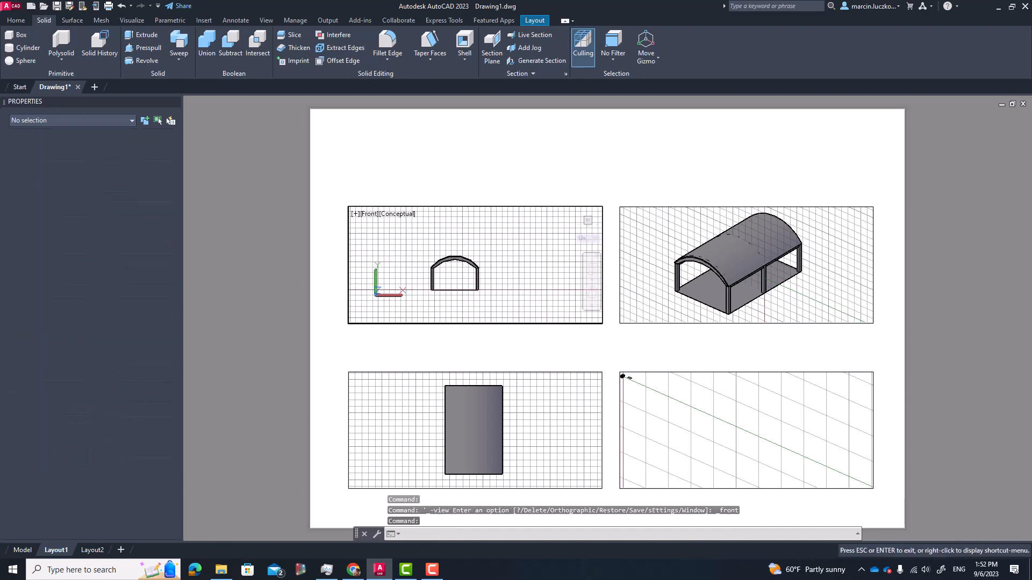
pyautogui.scroll(3, 467, 265)
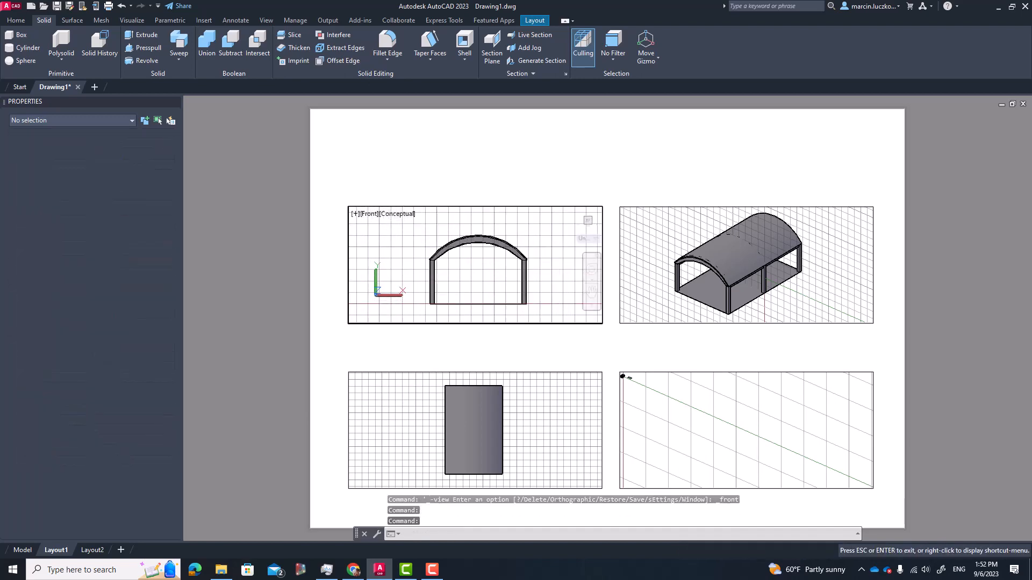
# Step: Set the lower-right viewport to the Right view, showing the building's long side, and return to paper space
pyautogui.click(730, 438)
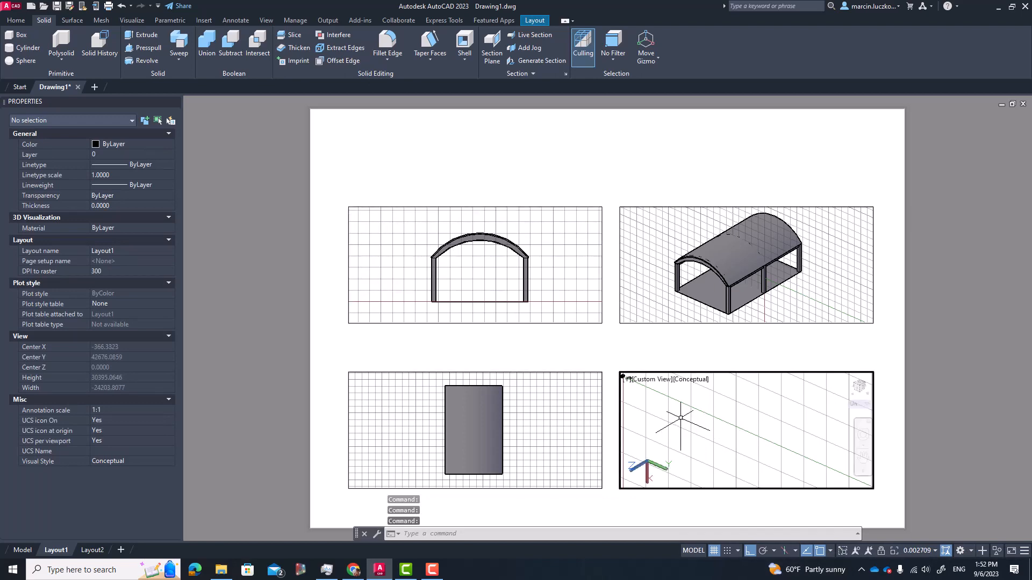
pyautogui.click(647, 377)
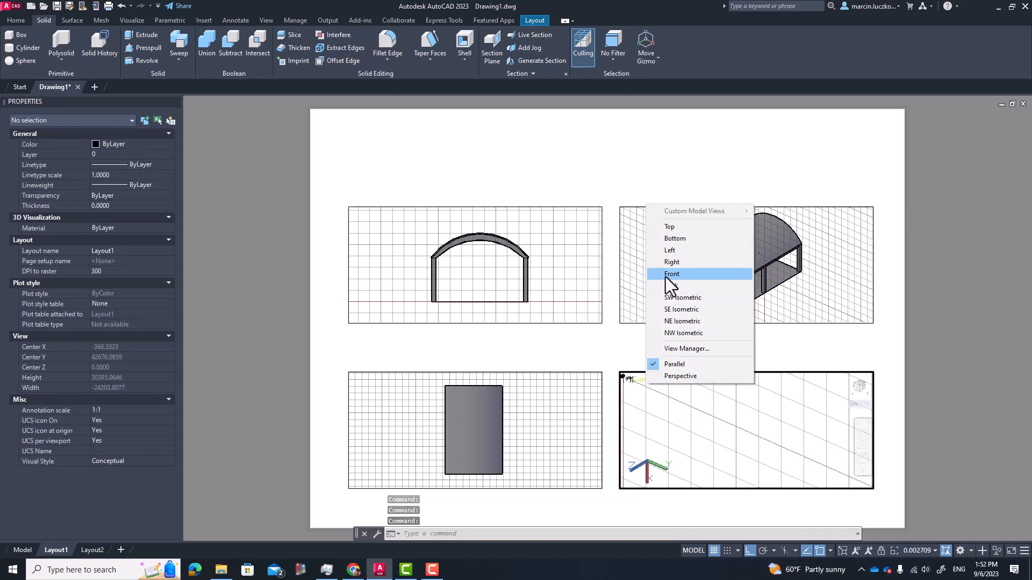
pyautogui.click(682, 263)
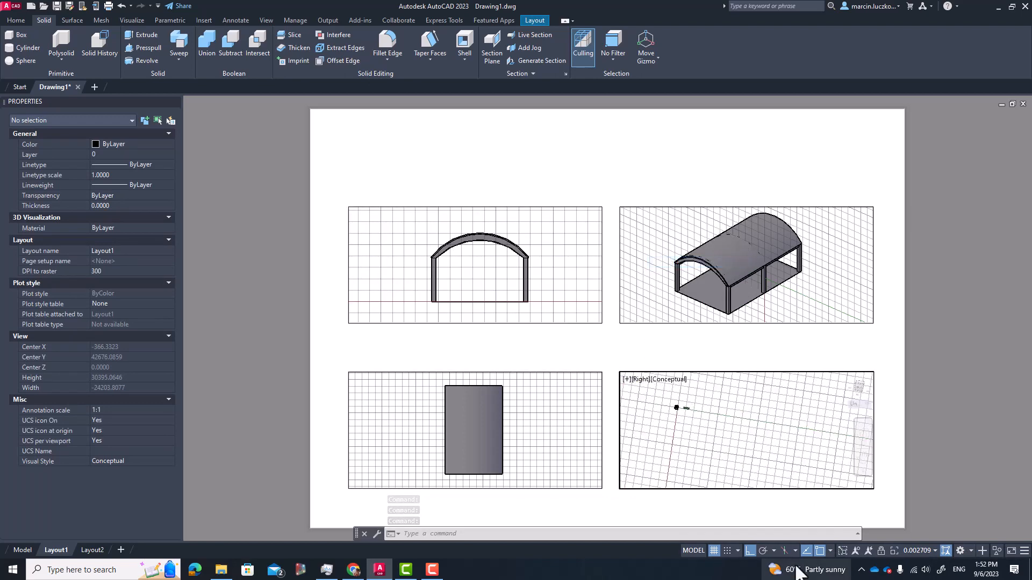
pyautogui.doubleClick(953, 315)
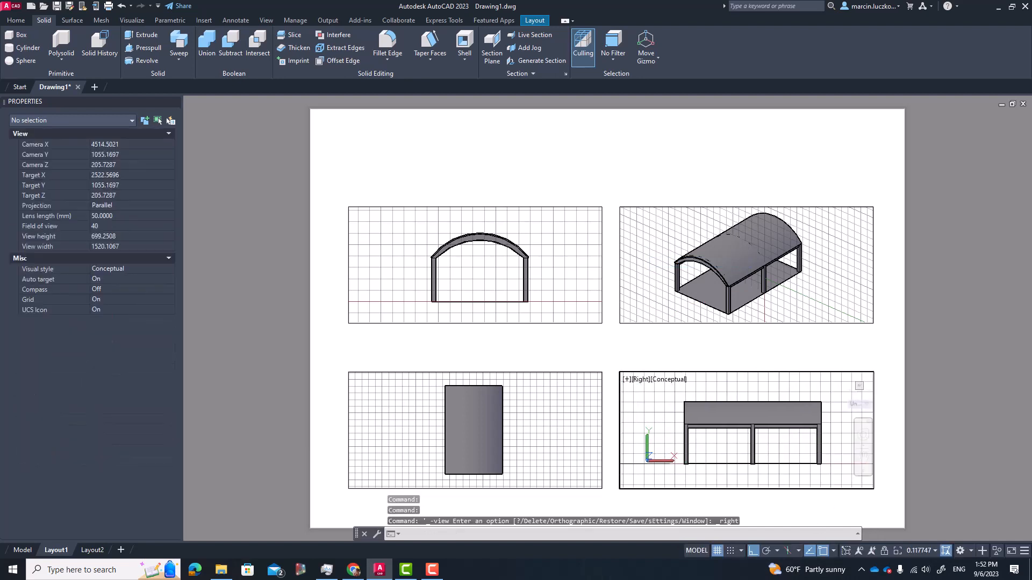
# Step: Draw a rectangular border just inside the sheet edges, enclosing all four viewports
pyautogui.scroll(-2, 957, 336)
pyautogui.moveTo(957, 338); pyautogui.dragTo(834, 338, button='middle')
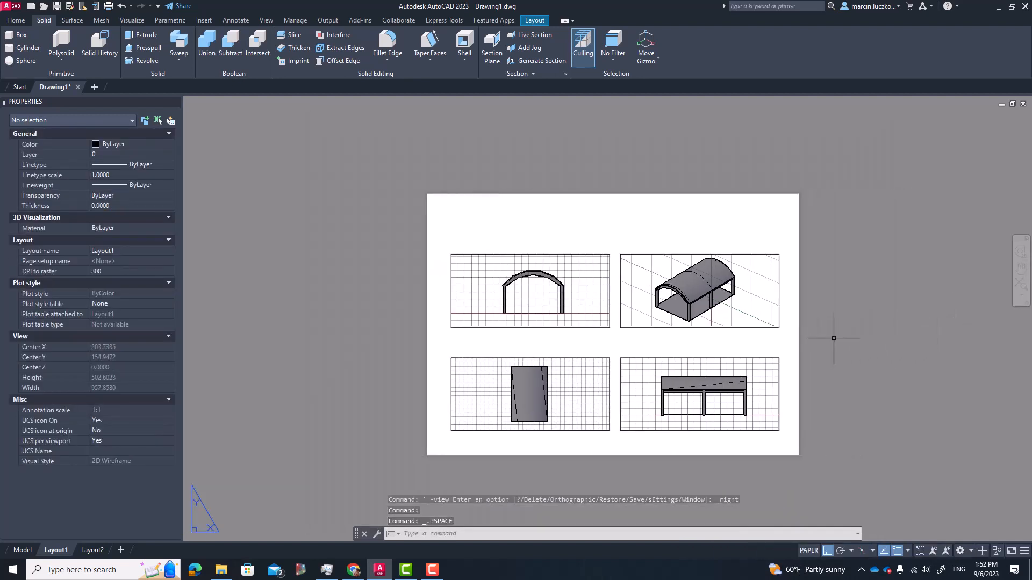
pyautogui.write('rec')
pyautogui.press('Return')
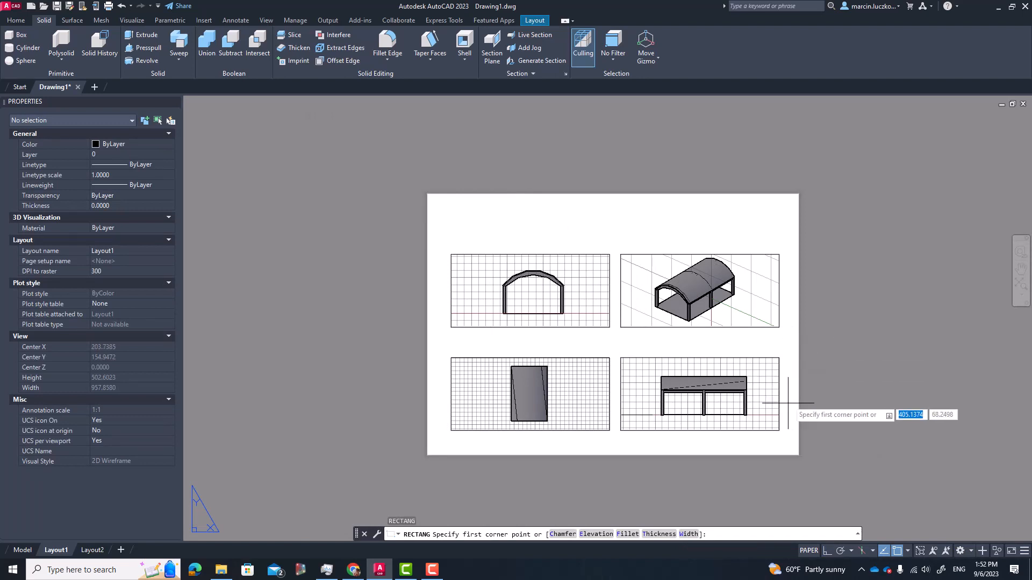
pyautogui.click(791, 447)
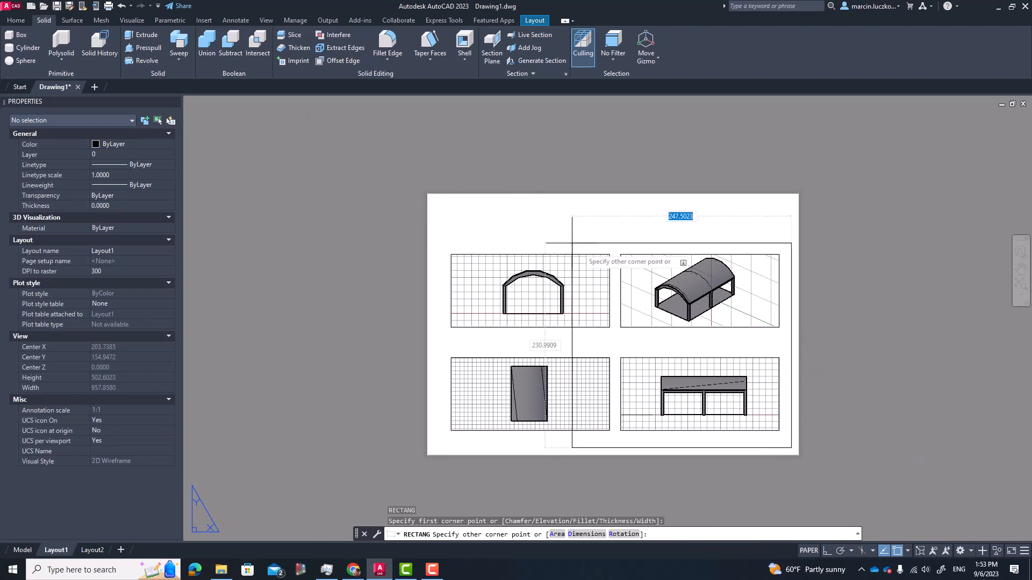
pyautogui.click(434, 203)
# Step: Draw a title block rectangle in the border's upper-right corner and a second rectangle covering its left half
pyautogui.press('Return')
pyautogui.click(792, 203)
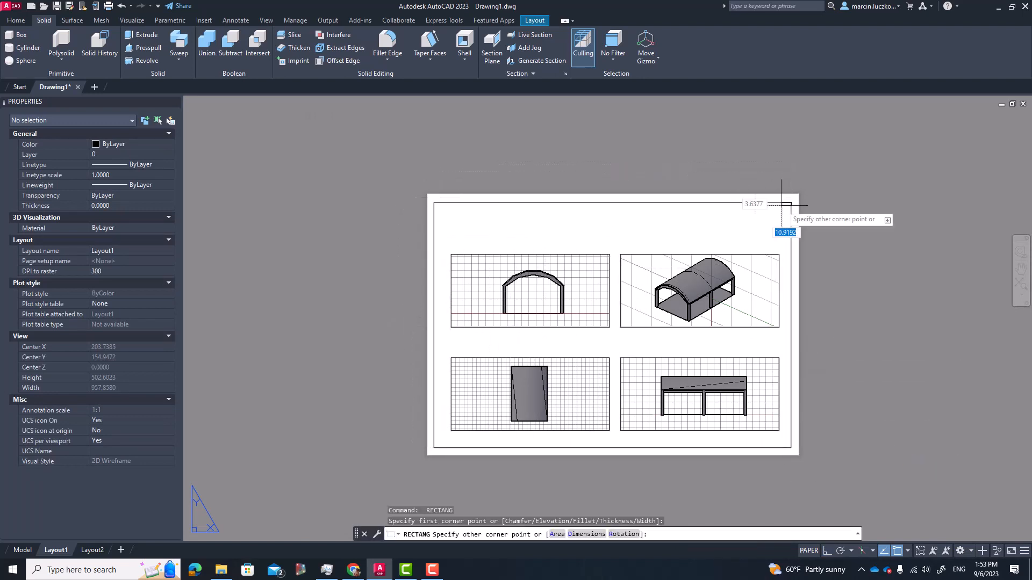
pyautogui.click(638, 237)
pyautogui.press('Return')
pyautogui.scroll(4, 754, 216)
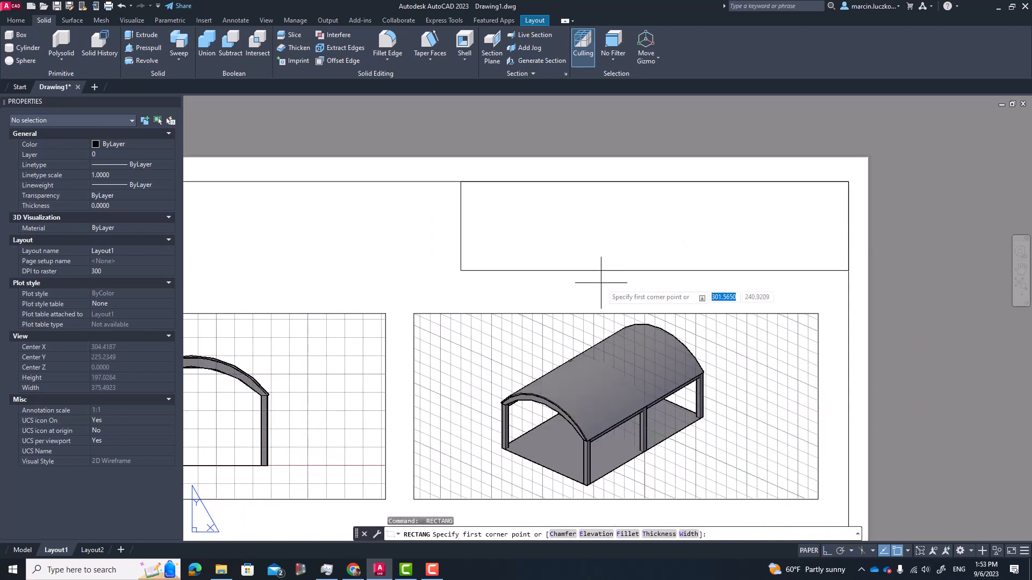
pyautogui.click(655, 270)
pyautogui.click(462, 183)
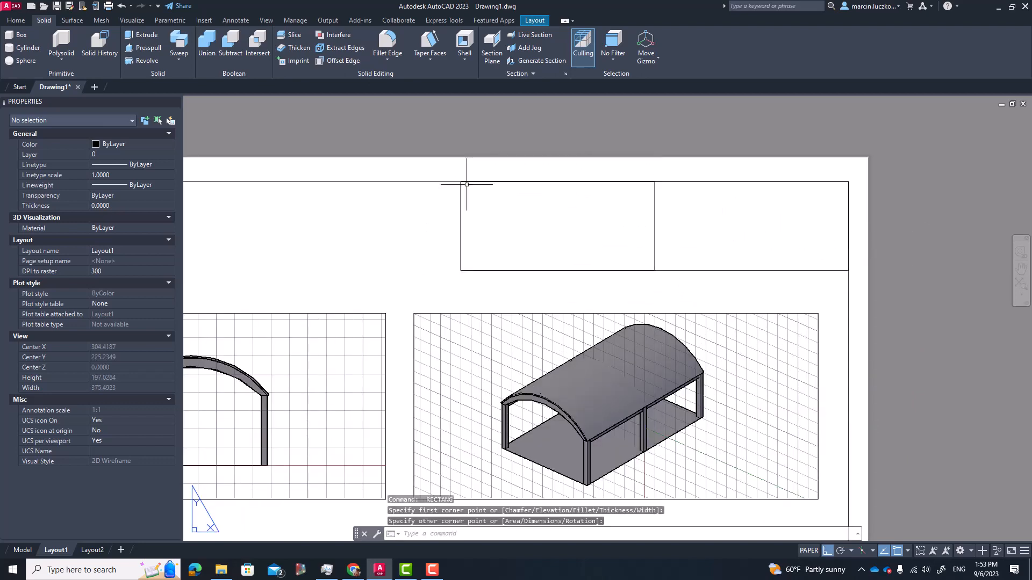
# Step: Add the multiline text "the concept of the hall" in the left cell of the title block
pyautogui.scroll(-5, 617, 218)
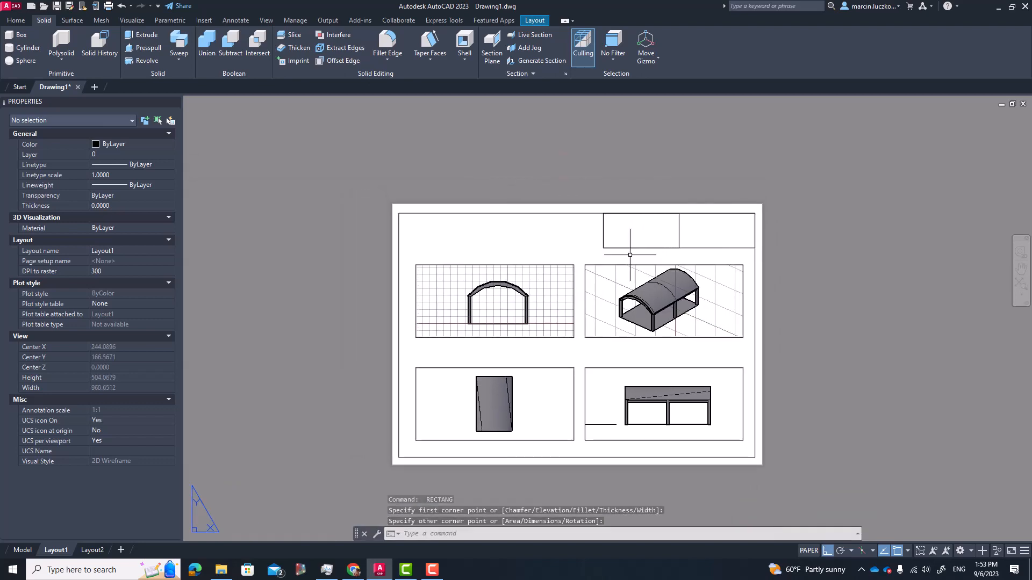
pyautogui.scroll(6, 639, 230)
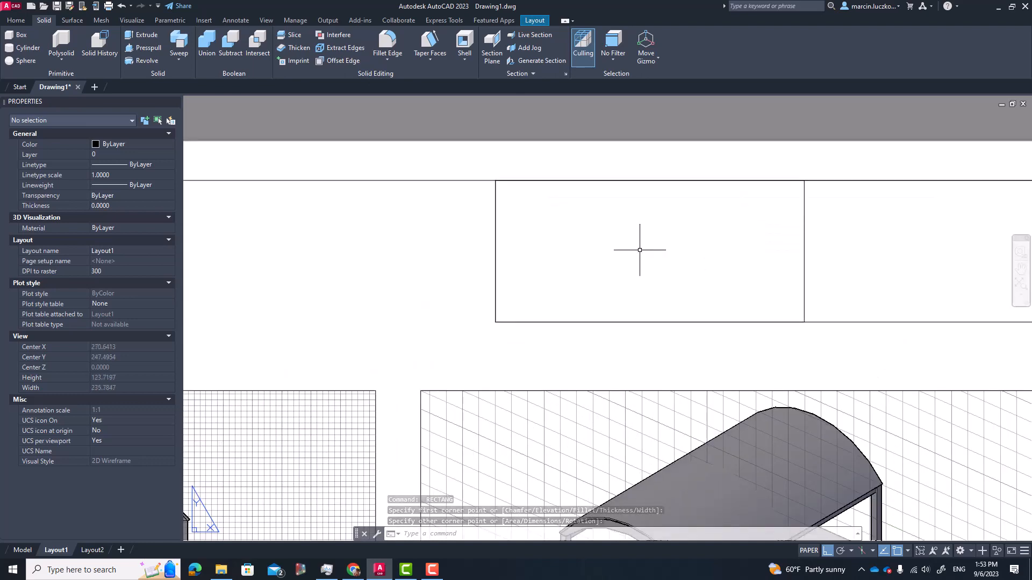
pyautogui.write('mt')
pyautogui.press('Return')
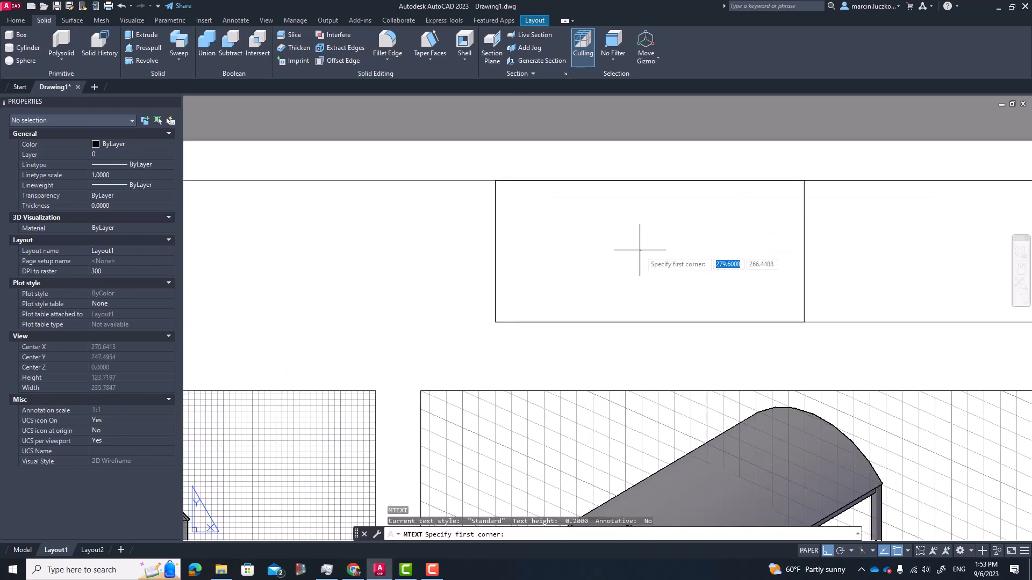
pyautogui.click(534, 247)
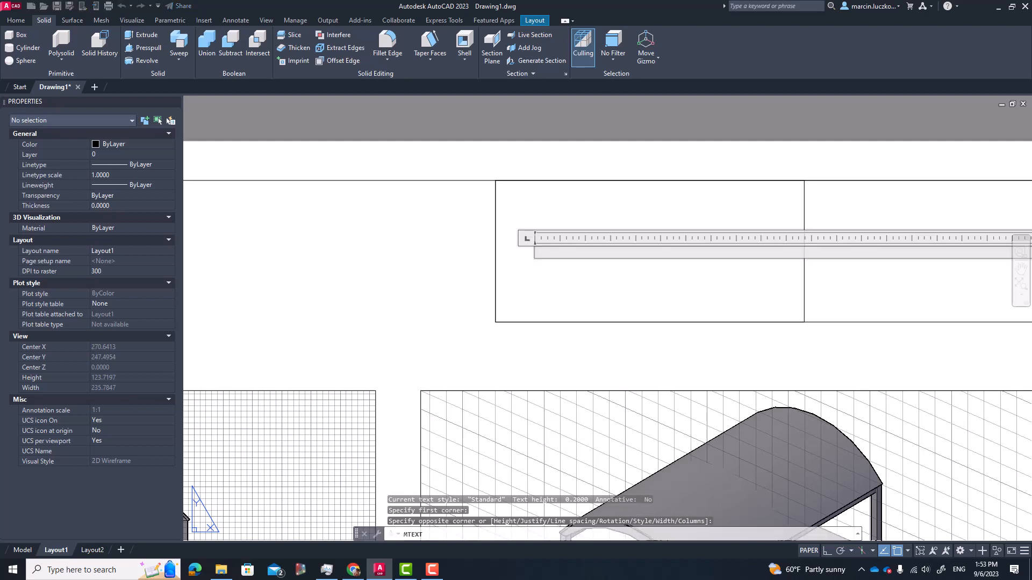
pyautogui.write('the')
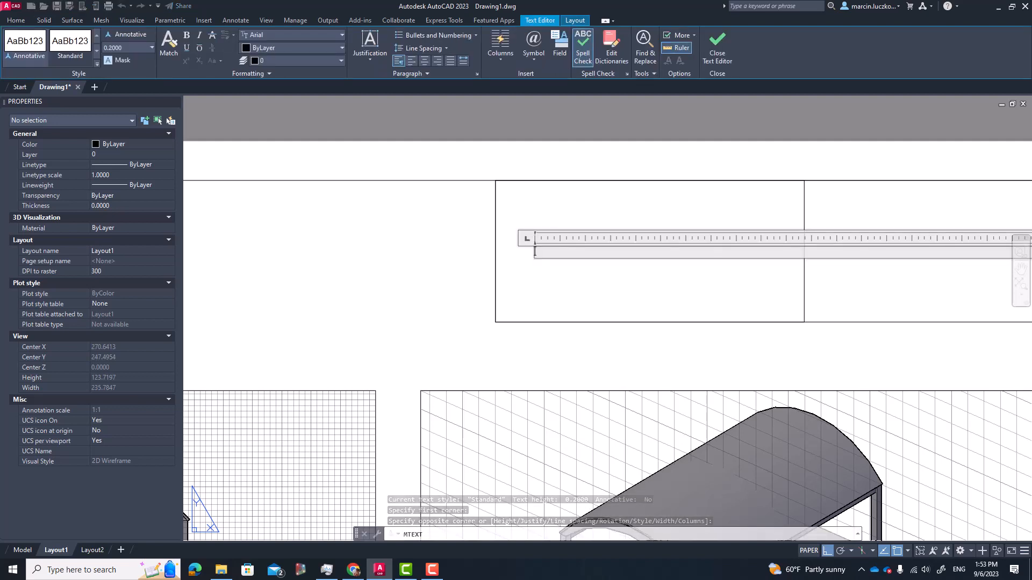
pyautogui.write(' concept of the hall')
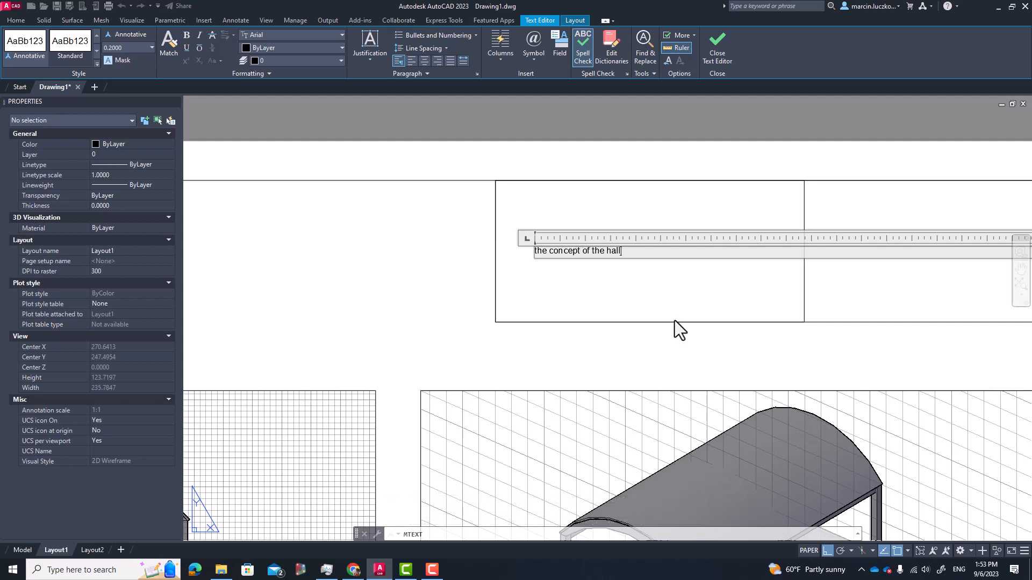
pyautogui.click(675, 322)
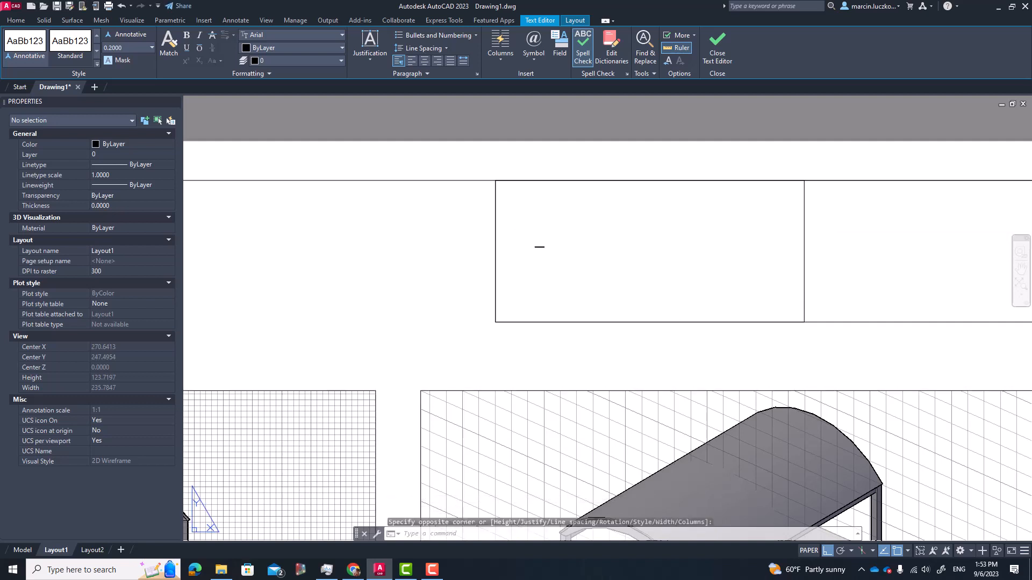
# Step: Move the title text straight up by about 13 units, close to the top of its cell
pyautogui.click(535, 246)
pyautogui.click(535, 247)
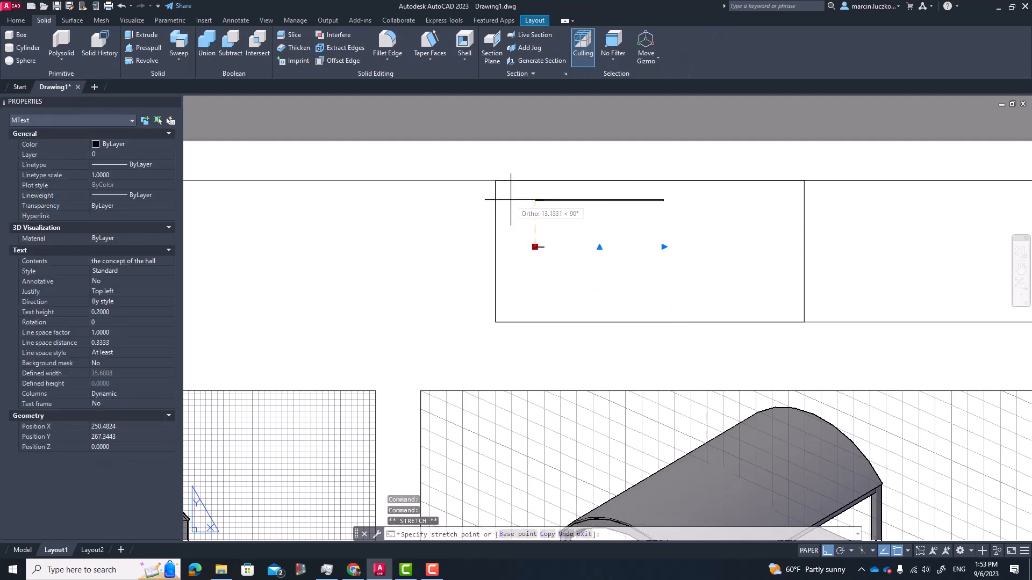
pyautogui.click(536, 200)
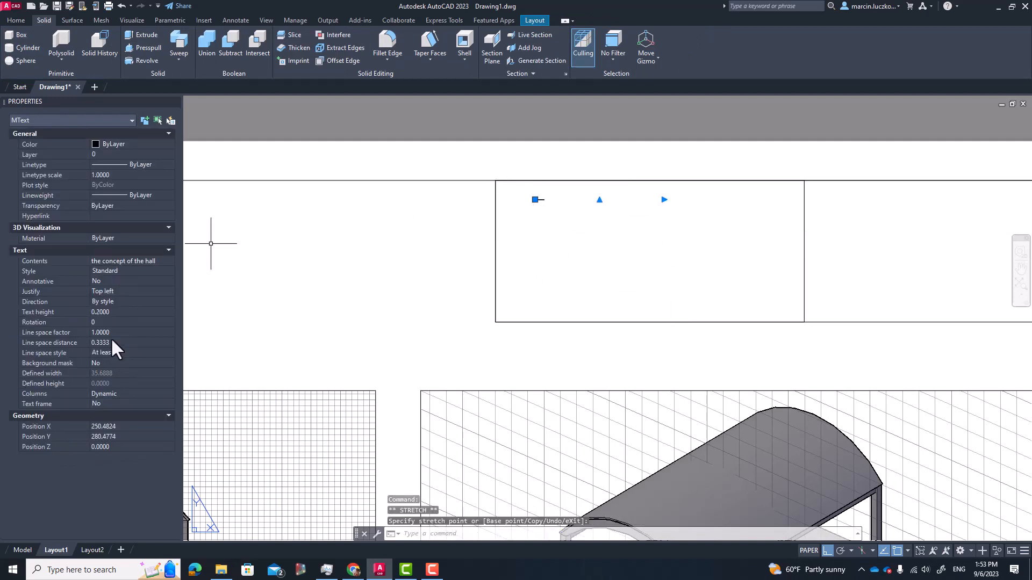
# Step: Try text heights of 20 and 12 for the title text
pyautogui.click(118, 312)
pyautogui.write('20')
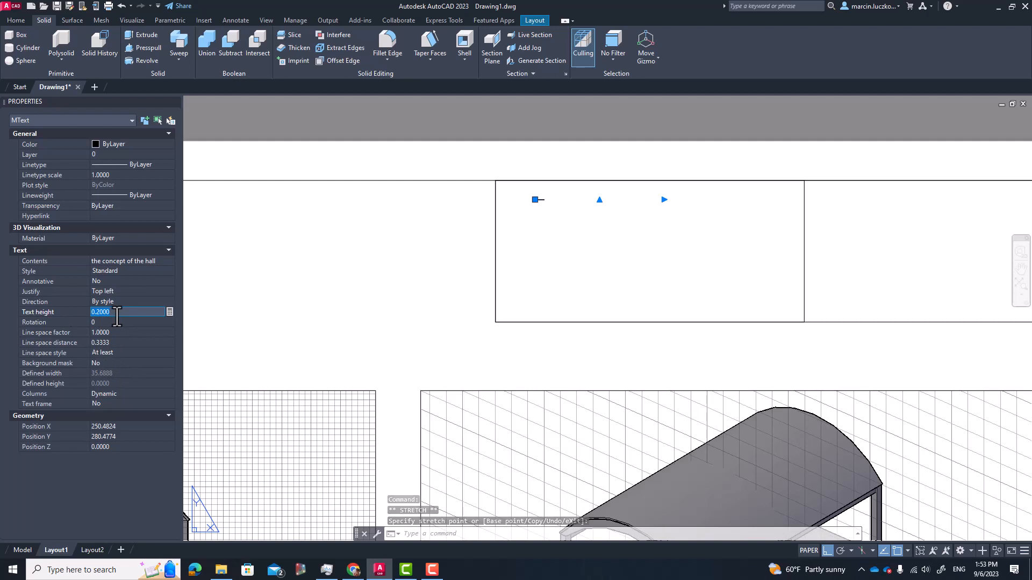
pyautogui.press('Tab')
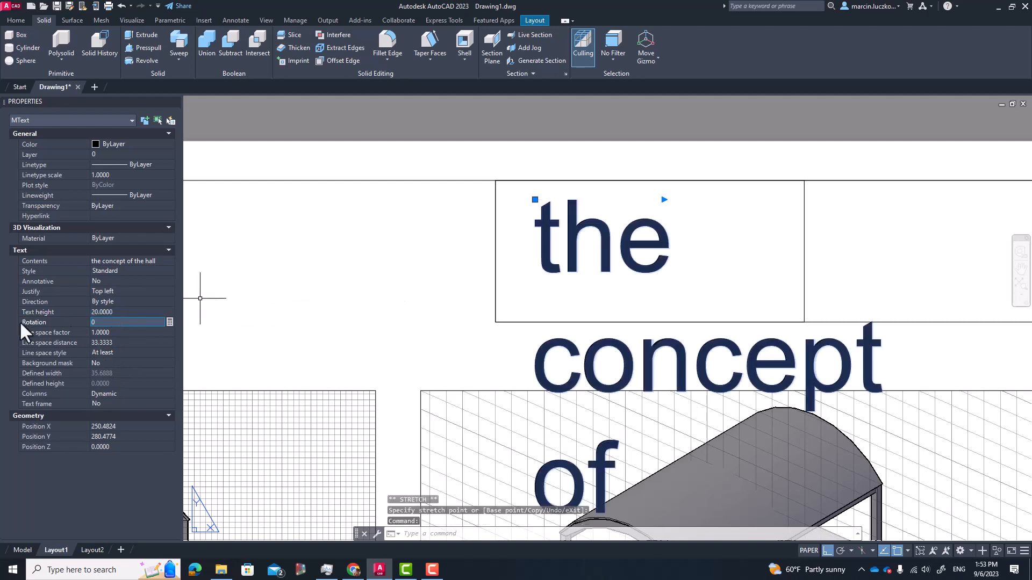
pyautogui.click(124, 313)
pyautogui.write('1')
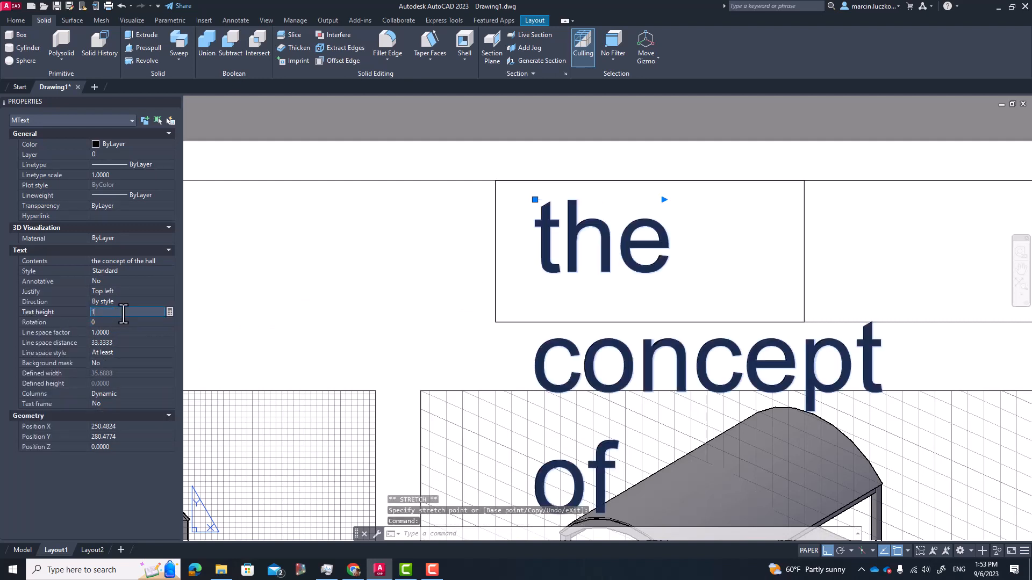
pyautogui.write('2')
pyautogui.click(236, 284)
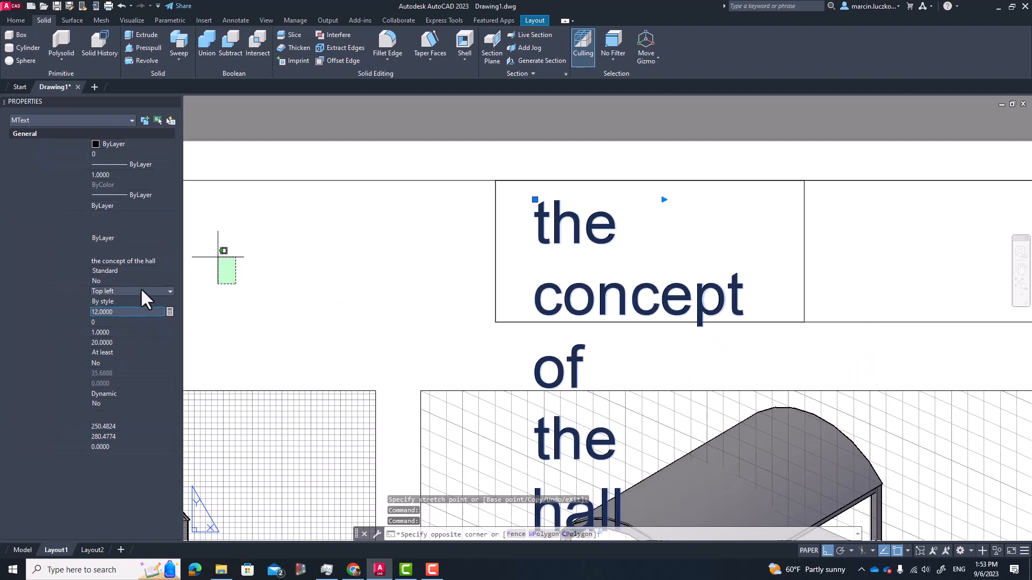
# Step: Set the title text's height to 3 and widen its text frame so the wording fits on one line
pyautogui.click(115, 312)
pyautogui.write('3')
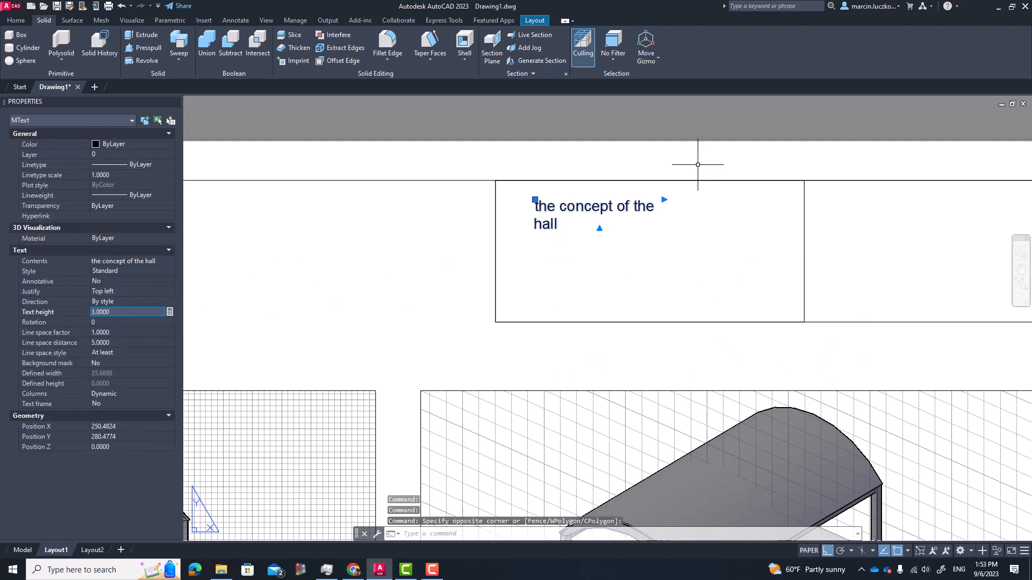
pyautogui.click(664, 200)
pyautogui.click(743, 182)
pyautogui.click(692, 284)
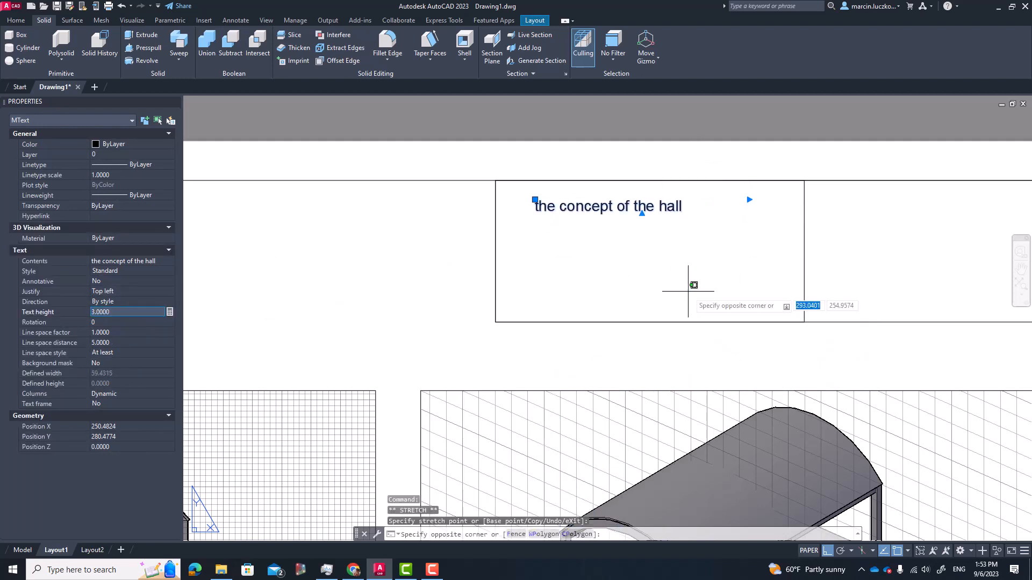
pyautogui.press('Escape')
pyautogui.press('Escape')
pyautogui.scroll(-4, 670, 256)
pyautogui.press('Escape')
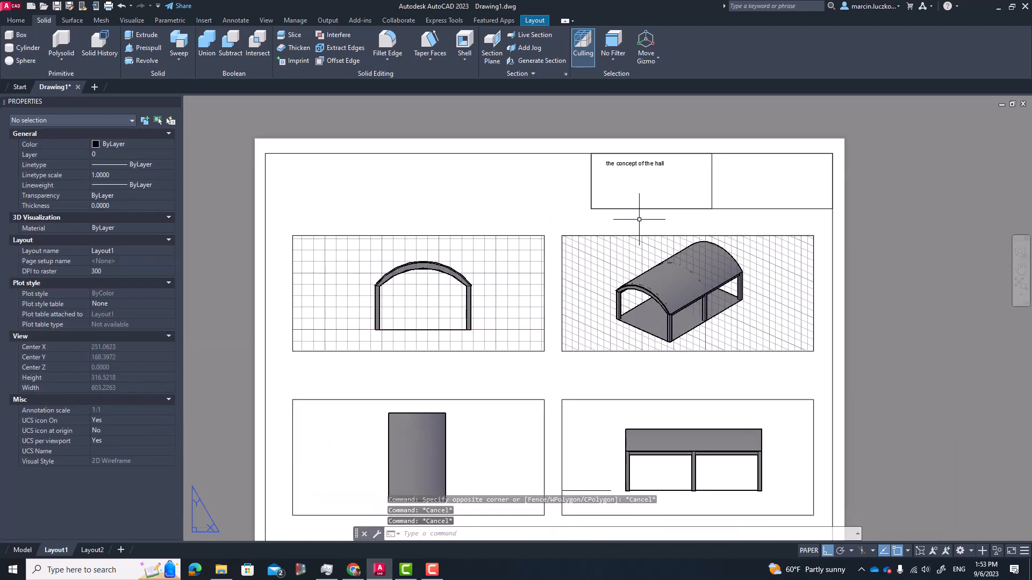
# Step: Open the plot settings for Layout1 and preview the A3 sheet as it plots to PDF
pyautogui.scroll(-3, 729, 282)
pyautogui.moveTo(728, 300); pyautogui.dragTo(654, 298, button='middle')
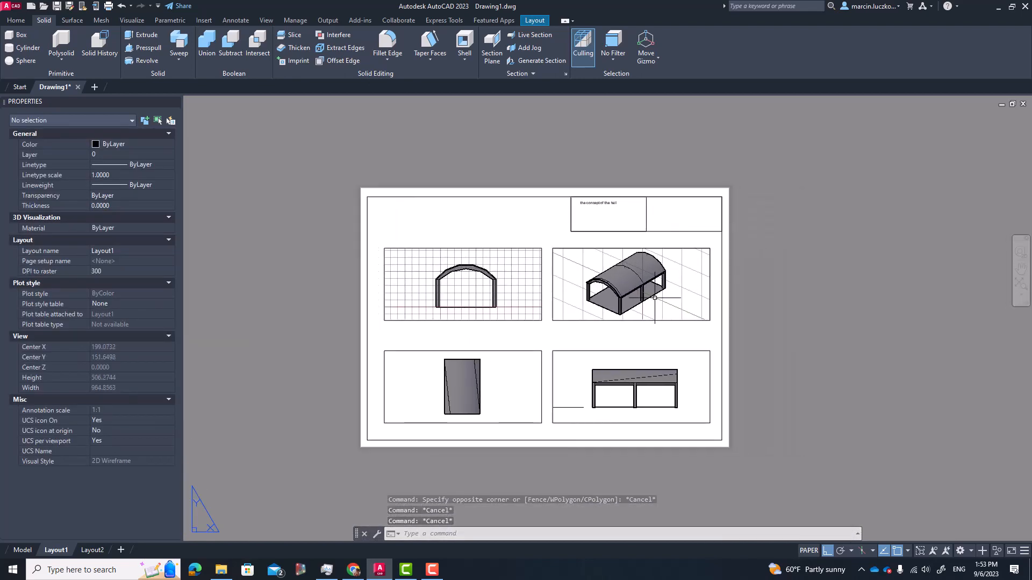
pyautogui.hotkey('ctrl', 'p')
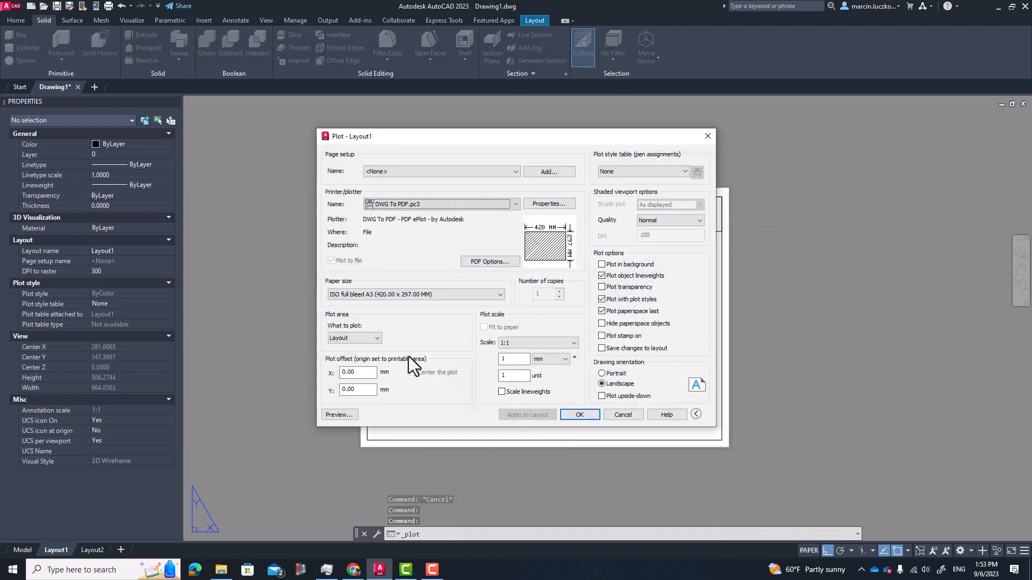
pyautogui.click(326, 419)
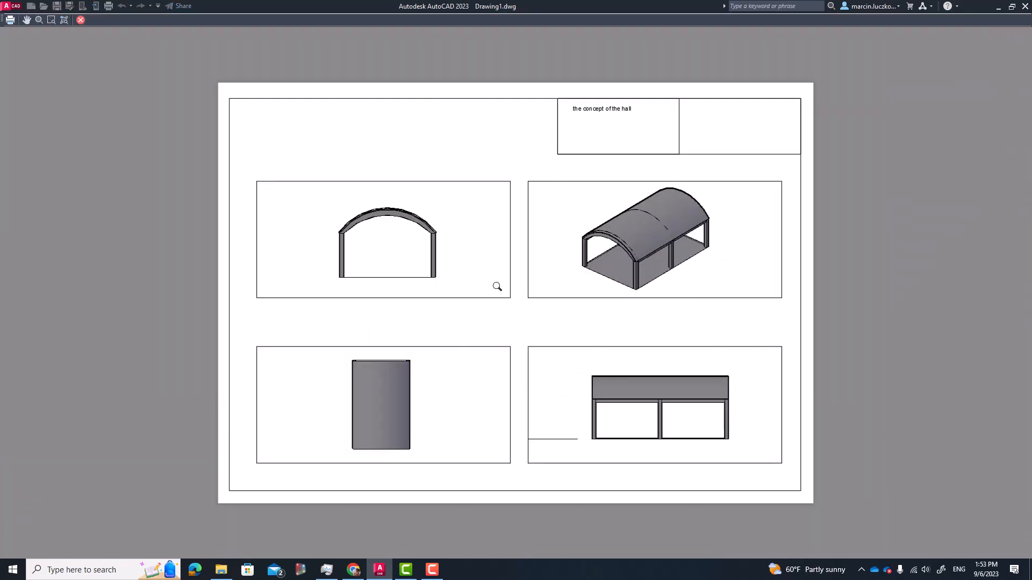